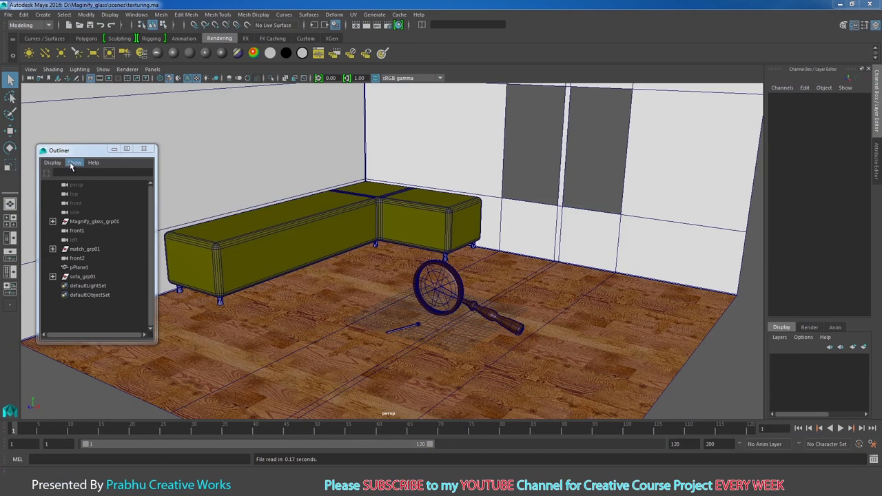
Step: Close the Outliner and switch to the four-view top, perspective, front and side layout
{"action": "left_click", "coordinate": [143, 148]}
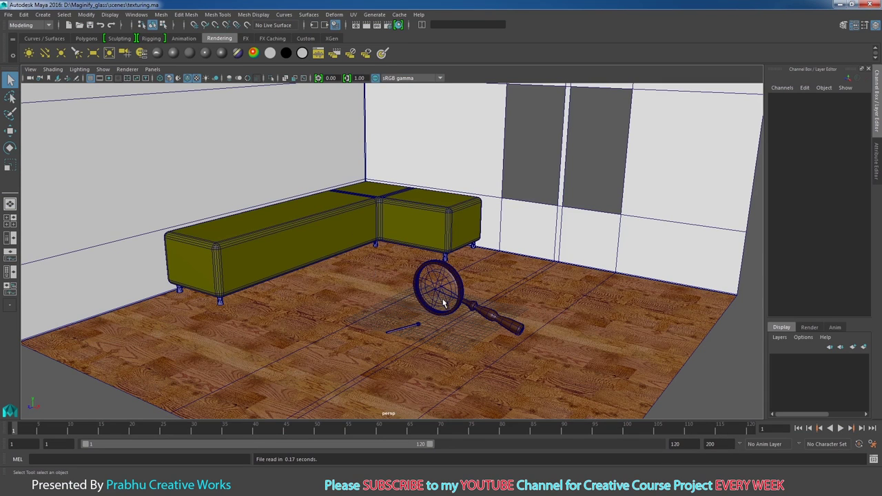
{"action": "key", "text": "space"}
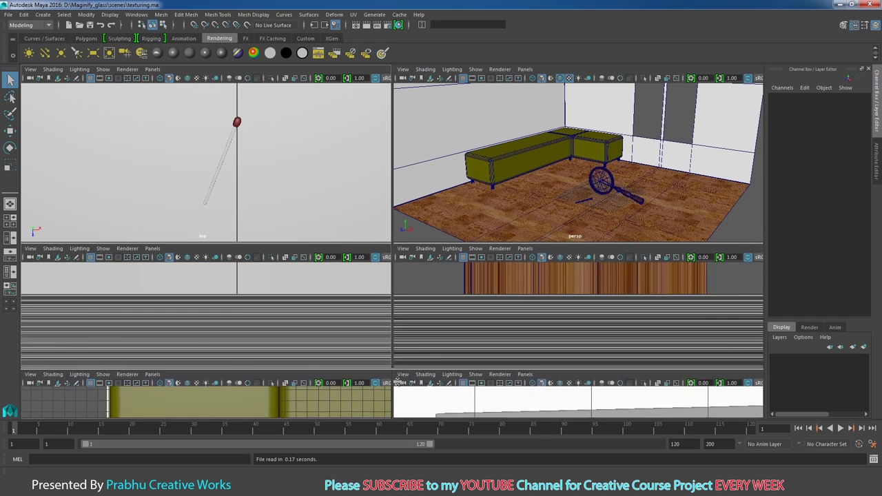
Step: Let the top and perspective views fill the height, then add camera1 scaled to 12.333
{"action": "left_click_drag", "start_coordinate": [398, 241], "coordinate": [397, 413]}
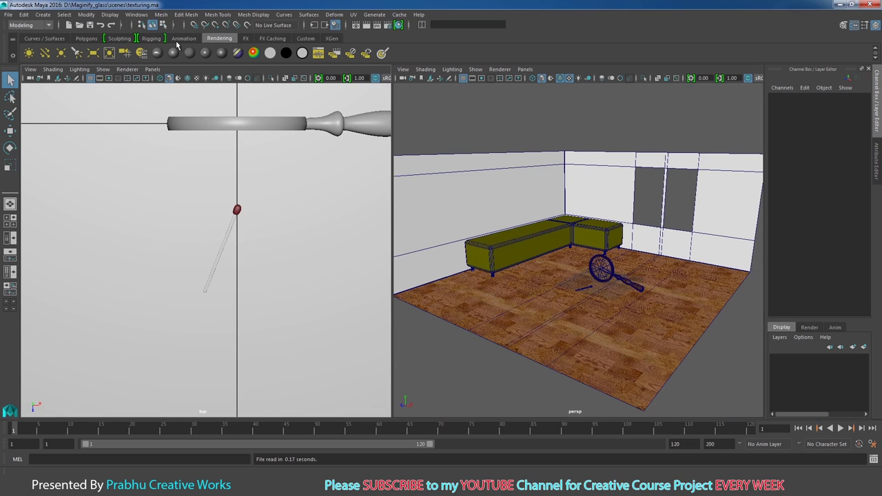
{"action": "left_click", "coordinate": [126, 56]}
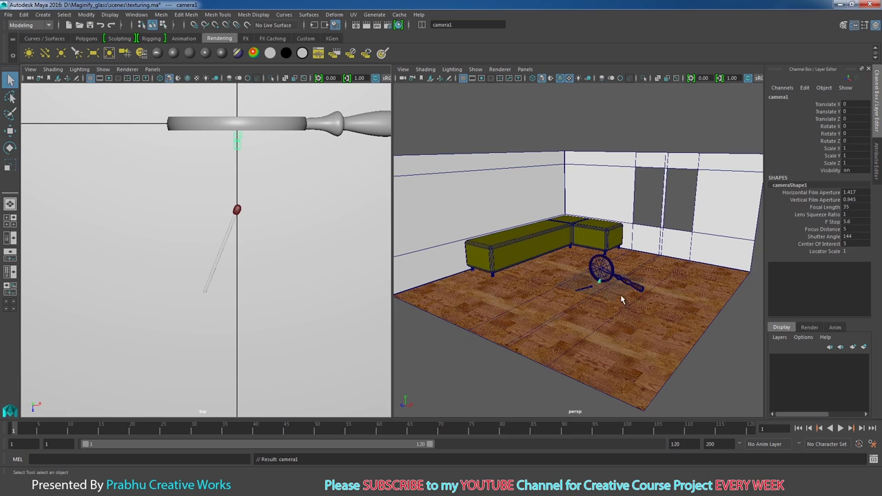
{"action": "scroll", "coordinate": [607, 283], "scroll_direction": "up", "scroll_amount": 2}
{"action": "scroll", "coordinate": [610, 286], "scroll_direction": "up", "scroll_amount": 2}
{"action": "scroll", "coordinate": [642, 290], "scroll_direction": "up", "scroll_amount": 2}
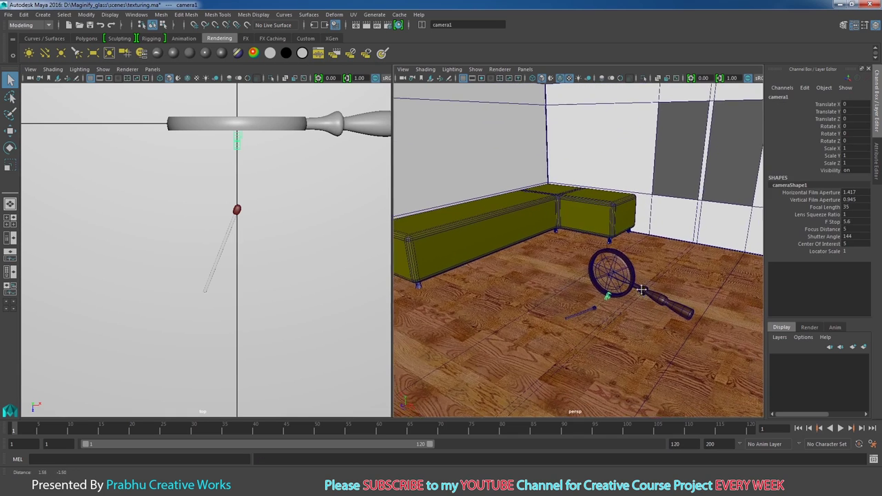
{"action": "key", "text": "r"}
{"action": "left_click_drag", "start_coordinate": [615, 293], "coordinate": [593, 288]}
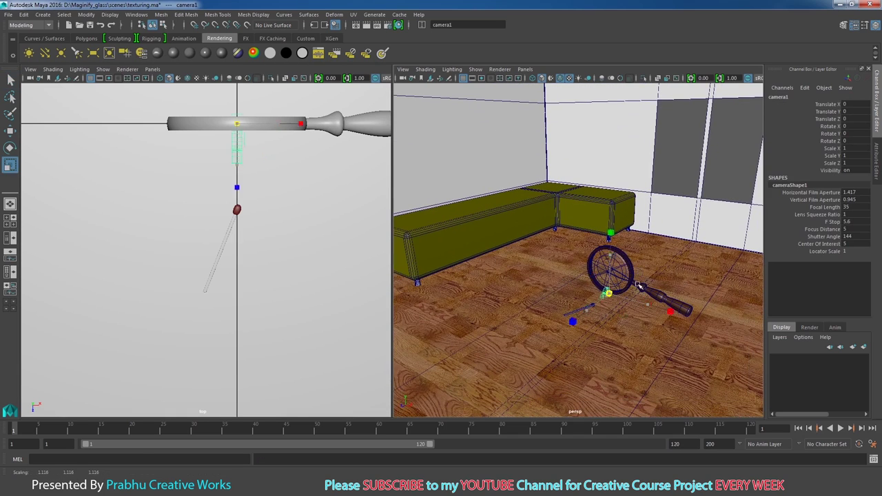
{"action": "scroll", "coordinate": [593, 288], "scroll_direction": "down", "scroll_amount": 2}
{"action": "scroll", "coordinate": [594, 287], "scroll_direction": "down", "scroll_amount": 2}
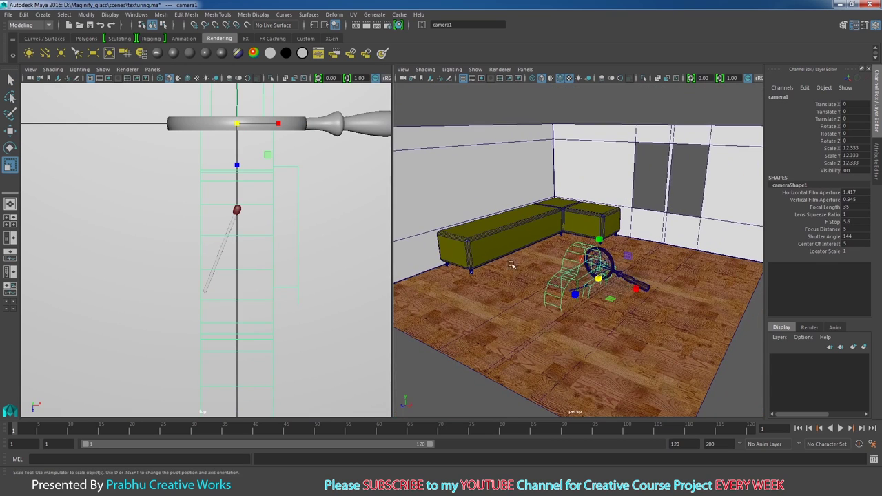
Step: Look through camera1 in the left view and frame the whole magnifying glass with the sofa
{"action": "left_click", "coordinate": [152, 69]}
{"action": "mouse_move", "coordinate": [168, 79]}
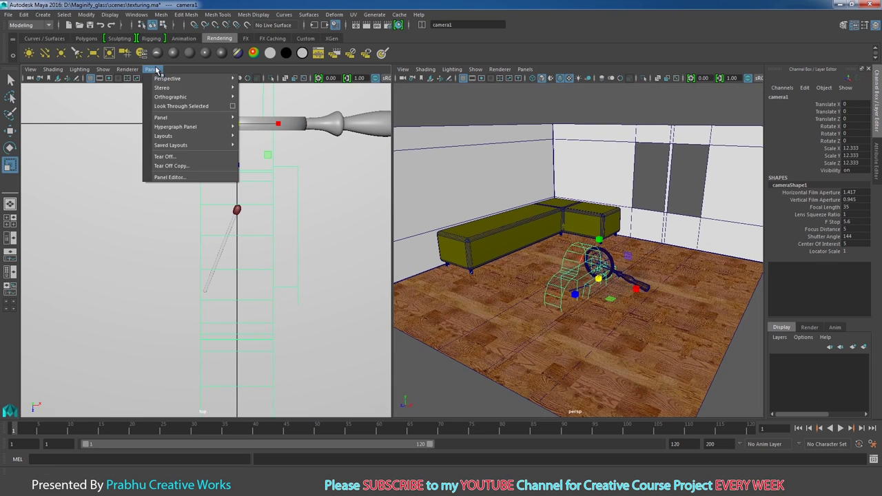
{"action": "left_click", "coordinate": [256, 79]}
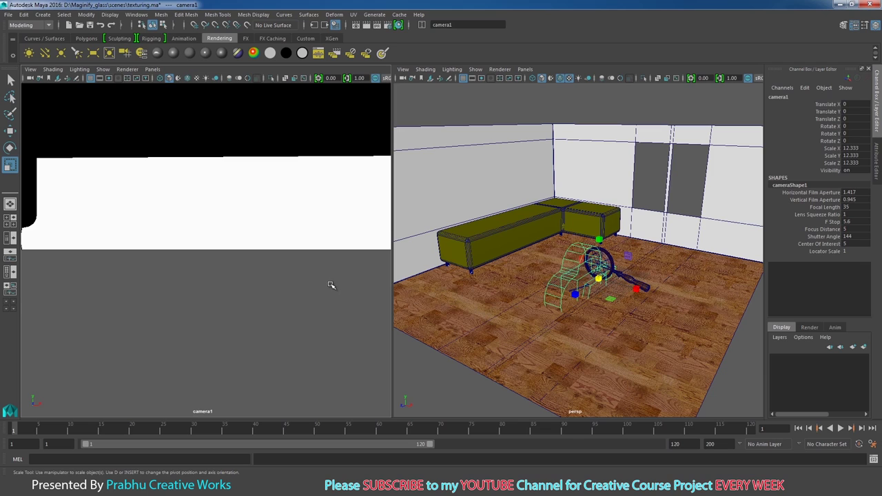
{"action": "left_click_drag", "start_coordinate": [330, 288], "coordinate": [251, 258], "text": "alt"}
{"action": "scroll", "coordinate": [303, 302], "scroll_direction": "up", "scroll_amount": 3}
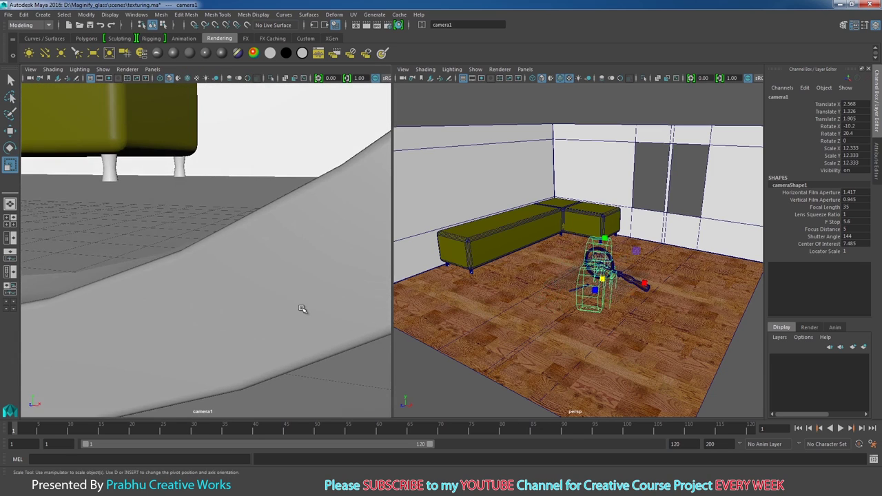
{"action": "left_click_drag", "start_coordinate": [301, 305], "coordinate": [204, 296], "text": "alt"}
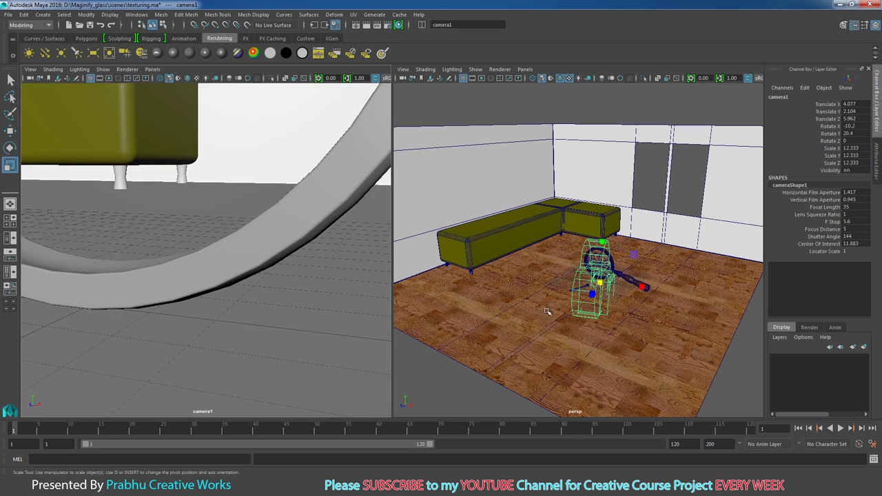
{"action": "scroll", "coordinate": [255, 284], "scroll_direction": "down", "scroll_amount": 3}
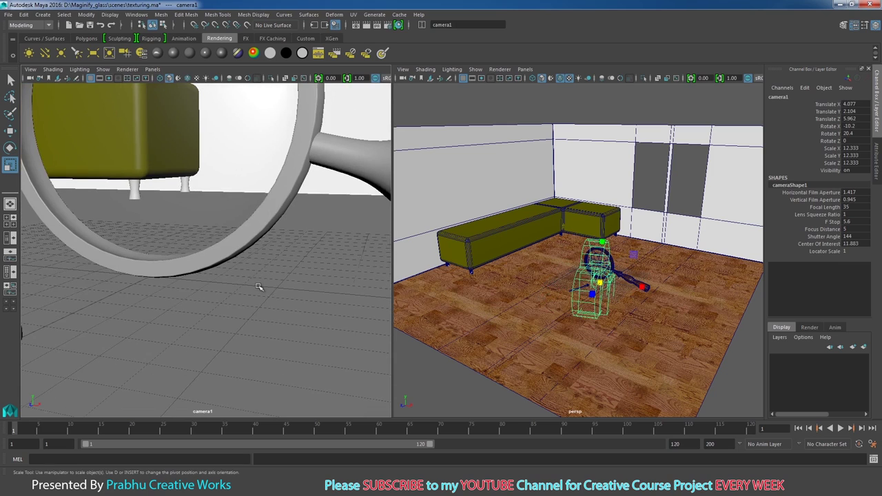
{"action": "left_click_drag", "start_coordinate": [256, 289], "coordinate": [181, 228], "text": "alt"}
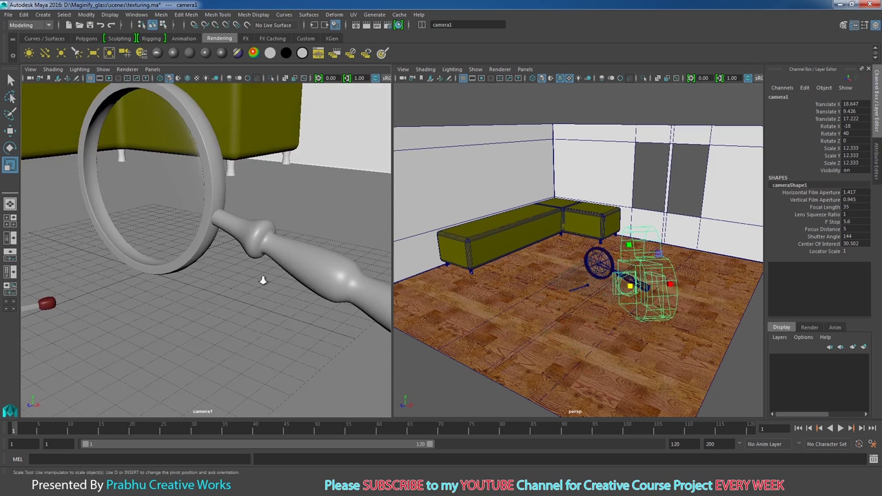
{"action": "scroll", "coordinate": [263, 280], "scroll_direction": "down", "scroll_amount": 3}
{"action": "mouse_move", "coordinate": [263, 280]}
{"action": "left_mouse_down", "text": "alt"}
{"action": "mouse_move", "coordinate": [211, 266]}
{"action": "mouse_move", "coordinate": [254, 273]}
{"action": "left_mouse_up", "text": "alt"}
{"action": "scroll", "coordinate": [256, 272], "scroll_direction": "up", "scroll_amount": 2}
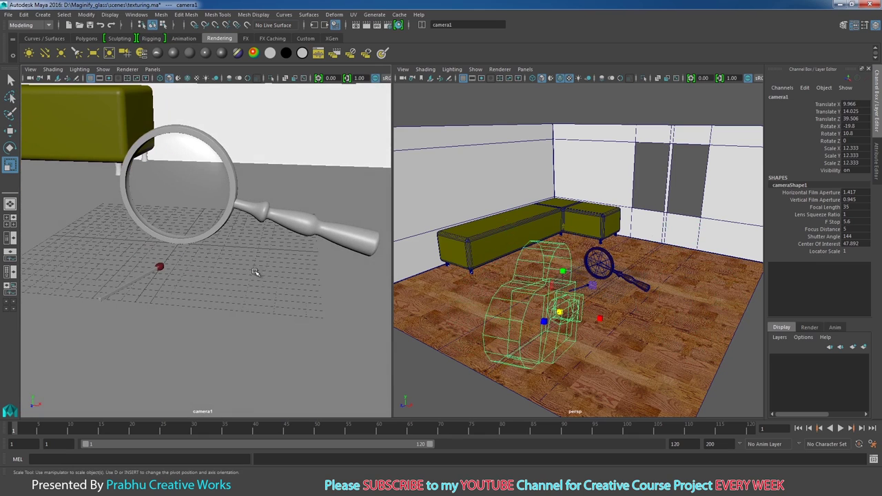
{"action": "scroll", "coordinate": [255, 273], "scroll_direction": "up", "scroll_amount": 1}
{"action": "scroll", "coordinate": [262, 279], "scroll_direction": "up", "scroll_amount": 1}
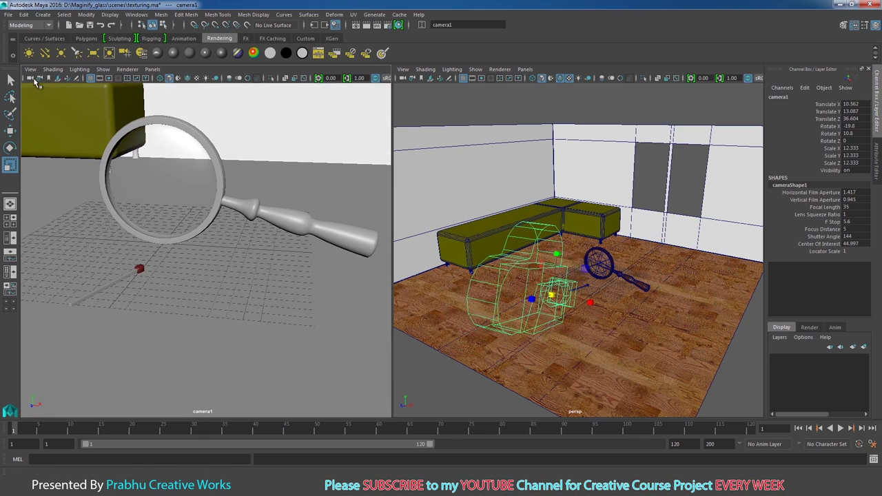
{"action": "left_click", "coordinate": [30, 69]}
{"action": "mouse_move", "coordinate": [53, 208]}
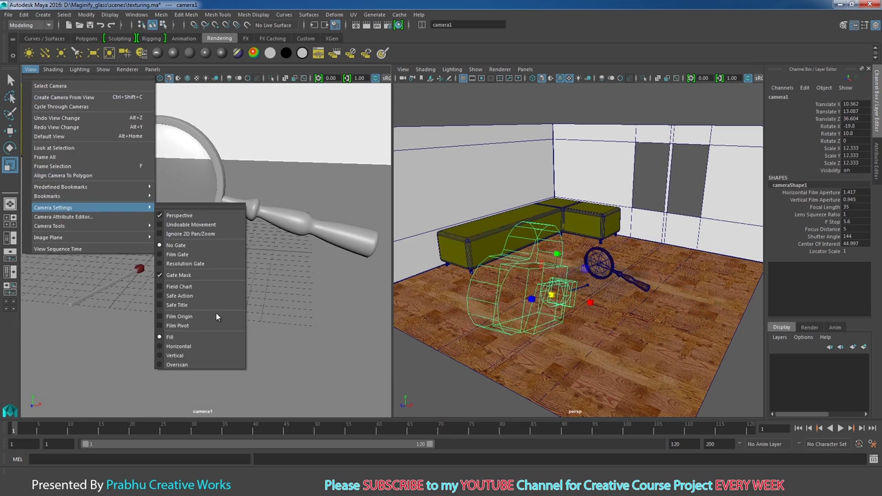
Step: Turn on overscan and the resolution gate in the camera1 view
{"action": "left_click", "coordinate": [201, 365]}
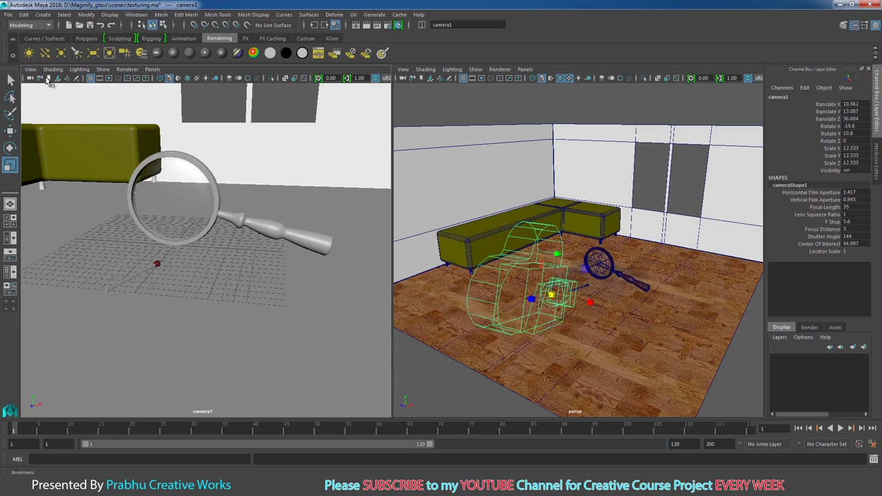
{"action": "left_click", "coordinate": [30, 69]}
{"action": "mouse_move", "coordinate": [53, 207]}
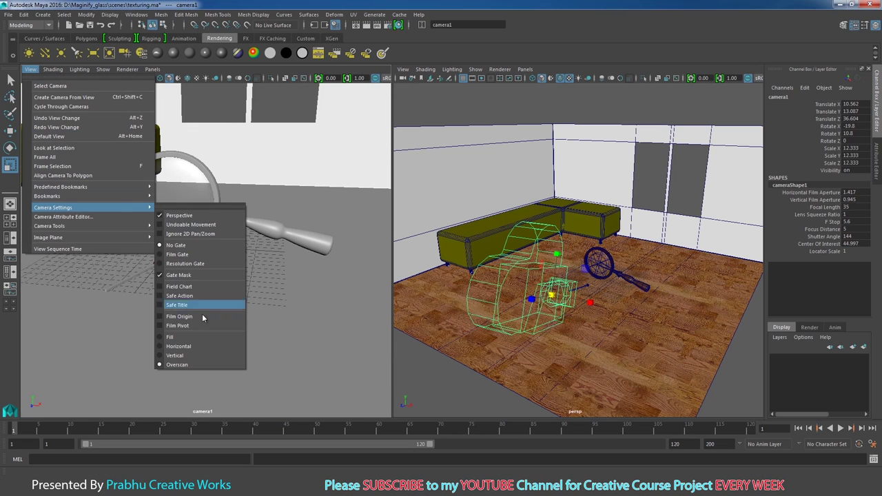
{"action": "left_click", "coordinate": [193, 266]}
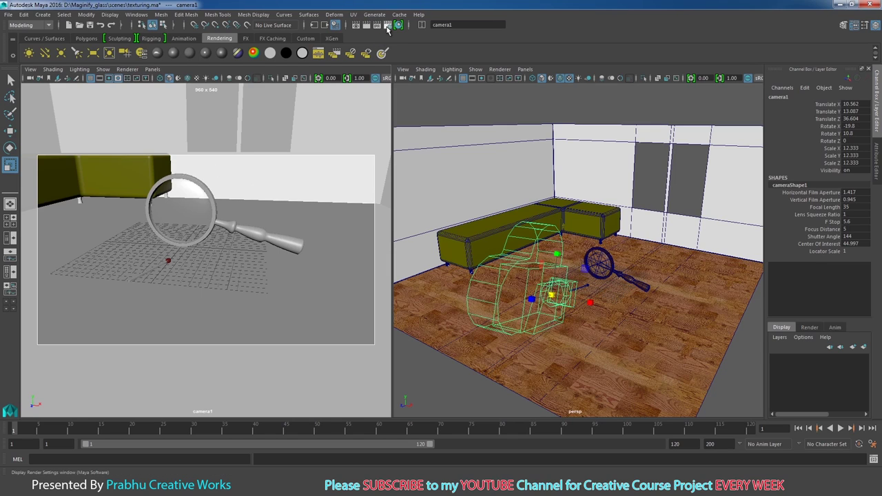
Step: Set the render image size preset to 640x480 in Render Settings
{"action": "left_click", "coordinate": [387, 25]}
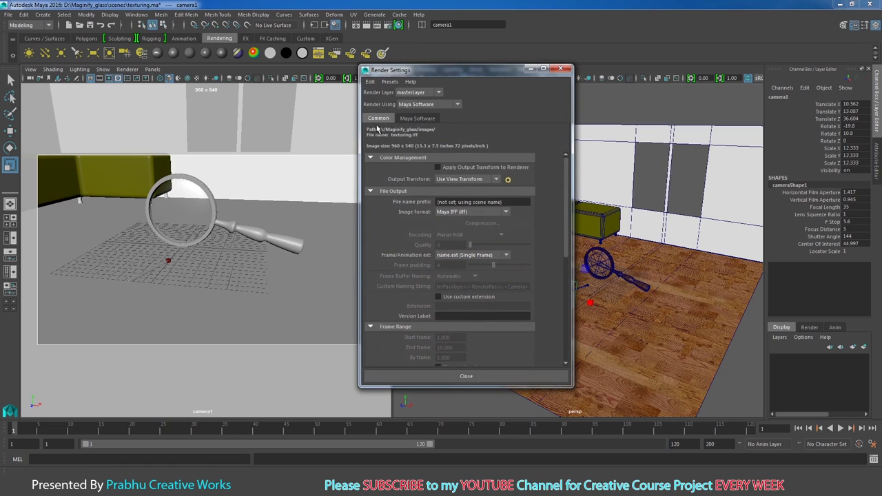
{"action": "left_click_drag", "start_coordinate": [566, 197], "coordinate": [567, 281]}
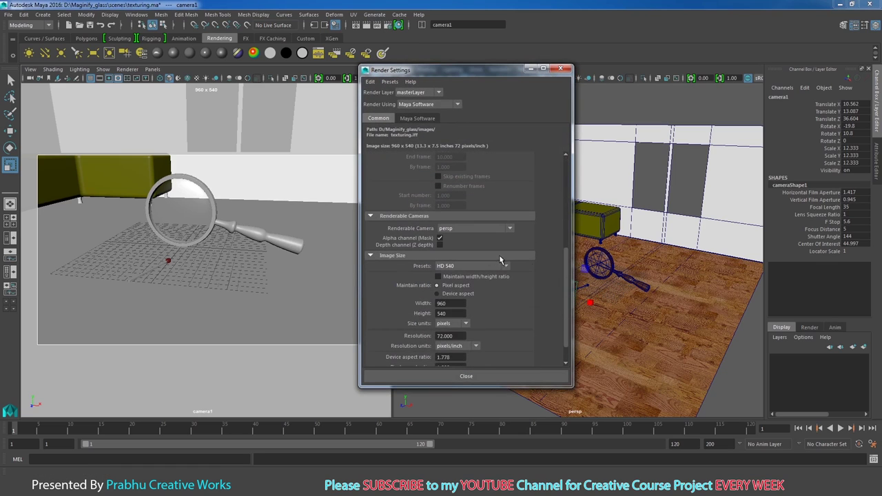
{"action": "left_click", "coordinate": [466, 266]}
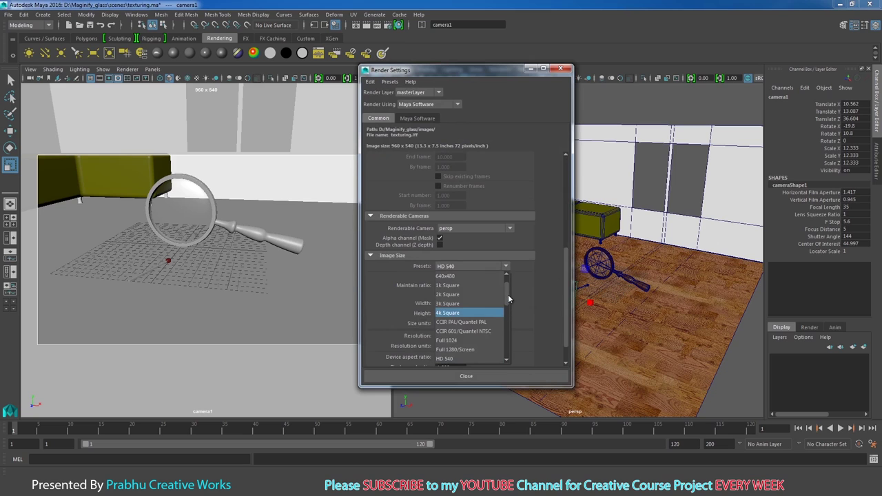
{"action": "scroll", "coordinate": [508, 308], "scroll_direction": "up", "scroll_amount": 1}
{"action": "left_click", "coordinate": [466, 295]}
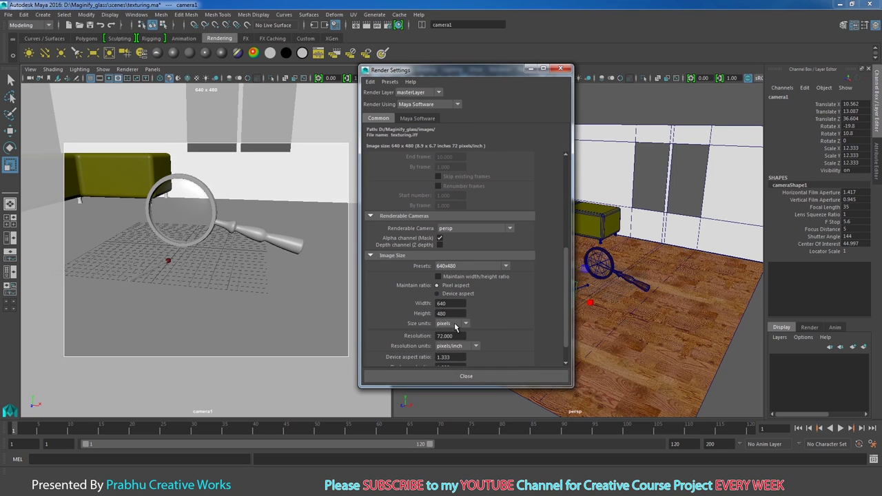
{"action": "left_click", "coordinate": [494, 378]}
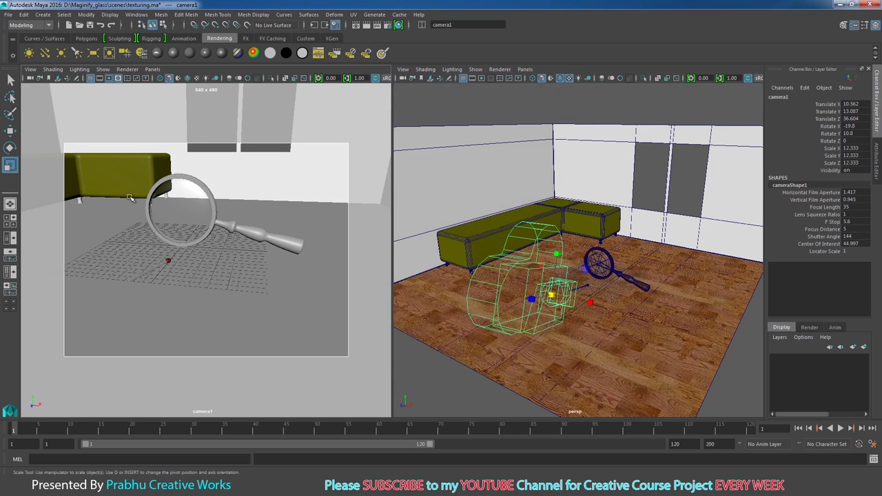
Step: Move camera1 to translate 6.311, 15.168, 27.85, framing the magnifier closely inside the gate
{"action": "middle_click_drag", "start_coordinate": [133, 199], "coordinate": [186, 243], "text": "alt"}
{"action": "right_click_drag", "start_coordinate": [187, 242], "coordinate": [200, 234], "text": "alt"}
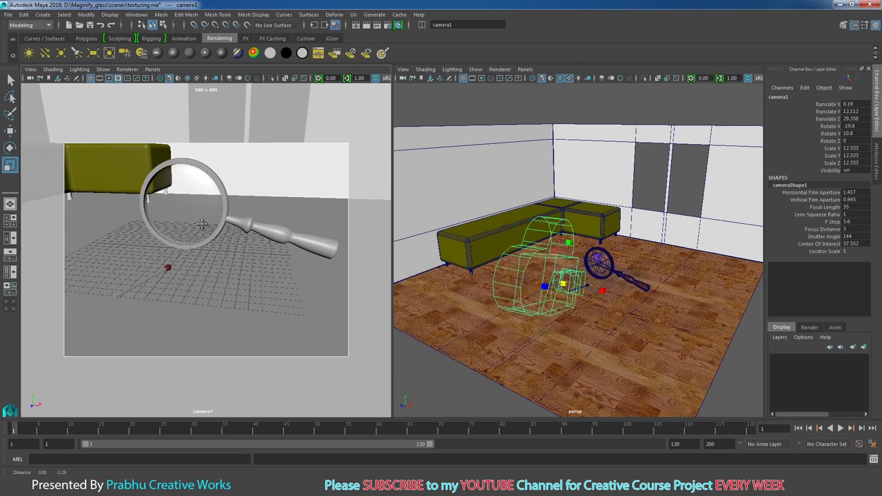
{"action": "mouse_move", "coordinate": [200, 234]}
{"action": "left_mouse_down", "text": "alt"}
{"action": "mouse_move", "coordinate": [216, 253]}
{"action": "mouse_move", "coordinate": [211, 242]}
{"action": "left_mouse_up", "text": "alt"}
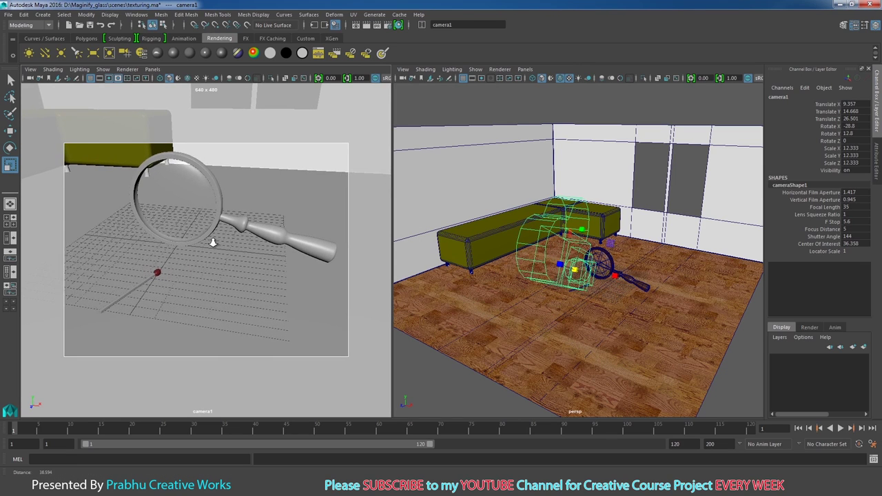
{"action": "right_click_drag", "start_coordinate": [211, 242], "coordinate": [213, 243], "text": "alt"}
{"action": "mouse_move", "coordinate": [212, 243]}
{"action": "left_mouse_down", "text": "alt"}
{"action": "mouse_move", "coordinate": [222, 239]}
{"action": "mouse_move", "coordinate": [228, 253]}
{"action": "left_mouse_up", "text": "alt"}
{"action": "right_click_drag", "start_coordinate": [228, 252], "coordinate": [225, 249], "text": "alt"}
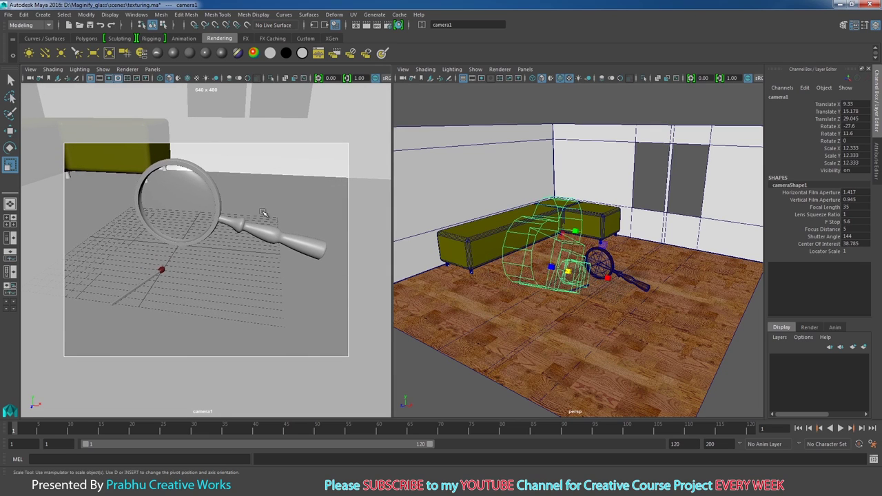
{"action": "left_click", "coordinate": [30, 68]}
{"action": "left_click", "coordinate": [214, 192]}
{"action": "left_click_drag", "start_coordinate": [225, 234], "coordinate": [232, 237], "text": "alt"}
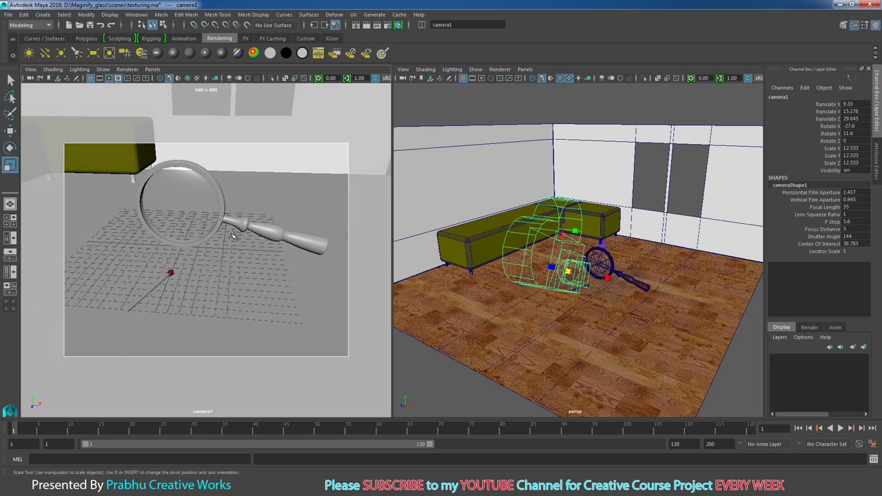
{"action": "right_click_drag", "start_coordinate": [232, 237], "coordinate": [234, 240], "text": "alt"}
{"action": "left_click_drag", "start_coordinate": [235, 239], "coordinate": [231, 244], "text": "alt"}
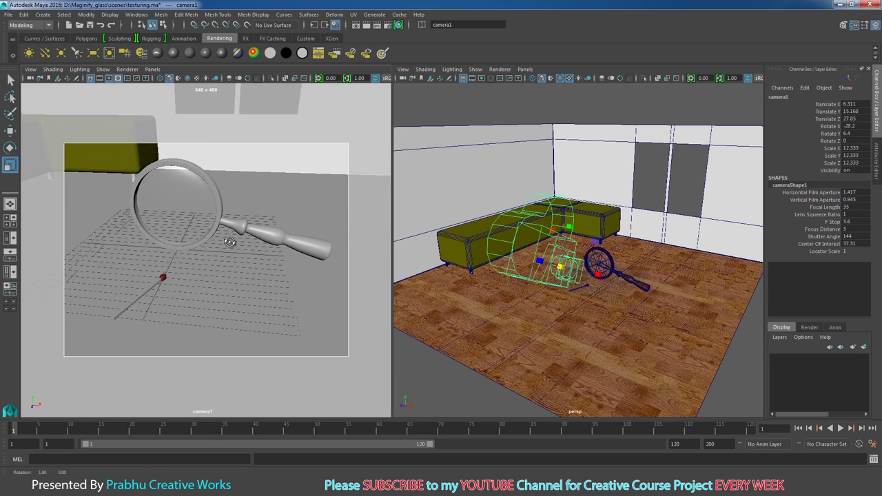
Step: Select camera1 and lock all its Channel Box attributes at translate 7.222, 15.168, 27.735
{"action": "left_click", "coordinate": [31, 70]}
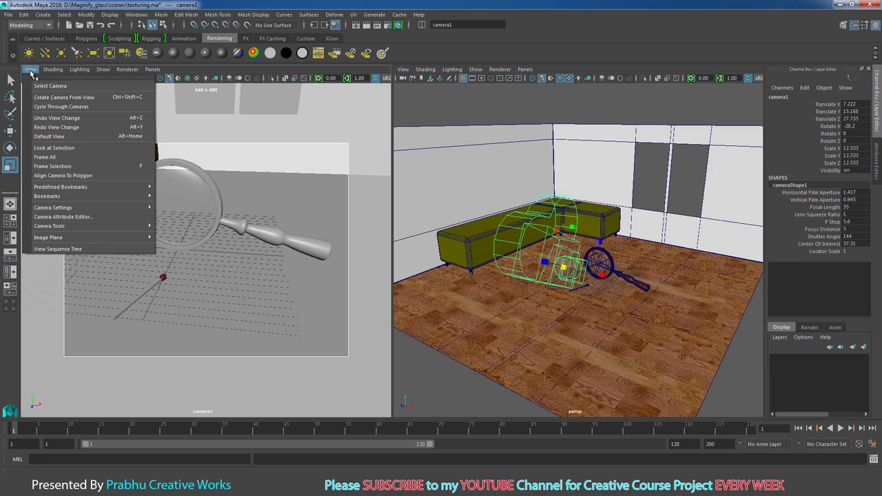
{"action": "left_click", "coordinate": [50, 85]}
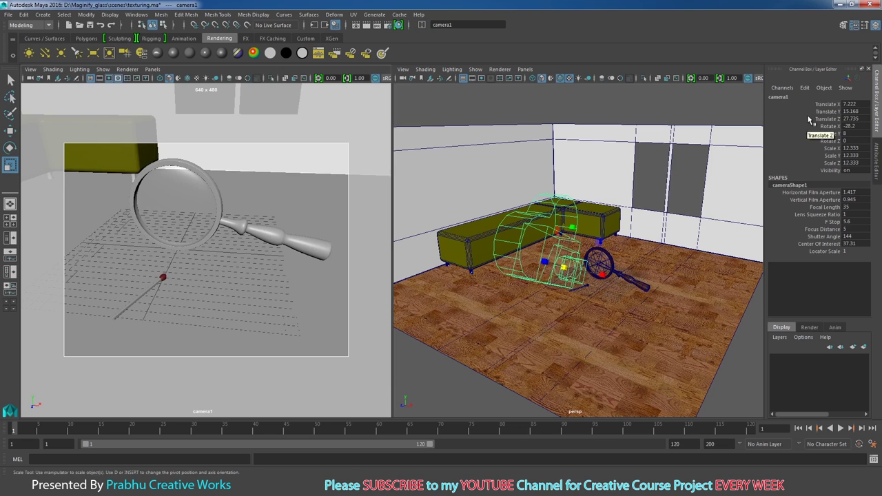
{"action": "left_click_drag", "start_coordinate": [820, 104], "coordinate": [828, 252]}
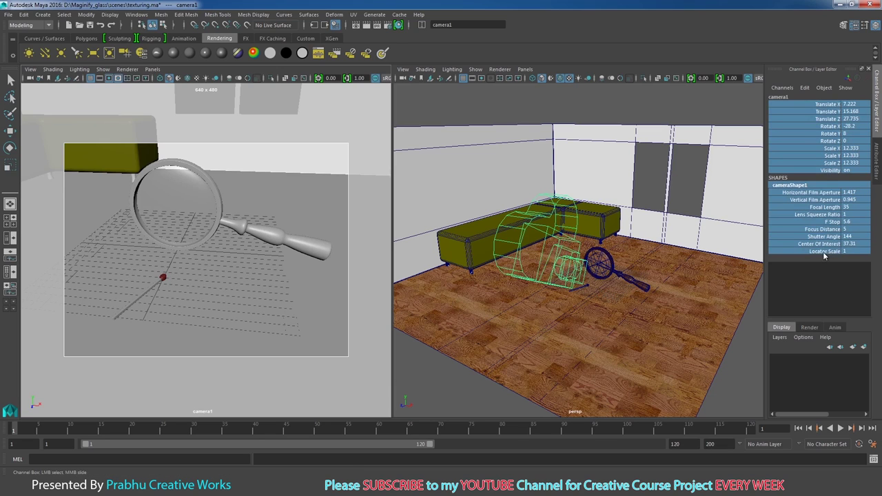
{"action": "right_click", "coordinate": [828, 194]}
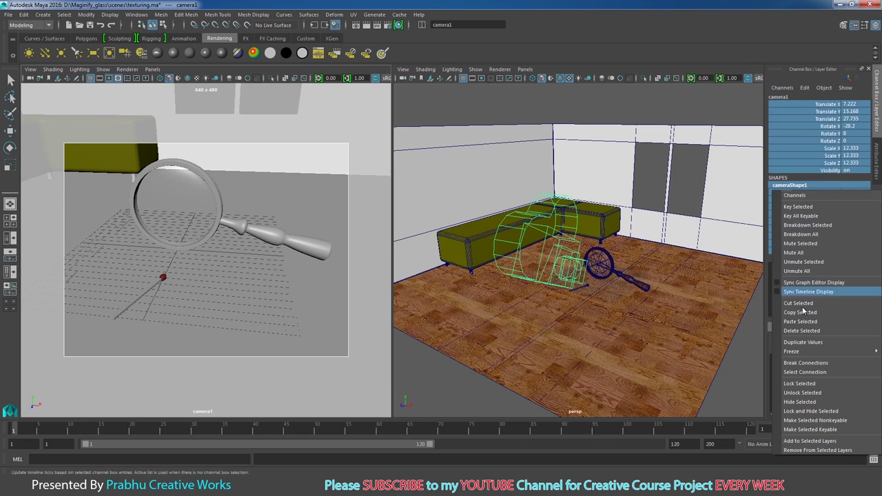
{"action": "left_click", "coordinate": [810, 384]}
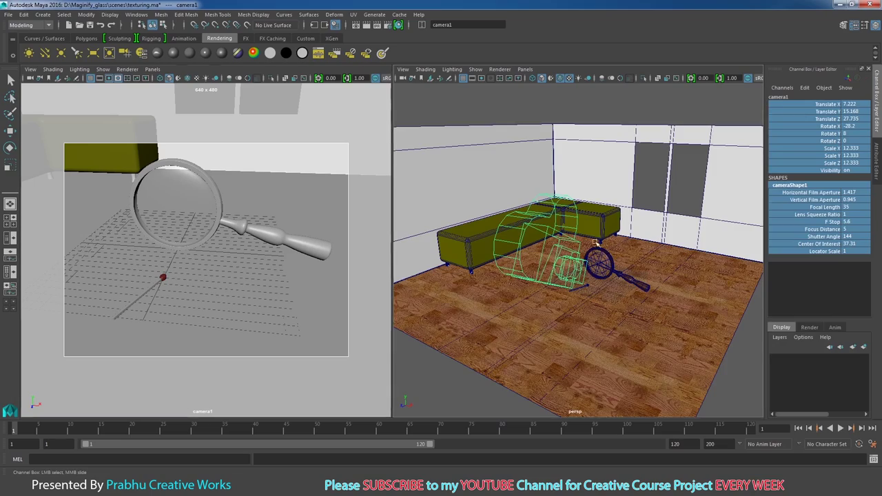
{"action": "mouse_move", "coordinate": [543, 283]}
{"action": "left_mouse_down", "text": "alt"}
{"action": "mouse_move", "coordinate": [662, 284]}
{"action": "mouse_move", "coordinate": [724, 311]}
{"action": "left_mouse_up", "text": "alt"}
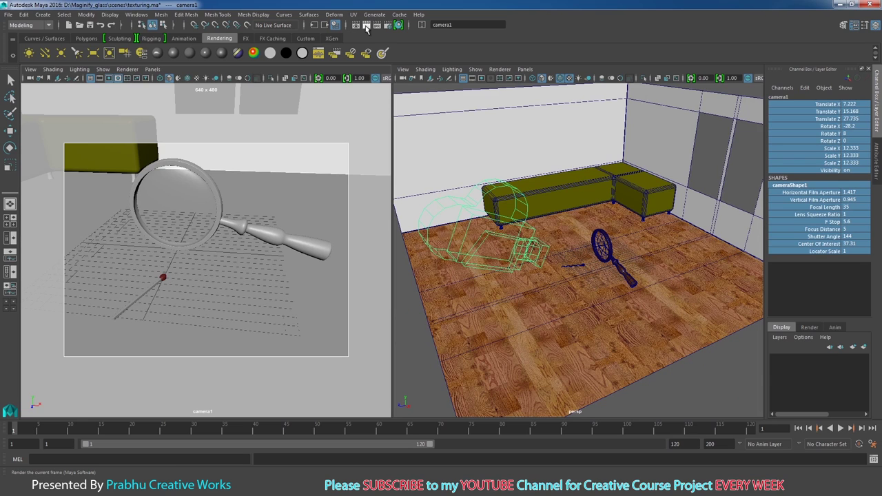
{"action": "left_click", "coordinate": [357, 25]}
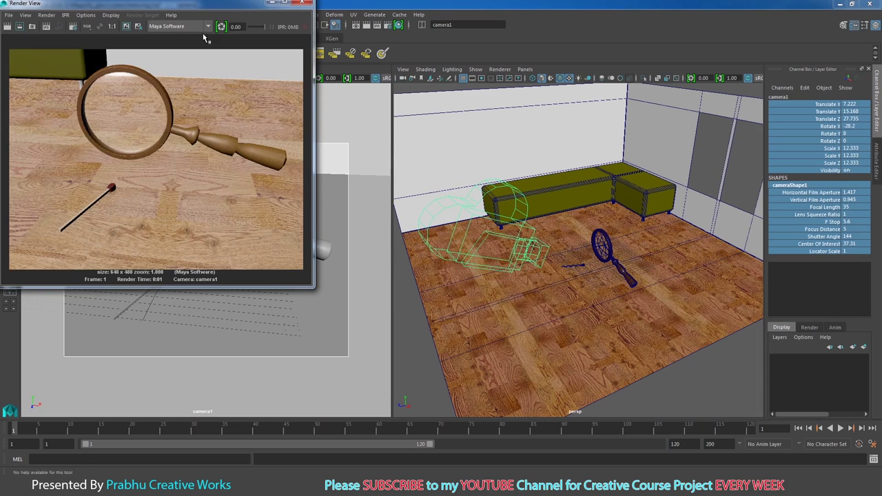
{"action": "left_click_drag", "start_coordinate": [196, 4], "coordinate": [303, 17]}
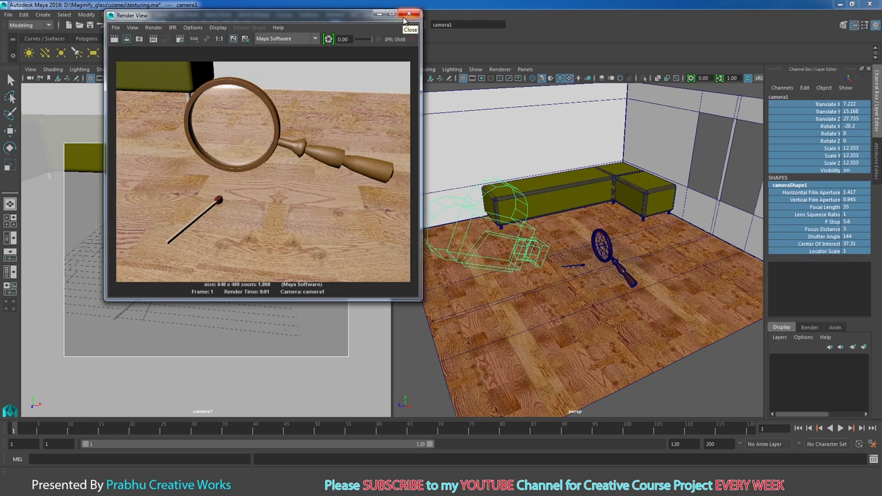
{"action": "left_click", "coordinate": [408, 14]}
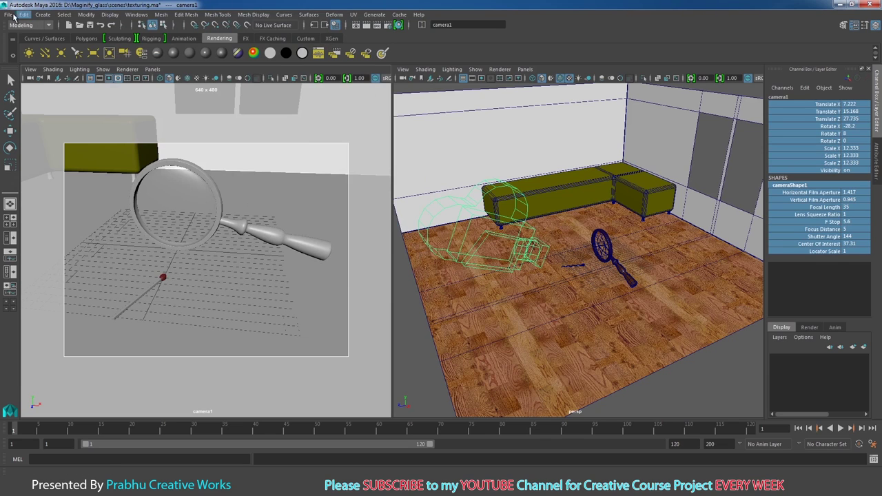
Step: Unlock camera1 and reframe it lower, to translate 8.003, 12.368, 27.626 and rotate -24, 8.8
{"action": "left_click", "coordinate": [38, 72]}
{"action": "left_click", "coordinate": [80, 88]}
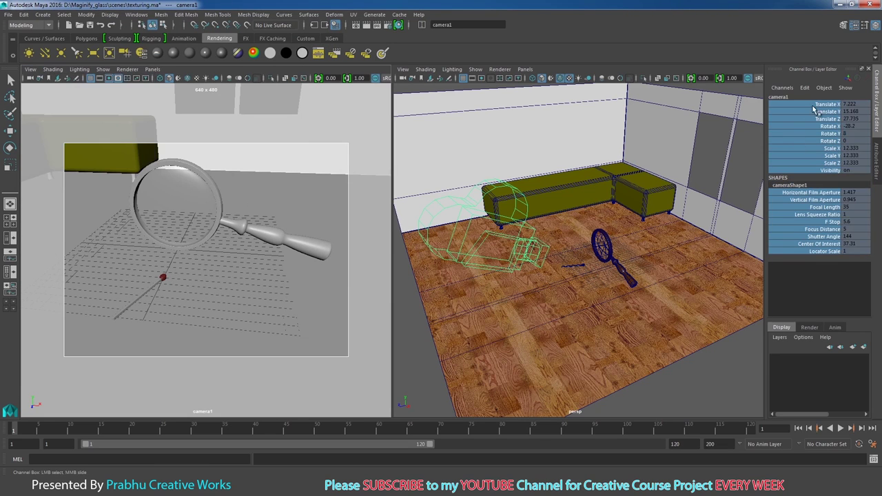
{"action": "left_click_drag", "start_coordinate": [824, 104], "coordinate": [824, 252]}
{"action": "right_click", "coordinate": [817, 243]}
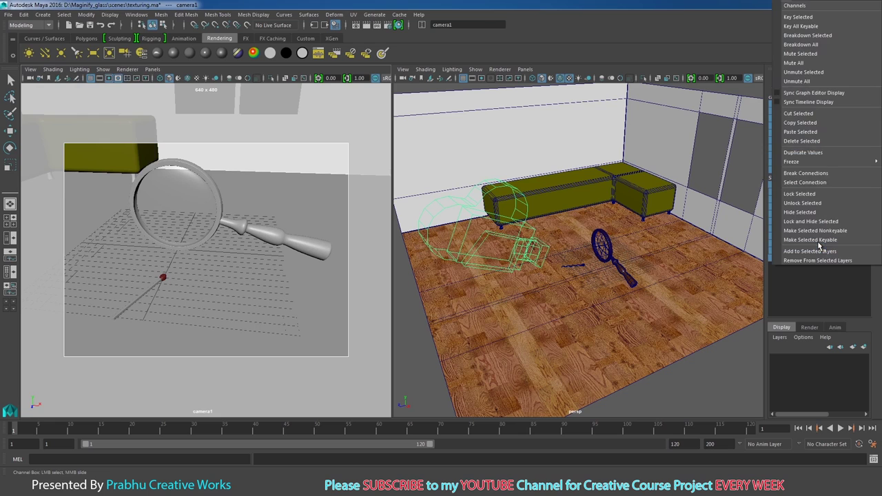
{"action": "left_click", "coordinate": [802, 196]}
{"action": "mouse_move", "coordinate": [281, 226]}
{"action": "left_mouse_down", "text": "alt"}
{"action": "mouse_move", "coordinate": [201, 226]}
{"action": "mouse_move", "coordinate": [221, 229]}
{"action": "left_mouse_up", "text": "alt"}
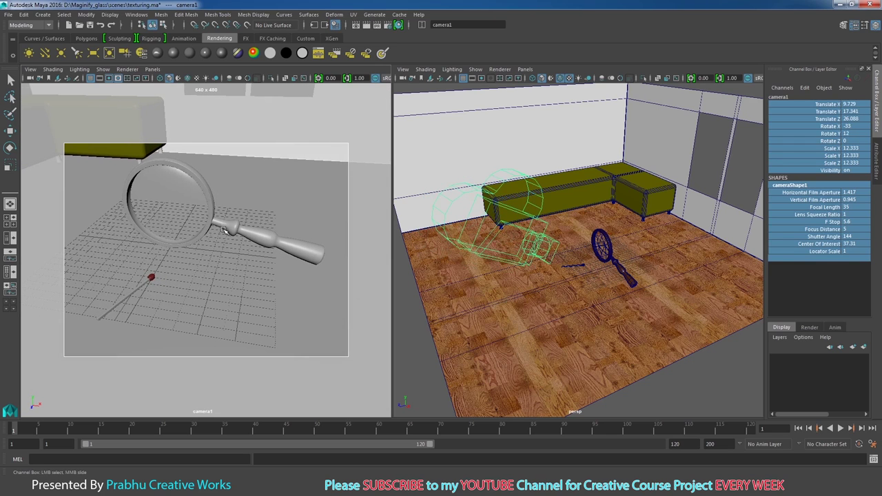
{"action": "mouse_move", "coordinate": [218, 233]}
{"action": "left_mouse_down", "text": "alt"}
{"action": "mouse_move", "coordinate": [219, 222]}
{"action": "mouse_move", "coordinate": [230, 240]}
{"action": "left_mouse_up", "text": "alt"}
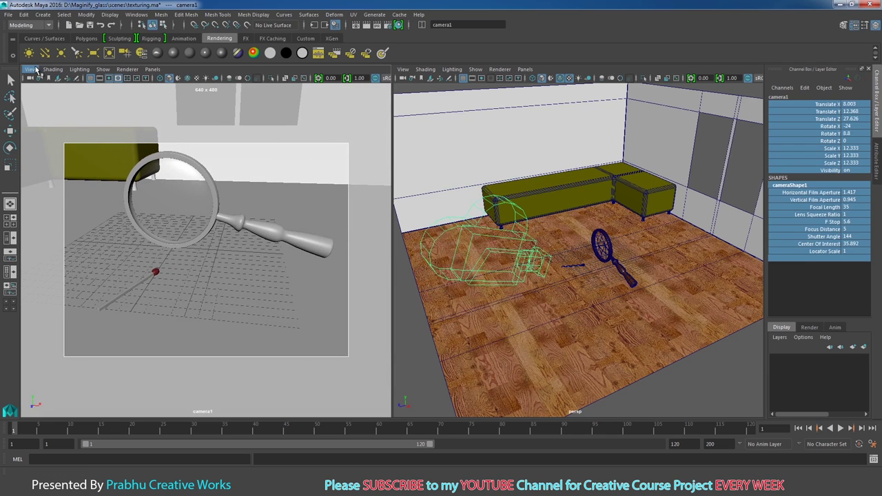
Step: Reselect camera1 and lock its attributes again
{"action": "left_click", "coordinate": [30, 70]}
{"action": "left_click", "coordinate": [49, 85]}
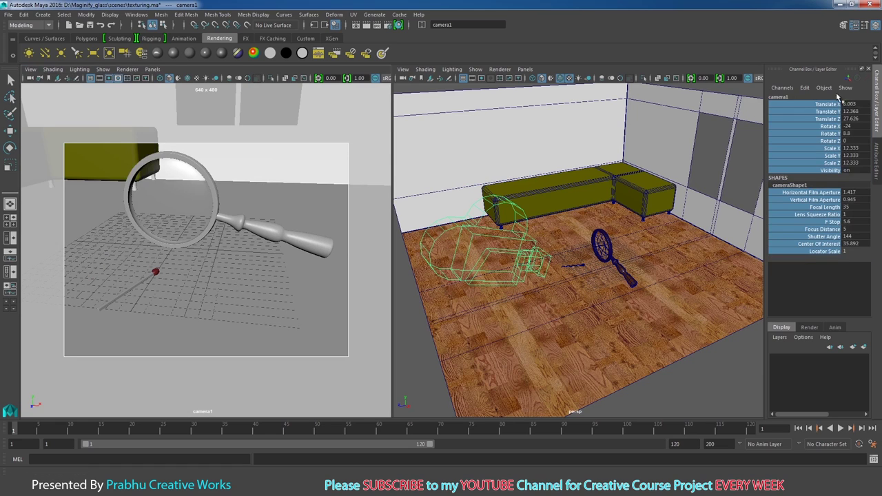
{"action": "right_click", "coordinate": [829, 244]}
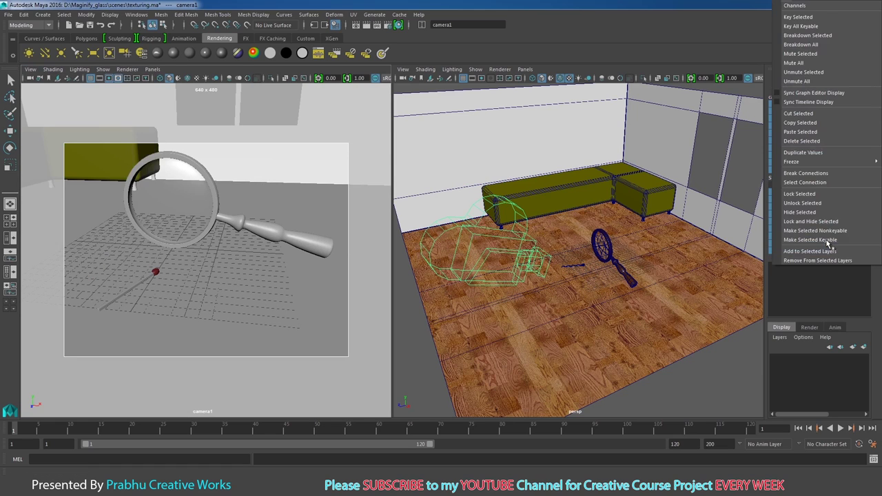
{"action": "left_click", "coordinate": [789, 200]}
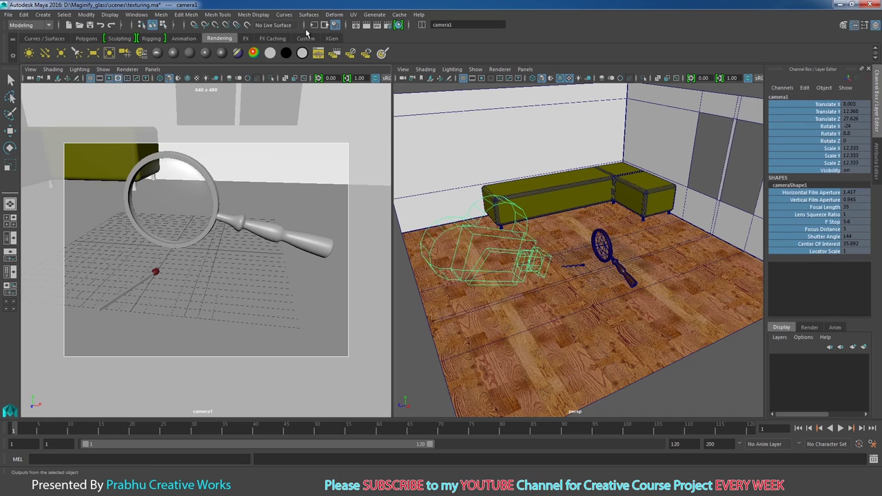
Step: Test-render camera1, disable Enable Default Light in Render Options, and re-render to a black frame
{"action": "left_click", "coordinate": [358, 25]}
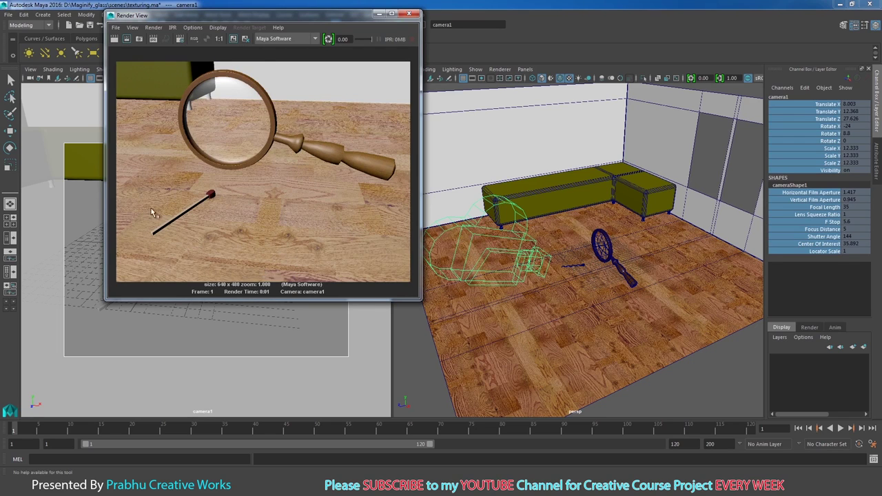
{"action": "left_click", "coordinate": [409, 14]}
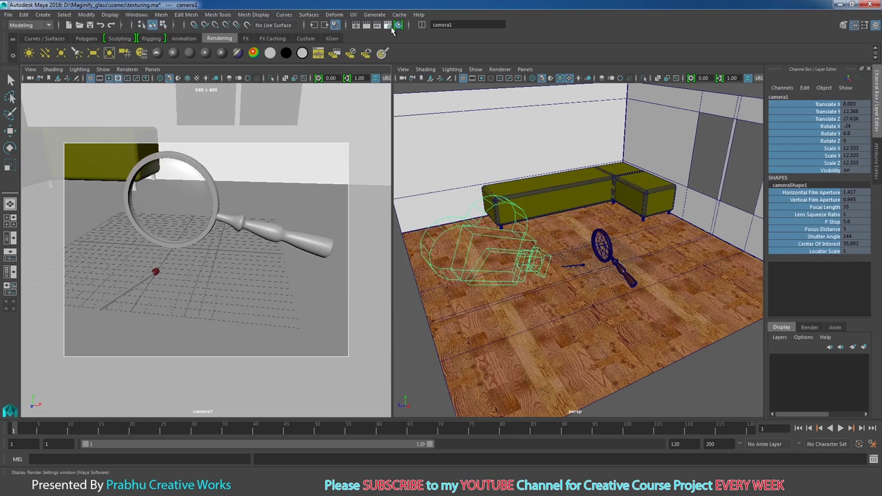
{"action": "left_click", "coordinate": [388, 25]}
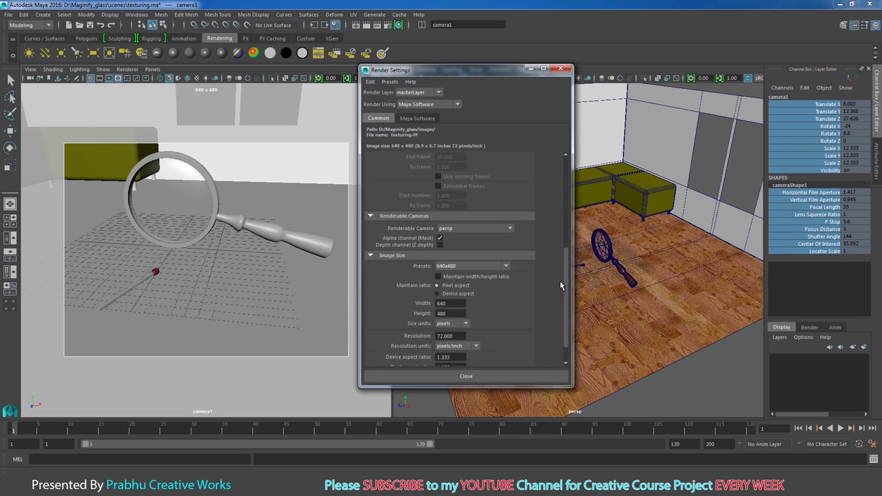
{"action": "scroll", "coordinate": [564, 323], "scroll_direction": "down", "scroll_amount": 2}
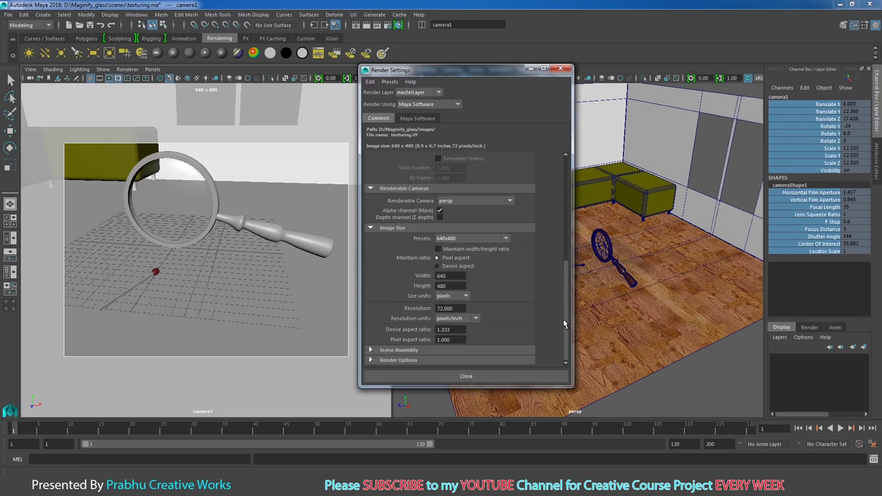
{"action": "left_click", "coordinate": [370, 361]}
{"action": "scroll", "coordinate": [562, 313], "scroll_direction": "down", "scroll_amount": 3}
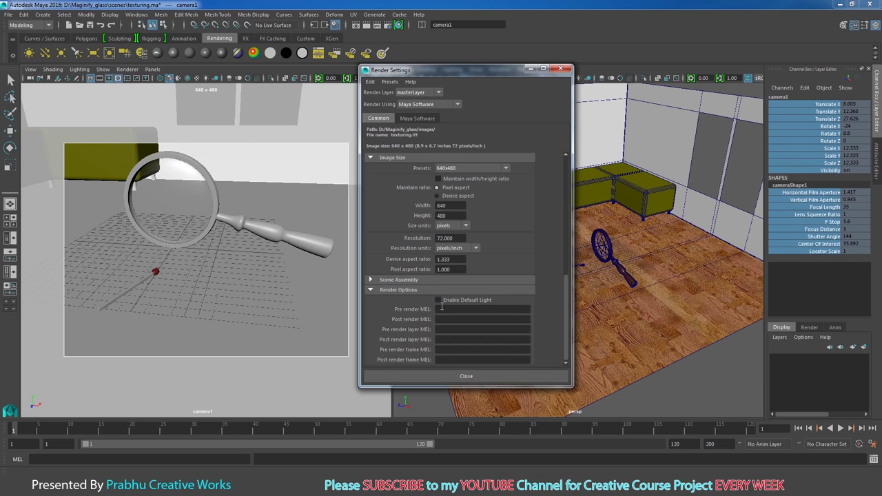
{"action": "left_click", "coordinate": [466, 375]}
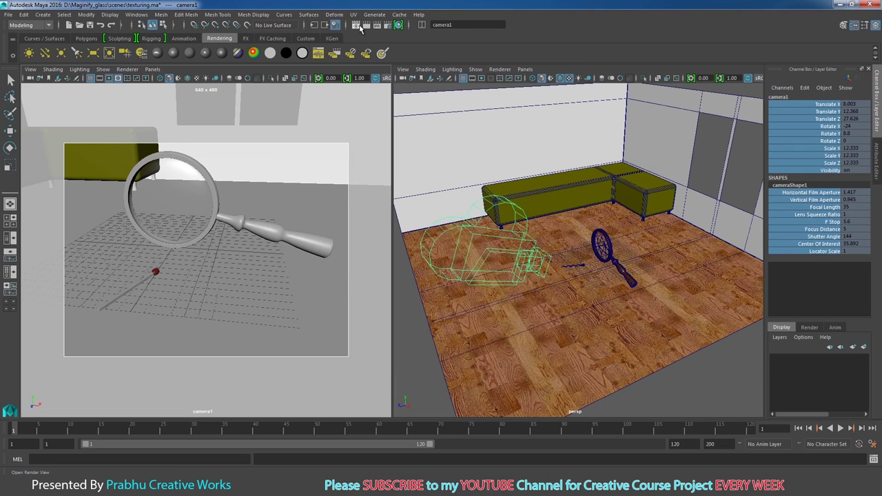
{"action": "left_click", "coordinate": [366, 25]}
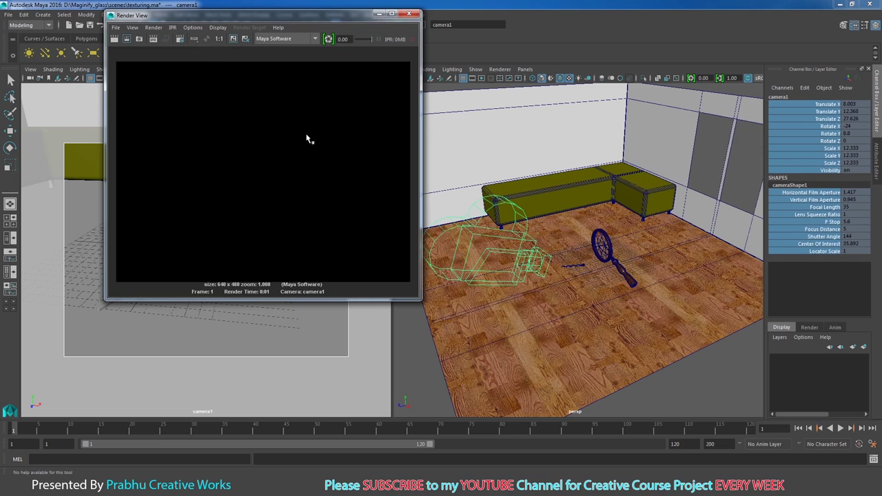
Step: Close the black render and check the Render Using list, which still offers only Maya Software
{"action": "left_click", "coordinate": [412, 13]}
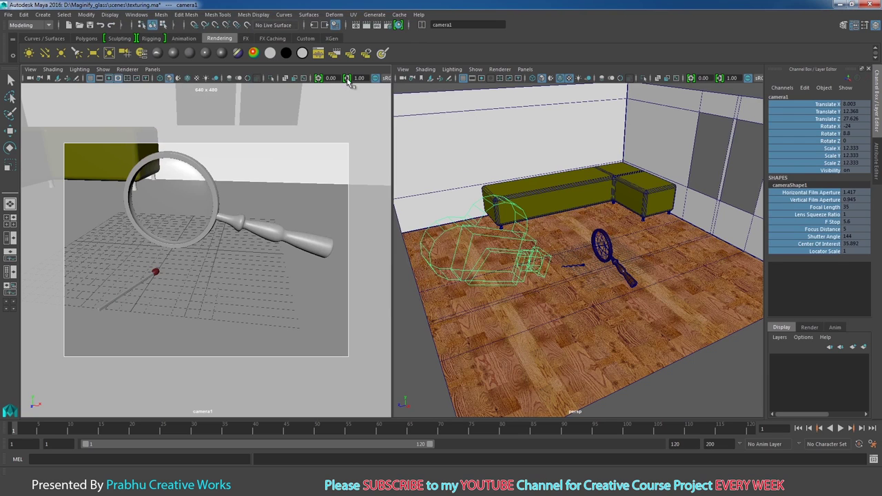
{"action": "left_click", "coordinate": [387, 25]}
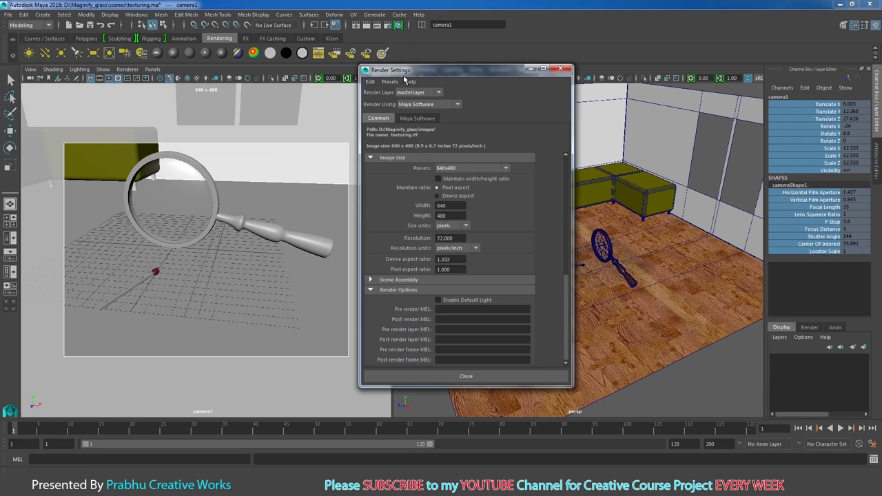
{"action": "left_click", "coordinate": [416, 105]}
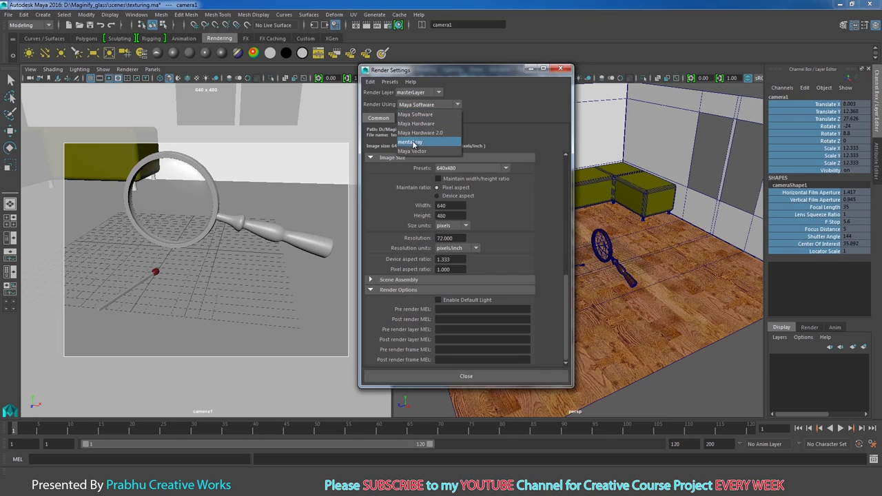
{"action": "left_click", "coordinate": [533, 97]}
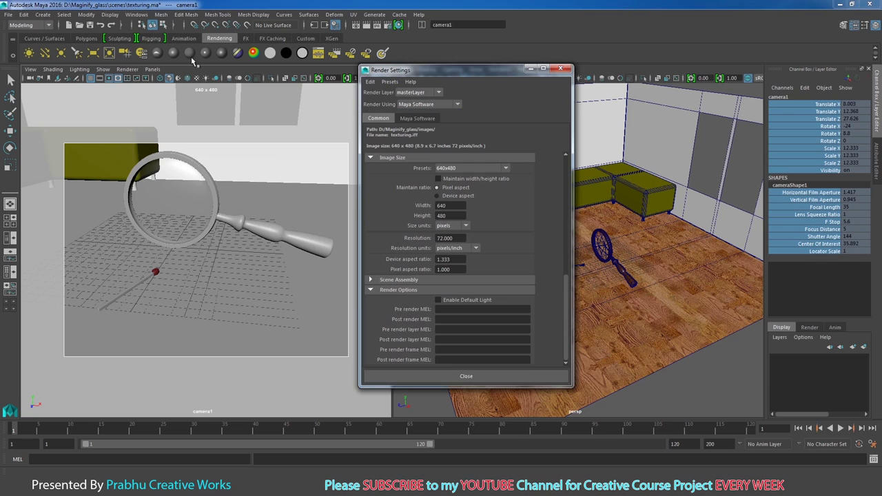
{"action": "left_click", "coordinate": [134, 15]}
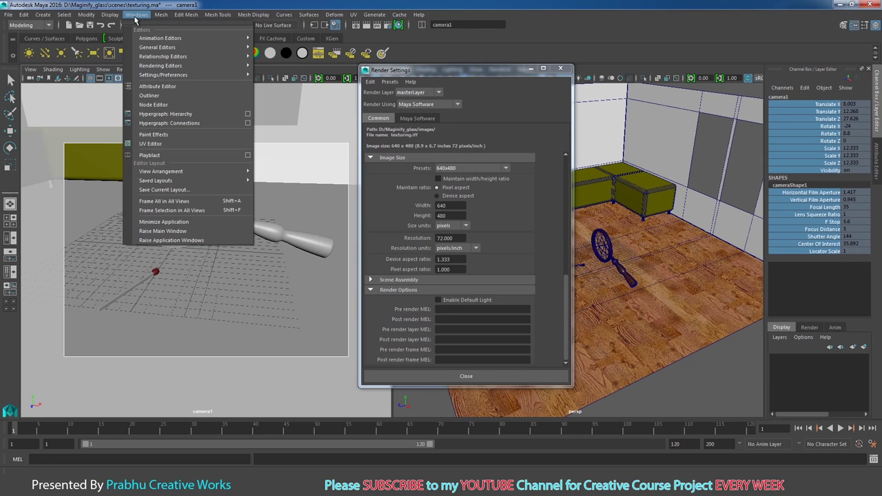
{"action": "mouse_move", "coordinate": [162, 75]}
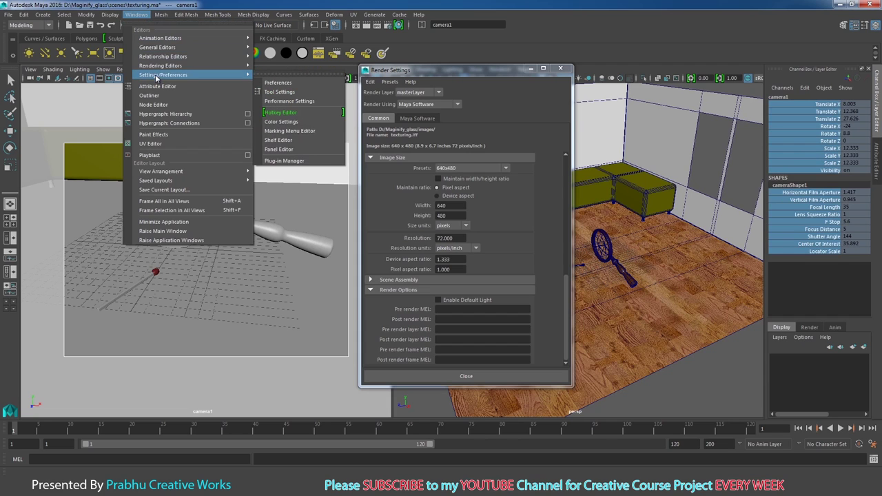
Step: Check the Plug-in Manager, then set Render Using to mental ray
{"action": "left_click", "coordinate": [306, 161]}
{"action": "scroll", "coordinate": [483, 262], "scroll_direction": "down", "scroll_amount": 3}
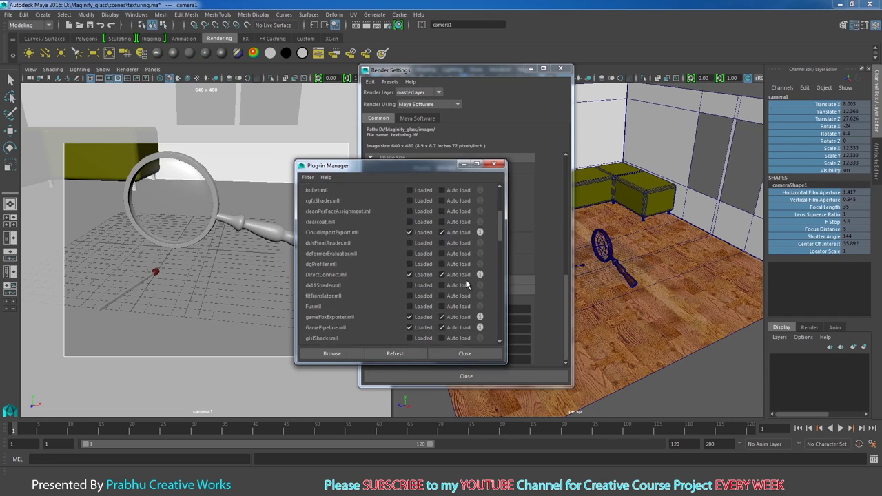
{"action": "scroll", "coordinate": [503, 225], "scroll_direction": "down", "scroll_amount": 5}
{"action": "scroll", "coordinate": [490, 262], "scroll_direction": "down", "scroll_amount": 5}
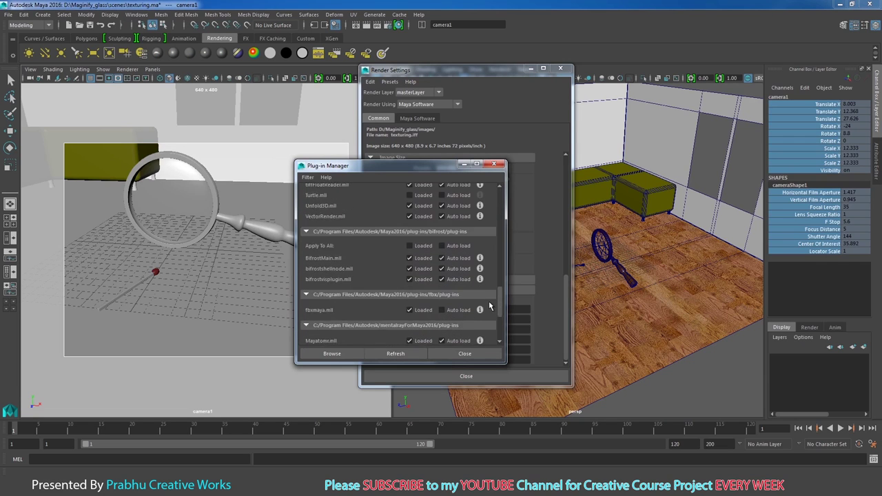
{"action": "scroll", "coordinate": [475, 290], "scroll_direction": "down", "scroll_amount": 5}
{"action": "scroll", "coordinate": [455, 307], "scroll_direction": "down", "scroll_amount": 5}
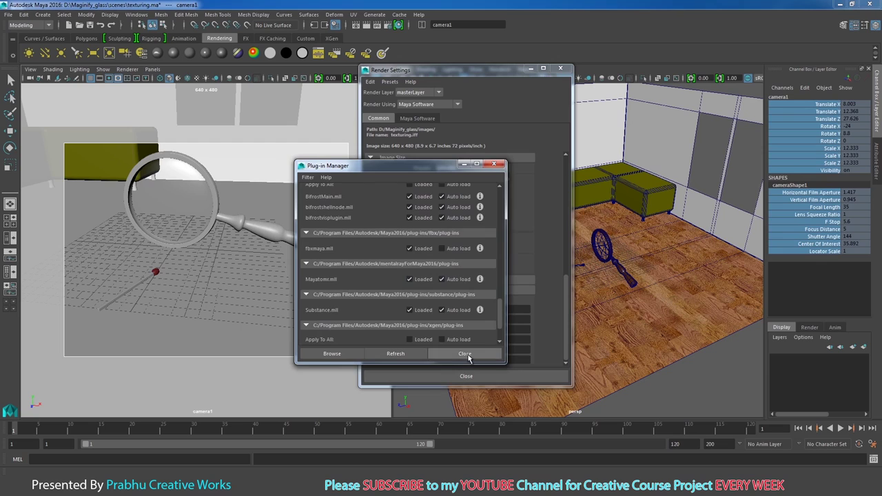
{"action": "left_click", "coordinate": [466, 354]}
{"action": "left_click", "coordinate": [428, 104]}
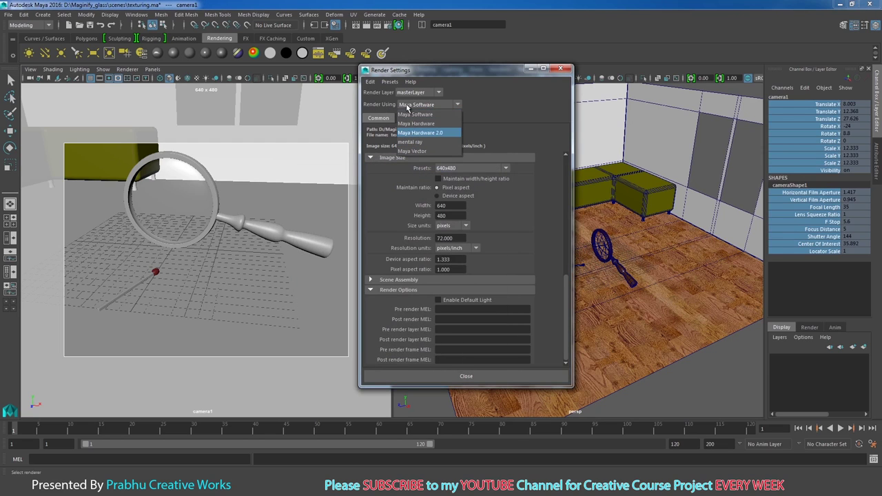
{"action": "left_click", "coordinate": [415, 142]}
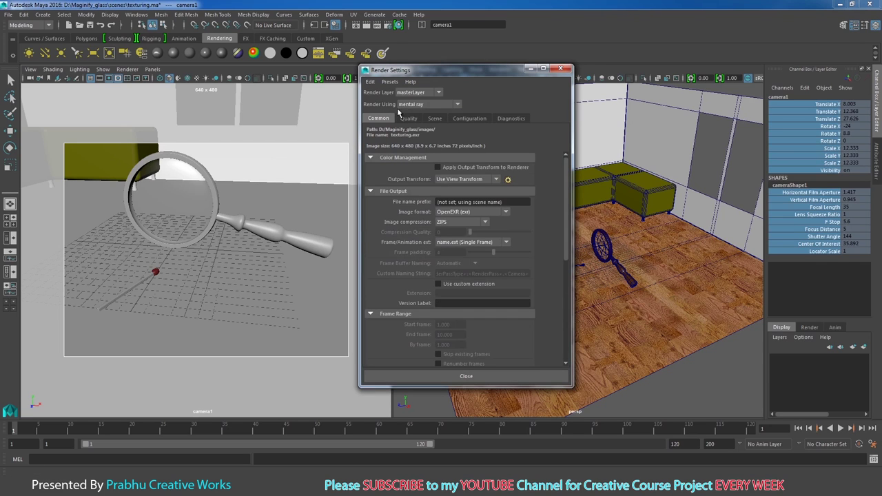
{"action": "left_click", "coordinate": [561, 68]}
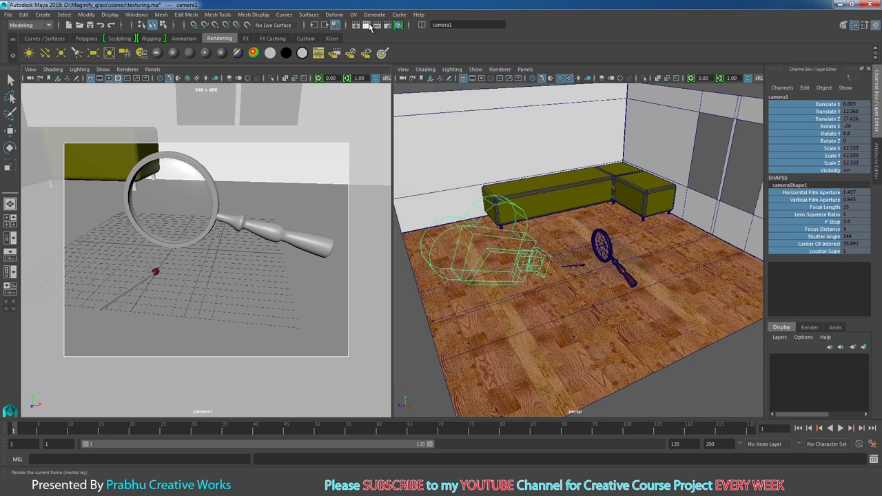
Step: Render camera1 with mental ray, producing a black 640x480 frame, and close the render view
{"action": "left_click", "coordinate": [369, 25]}
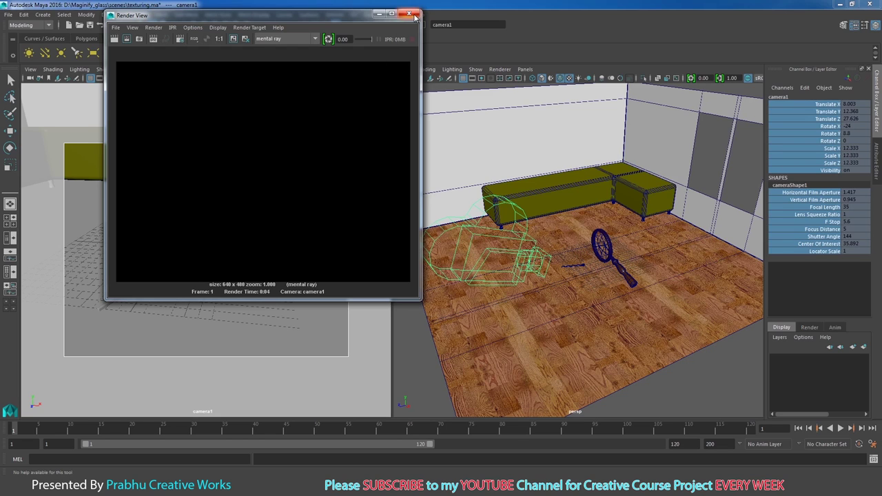
{"action": "left_click", "coordinate": [414, 16]}
{"action": "mouse_move", "coordinate": [482, 227]}
{"action": "left_mouse_down", "text": "alt"}
{"action": "mouse_move", "coordinate": [521, 215]}
{"action": "mouse_move", "coordinate": [598, 255]}
{"action": "mouse_move", "coordinate": [623, 247]}
{"action": "mouse_move", "coordinate": [618, 230]}
{"action": "left_mouse_up", "text": "alt"}
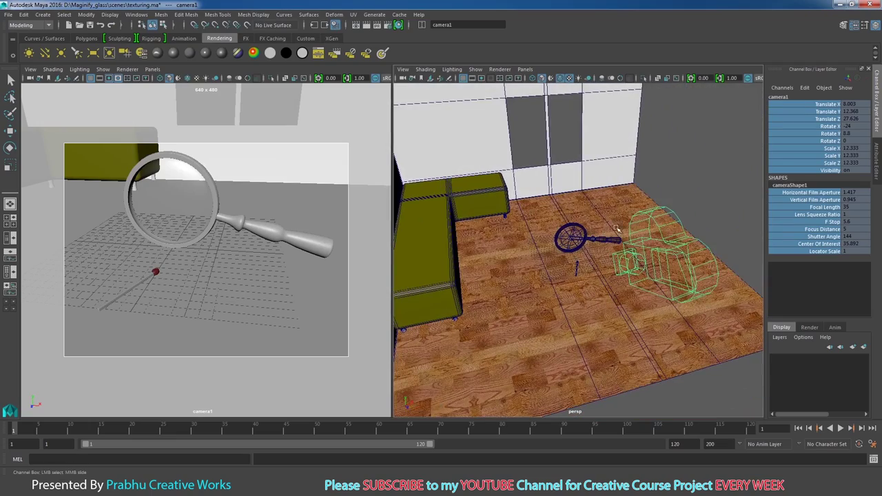
Step: Hide cameras in the perspective view and zoom out to see the whole room
{"action": "left_click", "coordinate": [480, 71]}
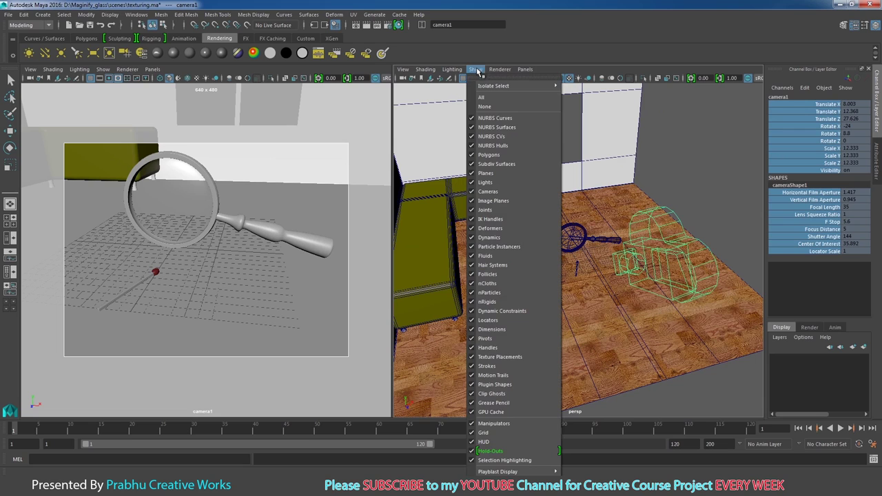
{"action": "left_click", "coordinate": [486, 192]}
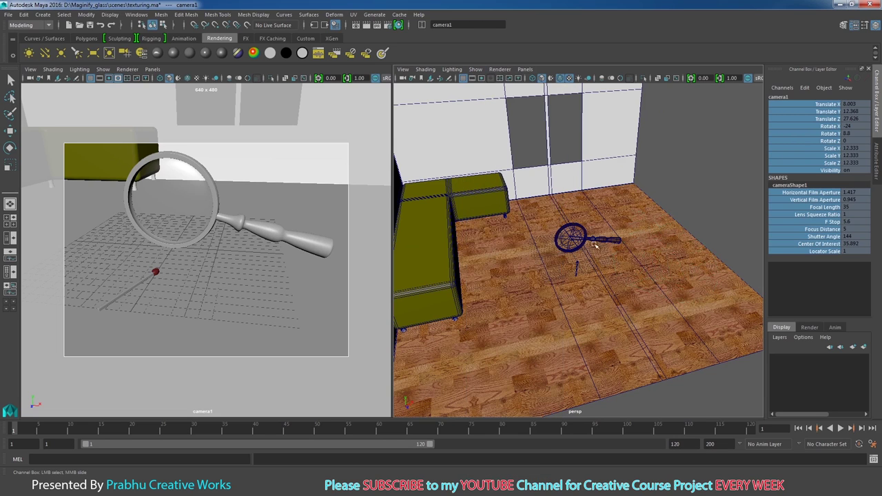
{"action": "scroll", "coordinate": [656, 281], "scroll_direction": "down", "scroll_amount": 6}
{"action": "mouse_move", "coordinate": [656, 281]}
{"action": "left_mouse_down", "text": "alt"}
{"action": "mouse_move", "coordinate": [489, 262]}
{"action": "mouse_move", "coordinate": [615, 310]}
{"action": "left_mouse_up", "text": "alt"}
{"action": "scroll", "coordinate": [588, 243], "scroll_direction": "up", "scroll_amount": 5}
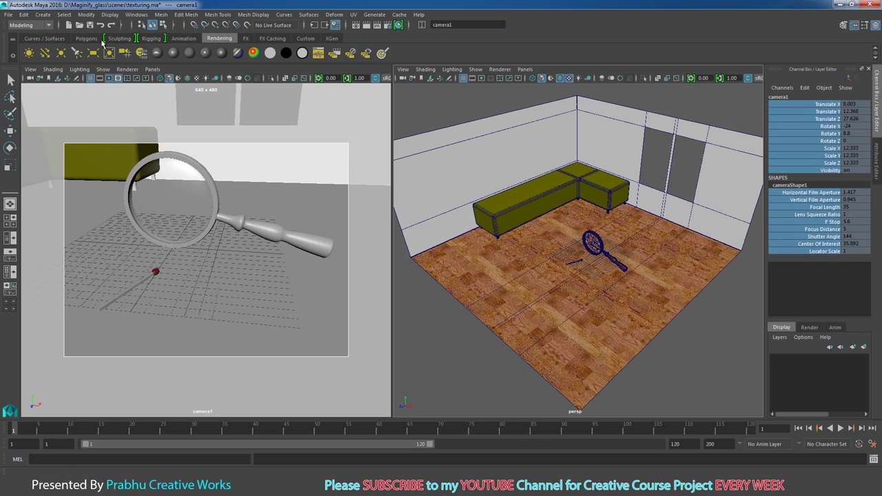
Step: Add a directional light: scale 20.975, rotate X -133.654, translate 0, 28.431, -70.624
{"action": "left_click", "coordinate": [45, 55]}
{"action": "key", "text": "r"}
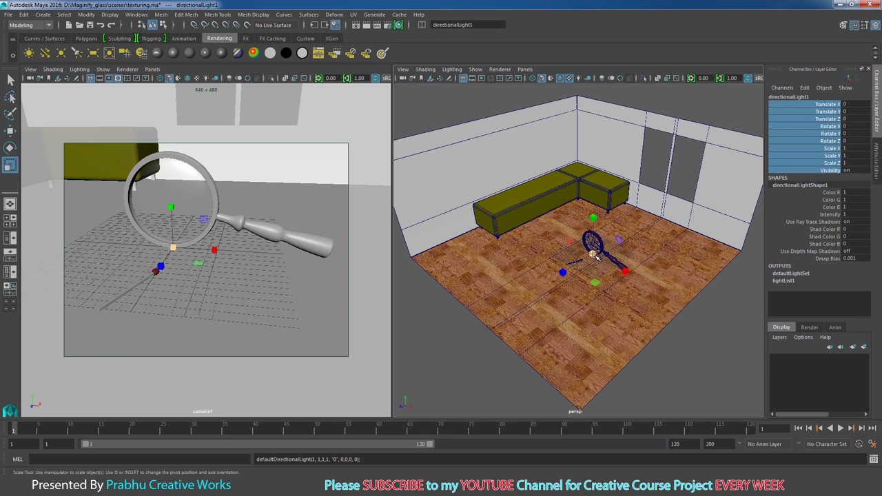
{"action": "left_click_drag", "start_coordinate": [593, 255], "coordinate": [635, 232]}
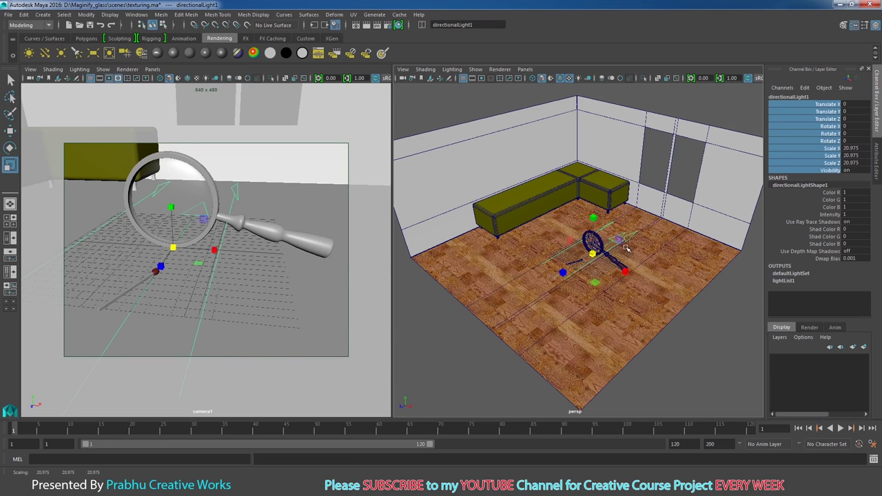
{"action": "key", "text": "e"}
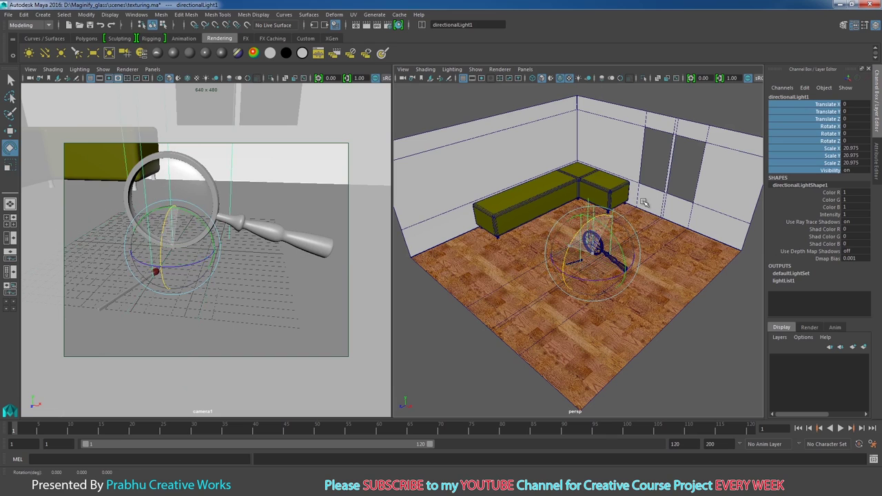
{"action": "mouse_move", "coordinate": [643, 202]}
{"action": "left_mouse_down"}
{"action": "mouse_move", "coordinate": [597, 225]}
{"action": "mouse_move", "coordinate": [554, 262]}
{"action": "mouse_move", "coordinate": [659, 262]}
{"action": "mouse_move", "coordinate": [598, 233]}
{"action": "mouse_move", "coordinate": [597, 200]}
{"action": "left_mouse_up"}
{"action": "key", "text": "w"}
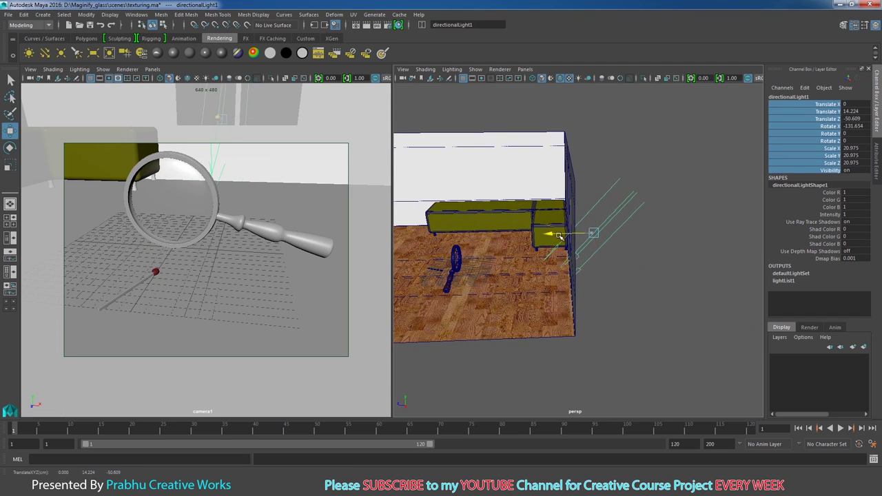
{"action": "left_click_drag", "start_coordinate": [559, 237], "coordinate": [603, 241]}
{"action": "left_click_drag", "start_coordinate": [660, 197], "coordinate": [659, 169]}
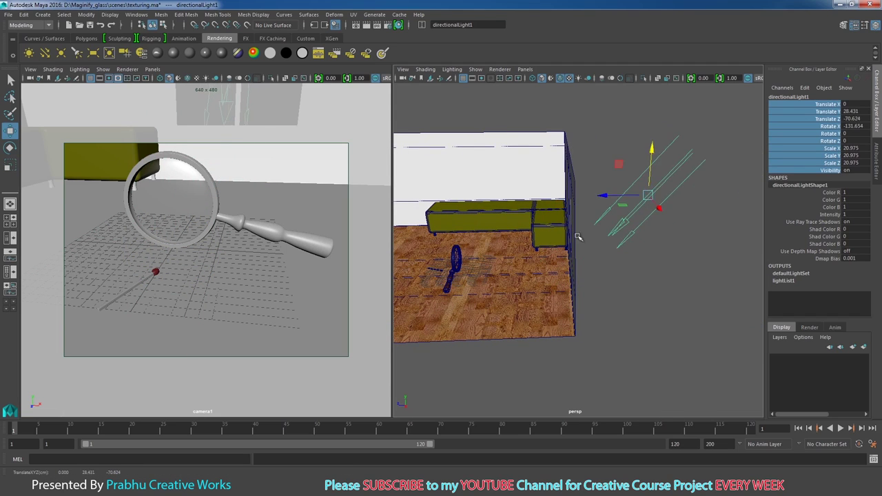
{"action": "left_click_drag", "start_coordinate": [583, 232], "coordinate": [696, 221], "text": "alt"}
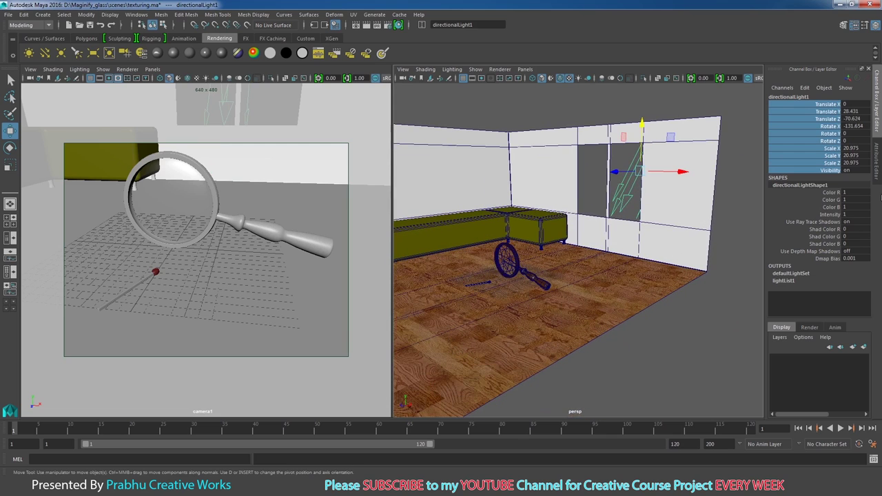
Step: Enable Use Ray Trace Shadows on the directional light
{"action": "left_click", "coordinate": [878, 165]}
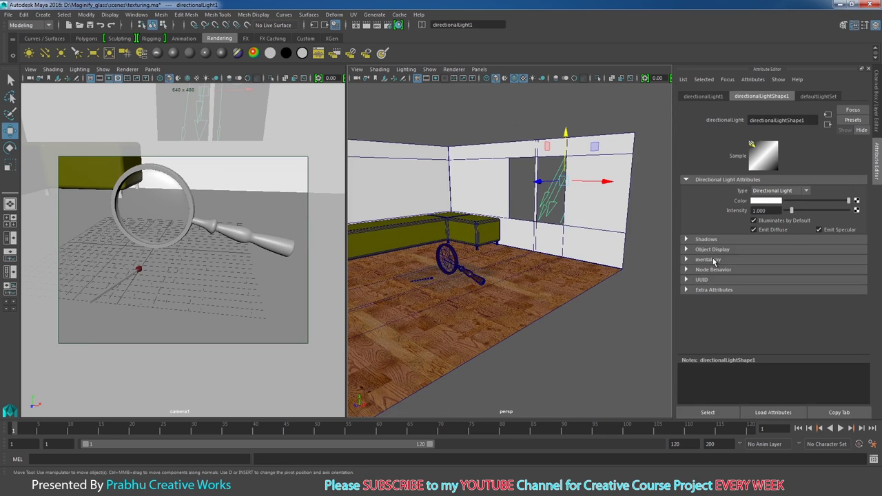
{"action": "left_click", "coordinate": [699, 240]}
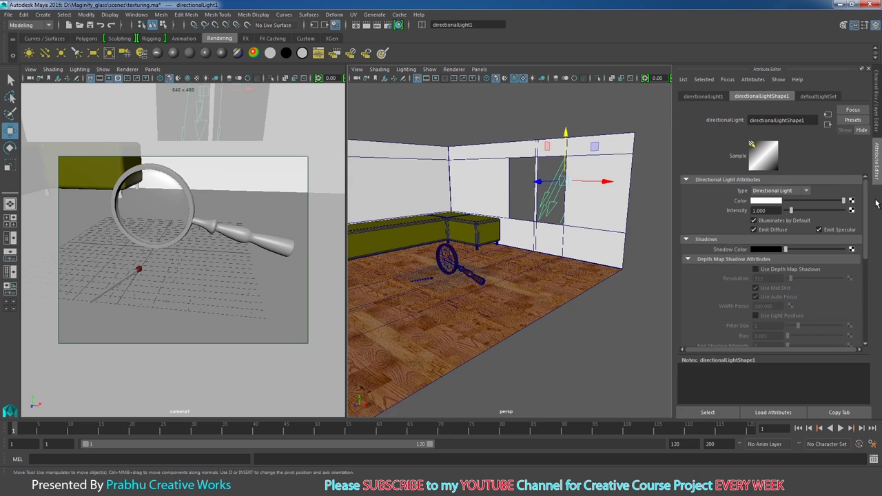
{"action": "scroll", "coordinate": [866, 225], "scroll_direction": "down", "scroll_amount": 5}
{"action": "left_click", "coordinate": [775, 271]}
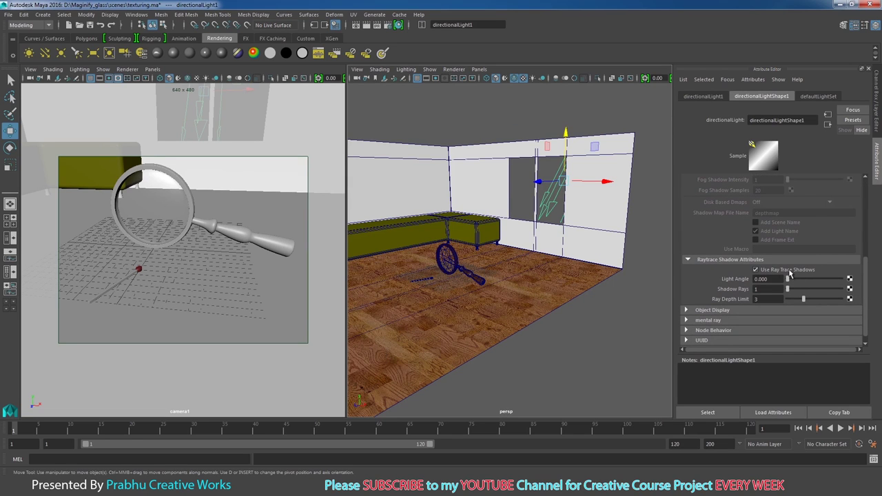
Step: Render the camera1 view with mental ray, re-angle the light, and keep the image
{"action": "left_click_drag", "start_coordinate": [566, 310], "coordinate": [482, 296], "text": "alt"}
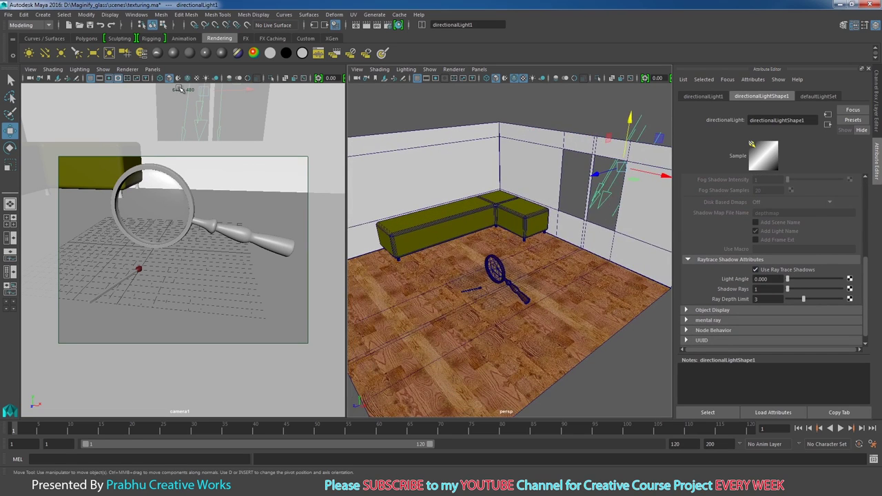
{"action": "left_click", "coordinate": [216, 71]}
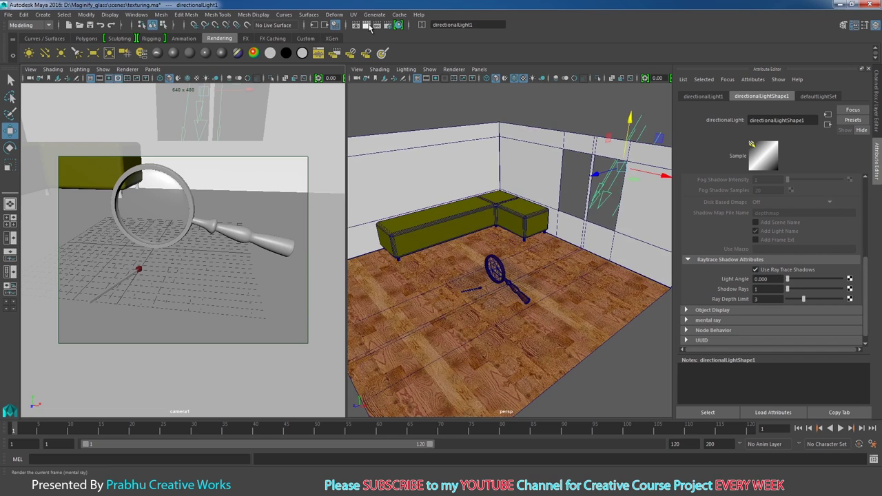
{"action": "left_click", "coordinate": [368, 25]}
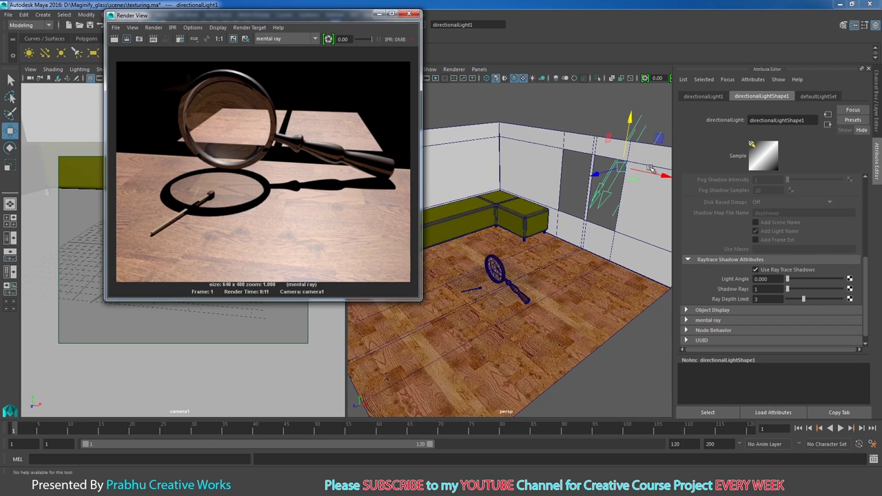
{"action": "key", "text": "e"}
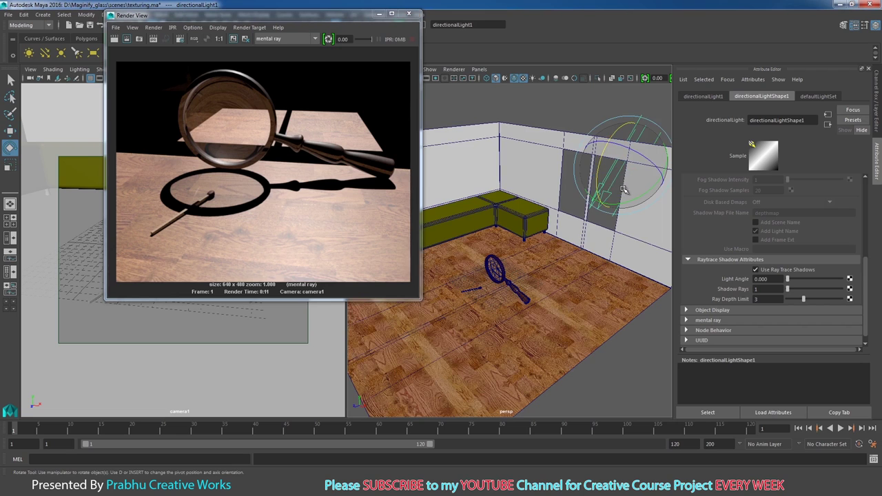
{"action": "left_click_drag", "start_coordinate": [623, 191], "coordinate": [587, 229], "text": "alt"}
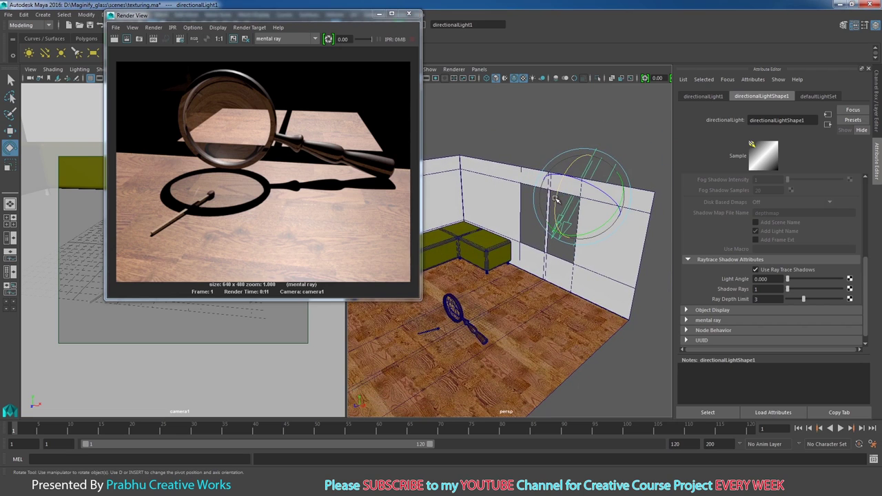
{"action": "mouse_move", "coordinate": [556, 199]}
{"action": "left_mouse_down"}
{"action": "mouse_move", "coordinate": [562, 228]}
{"action": "mouse_move", "coordinate": [583, 222]}
{"action": "mouse_move", "coordinate": [575, 207]}
{"action": "mouse_move", "coordinate": [541, 205]}
{"action": "mouse_move", "coordinate": [542, 197]}
{"action": "left_mouse_up"}
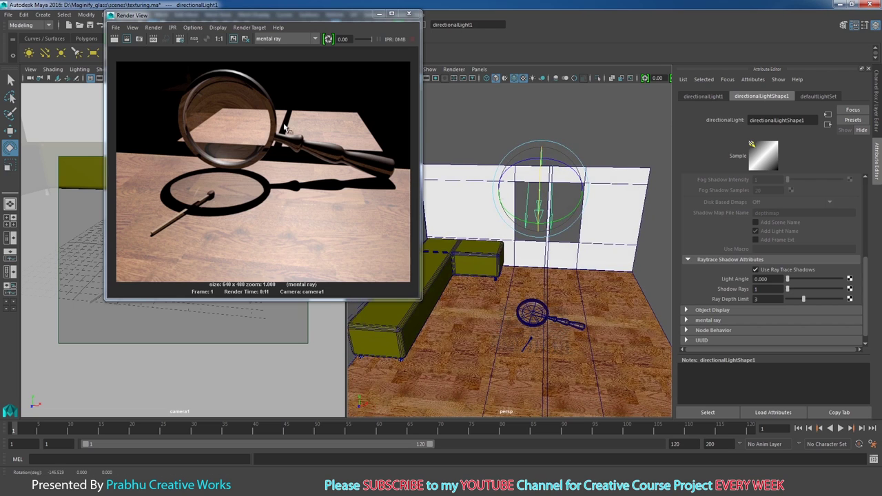
{"action": "left_click", "coordinate": [234, 39]}
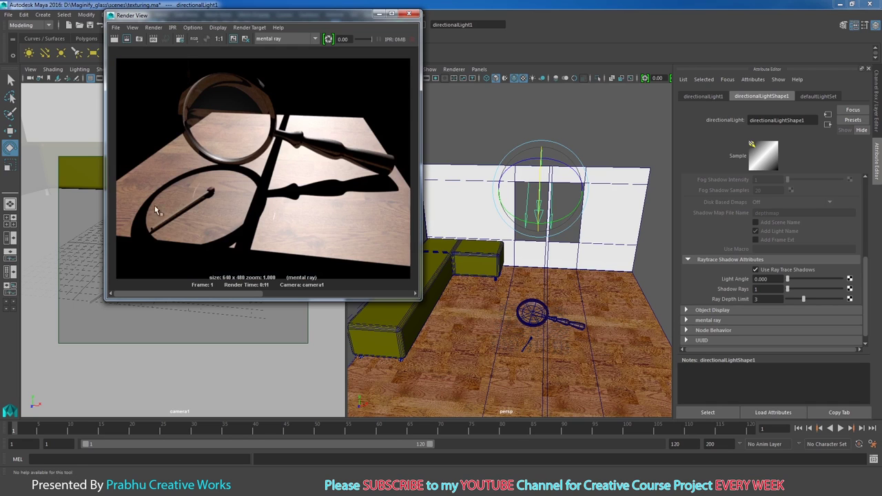
Step: Rotate the light slightly, re-render, compare the stored renders, then close Render View
{"action": "left_click", "coordinate": [539, 191]}
{"action": "left_click_drag", "start_coordinate": [539, 189], "coordinate": [510, 207]}
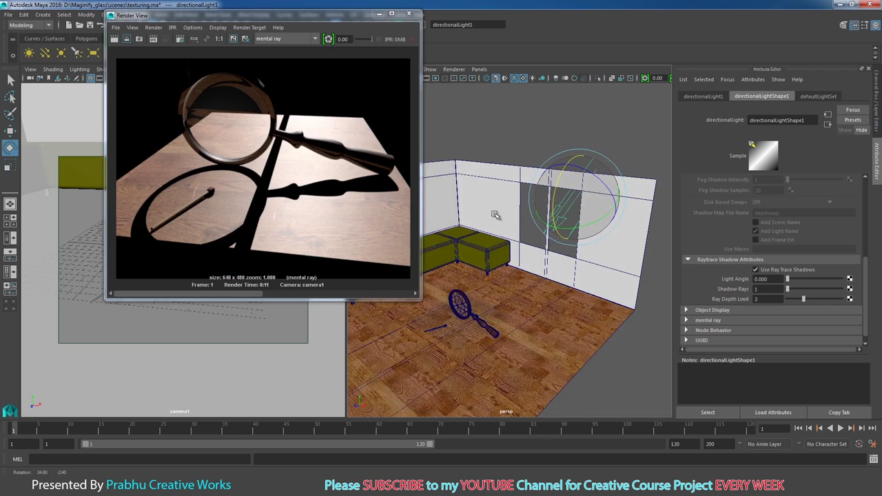
{"action": "left_click", "coordinate": [235, 40]}
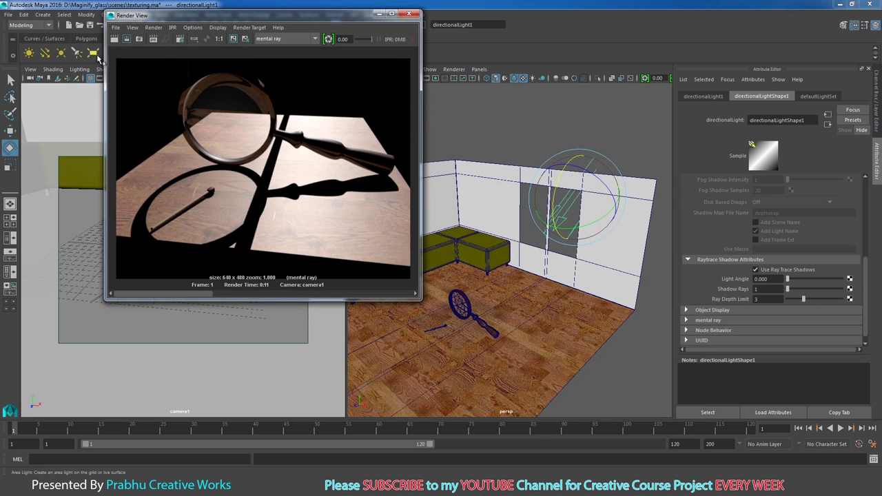
{"action": "left_click", "coordinate": [114, 39]}
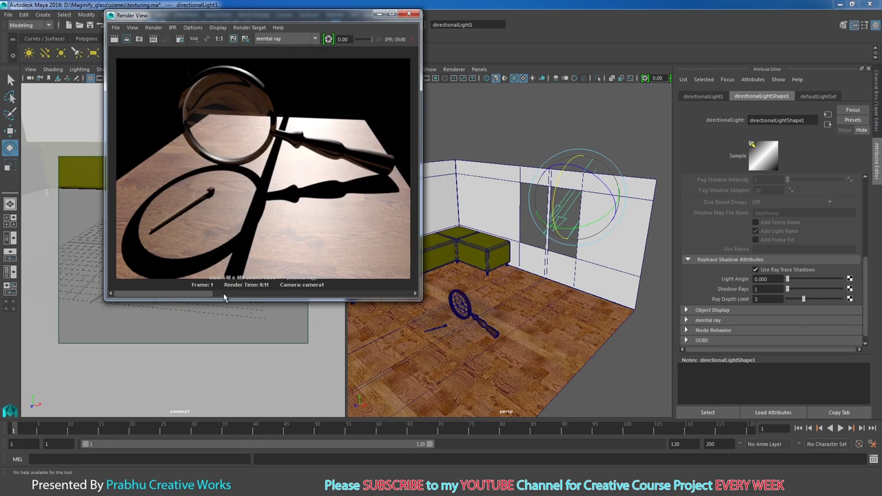
{"action": "mouse_move", "coordinate": [225, 297]}
{"action": "left_mouse_down"}
{"action": "mouse_move", "coordinate": [248, 297]}
{"action": "mouse_move", "coordinate": [151, 295]}
{"action": "mouse_move", "coordinate": [235, 297]}
{"action": "left_mouse_up"}
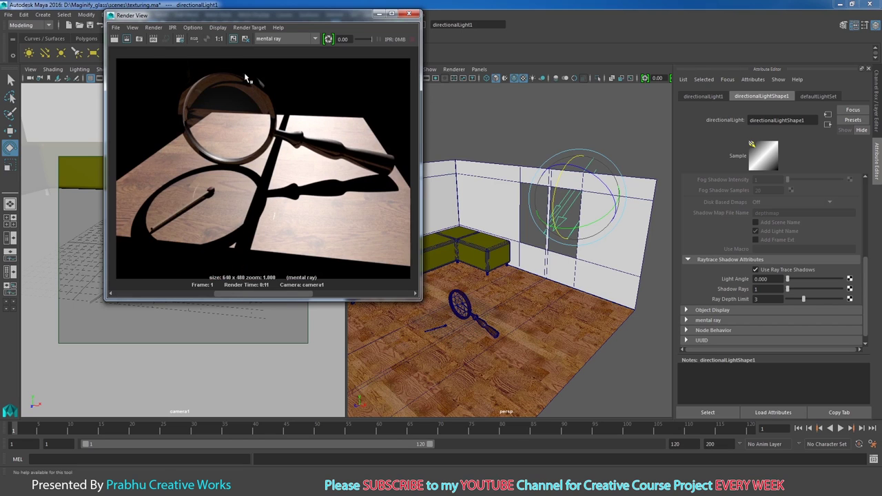
{"action": "left_click_drag", "start_coordinate": [231, 300], "coordinate": [172, 296]}
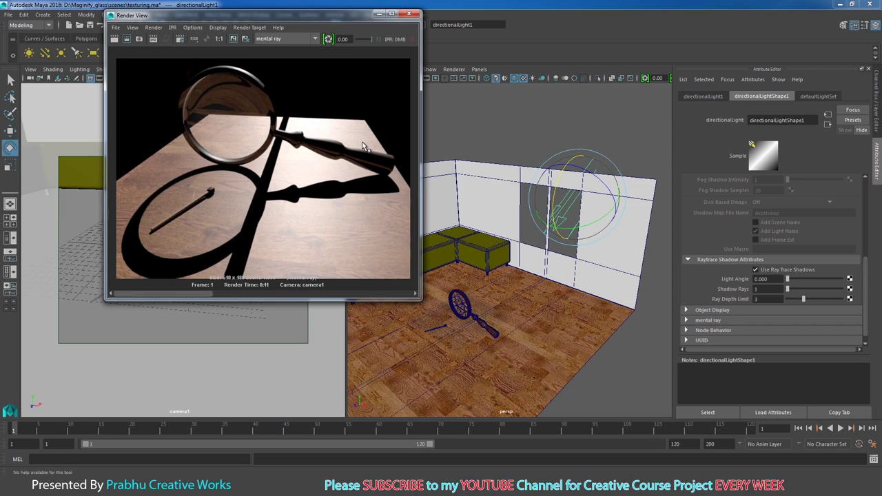
{"action": "left_click", "coordinate": [409, 14]}
Step: Create a polygon plane and scale it to cover the whole room
{"action": "scroll", "coordinate": [423, 226], "scroll_direction": "down", "scroll_amount": 5}
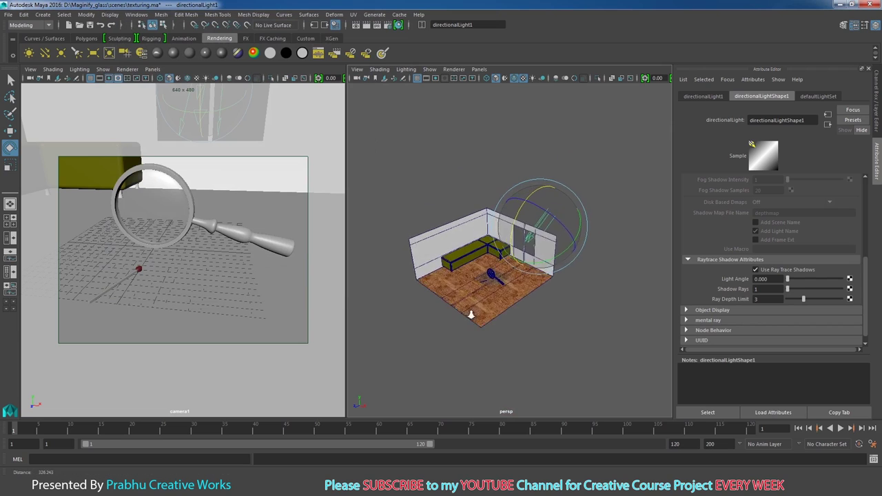
{"action": "scroll", "coordinate": [420, 269], "scroll_direction": "up", "scroll_amount": 3}
{"action": "scroll", "coordinate": [434, 255], "scroll_direction": "up", "scroll_amount": 2}
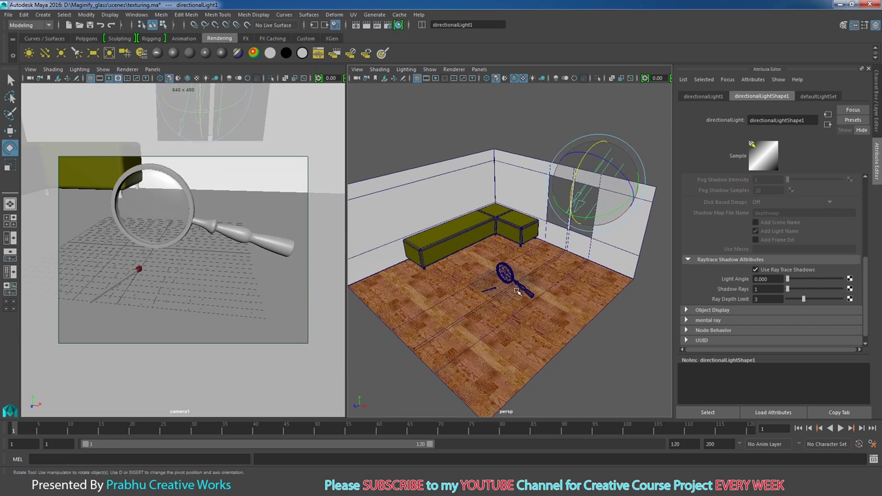
{"action": "left_click", "coordinate": [95, 38]}
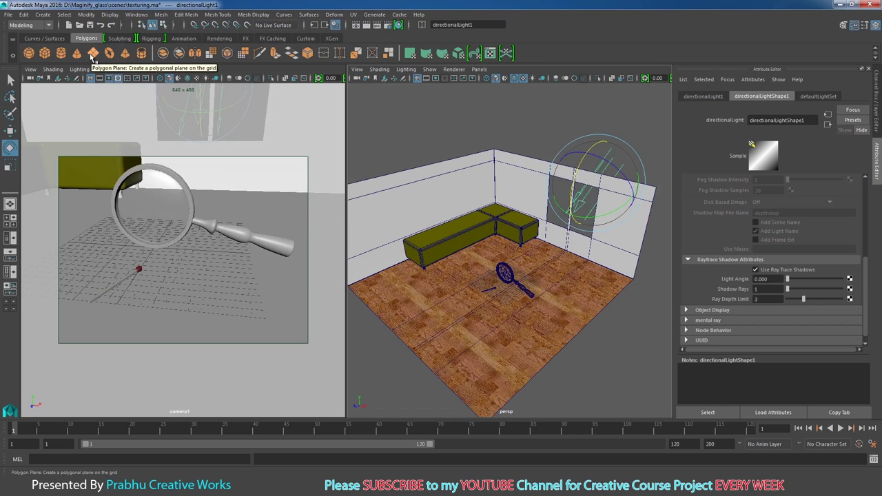
{"action": "left_click", "coordinate": [93, 53]}
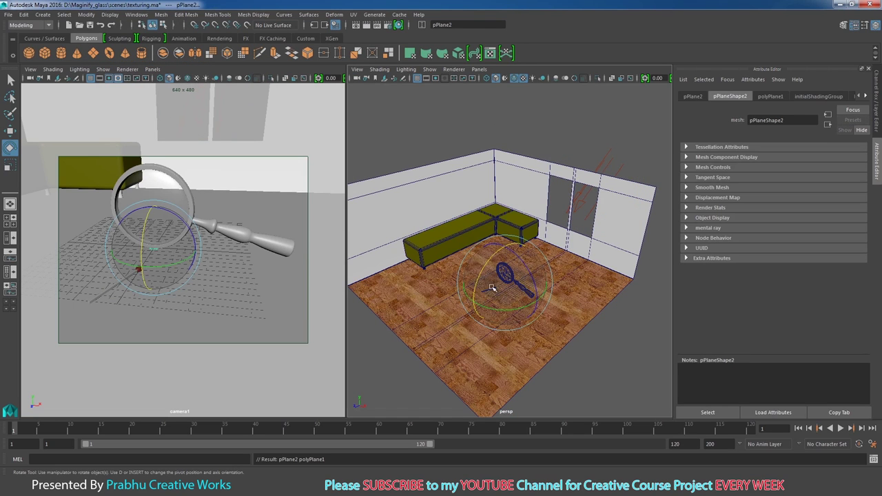
{"action": "key", "text": "r"}
{"action": "mouse_move", "coordinate": [505, 283]}
{"action": "left_mouse_down"}
{"action": "mouse_move", "coordinate": [617, 218]}
{"action": "mouse_move", "coordinate": [565, 276]}
{"action": "mouse_move", "coordinate": [585, 294]}
{"action": "left_mouse_up"}
{"action": "left_click_drag", "start_coordinate": [540, 334], "coordinate": [541, 351]}
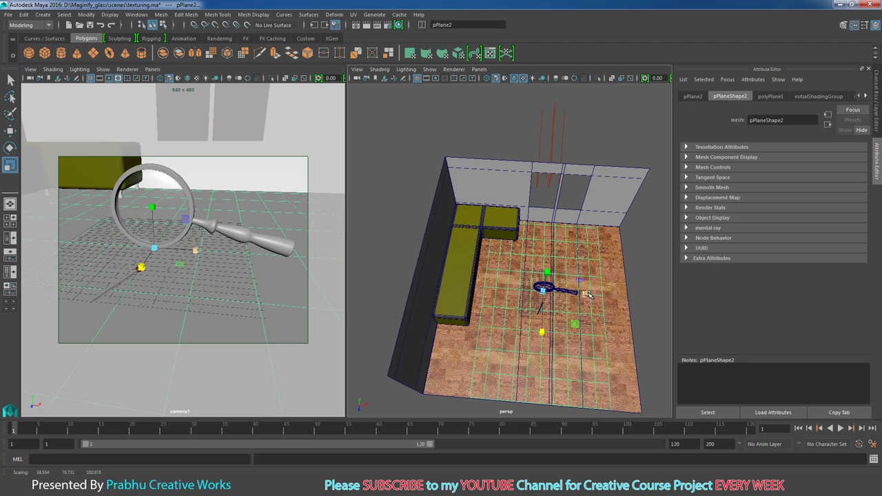
{"action": "mouse_move", "coordinate": [589, 295]}
{"action": "left_mouse_down"}
{"action": "mouse_move", "coordinate": [603, 298]}
{"action": "mouse_move", "coordinate": [495, 233]}
{"action": "mouse_move", "coordinate": [493, 167]}
{"action": "left_mouse_up"}
Step: Set the plane's width and height subdivisions to 1
{"action": "key", "text": "w"}
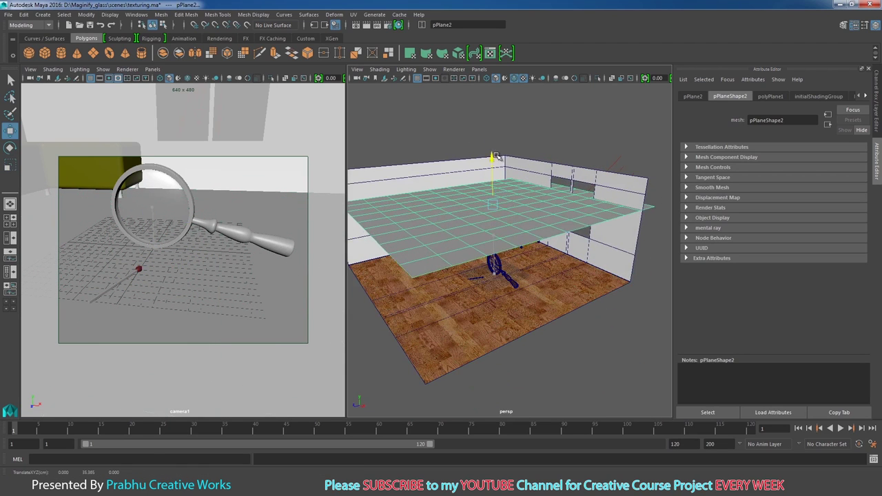
{"action": "left_click", "coordinate": [879, 103]}
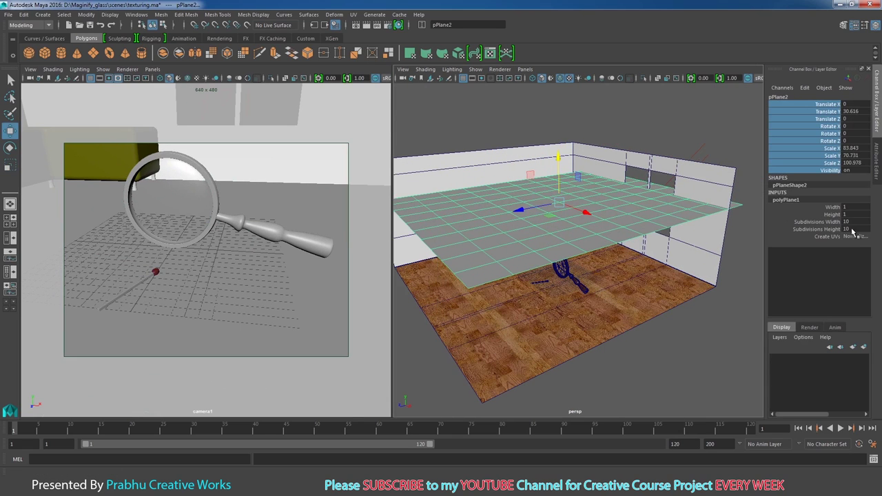
{"action": "left_click_drag", "start_coordinate": [848, 222], "coordinate": [865, 230]}
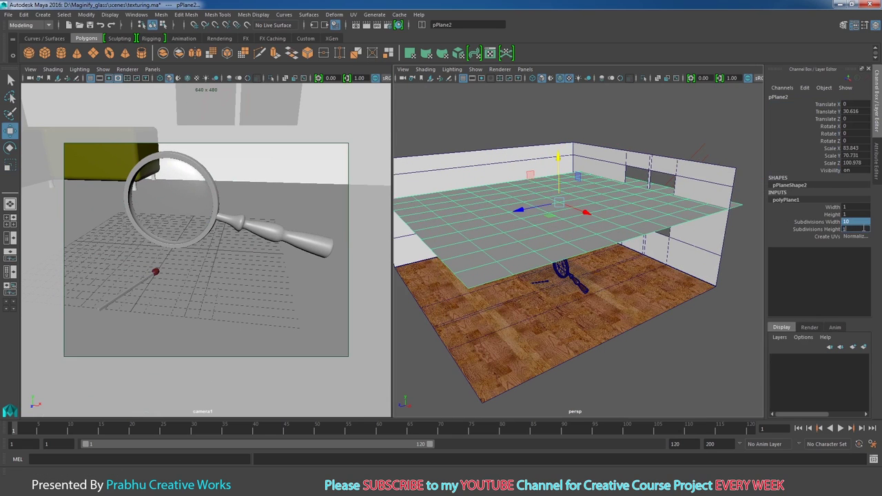
{"action": "type", "text": "1"}
{"action": "key", "text": "Return"}
Step: Flip the plane with Rotate X 180 and position it above the room
{"action": "mouse_move", "coordinate": [536, 217]}
{"action": "left_mouse_down", "text": "alt"}
{"action": "mouse_move", "coordinate": [546, 214]}
{"action": "mouse_move", "coordinate": [524, 213]}
{"action": "left_mouse_up", "text": "alt"}
{"action": "key", "text": "e"}
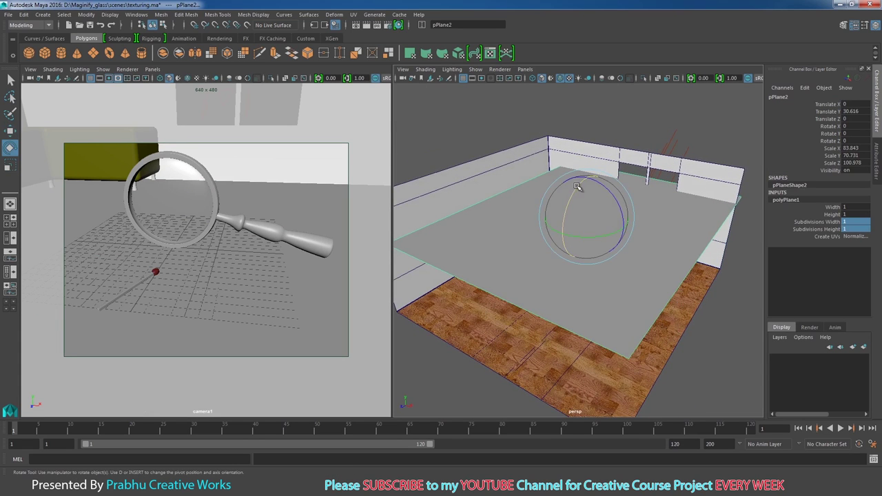
{"action": "mouse_move", "coordinate": [578, 186]}
{"action": "left_mouse_down"}
{"action": "mouse_move", "coordinate": [607, 279]}
{"action": "mouse_move", "coordinate": [590, 243]}
{"action": "left_mouse_up"}
{"action": "double_click", "coordinate": [862, 127]}
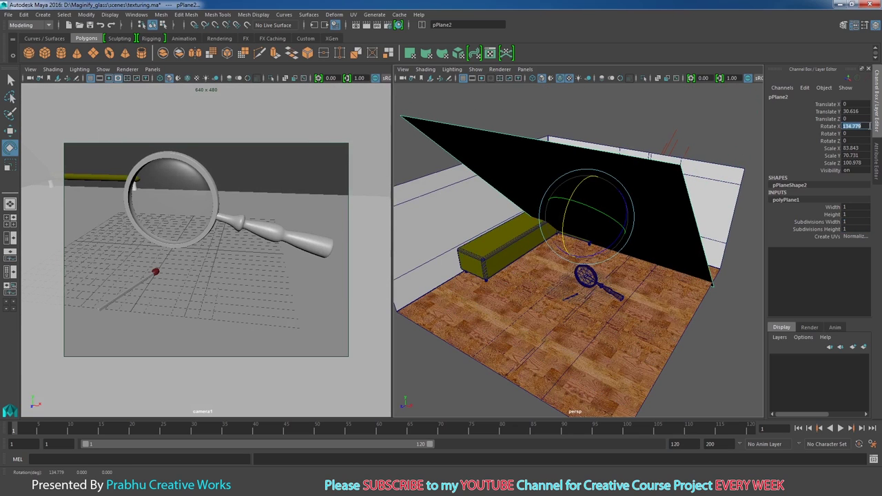
{"action": "key", "text": "Return"}
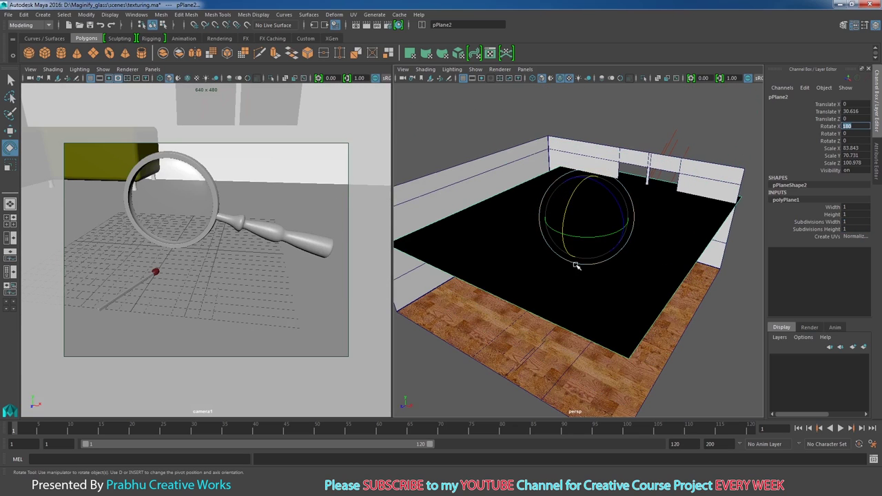
{"action": "mouse_move", "coordinate": [601, 266]}
{"action": "left_mouse_down", "text": "alt"}
{"action": "mouse_move", "coordinate": [559, 252]}
{"action": "mouse_move", "coordinate": [590, 181]}
{"action": "mouse_move", "coordinate": [623, 248]}
{"action": "mouse_move", "coordinate": [594, 214]}
{"action": "mouse_move", "coordinate": [542, 237]}
{"action": "mouse_move", "coordinate": [552, 241]}
{"action": "mouse_move", "coordinate": [507, 241]}
{"action": "mouse_move", "coordinate": [521, 230]}
{"action": "mouse_move", "coordinate": [557, 233]}
{"action": "left_mouse_up", "text": "alt"}
{"action": "key", "text": "w"}
{"action": "key", "text": "r"}
{"action": "key", "text": "w"}
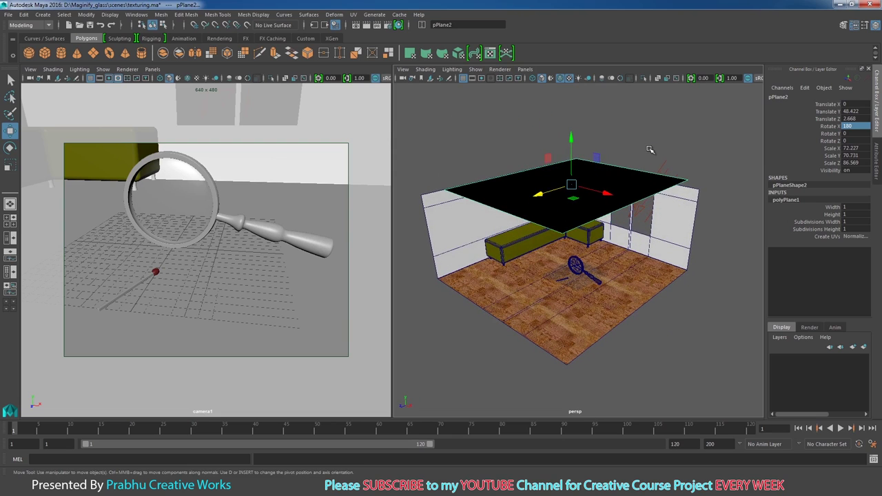
Step: Insert an edge loop across the plane's middle and raise that edge into a peak
{"action": "right_click", "coordinate": [650, 149], "text": "shift"}
{"action": "right_click_drag", "start_coordinate": [623, 164], "coordinate": [620, 144]}
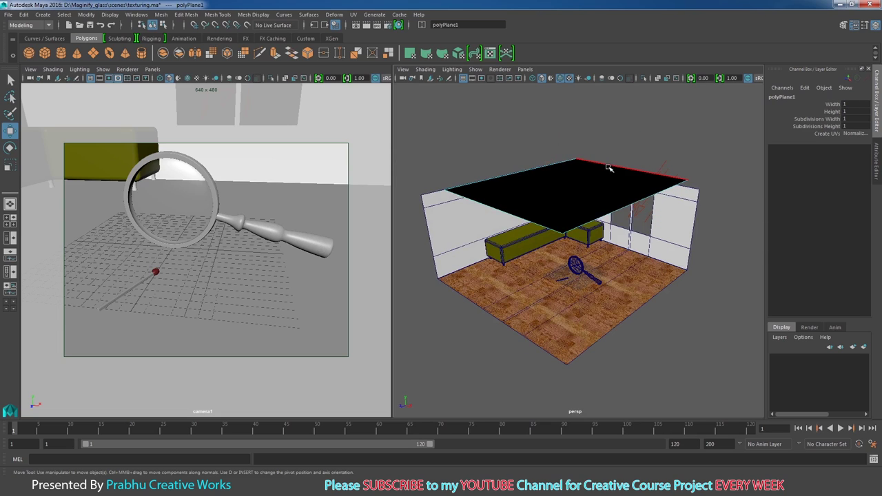
{"action": "left_click", "coordinate": [610, 167]}
{"action": "left_click_drag", "start_coordinate": [593, 180], "coordinate": [587, 187], "text": "alt"}
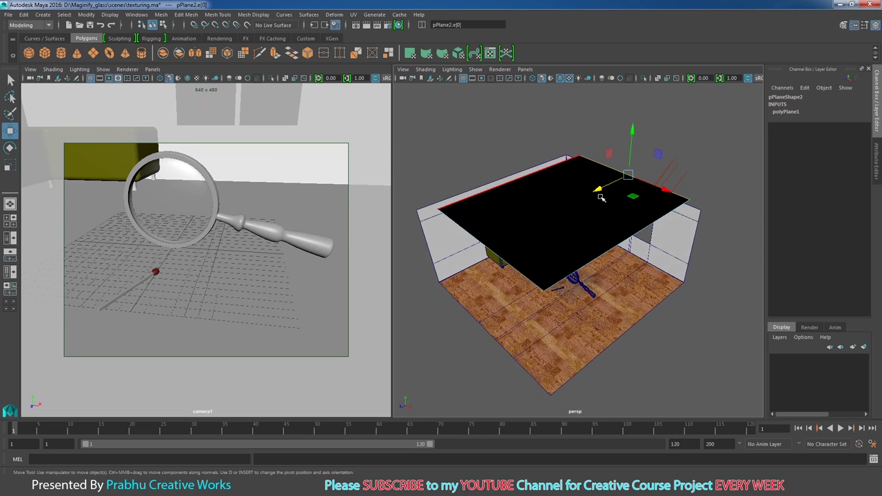
{"action": "right_click_drag", "start_coordinate": [656, 138], "coordinate": [653, 205], "text": "shift"}
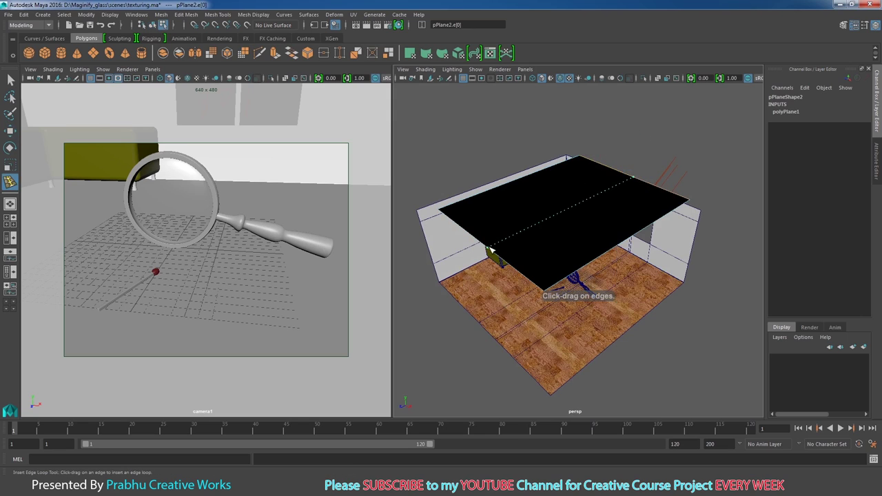
{"action": "left_click", "coordinate": [486, 240]}
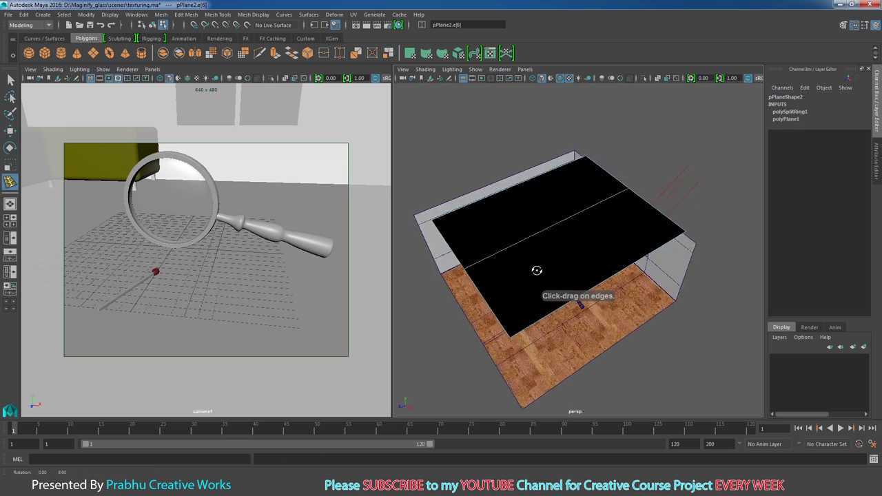
{"action": "left_click_drag", "start_coordinate": [537, 270], "coordinate": [597, 241], "text": "alt"}
{"action": "key", "text": "w"}
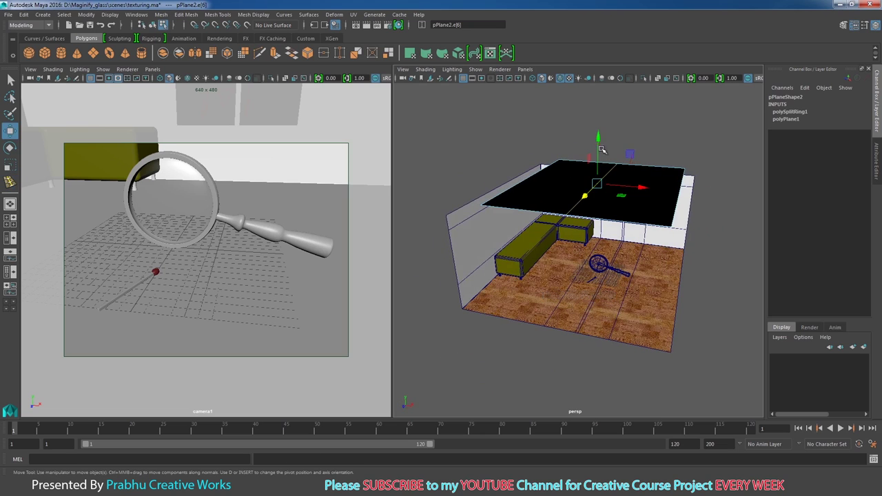
{"action": "left_click_drag", "start_coordinate": [598, 141], "coordinate": [598, 126]}
Step: Add a crossing edge loop and pull the plane's centre upward
{"action": "left_click_drag", "start_coordinate": [632, 177], "coordinate": [602, 178], "text": "alt"}
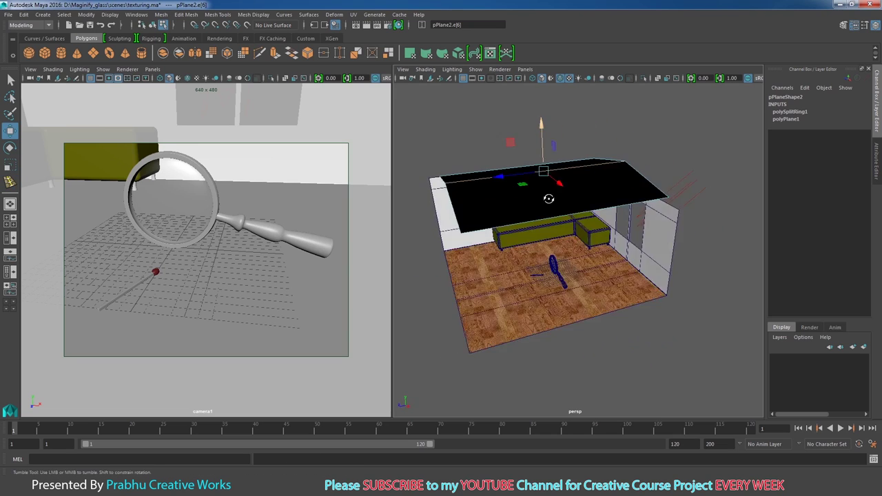
{"action": "right_click", "coordinate": [602, 177], "text": "shift"}
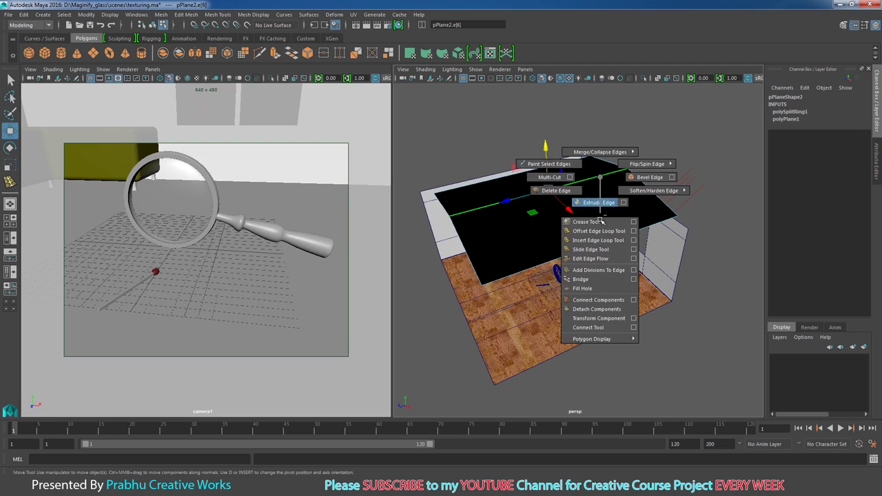
{"action": "left_click", "coordinate": [598, 240]}
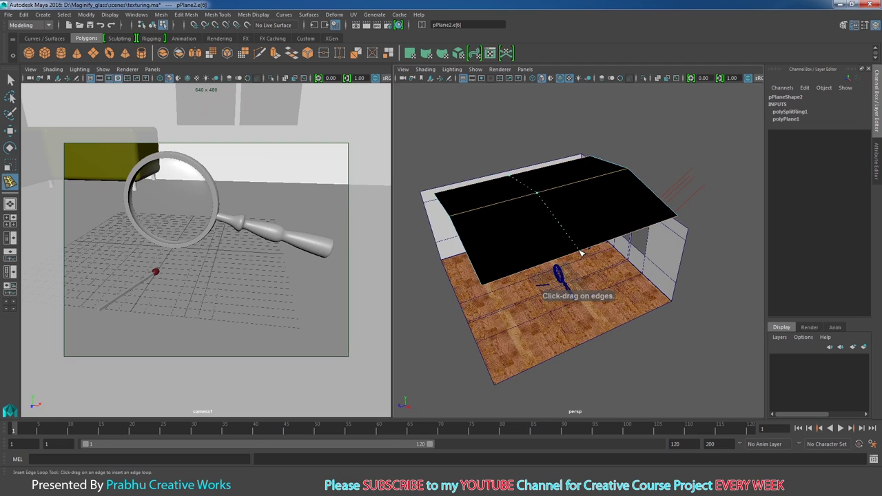
{"action": "left_click", "coordinate": [588, 250]}
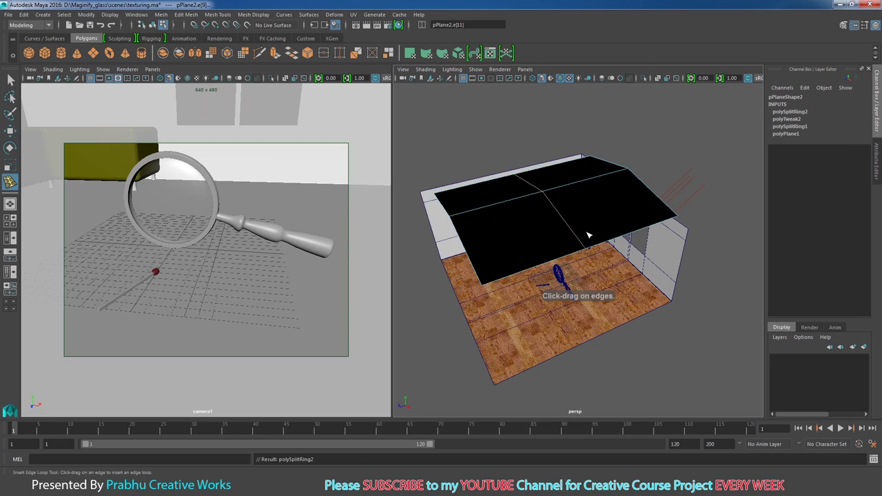
{"action": "key", "text": "w"}
{"action": "mouse_move", "coordinate": [542, 160]}
{"action": "left_mouse_down"}
{"action": "mouse_move", "coordinate": [542, 146]}
{"action": "mouse_move", "coordinate": [544, 227]}
{"action": "left_mouse_up"}
Step: Bevel the raised centre edges with Fraction 0.6 and 2 segments
{"action": "left_click", "coordinate": [599, 195]}
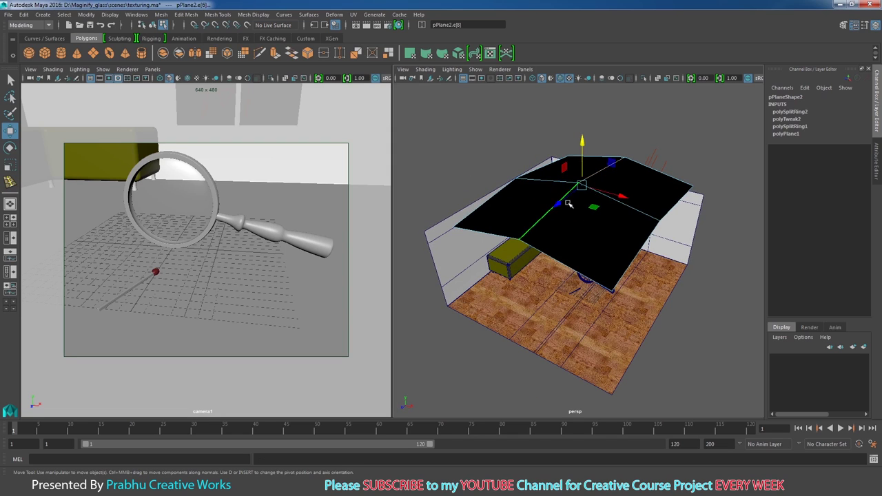
{"action": "left_click", "coordinate": [623, 205]}
{"action": "left_click_drag", "start_coordinate": [591, 218], "coordinate": [590, 223], "text": "alt"}
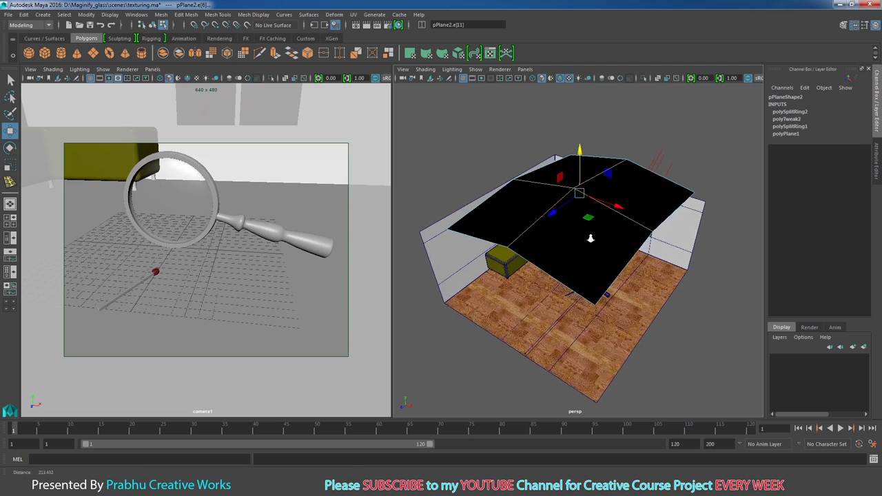
{"action": "right_click", "coordinate": [596, 220], "text": "shift"}
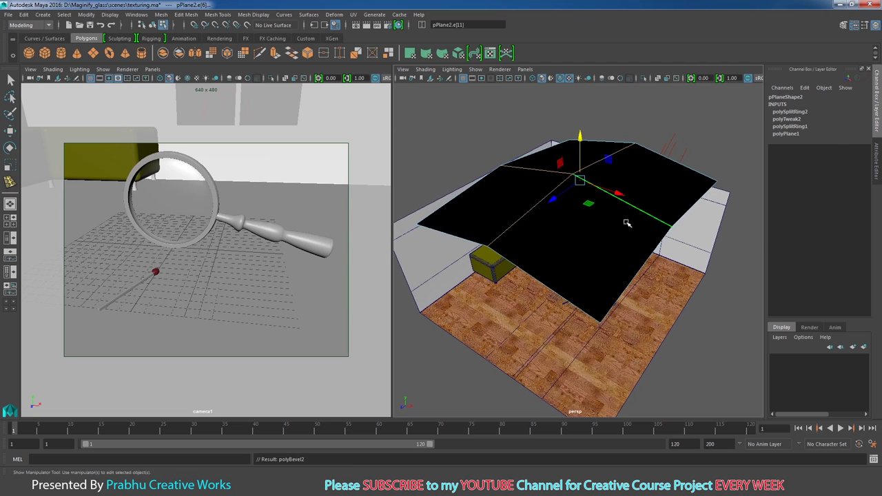
{"action": "right_click_drag", "start_coordinate": [596, 220], "coordinate": [626, 220], "text": "shift"}
{"action": "mouse_move", "coordinate": [679, 262]}
{"action": "left_mouse_down"}
{"action": "mouse_move", "coordinate": [693, 269]}
{"action": "mouse_move", "coordinate": [582, 147]}
{"action": "left_mouse_up"}
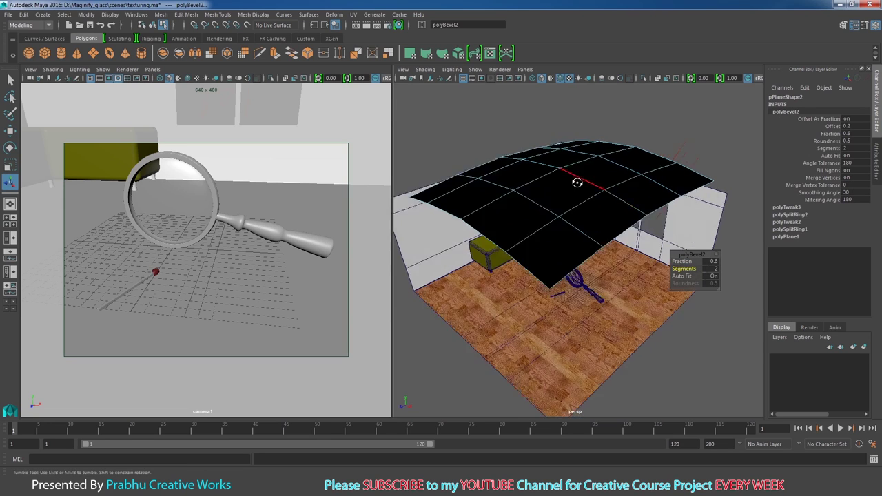
{"action": "right_click_drag", "start_coordinate": [585, 127], "coordinate": [605, 147]}
Step: Select the curved plane and raise it higher above the room
{"action": "left_click", "coordinate": [605, 147]}
{"action": "left_click_drag", "start_coordinate": [606, 146], "coordinate": [610, 172], "text": "alt"}
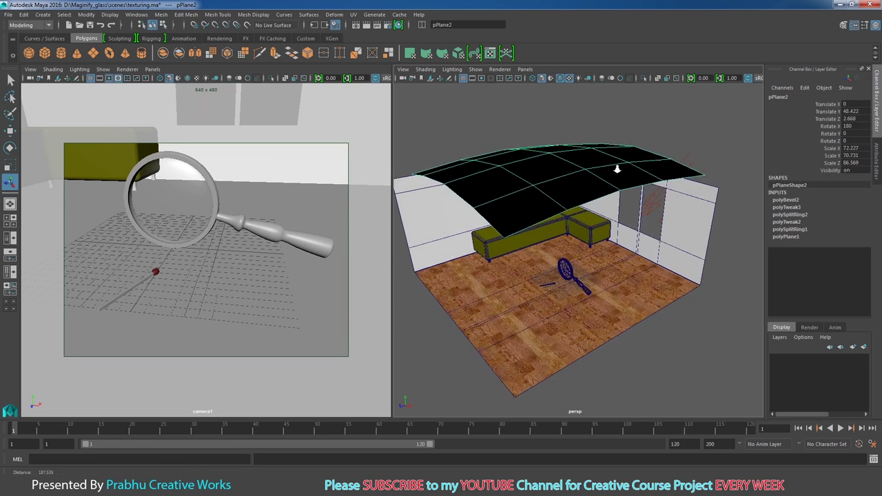
{"action": "right_click_drag", "start_coordinate": [611, 172], "coordinate": [534, 163], "text": "alt"}
{"action": "mouse_move", "coordinate": [533, 163]}
{"action": "left_mouse_down", "text": "alt"}
{"action": "mouse_move", "coordinate": [535, 154]}
{"action": "mouse_move", "coordinate": [531, 181]}
{"action": "mouse_move", "coordinate": [560, 152]}
{"action": "mouse_move", "coordinate": [567, 118]}
{"action": "left_mouse_up", "text": "alt"}
{"action": "key", "text": "w"}
{"action": "left_click_drag", "start_coordinate": [584, 162], "coordinate": [616, 164], "text": "alt"}
Step: Assign a new Surface Shader named ref_surfaceshader01 with pure white Out Color
{"action": "right_click_drag", "start_coordinate": [616, 164], "coordinate": [606, 344]}
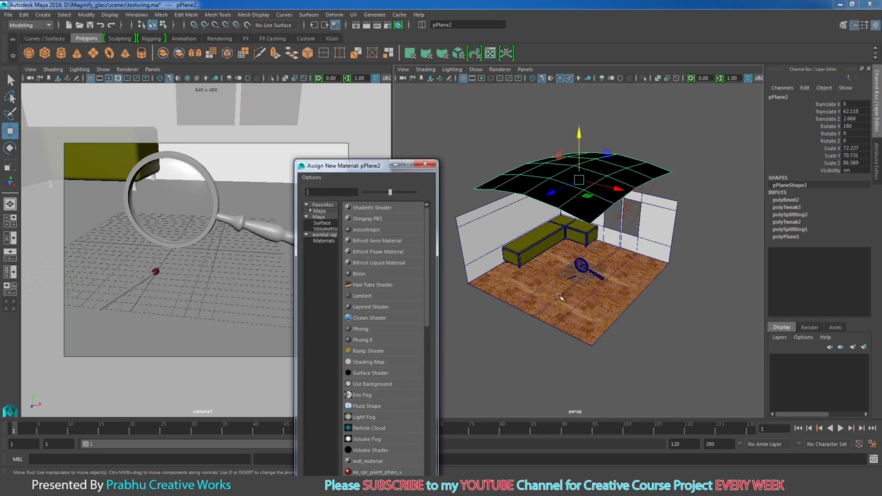
{"action": "left_click", "coordinate": [370, 374]}
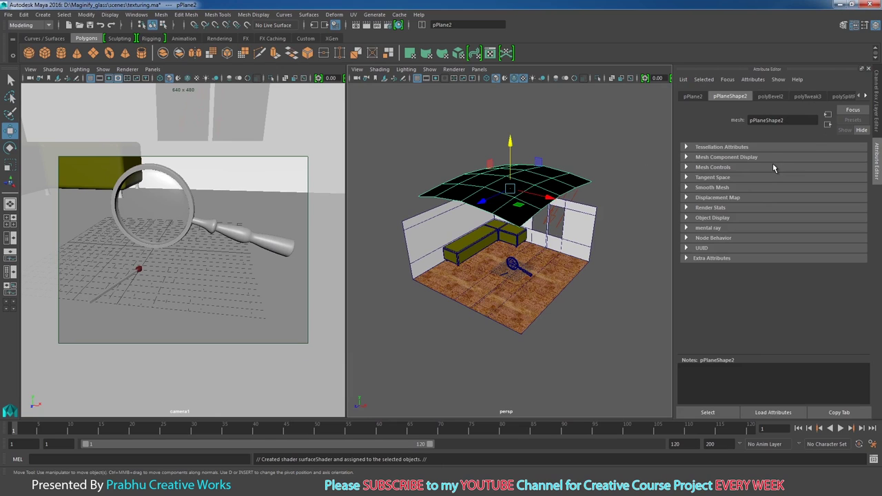
{"action": "left_click", "coordinate": [864, 97]}
{"action": "left_click", "coordinate": [832, 96]}
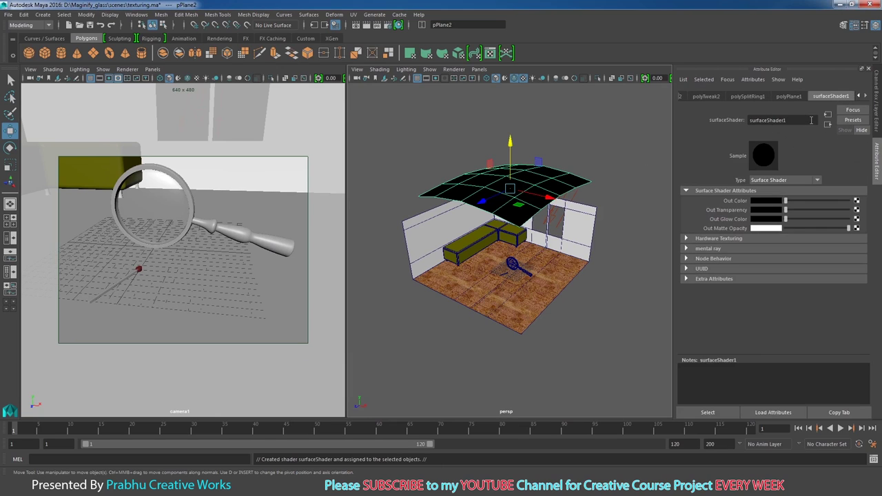
{"action": "left_click_drag", "start_coordinate": [812, 120], "coordinate": [675, 125]}
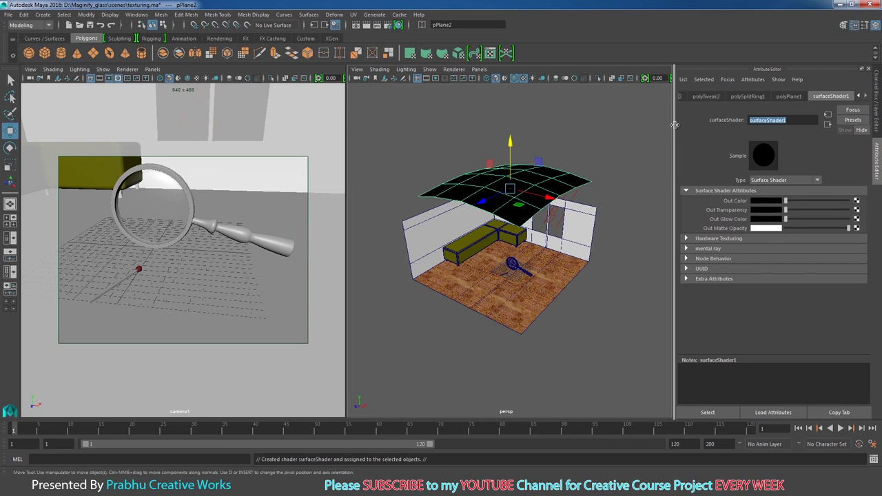
{"action": "type", "text": "ref_"}
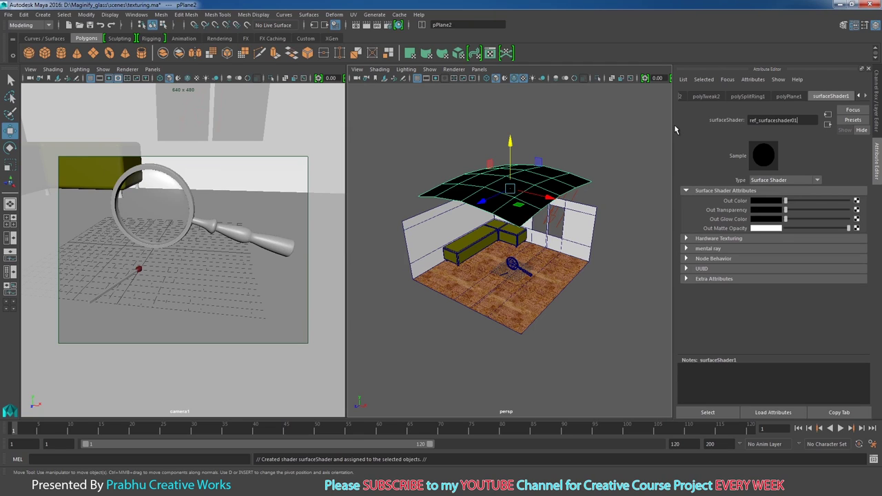
{"action": "key", "text": "Return"}
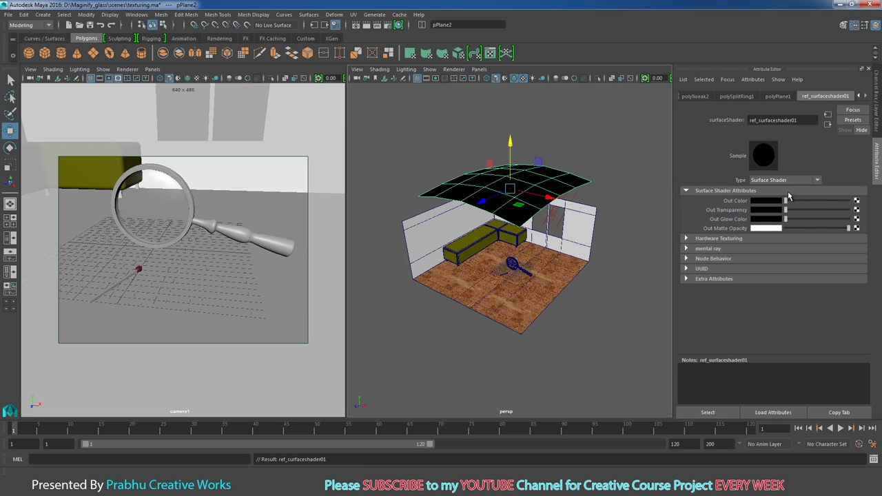
{"action": "left_click_drag", "start_coordinate": [786, 200], "coordinate": [848, 201]}
{"action": "left_click_drag", "start_coordinate": [463, 222], "coordinate": [485, 216], "text": "alt"}
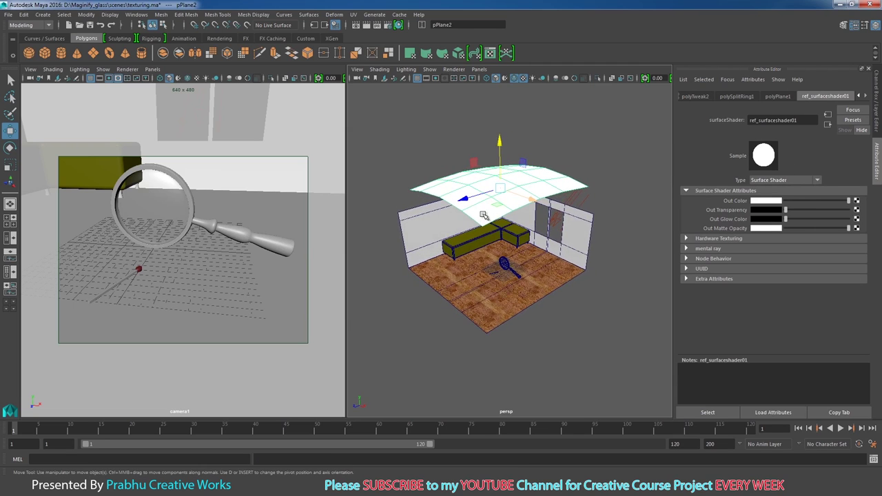
Step: Duplicate the ceiling plane and stand it upright with Rotate X 90
{"action": "key", "text": "ctrl+d"}
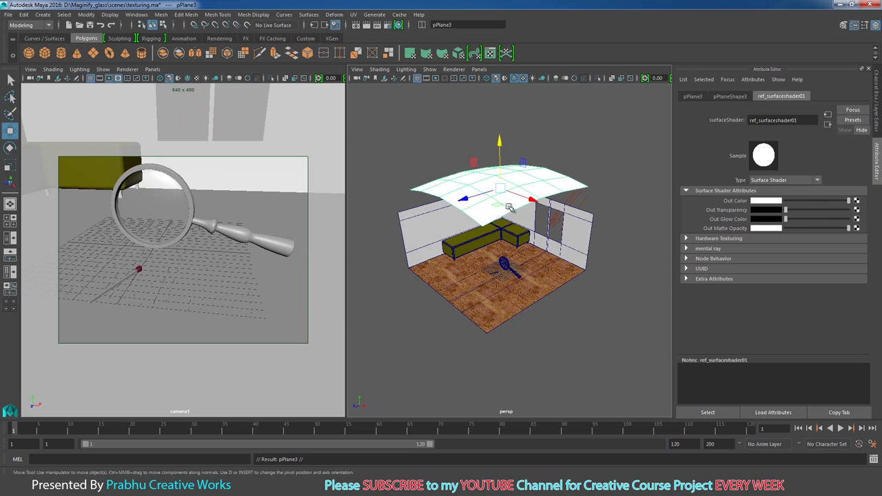
{"action": "key", "text": "e"}
{"action": "left_click_drag", "start_coordinate": [481, 160], "coordinate": [485, 198]}
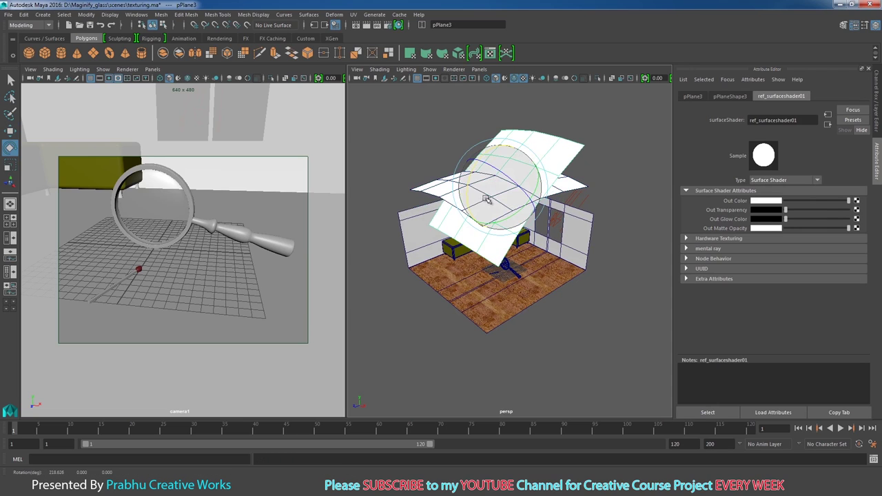
{"action": "left_click", "coordinate": [875, 128]}
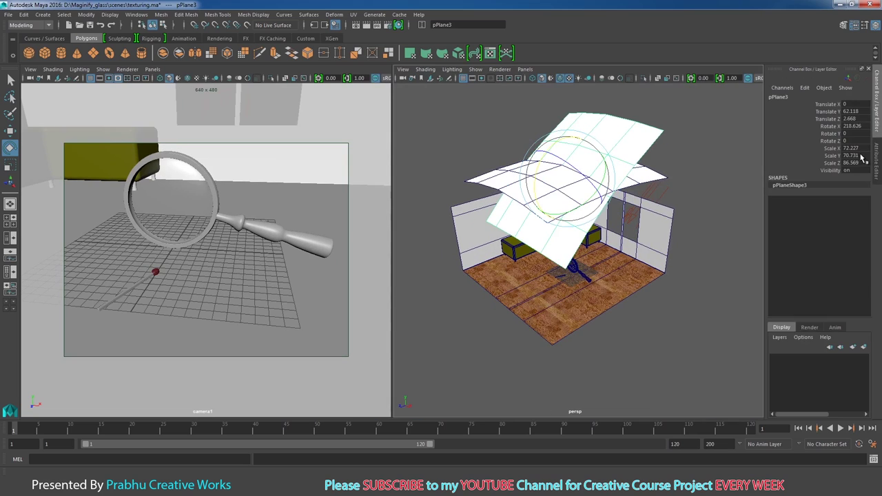
{"action": "double_click", "coordinate": [859, 128]}
{"action": "type", "text": "90"}
{"action": "key", "text": "Return"}
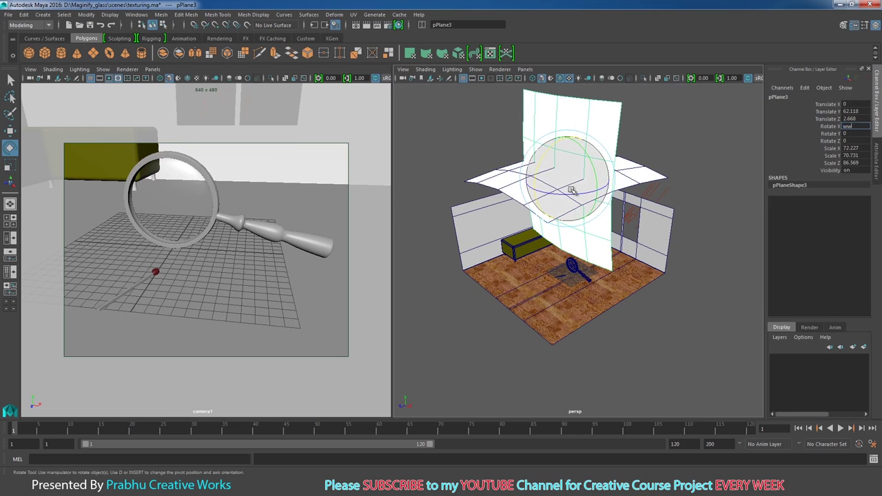
Step: Slide the upright duplicate plane to the room's left side
{"action": "left_click_drag", "start_coordinate": [558, 162], "coordinate": [586, 106], "text": "alt"}
{"action": "left_click", "coordinate": [587, 106]}
{"action": "key", "text": "w"}
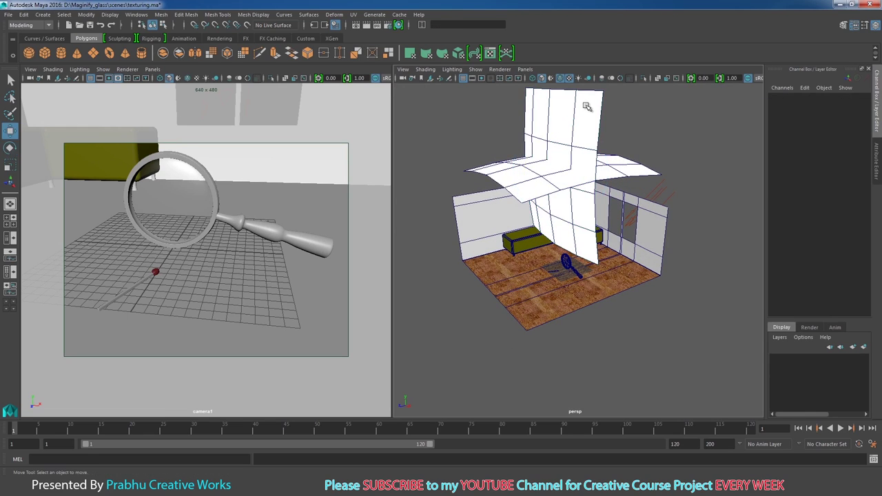
{"action": "left_click", "coordinate": [587, 107]}
{"action": "mouse_move", "coordinate": [530, 181]}
{"action": "left_mouse_down"}
{"action": "mouse_move", "coordinate": [441, 196]}
{"action": "mouse_move", "coordinate": [473, 116]}
{"action": "mouse_move", "coordinate": [468, 258]}
{"action": "mouse_move", "coordinate": [430, 263]}
{"action": "mouse_move", "coordinate": [476, 230]}
{"action": "left_mouse_up"}
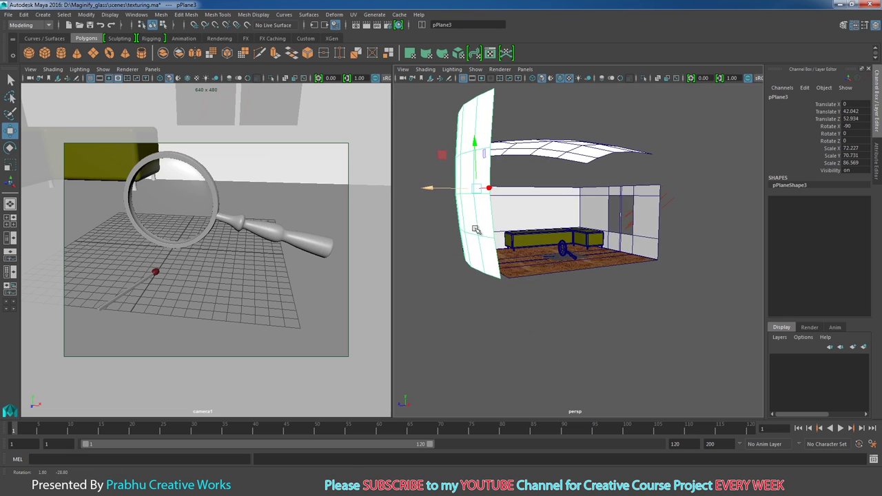
Step: Raise the curved ceiling plane higher above the room
{"action": "left_click", "coordinate": [529, 153]}
{"action": "mouse_move", "coordinate": [529, 153]}
{"action": "left_mouse_down", "text": "alt"}
{"action": "mouse_move", "coordinate": [547, 124]}
{"action": "mouse_move", "coordinate": [547, 86]}
{"action": "mouse_move", "coordinate": [575, 158]}
{"action": "left_mouse_up", "text": "alt"}
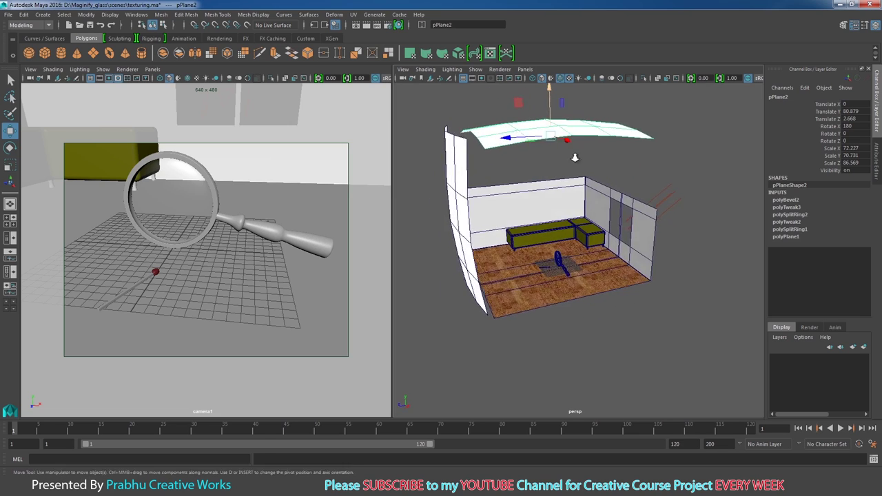
{"action": "right_click_drag", "start_coordinate": [575, 157], "coordinate": [494, 166], "text": "alt"}
{"action": "left_click", "coordinate": [491, 181]}
{"action": "mouse_move", "coordinate": [490, 181]}
{"action": "left_mouse_down", "text": "alt"}
{"action": "mouse_move", "coordinate": [521, 249]}
{"action": "mouse_move", "coordinate": [642, 306]}
{"action": "left_mouse_up", "text": "alt"}
Step: Duplicate the left reflector plane and turn the copy to Rotate Y 90
{"action": "left_click", "coordinate": [504, 194]}
{"action": "key", "text": "ctrl+d"}
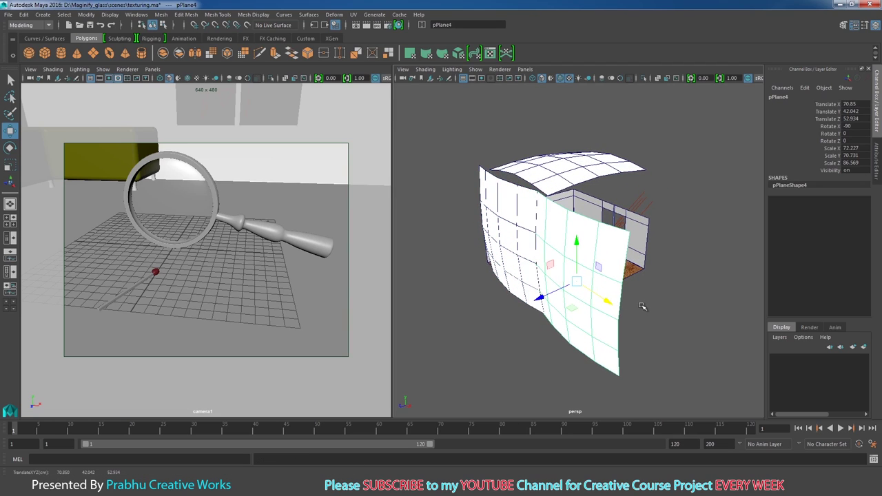
{"action": "key", "text": "e"}
{"action": "left_click_drag", "start_coordinate": [597, 314], "coordinate": [814, 258]}
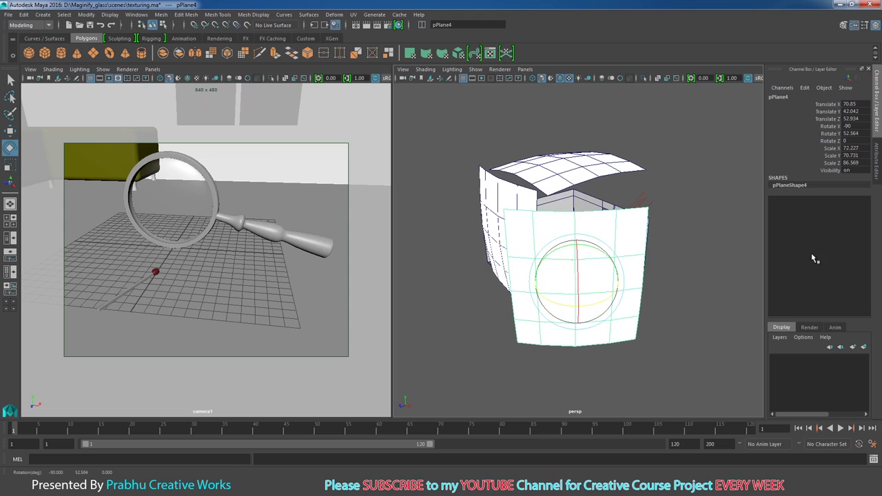
{"action": "double_click", "coordinate": [865, 133]}
{"action": "key", "text": "Return"}
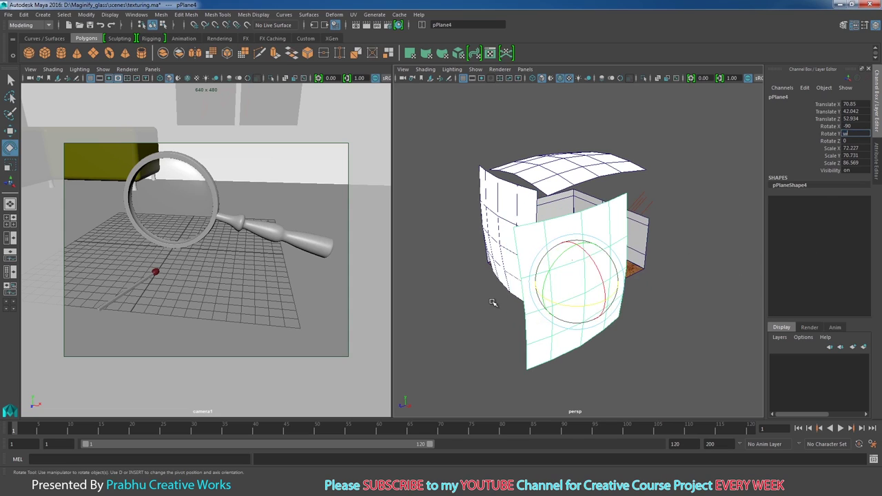
Step: Move the new plane against the room's right side at 41.222, 42.042, 4.451
{"action": "left_click_drag", "start_coordinate": [582, 304], "coordinate": [489, 355], "text": "alt"}
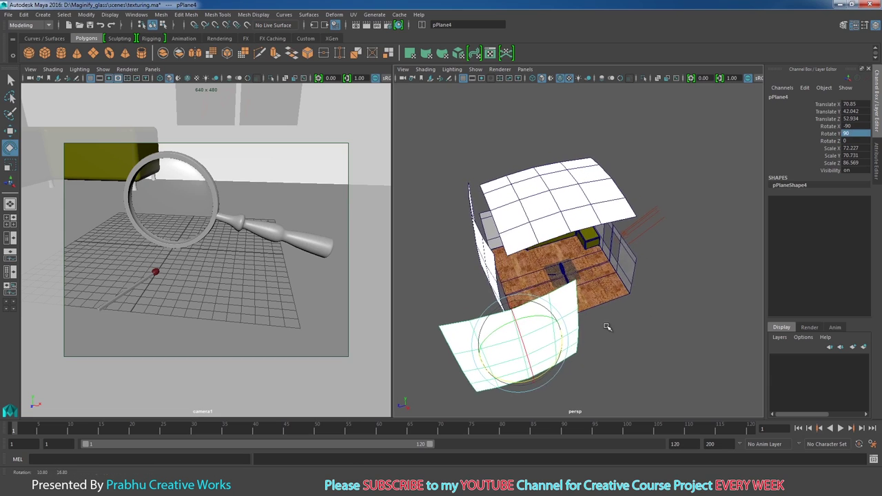
{"action": "key", "text": "w"}
{"action": "middle_click_drag", "start_coordinate": [472, 357], "coordinate": [555, 340]}
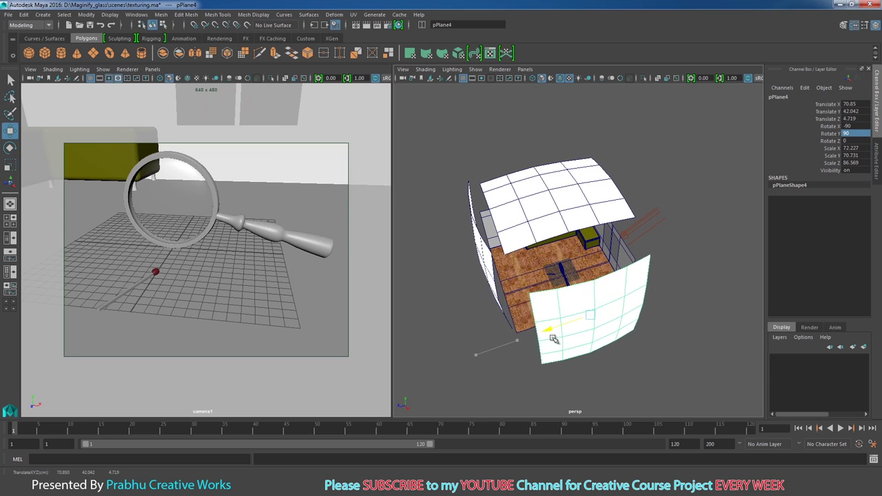
{"action": "mouse_move", "coordinate": [555, 340]}
{"action": "left_mouse_down", "text": "alt"}
{"action": "mouse_move", "coordinate": [637, 321]}
{"action": "mouse_move", "coordinate": [616, 333]}
{"action": "left_mouse_up", "text": "alt"}
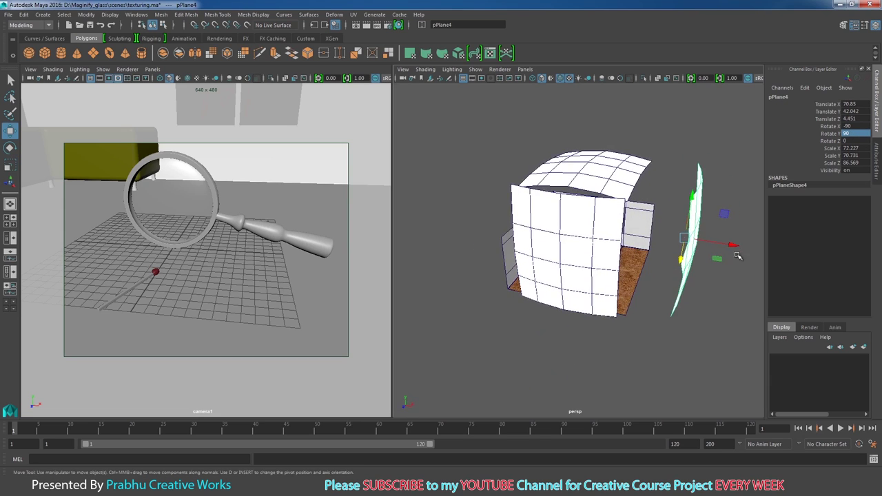
{"action": "mouse_move", "coordinate": [734, 247]}
{"action": "left_mouse_down"}
{"action": "mouse_move", "coordinate": [620, 241]}
{"action": "mouse_move", "coordinate": [625, 296]}
{"action": "left_mouse_up"}
Step: Render the camera1 view with mental ray
{"action": "scroll", "coordinate": [620, 241], "scroll_direction": "up", "scroll_amount": 5}
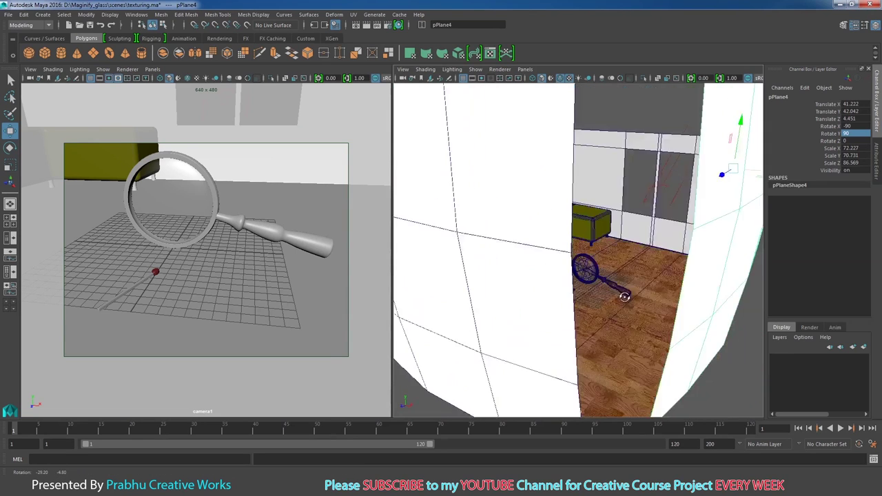
{"action": "scroll", "coordinate": [625, 296], "scroll_direction": "down", "scroll_amount": 3}
{"action": "scroll", "coordinate": [586, 284], "scroll_direction": "down", "scroll_amount": 2}
{"action": "scroll", "coordinate": [586, 284], "scroll_direction": "down", "scroll_amount": 2}
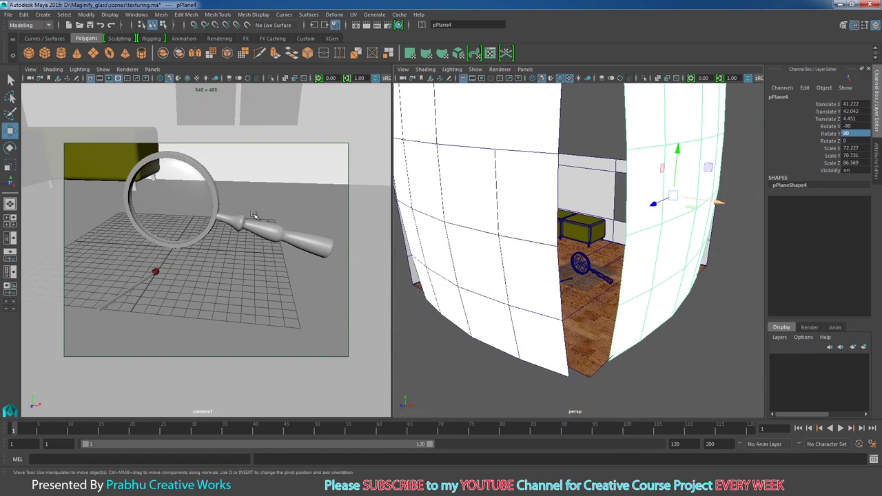
{"action": "left_click", "coordinate": [270, 71]}
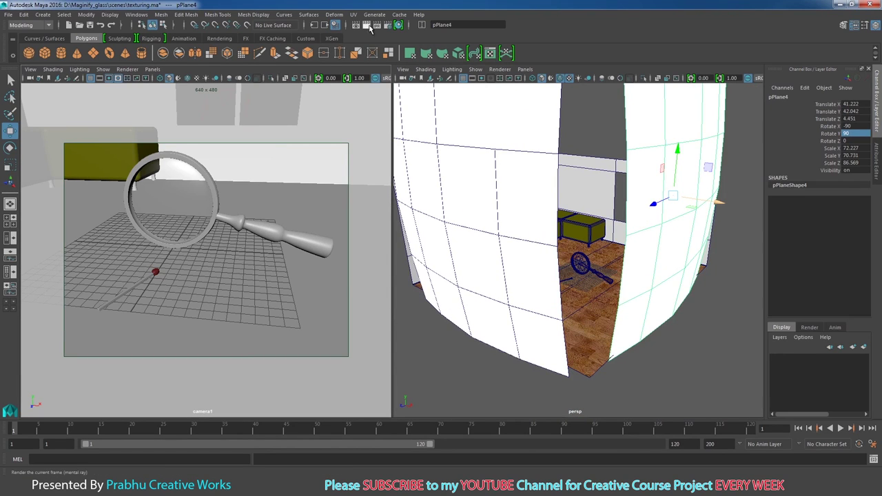
{"action": "left_click", "coordinate": [370, 25]}
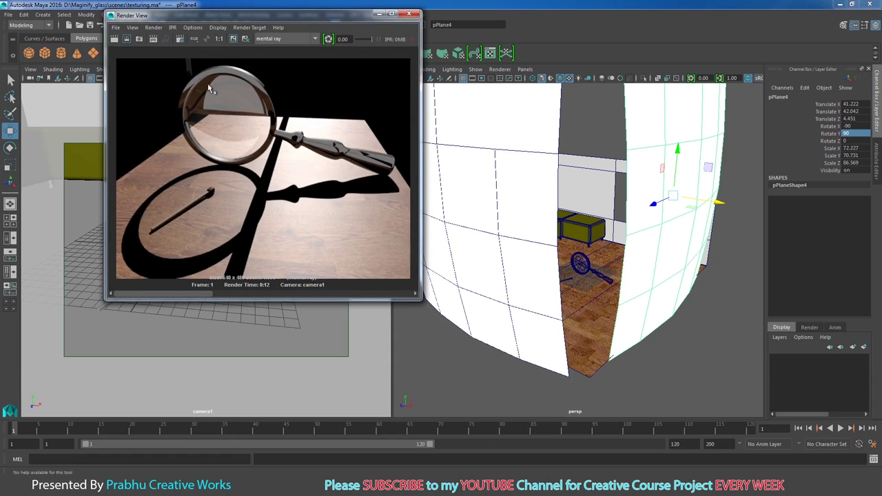
Step: Zoom in on the magnifying glass and select its handle
{"action": "left_click", "coordinate": [637, 238]}
{"action": "scroll", "coordinate": [635, 241], "scroll_direction": "up", "scroll_amount": 5}
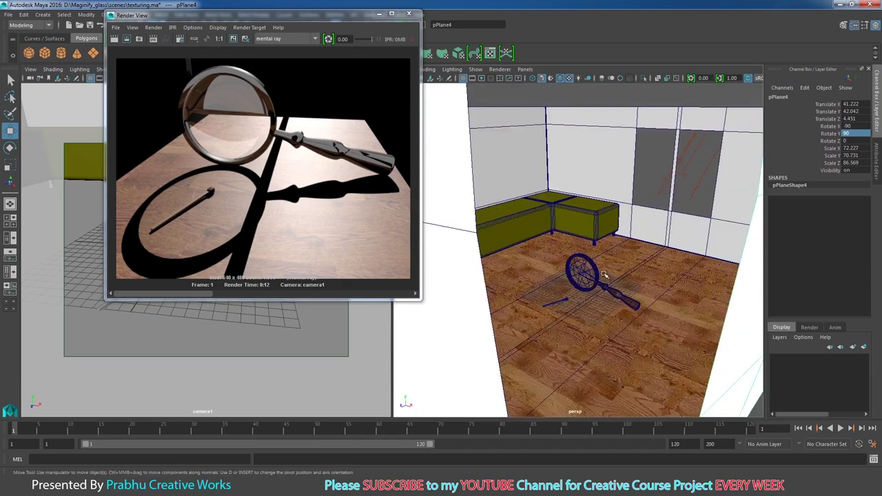
{"action": "scroll", "coordinate": [604, 274], "scroll_direction": "up", "scroll_amount": 3}
{"action": "left_click_drag", "start_coordinate": [603, 274], "coordinate": [648, 314], "text": "alt"}
{"action": "scroll", "coordinate": [648, 314], "scroll_direction": "up", "scroll_amount": 3}
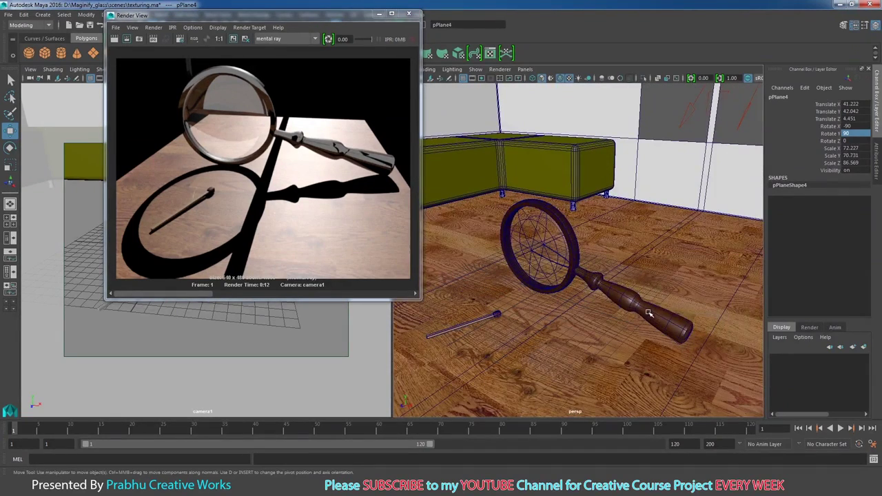
{"action": "left_click", "coordinate": [648, 314]}
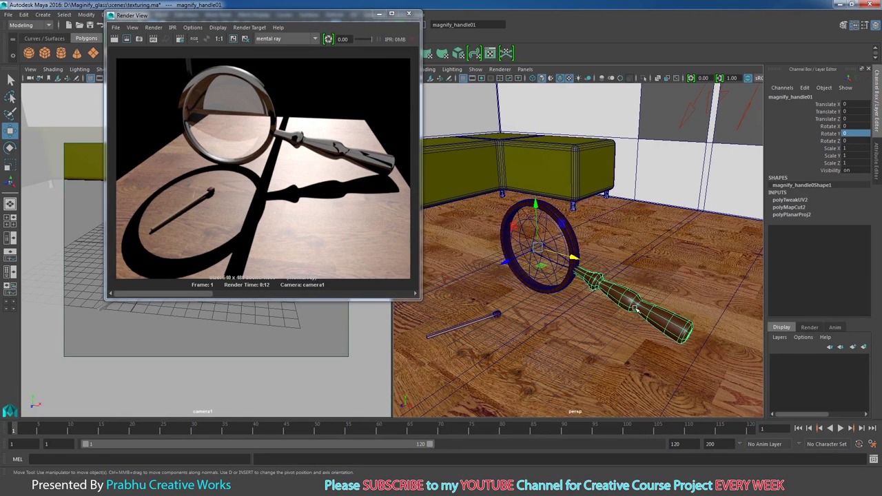
Step: Set the handle's magnify_blinn01 Reflectivity to 0.2 and darken its specular colour
{"action": "left_click", "coordinate": [878, 160]}
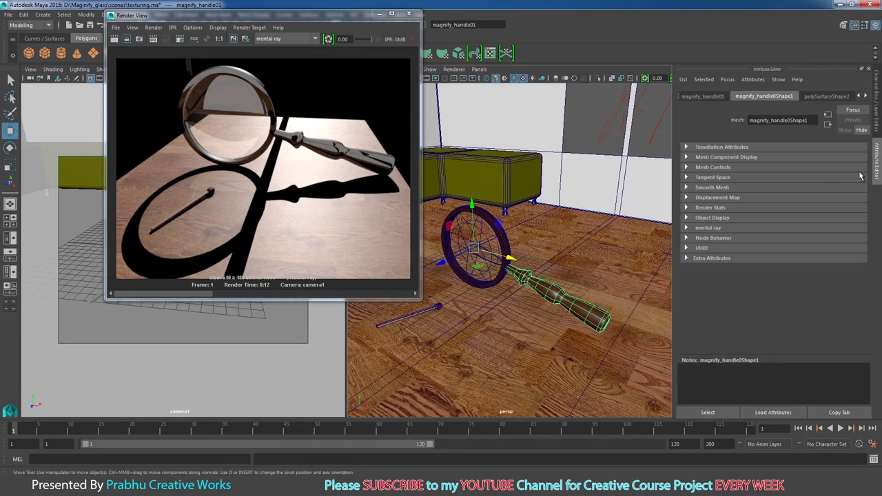
{"action": "left_click", "coordinate": [867, 97]}
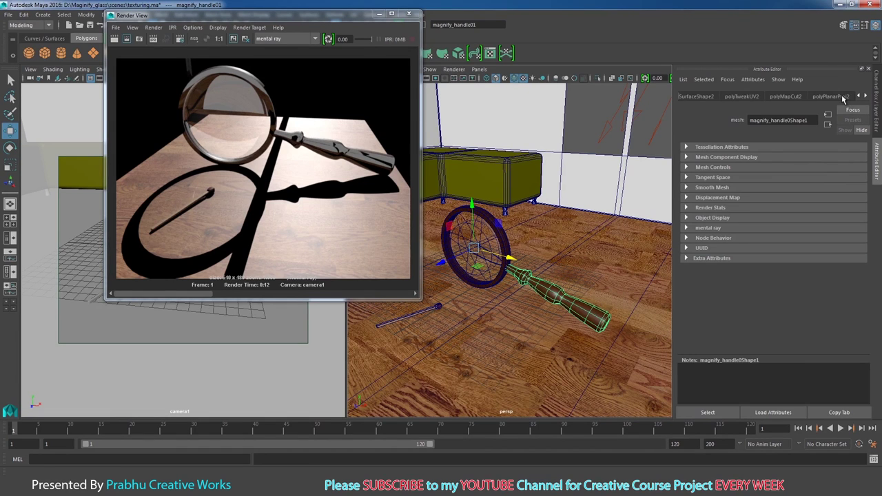
{"action": "left_click", "coordinate": [844, 98]}
{"action": "left_click", "coordinate": [864, 97]}
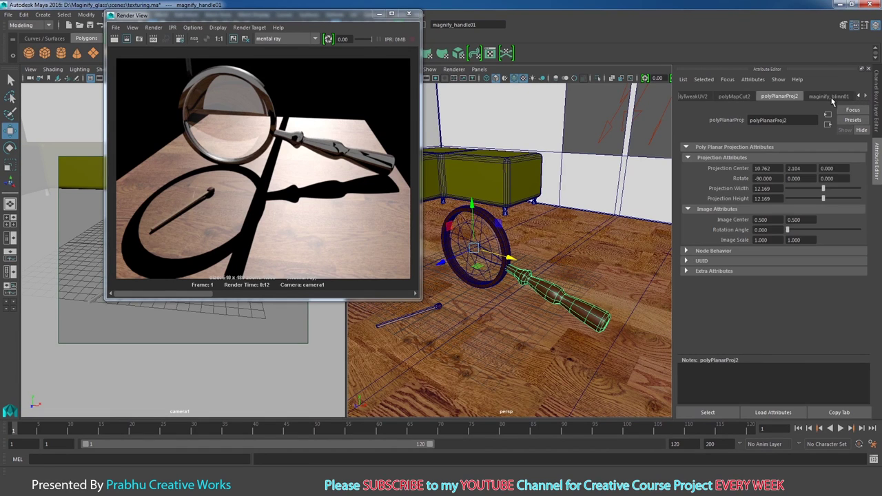
{"action": "left_click", "coordinate": [832, 98]}
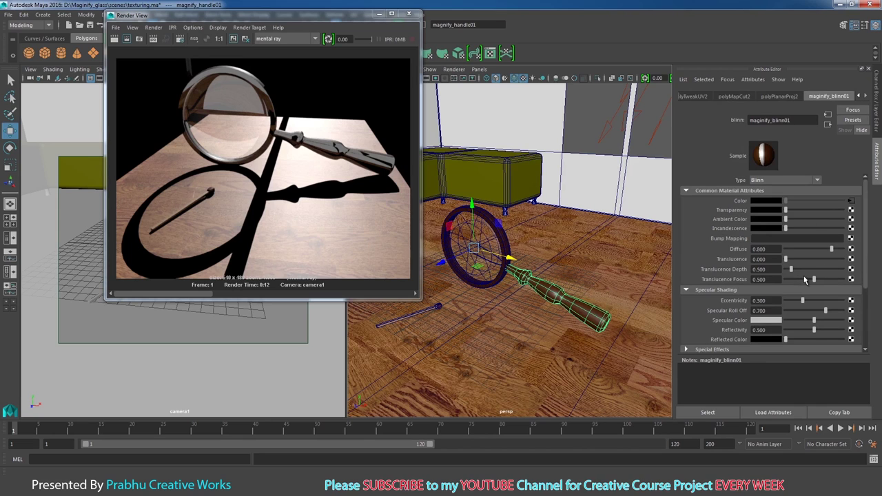
{"action": "left_click_drag", "start_coordinate": [868, 257], "coordinate": [868, 290]}
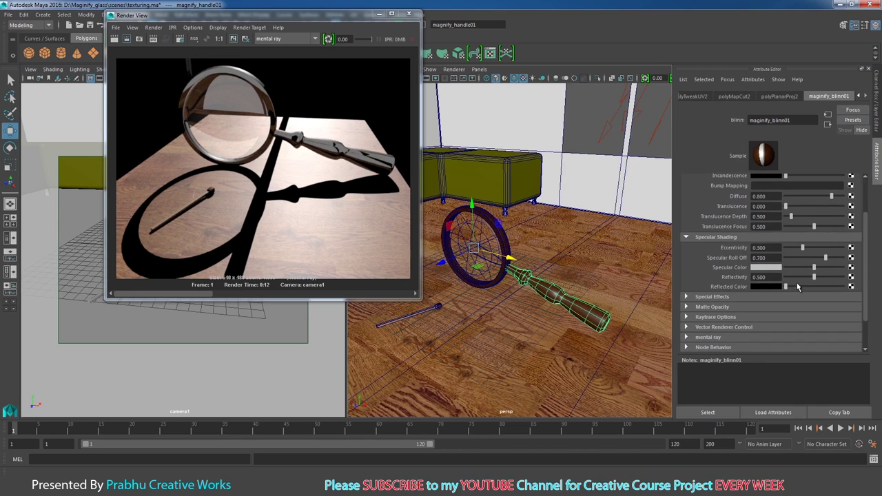
{"action": "left_click", "coordinate": [756, 277]}
{"action": "type", "text": "0.2"}
{"action": "key", "text": "Return"}
{"action": "left_click_drag", "start_coordinate": [814, 269], "coordinate": [801, 268]}
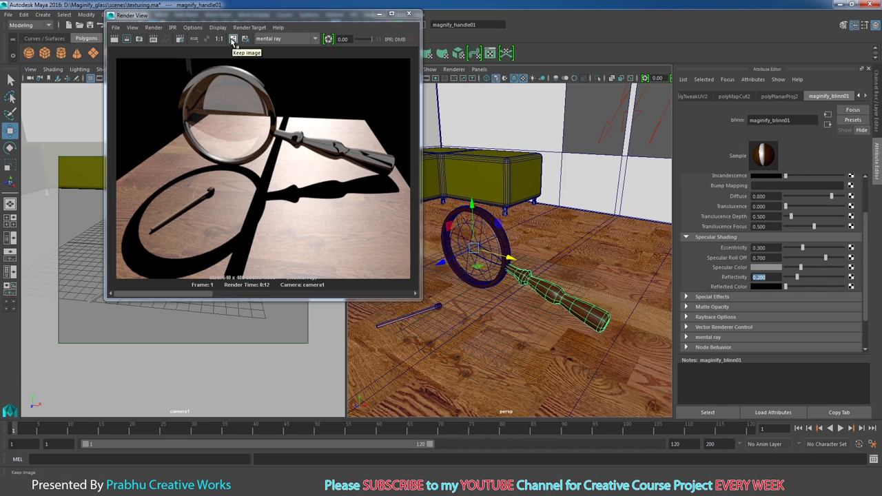
Step: Keep the old render, re-render, compare stored images, keep the new one, and close Render View
{"action": "left_click", "coordinate": [232, 40]}
{"action": "left_click", "coordinate": [115, 39]}
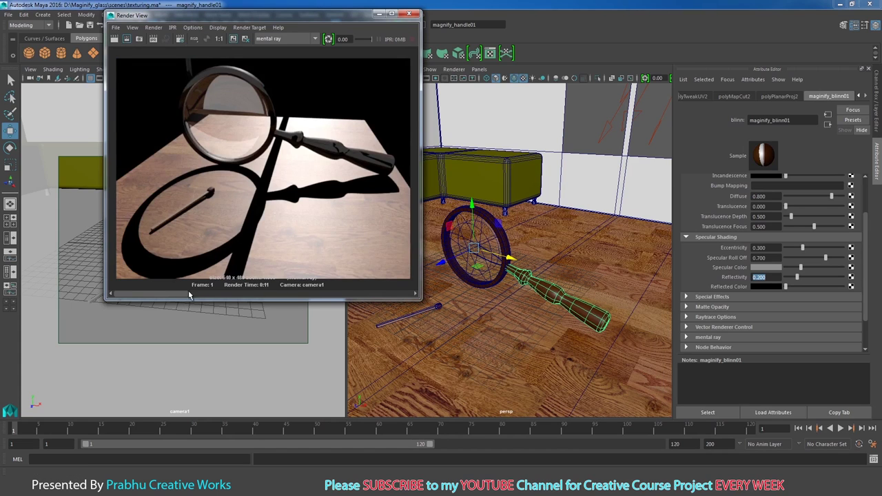
{"action": "left_click", "coordinate": [226, 295]}
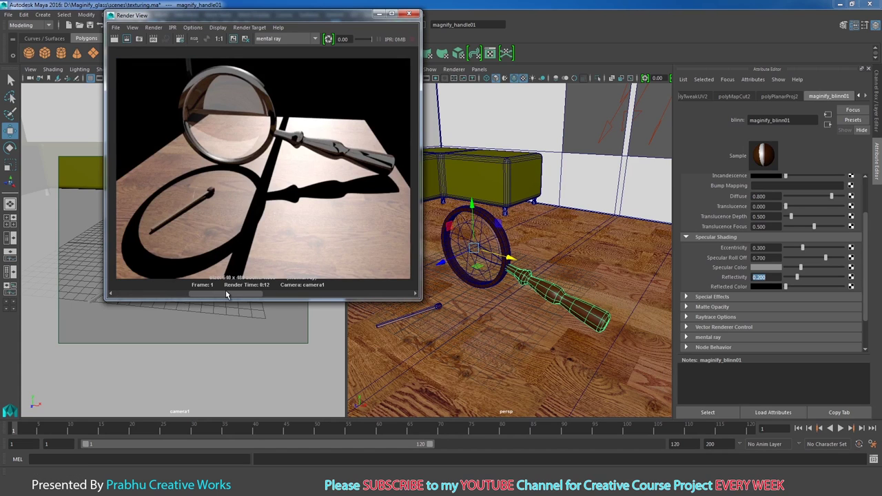
{"action": "left_click", "coordinate": [176, 296]}
{"action": "left_click", "coordinate": [205, 296]}
{"action": "left_click", "coordinate": [181, 297]}
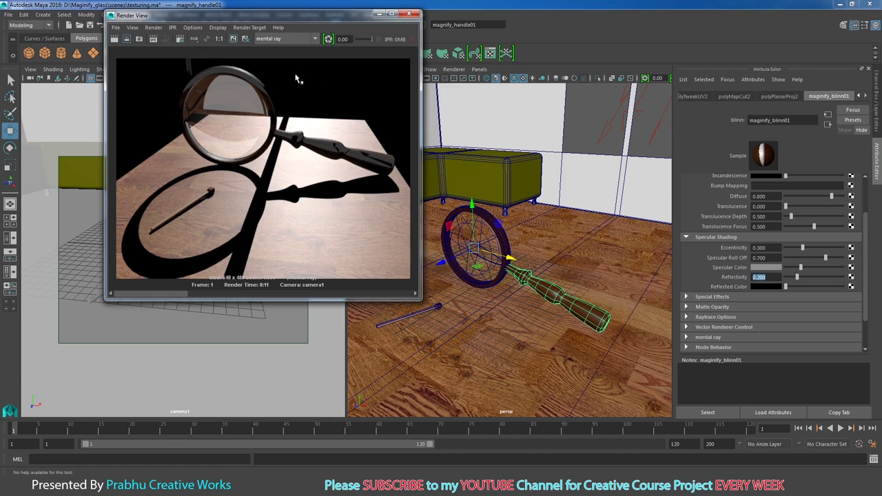
{"action": "left_click", "coordinate": [234, 39]}
{"action": "left_click", "coordinate": [410, 14]}
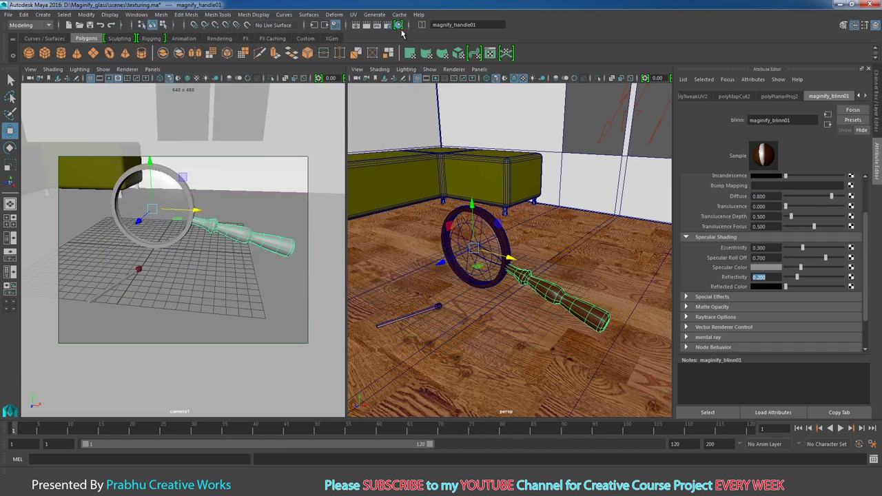
Step: Turn on Final Gathering under the Quality tab's advanced mental ray settings in Render Settings
{"action": "left_click", "coordinate": [398, 25]}
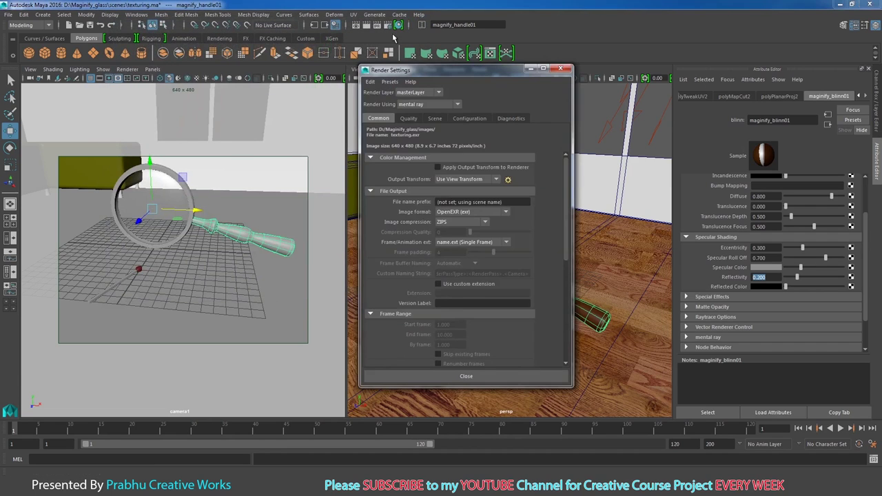
{"action": "left_click", "coordinate": [412, 120]}
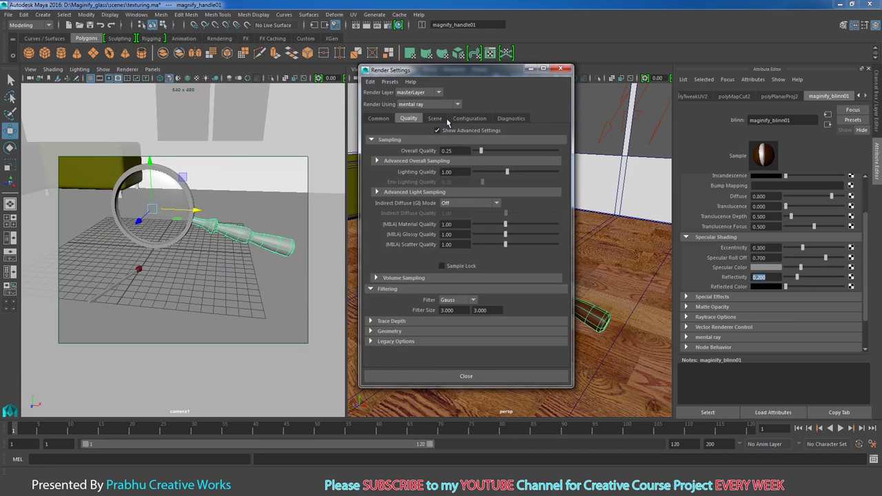
{"action": "left_click", "coordinate": [437, 131]}
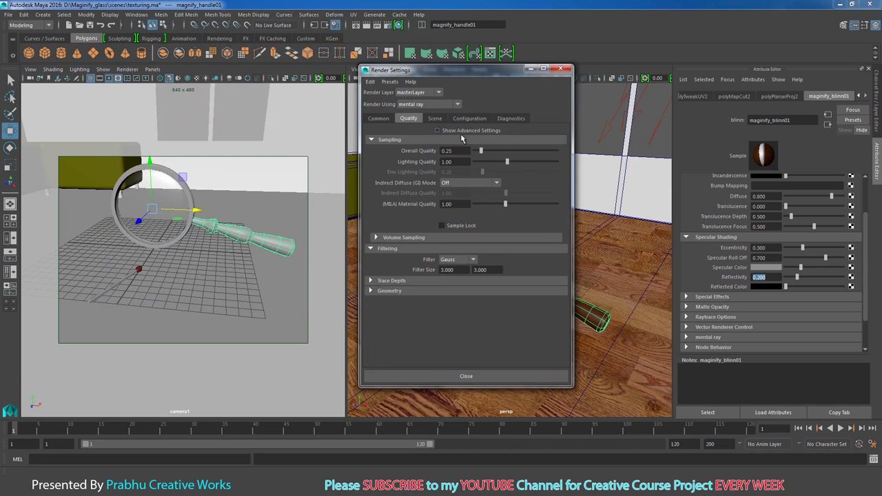
{"action": "left_click", "coordinate": [466, 136]}
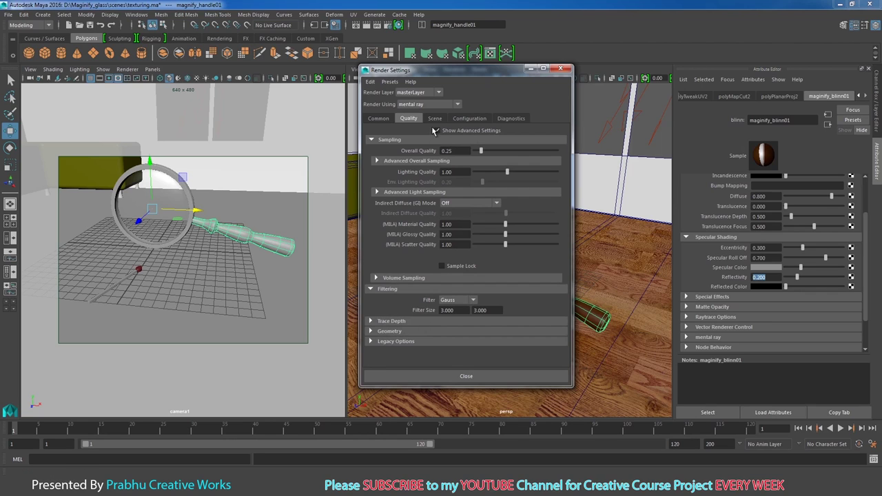
{"action": "left_click", "coordinate": [372, 341]}
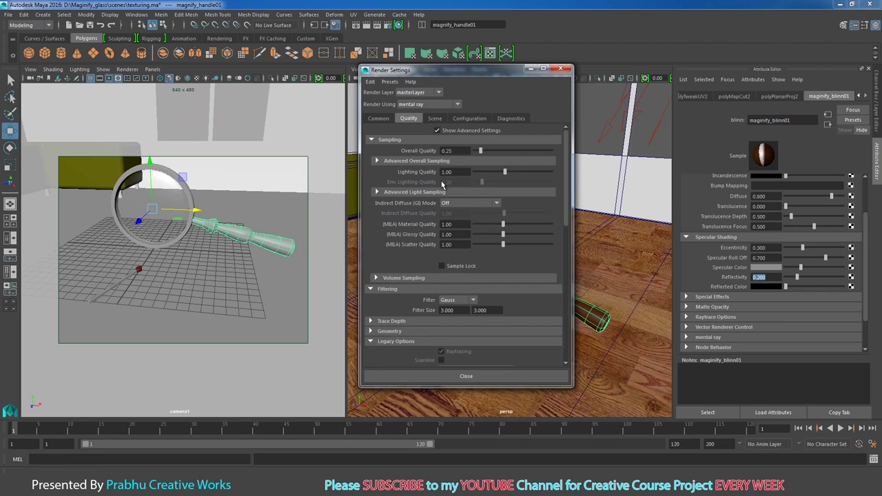
{"action": "left_click", "coordinate": [438, 130]}
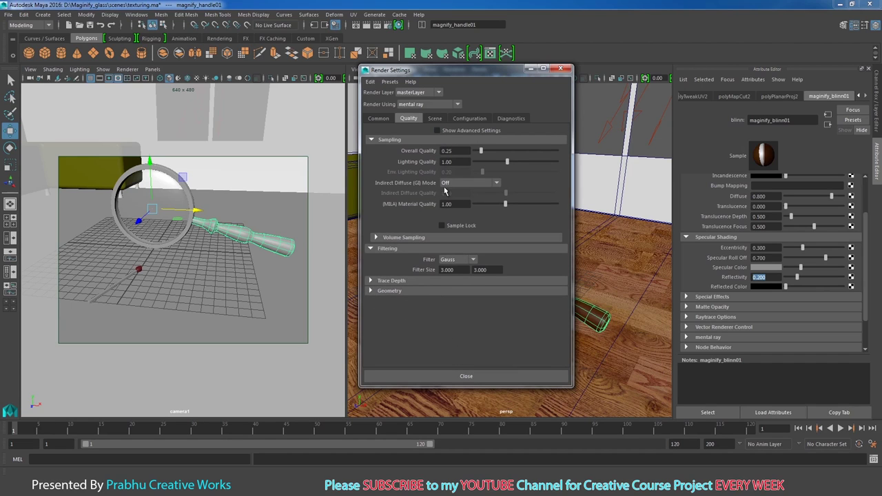
{"action": "left_click", "coordinate": [444, 130]}
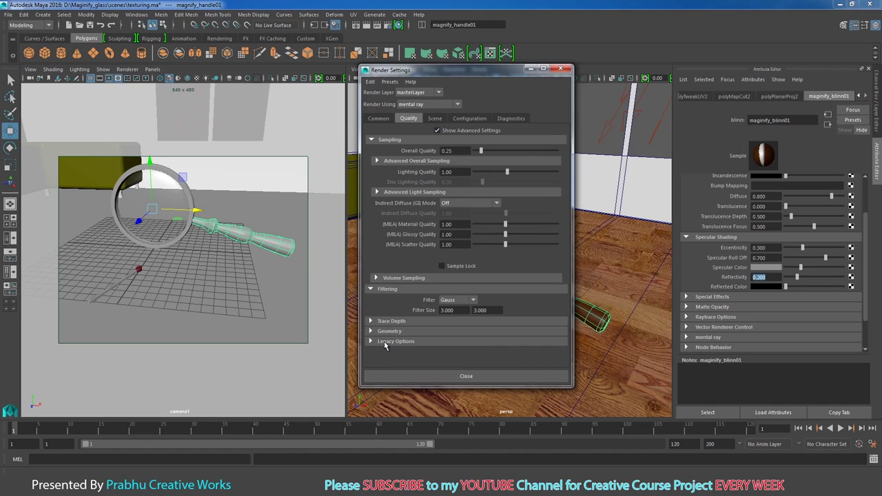
{"action": "left_click_drag", "start_coordinate": [567, 209], "coordinate": [566, 317]}
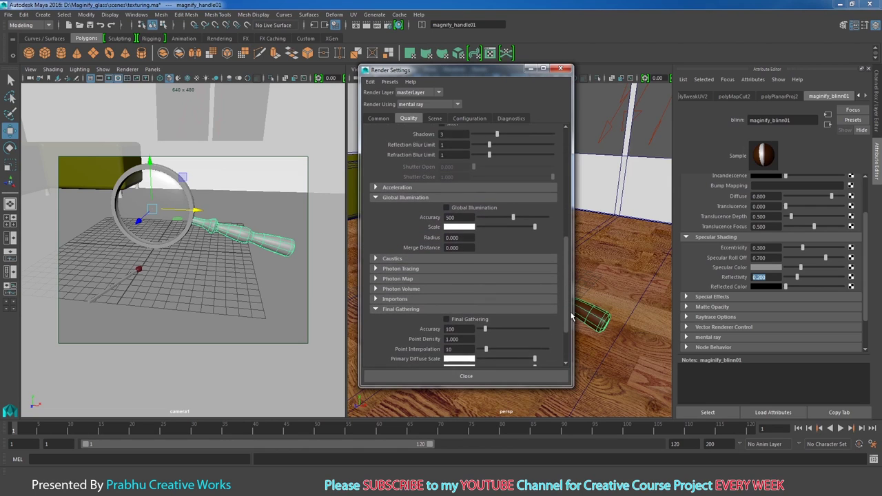
{"action": "left_click_drag", "start_coordinate": [565, 317], "coordinate": [566, 326]}
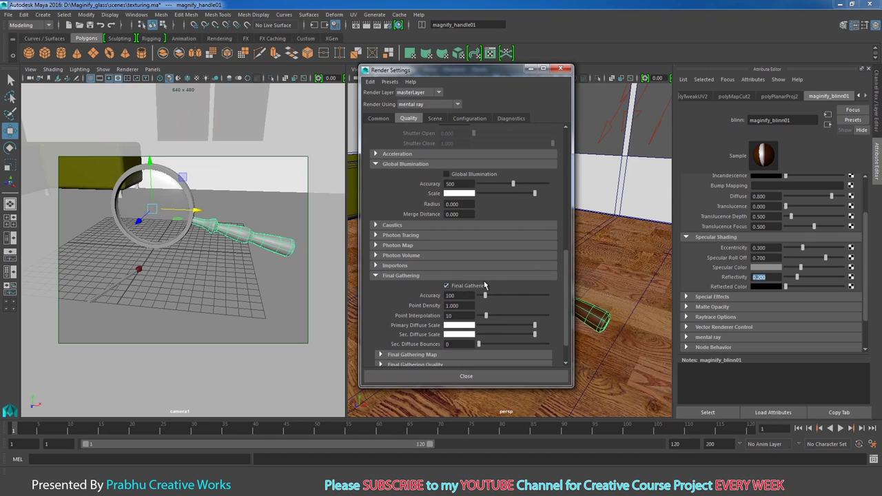
{"action": "left_click", "coordinate": [531, 71]}
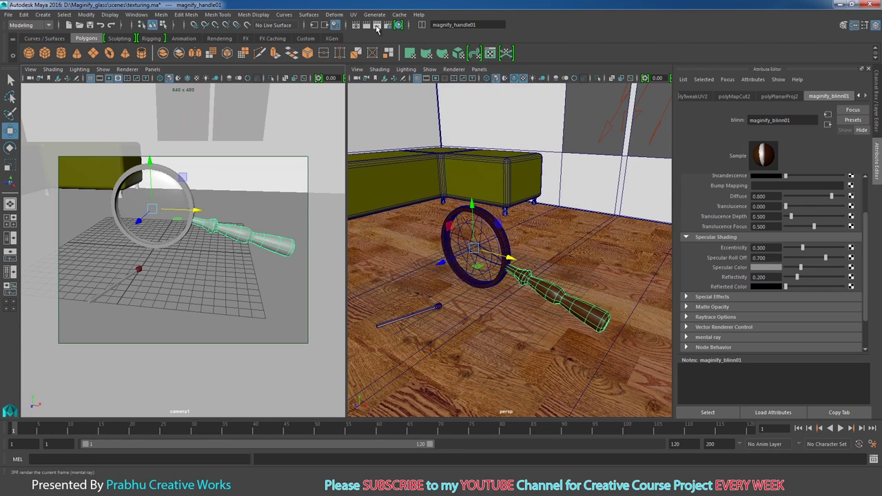
Step: Render camera1 with Final Gathering and scrub the history to compare with the darker stored render
{"action": "left_click", "coordinate": [377, 27]}
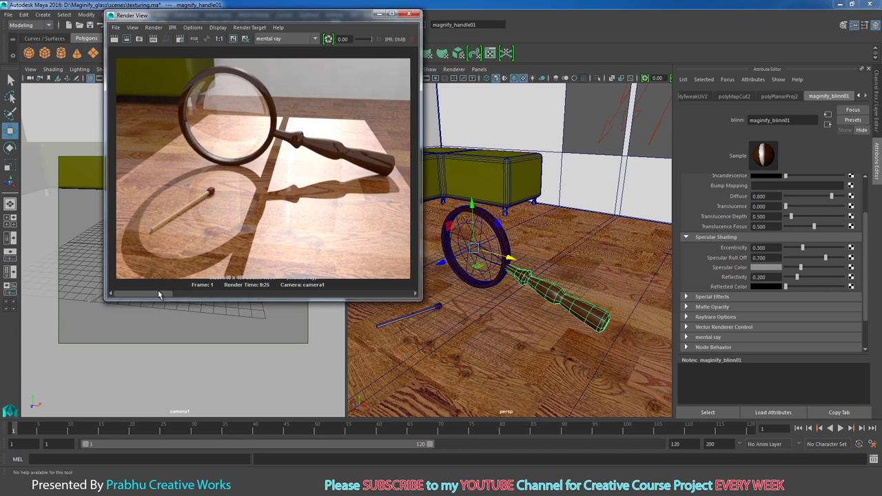
{"action": "mouse_move", "coordinate": [152, 291]}
{"action": "left_mouse_down"}
{"action": "mouse_move", "coordinate": [207, 292]}
{"action": "mouse_move", "coordinate": [145, 290]}
{"action": "left_mouse_up"}
{"action": "mouse_move", "coordinate": [156, 297]}
{"action": "left_mouse_down"}
{"action": "mouse_move", "coordinate": [181, 295]}
{"action": "mouse_move", "coordinate": [153, 295]}
{"action": "left_mouse_up"}
Step: Select the right wall plane and lower ref_surfaceshader01's Out Color from white to light grey
{"action": "left_click", "coordinate": [409, 14]}
{"action": "scroll", "coordinate": [438, 213], "scroll_direction": "down", "scroll_amount": 5}
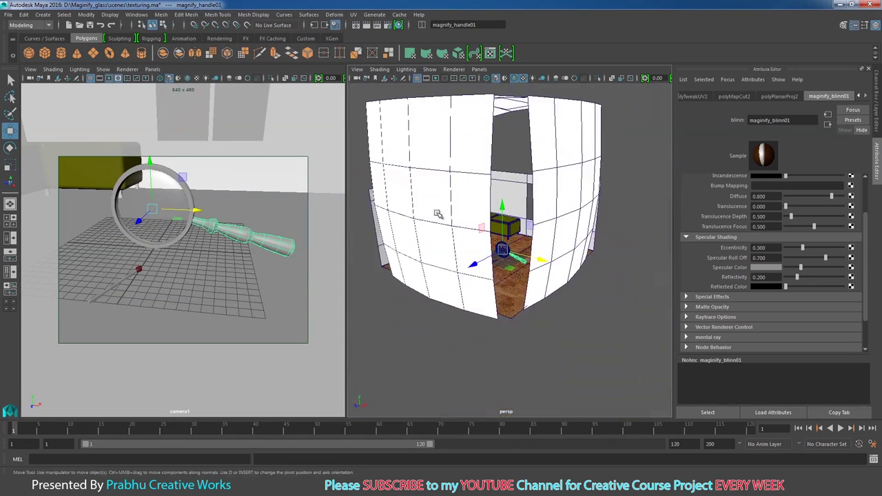
{"action": "left_click", "coordinate": [578, 125]}
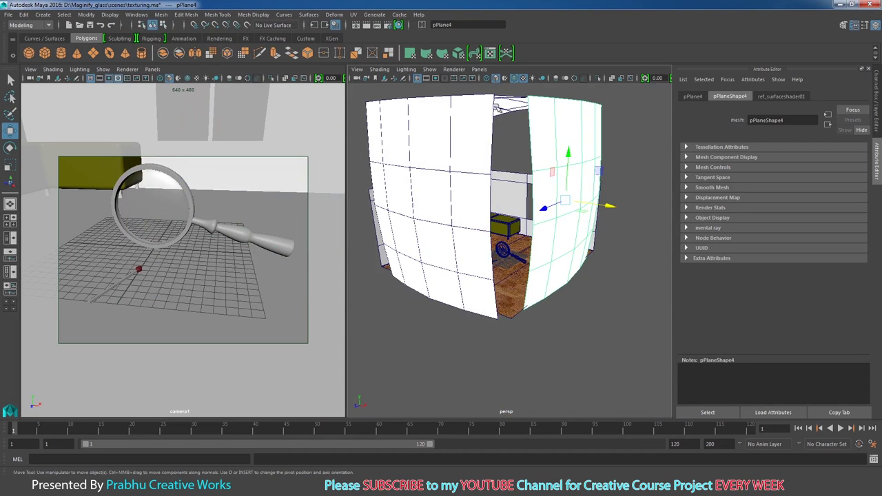
{"action": "left_click", "coordinate": [482, 117]}
{"action": "left_click", "coordinate": [576, 153]}
{"action": "left_click", "coordinate": [773, 98]}
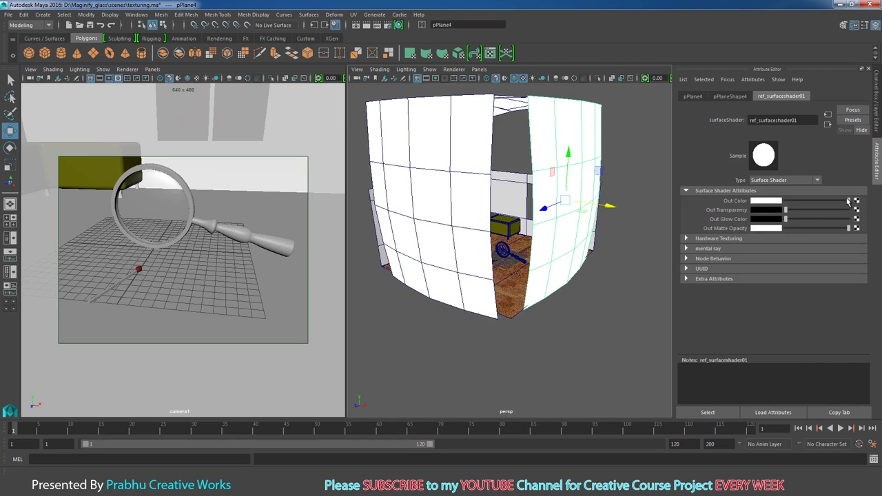
{"action": "left_click_drag", "start_coordinate": [848, 201], "coordinate": [818, 202]}
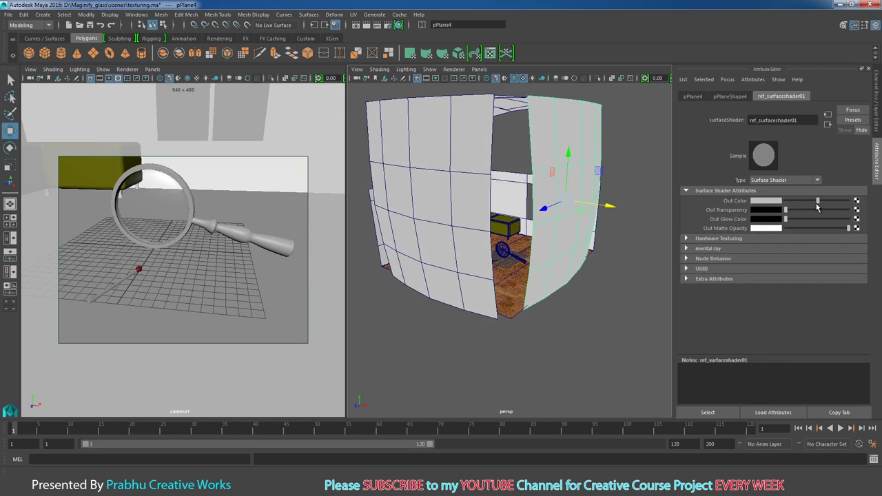
{"action": "left_click", "coordinate": [195, 78]}
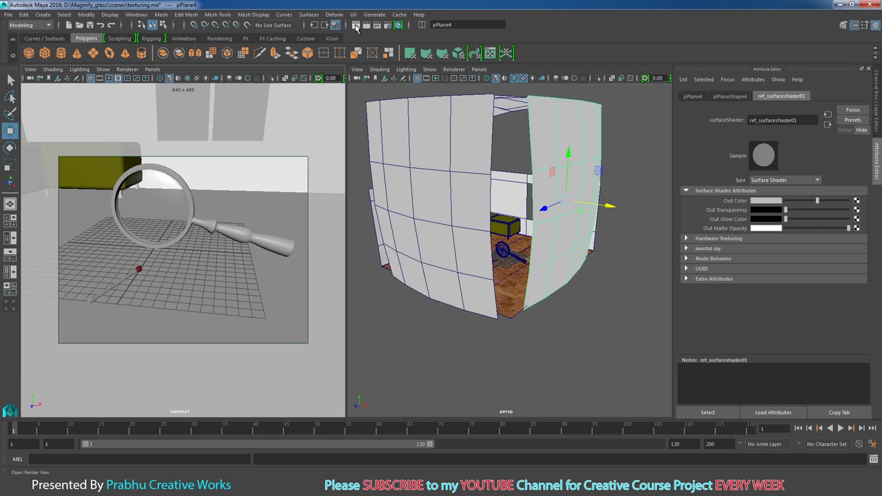
Step: Keep the current render, re-render with the grey reflectors, and scrub the history to compare
{"action": "left_click", "coordinate": [356, 26]}
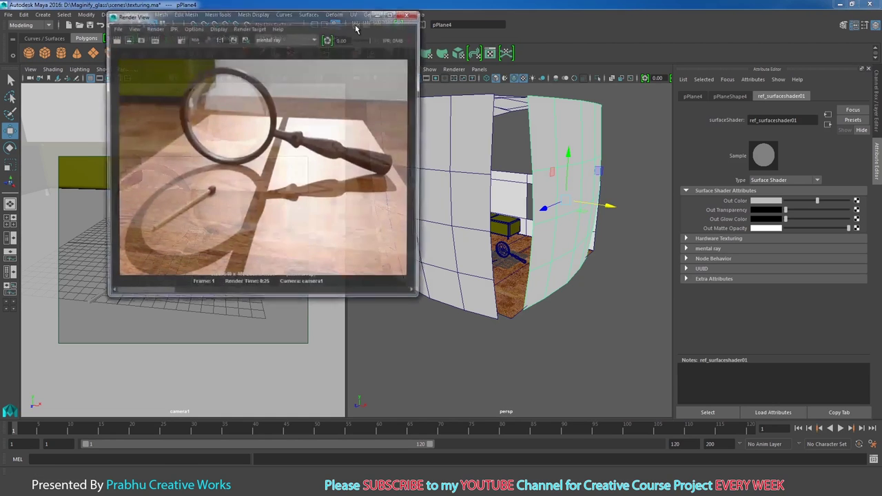
{"action": "left_click", "coordinate": [234, 40]}
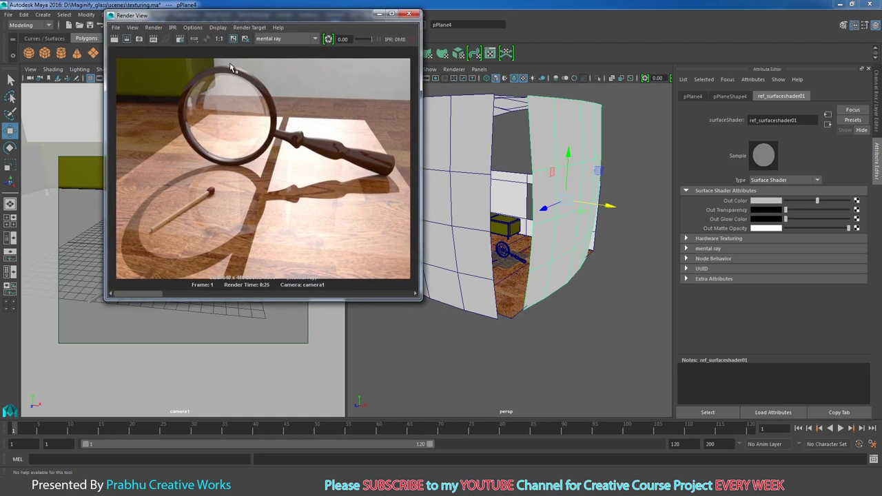
{"action": "left_click", "coordinate": [115, 42]}
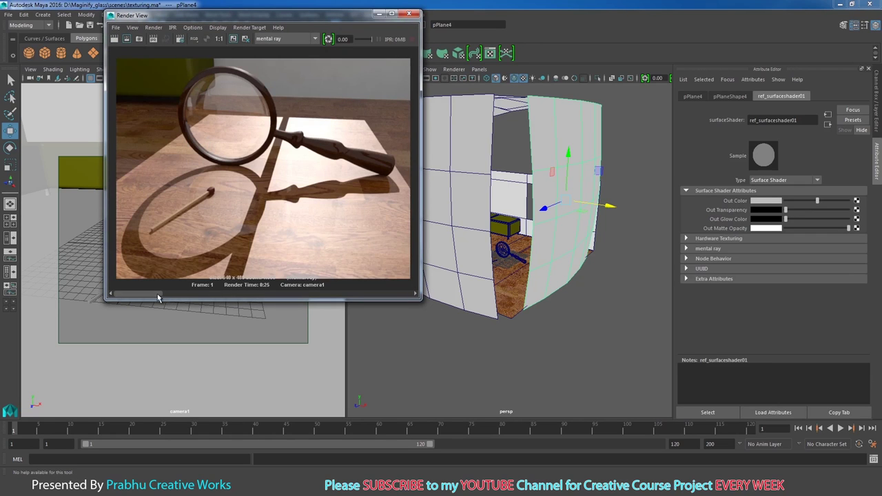
{"action": "mouse_move", "coordinate": [161, 297]}
{"action": "left_mouse_down"}
{"action": "mouse_move", "coordinate": [186, 298]}
{"action": "mouse_move", "coordinate": [147, 304]}
{"action": "mouse_move", "coordinate": [193, 293]}
{"action": "mouse_move", "coordinate": [141, 293]}
{"action": "mouse_move", "coordinate": [182, 295]}
{"action": "left_mouse_up"}
{"action": "left_click_drag", "start_coordinate": [183, 295], "coordinate": [135, 300]}
Step: Select directionalLight1 and set its Intensity to 2.000
{"action": "left_click", "coordinate": [411, 15]}
{"action": "mouse_move", "coordinate": [531, 204]}
{"action": "left_mouse_down", "text": "alt"}
{"action": "mouse_move", "coordinate": [553, 171]}
{"action": "mouse_move", "coordinate": [586, 222]}
{"action": "left_mouse_up", "text": "alt"}
{"action": "left_click", "coordinate": [593, 226]}
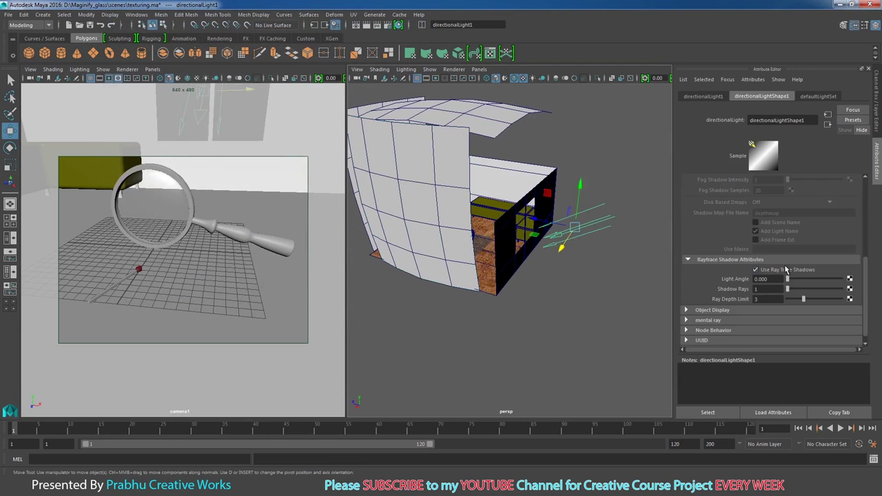
{"action": "left_click_drag", "start_coordinate": [868, 270], "coordinate": [845, 186]}
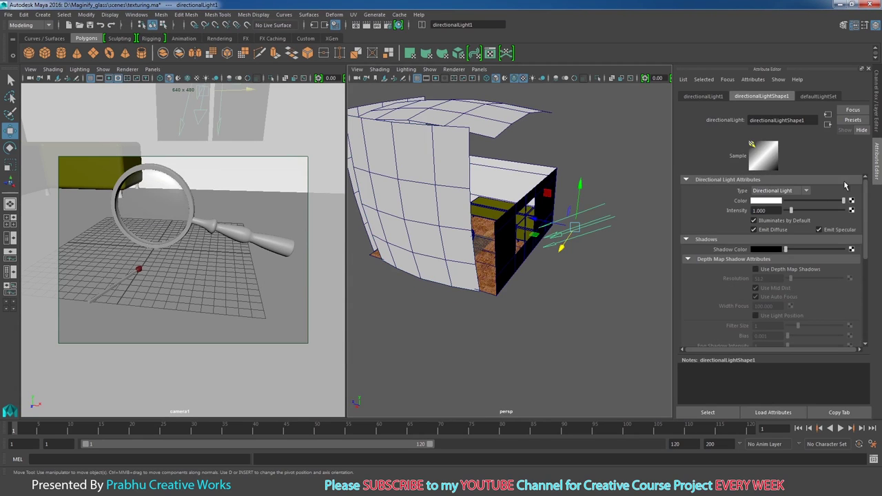
{"action": "double_click", "coordinate": [762, 211]}
{"action": "type", "text": "2"}
{"action": "key", "text": "Return"}
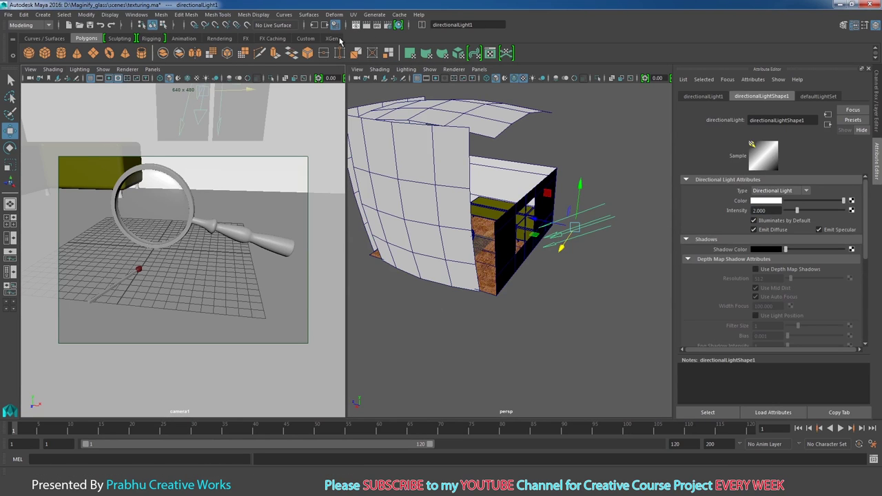
Step: Re-render the camera view and scrub the history to compare the brighter result
{"action": "left_click", "coordinate": [356, 27]}
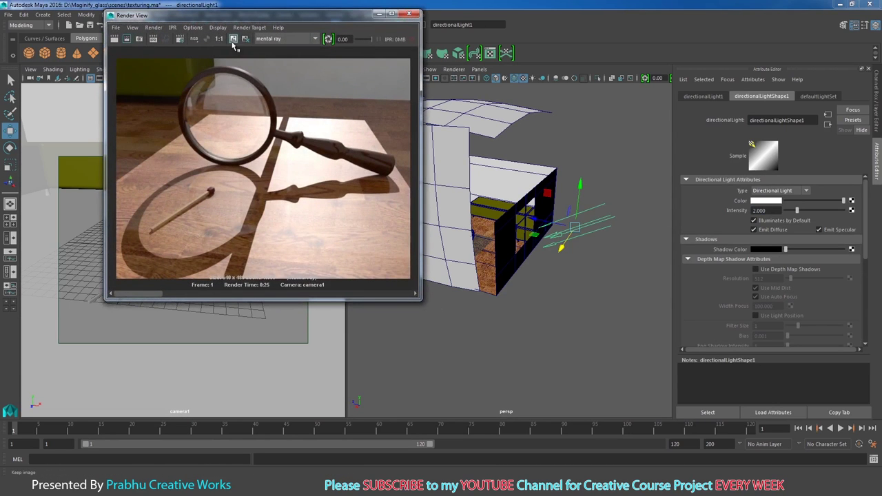
{"action": "left_click", "coordinate": [114, 39]}
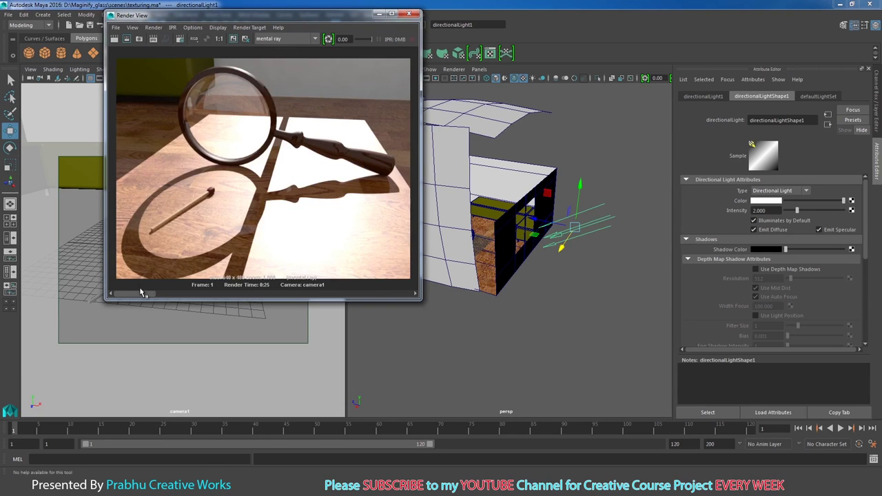
{"action": "left_click_drag", "start_coordinate": [183, 298], "coordinate": [122, 298]}
Step: Select the wood floor plane and bring up its applied material
{"action": "left_click", "coordinate": [379, 13]}
{"action": "mouse_move", "coordinate": [441, 166]}
{"action": "left_mouse_down", "text": "alt"}
{"action": "mouse_move", "coordinate": [538, 207]}
{"action": "mouse_move", "coordinate": [555, 242]}
{"action": "left_mouse_up", "text": "alt"}
{"action": "mouse_move", "coordinate": [556, 242]}
{"action": "right_mouse_down", "text": "alt"}
{"action": "mouse_move", "coordinate": [498, 276]}
{"action": "mouse_move", "coordinate": [541, 311]}
{"action": "right_mouse_up", "text": "alt"}
{"action": "left_click", "coordinate": [541, 311]}
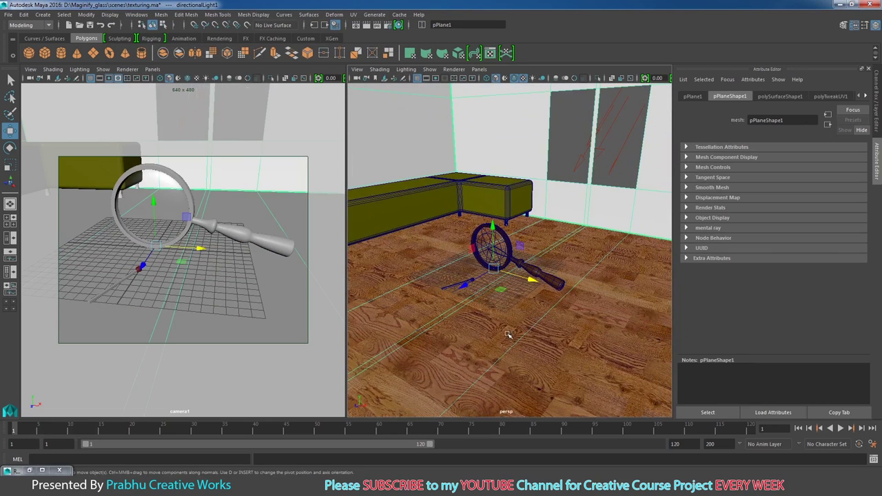
{"action": "right_click", "coordinate": [581, 278]}
{"action": "left_click", "coordinate": [575, 438]}
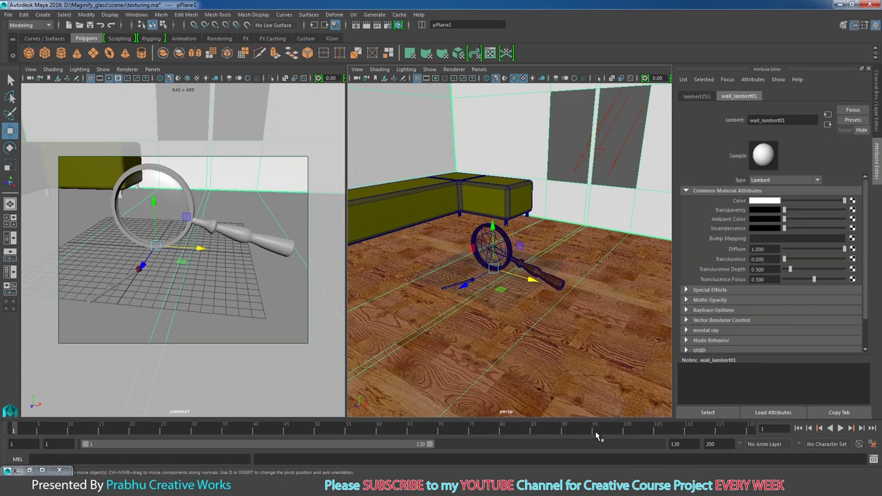
{"action": "right_click", "coordinate": [569, 266]}
{"action": "left_click_drag", "start_coordinate": [563, 331], "coordinate": [586, 303], "text": "alt"}
{"action": "left_click", "coordinate": [610, 279]}
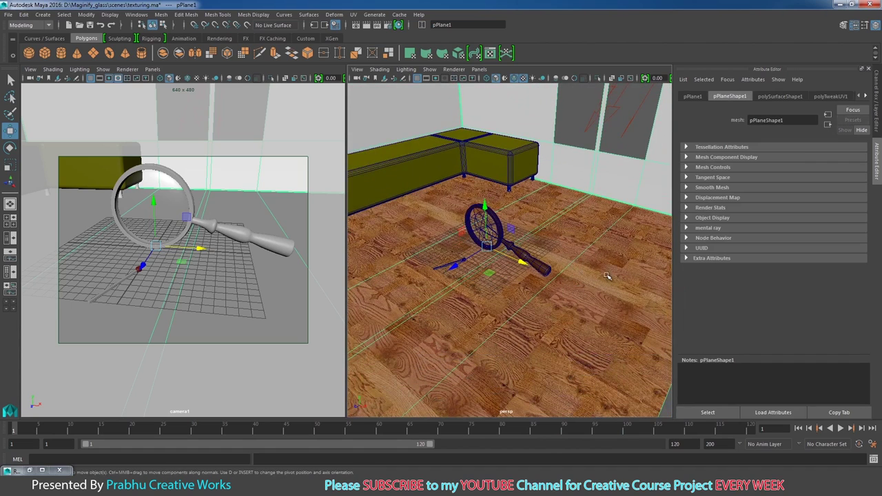
Step: In the Floor_blinn01 tab, darken the Specular Color and set Reflectivity to 0.300
{"action": "left_click", "coordinate": [867, 98]}
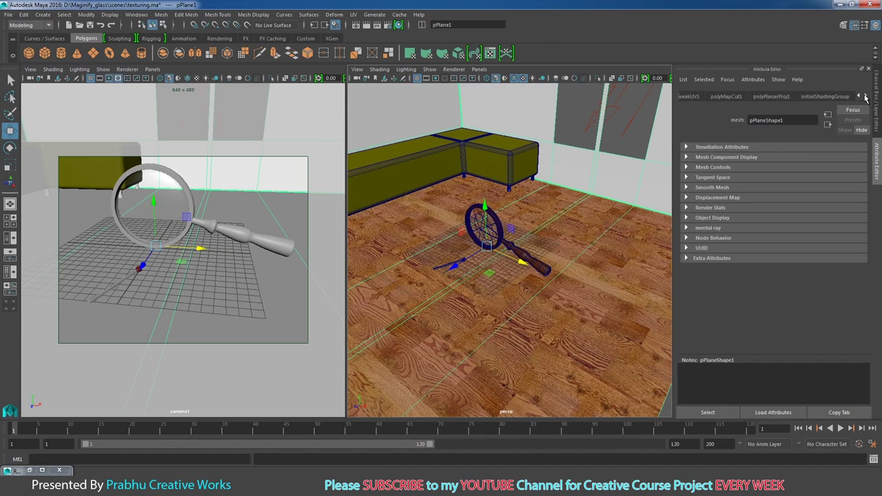
{"action": "left_click", "coordinate": [867, 98]}
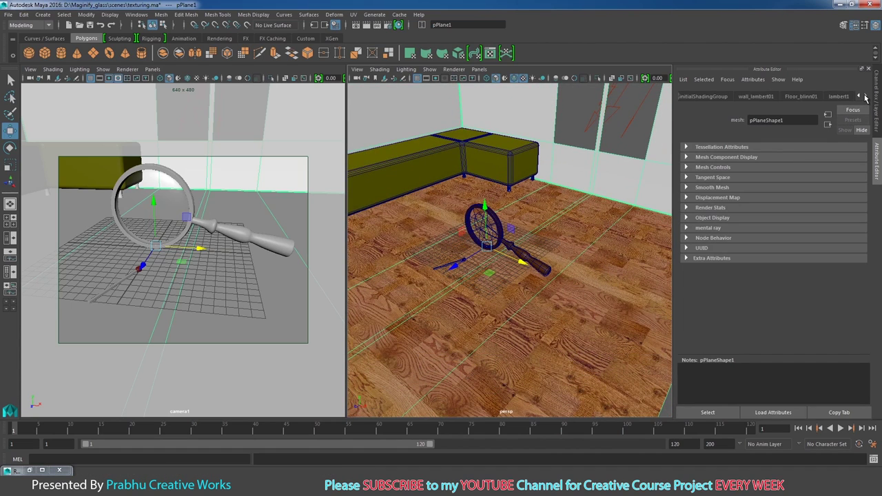
{"action": "left_click", "coordinate": [798, 101]}
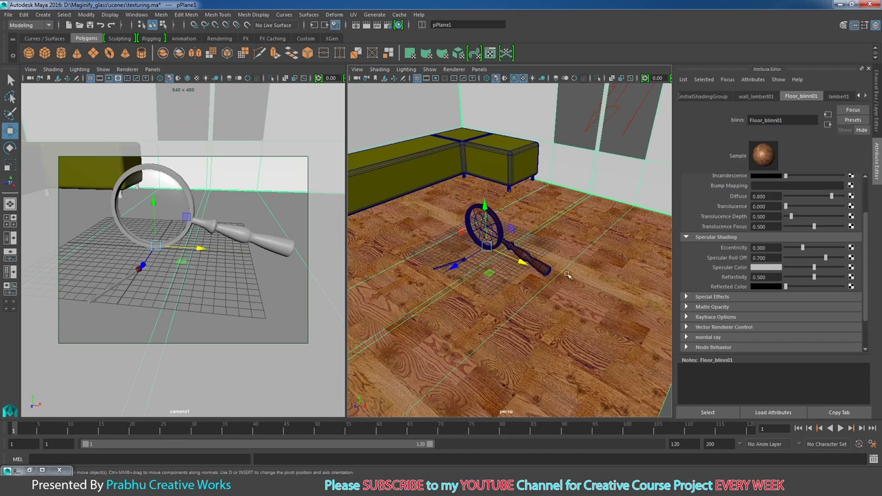
{"action": "left_click", "coordinate": [862, 98]}
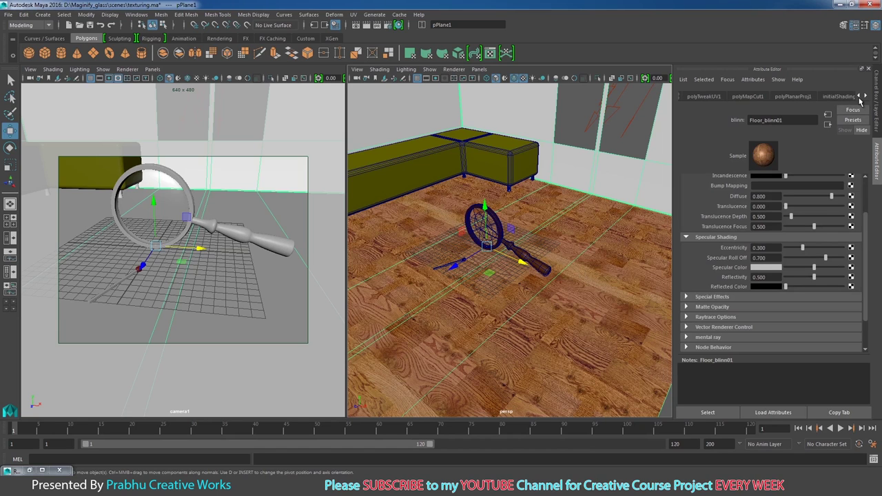
{"action": "left_click", "coordinate": [866, 97]}
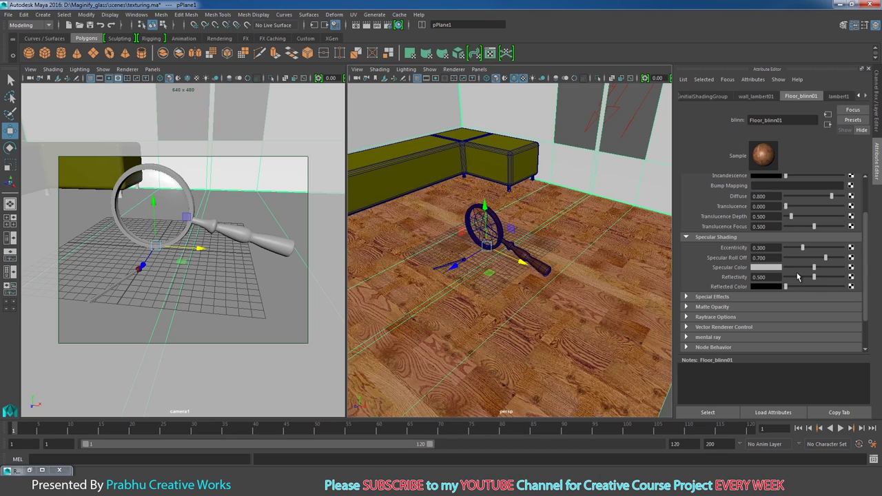
{"action": "left_click_drag", "start_coordinate": [815, 269], "coordinate": [795, 271]}
{"action": "left_click_drag", "start_coordinate": [776, 278], "coordinate": [727, 278]}
{"action": "type", "text": "0."}
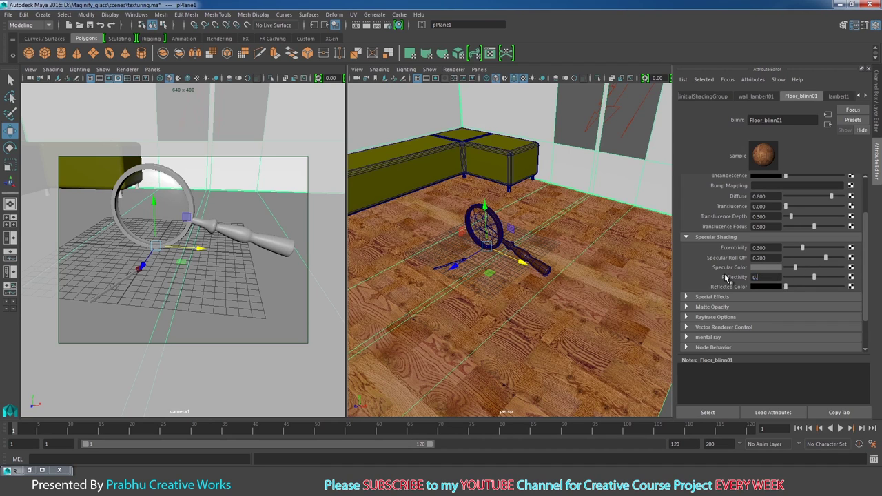
{"action": "type", "text": "3"}
{"action": "key", "text": "Return"}
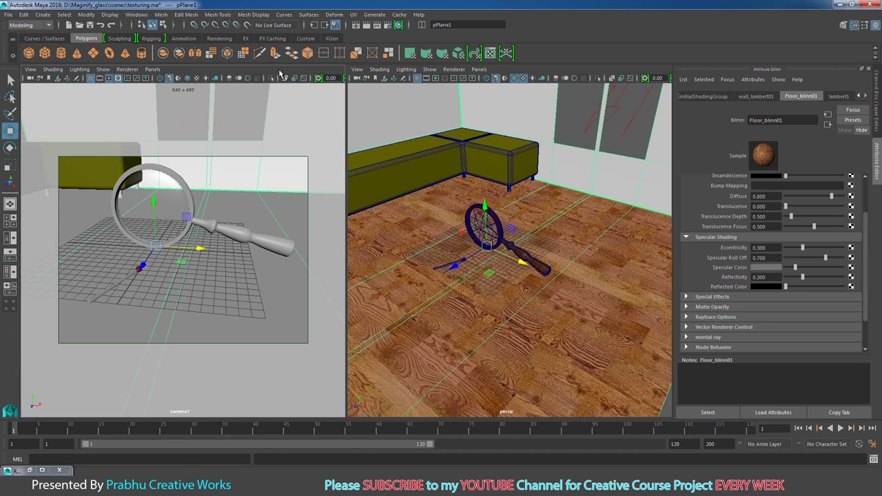
Step: Re-render camera1 with the less shiny floor and compare it against the stored render
{"action": "left_click", "coordinate": [356, 27]}
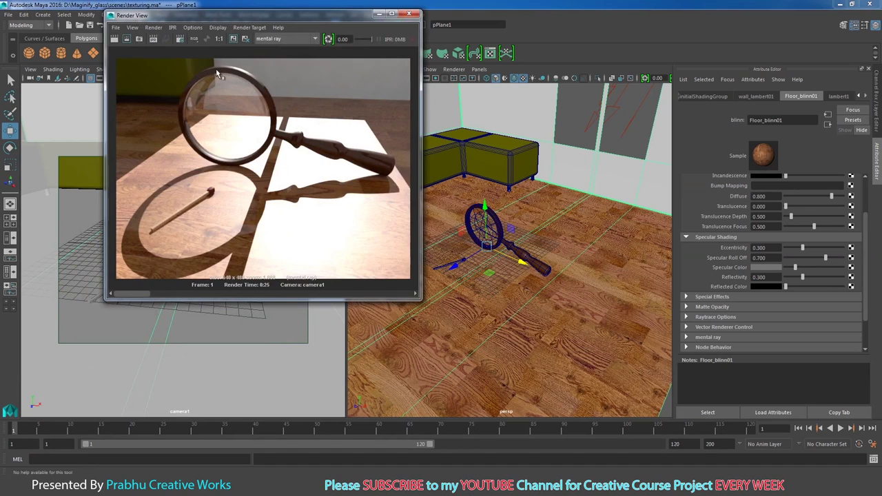
{"action": "left_click", "coordinate": [114, 39]}
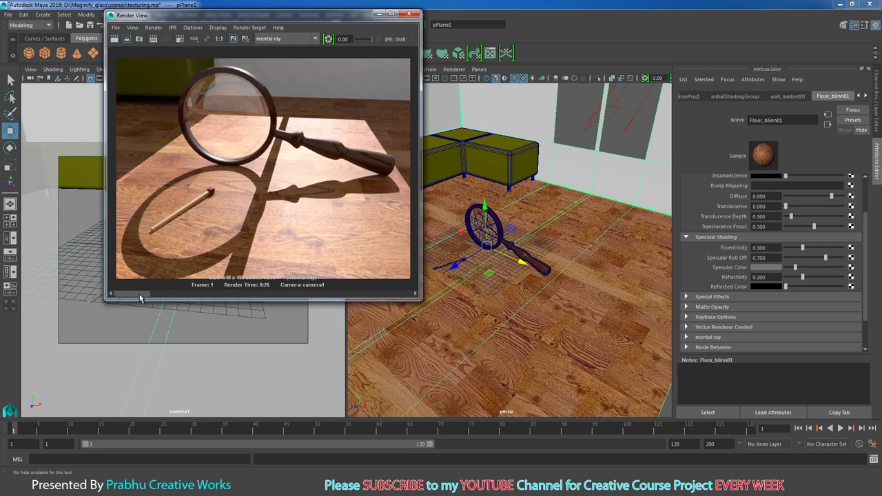
{"action": "left_click_drag", "start_coordinate": [140, 298], "coordinate": [131, 304]}
Step: Select the magnifying glass lens and rename its blinn7 material to glass_blinn01
{"action": "left_click", "coordinate": [378, 15]}
{"action": "left_click", "coordinate": [482, 224]}
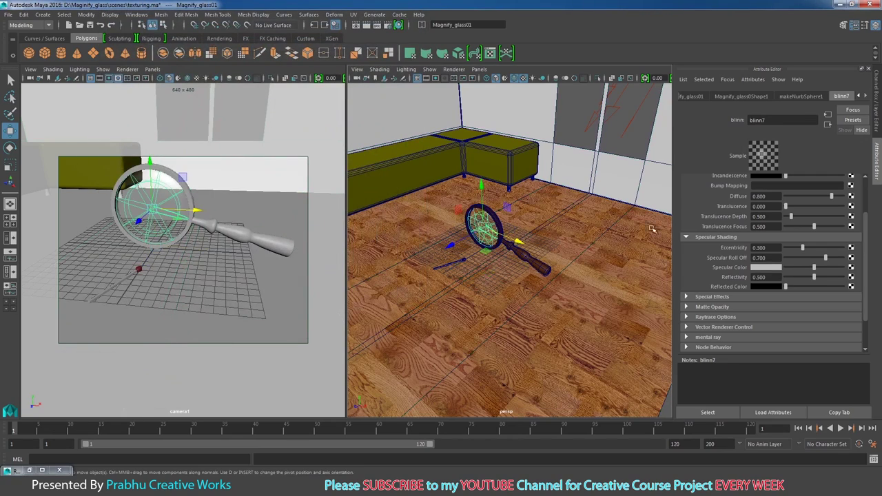
{"action": "left_click_drag", "start_coordinate": [553, 251], "coordinate": [580, 266], "text": "alt"}
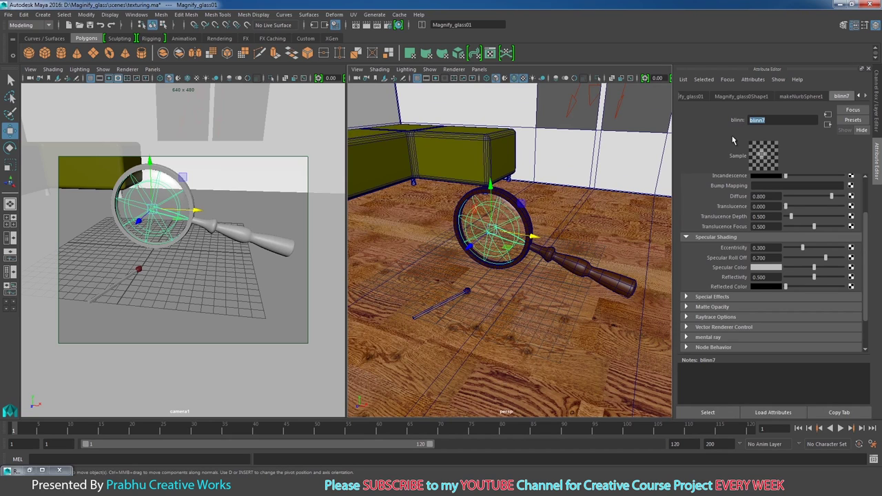
{"action": "type", "text": "glass_"}
{"action": "type", "text": "blinn"}
{"action": "key", "text": "Return"}
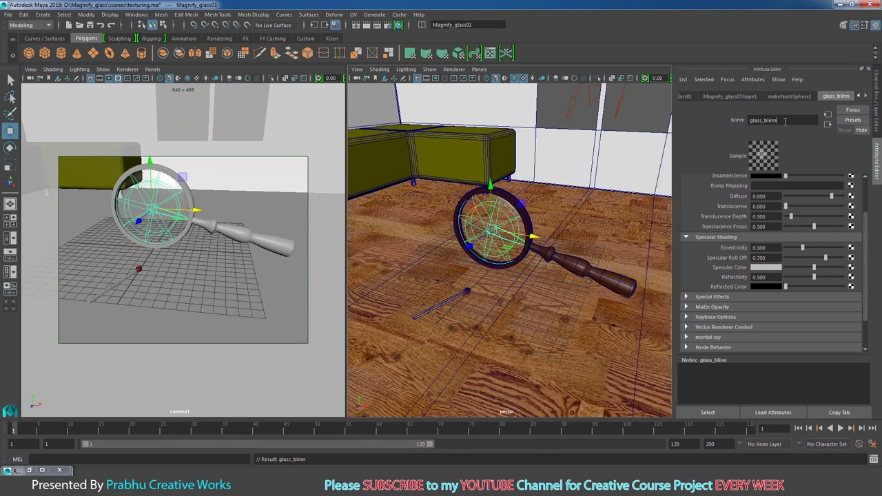
{"action": "type", "text": "01"}
{"action": "key", "text": "Return"}
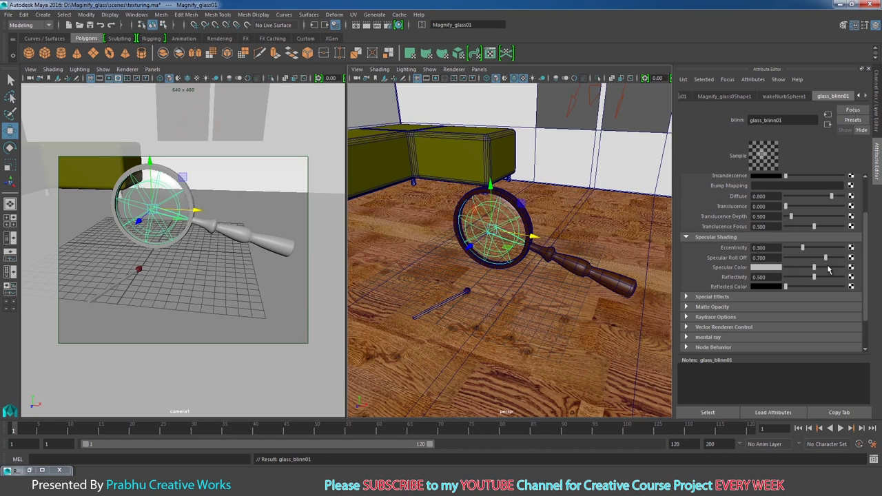
Step: Expand Raytrace Options, set Refractive Index to 1.200, and reopen the Render View
{"action": "left_click", "coordinate": [702, 318]}
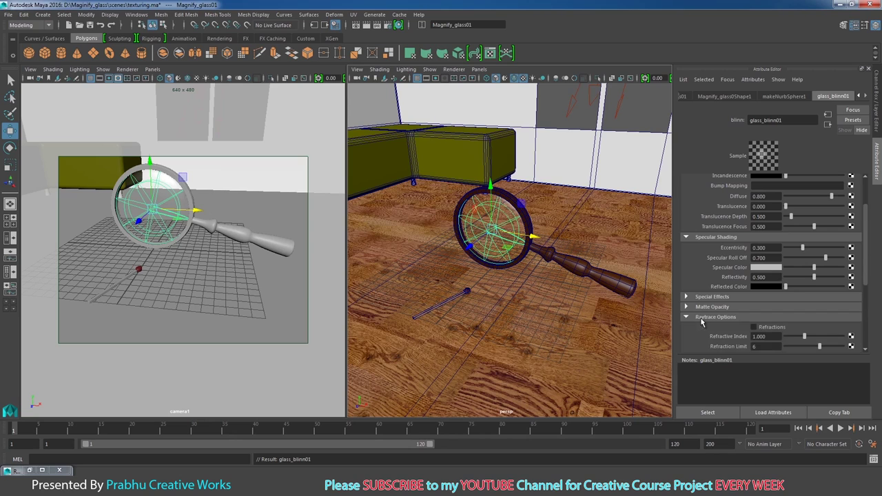
{"action": "left_click", "coordinate": [764, 337]}
{"action": "type", "text": "1.2"}
{"action": "key", "text": "Return"}
{"action": "left_click", "coordinate": [355, 26]}
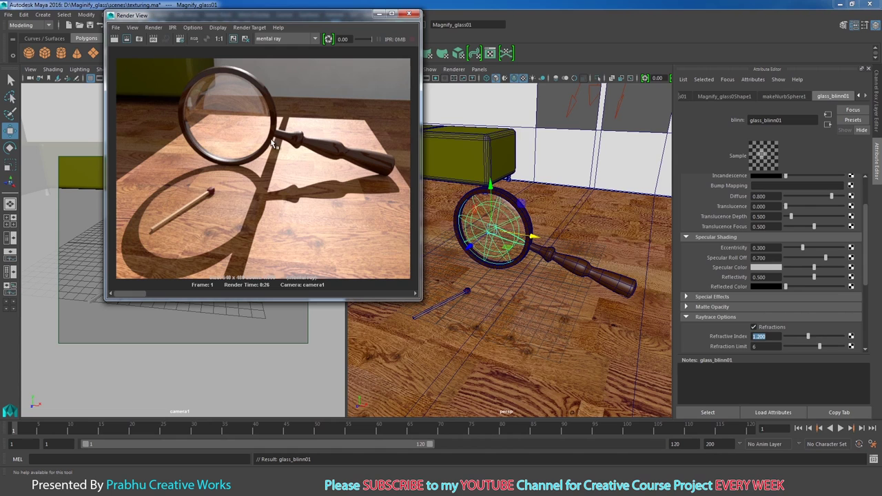
Step: Open the mental ray Quality settings and expand the Trace Depth section
{"action": "left_click_drag", "start_coordinate": [357, 17], "coordinate": [298, 76]}
{"action": "left_click", "coordinate": [398, 25]}
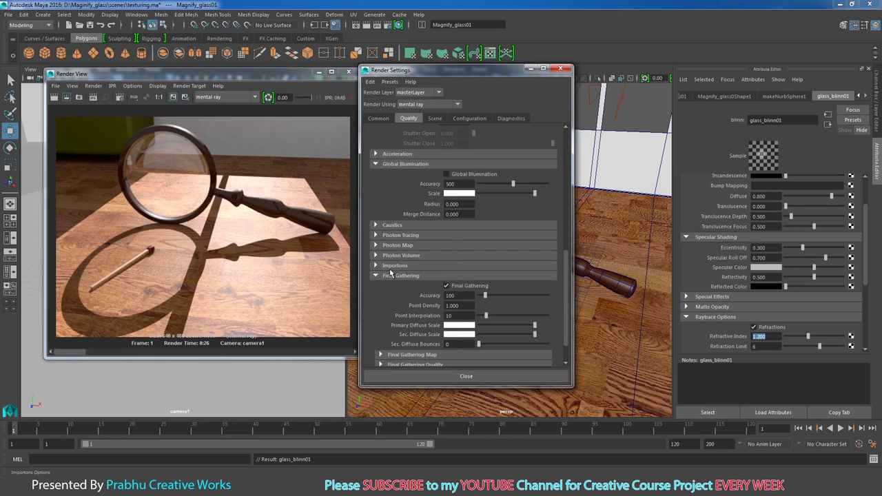
{"action": "scroll", "coordinate": [567, 255], "scroll_direction": "down", "scroll_amount": 2}
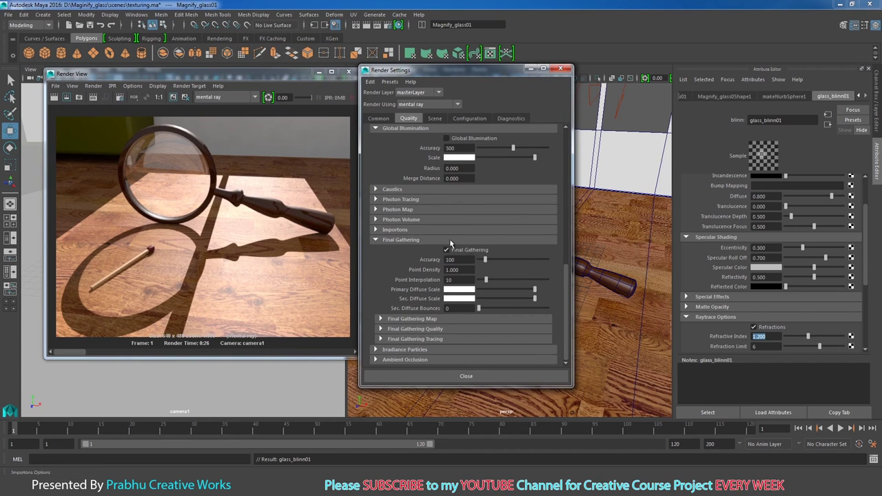
{"action": "scroll", "coordinate": [565, 261], "scroll_direction": "up", "scroll_amount": 1}
{"action": "left_click_drag", "start_coordinate": [565, 260], "coordinate": [570, 199]}
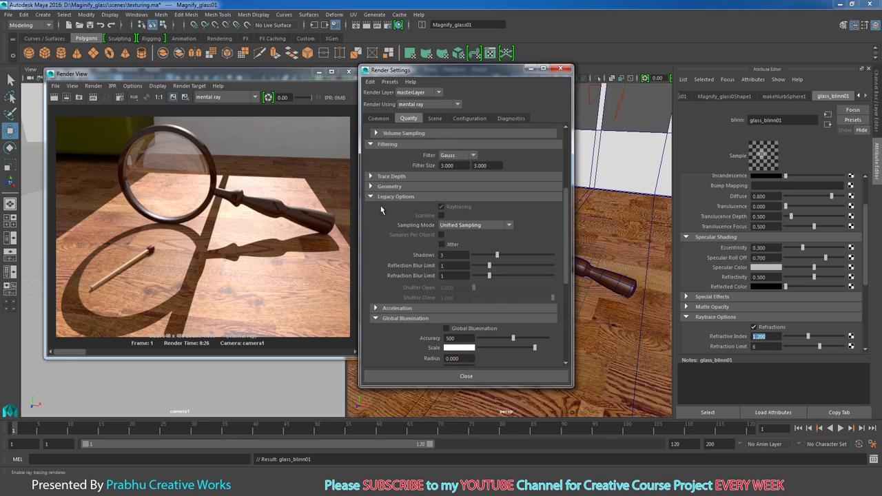
{"action": "left_click", "coordinate": [392, 178]}
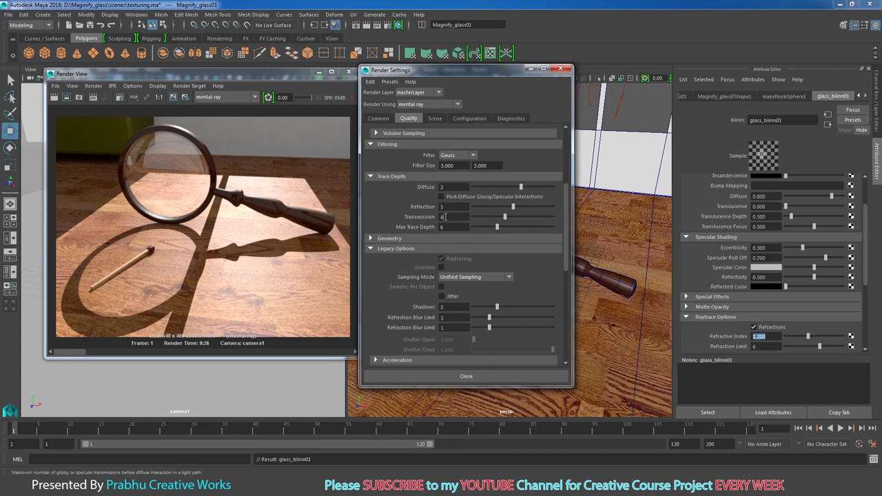
Step: Set the Transmission trace depth to 5 and Max Trace Depth to 10
{"action": "left_click_drag", "start_coordinate": [444, 217], "coordinate": [425, 219]}
{"action": "type", "text": "5"}
{"action": "key", "text": "Return"}
{"action": "type", "text": "10"}
{"action": "key", "text": "Return"}
{"action": "left_click_drag", "start_coordinate": [445, 206], "coordinate": [447, 217]}
{"action": "key", "text": "Tab"}
{"action": "left_click_drag", "start_coordinate": [445, 207], "coordinate": [447, 218]}
{"action": "key", "text": "Tab"}
Step: Keep the current image, re-render camera1 with the refracting lens, and compare via the history scrollbar
{"action": "left_click", "coordinate": [560, 70]}
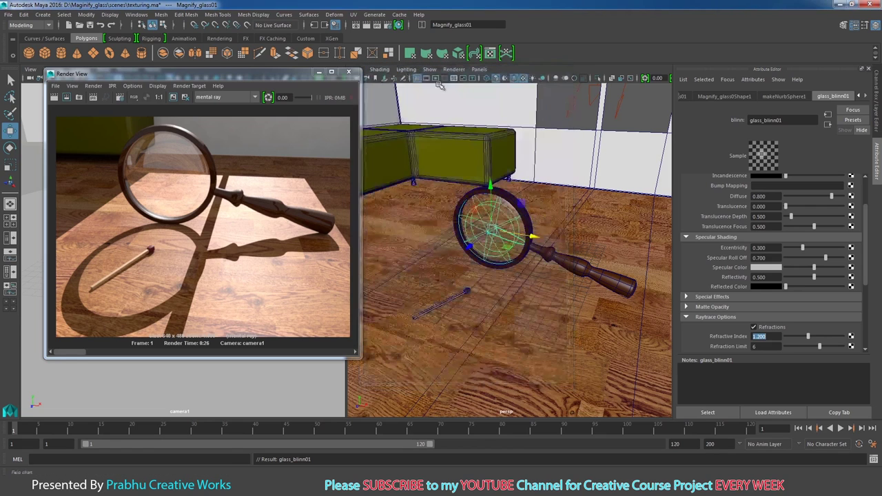
{"action": "left_click", "coordinate": [174, 98]}
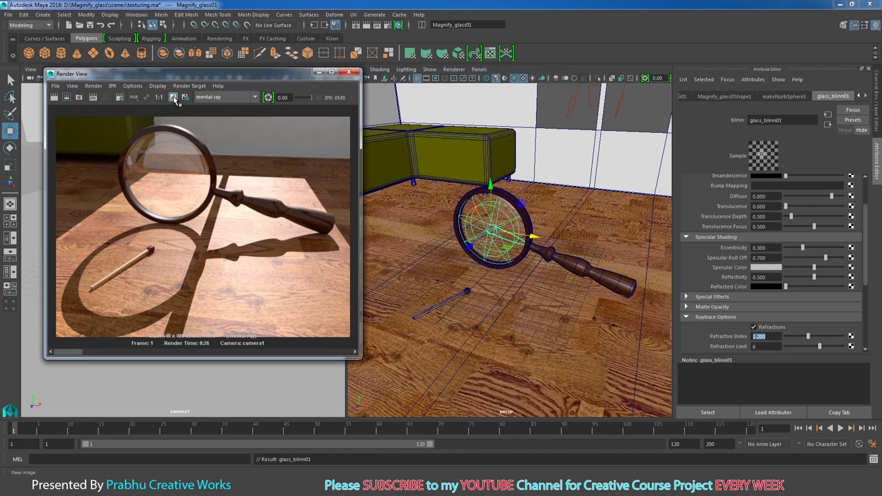
{"action": "left_click", "coordinate": [54, 98]}
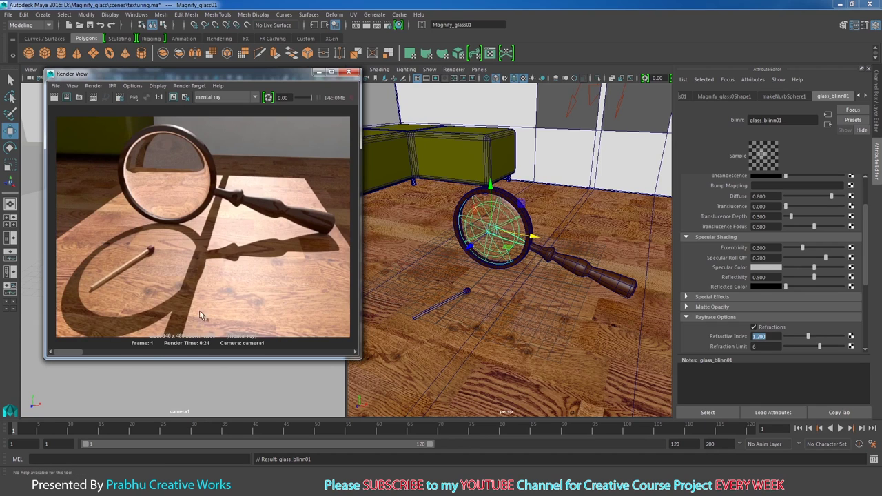
{"action": "left_click_drag", "start_coordinate": [75, 353], "coordinate": [97, 353]}
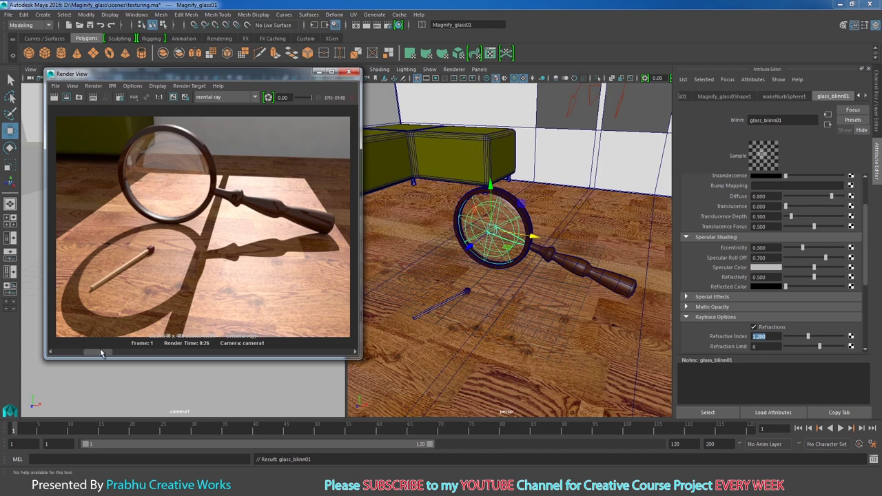
{"action": "left_click_drag", "start_coordinate": [97, 355], "coordinate": [69, 356]}
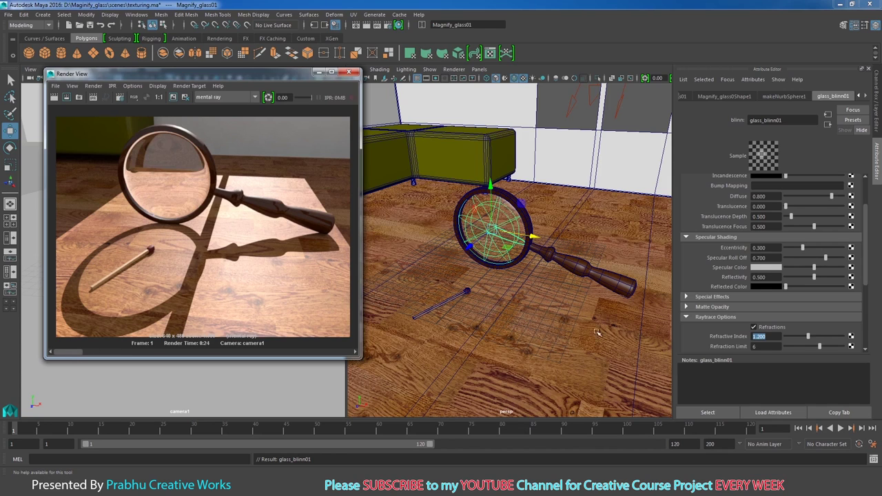
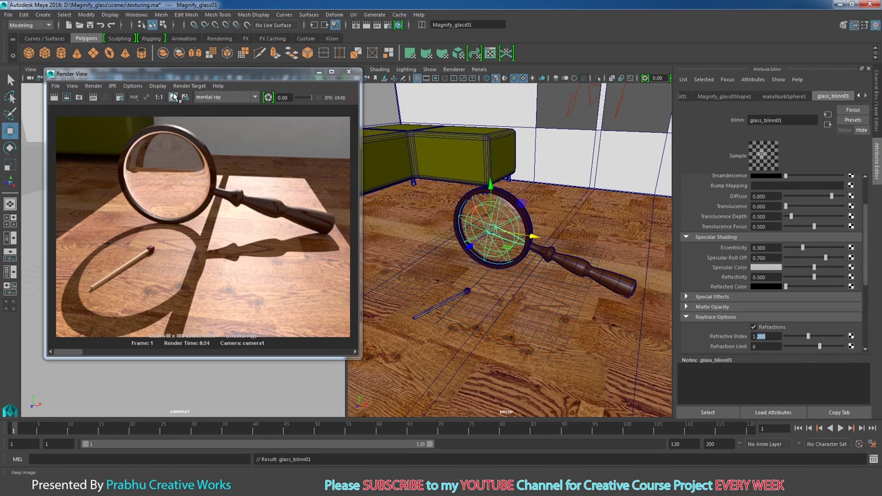
Step: Create a spot light from the Rendering shelf and scale it up about seven times
{"action": "left_click", "coordinate": [348, 72]}
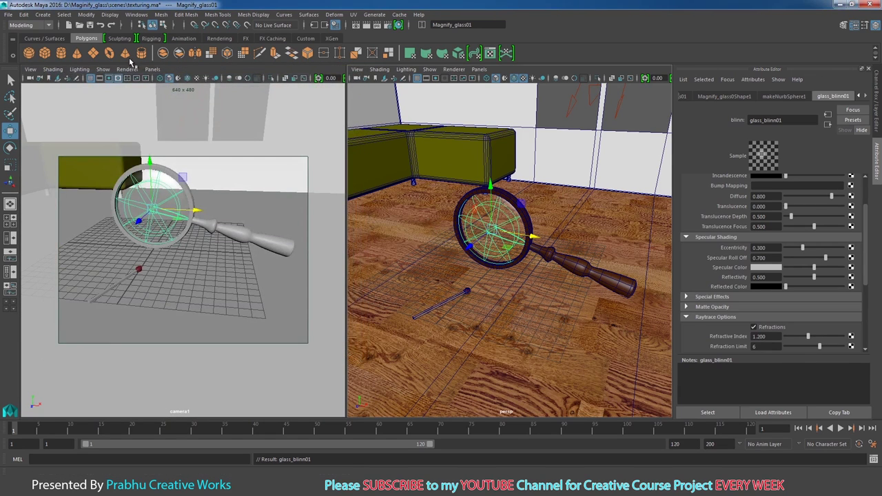
{"action": "left_click", "coordinate": [213, 39]}
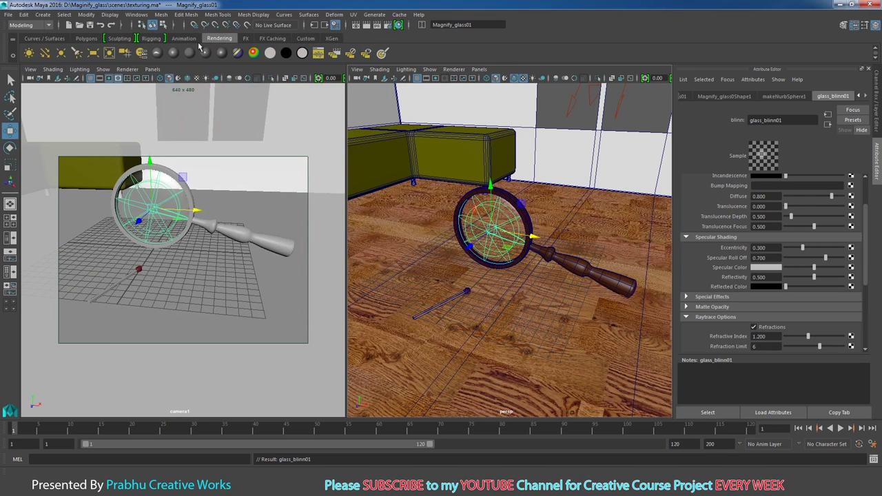
{"action": "left_click", "coordinate": [78, 54]}
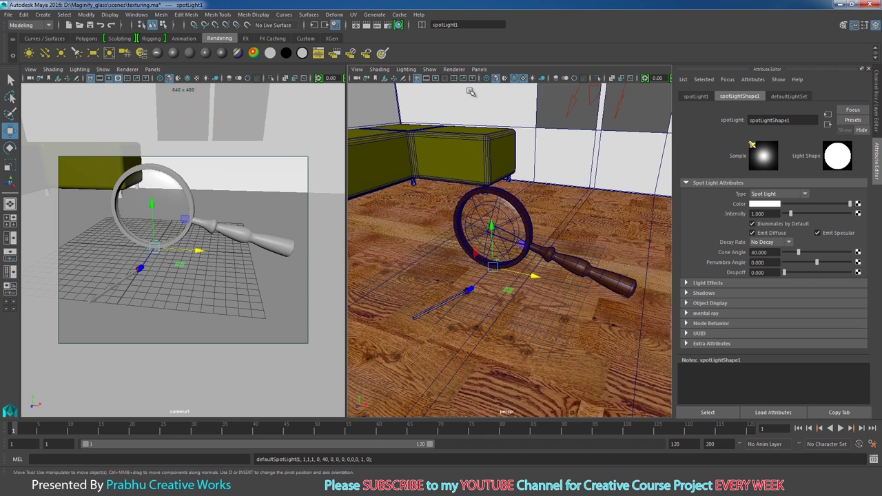
{"action": "key", "text": "r"}
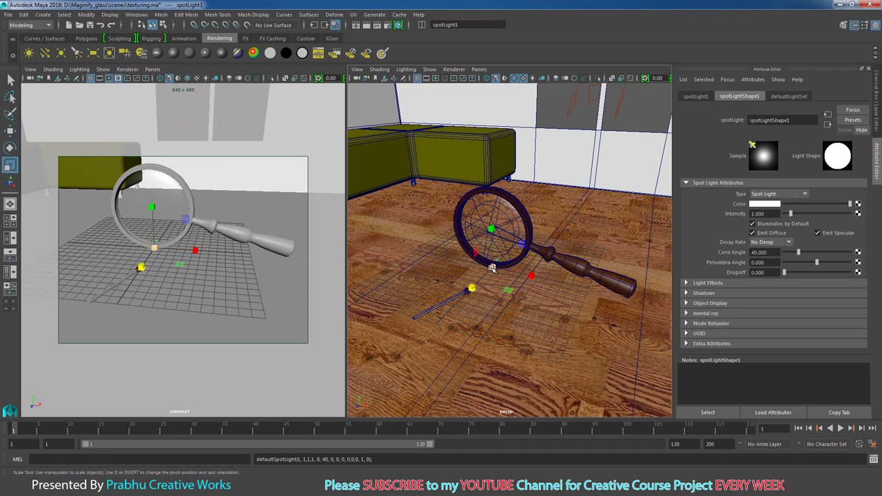
{"action": "mouse_move", "coordinate": [471, 288]}
{"action": "left_mouse_down"}
{"action": "mouse_move", "coordinate": [534, 256]}
{"action": "mouse_move", "coordinate": [473, 194]}
{"action": "mouse_move", "coordinate": [488, 214]}
{"action": "left_mouse_up"}
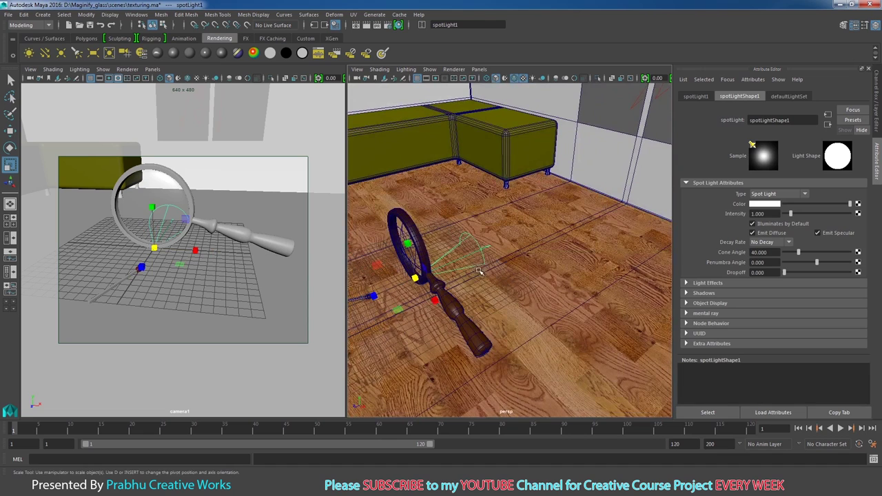
Step: Open the perspective view's Panels menu
{"action": "left_click", "coordinate": [480, 69]}
{"action": "left_click", "coordinate": [479, 68]}
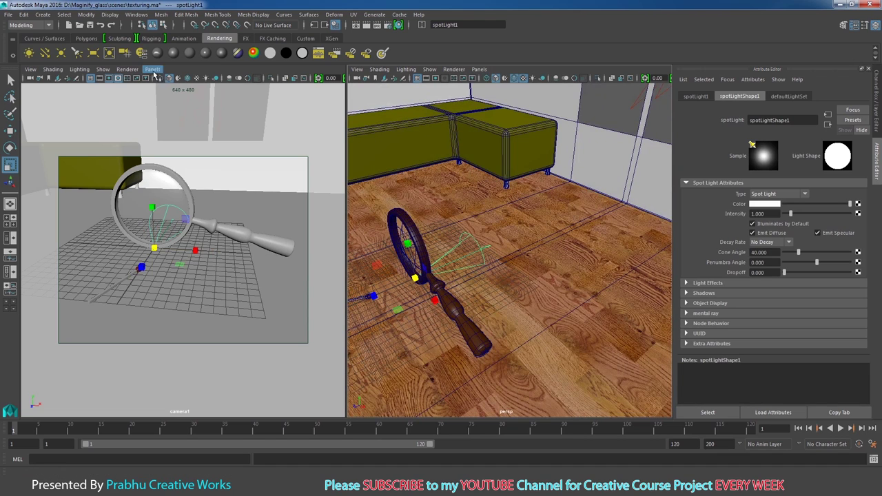
{"action": "left_click", "coordinate": [478, 71]}
{"action": "mouse_move", "coordinate": [494, 79]}
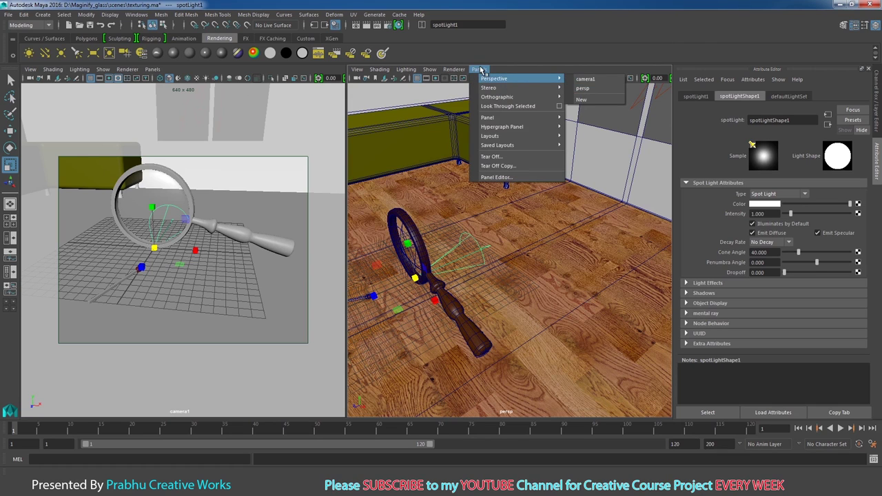
{"action": "left_click", "coordinate": [474, 69]}
{"action": "left_click", "coordinate": [476, 69]}
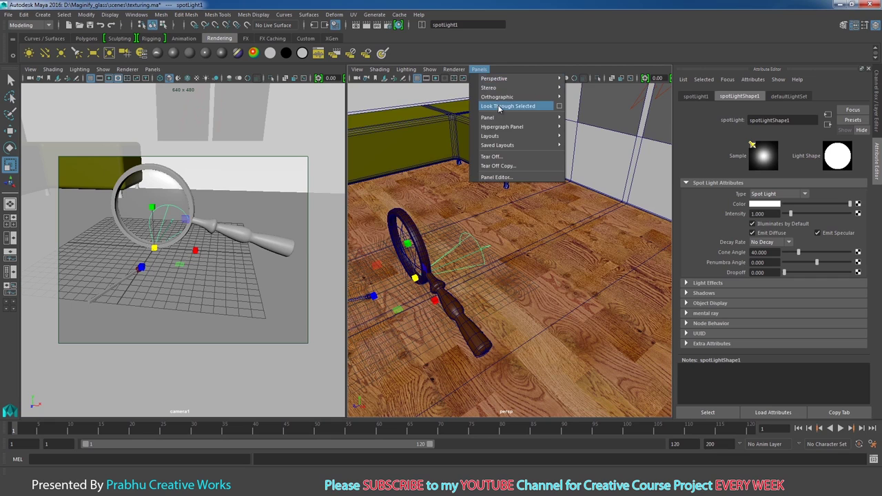
Step: Look through the spot light and aim it down at the magnifying glass from high by the wall
{"action": "left_click", "coordinate": [500, 109]}
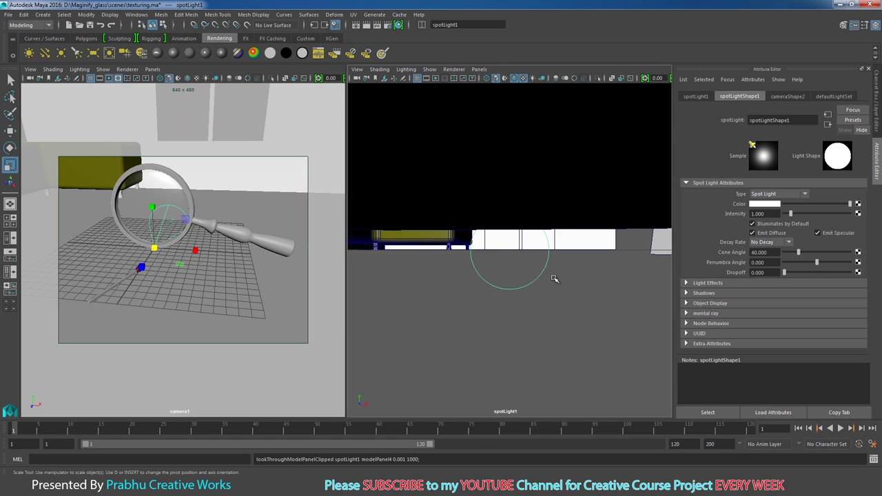
{"action": "mouse_move", "coordinate": [554, 278]}
{"action": "left_mouse_down", "text": "alt"}
{"action": "mouse_move", "coordinate": [556, 290]}
{"action": "mouse_move", "coordinate": [453, 321]}
{"action": "mouse_move", "coordinate": [393, 321]}
{"action": "mouse_move", "coordinate": [527, 283]}
{"action": "left_mouse_up", "text": "alt"}
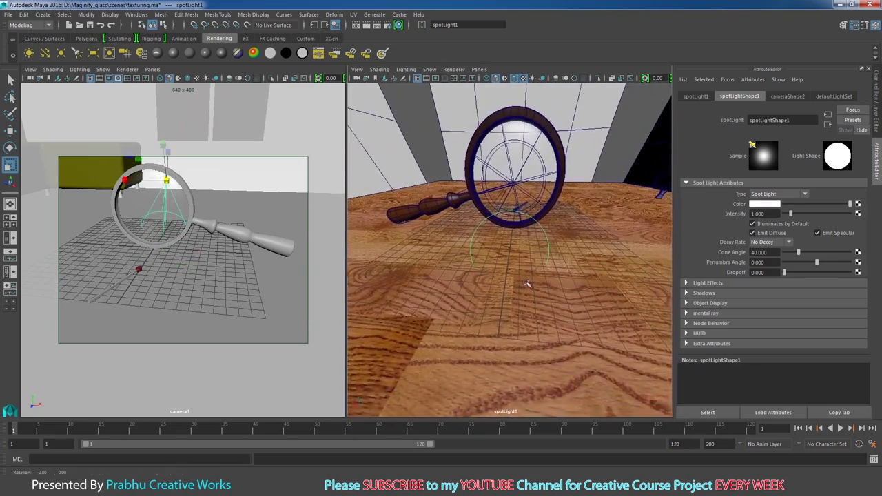
{"action": "scroll", "coordinate": [510, 268], "scroll_direction": "down", "scroll_amount": 2}
{"action": "scroll", "coordinate": [489, 256], "scroll_direction": "down", "scroll_amount": 2}
{"action": "scroll", "coordinate": [565, 272], "scroll_direction": "down", "scroll_amount": 2}
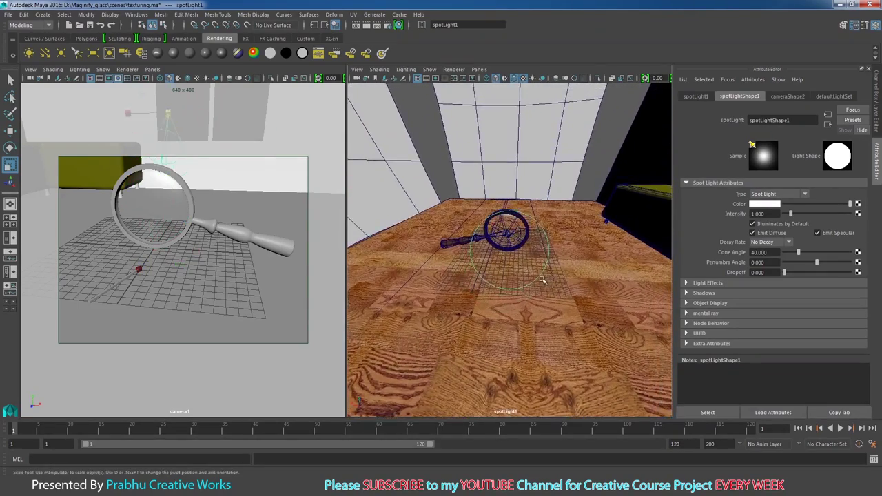
{"action": "scroll", "coordinate": [542, 280], "scroll_direction": "down", "scroll_amount": 2}
{"action": "scroll", "coordinate": [544, 280], "scroll_direction": "down", "scroll_amount": 1}
{"action": "scroll", "coordinate": [547, 277], "scroll_direction": "down", "scroll_amount": 1}
{"action": "scroll", "coordinate": [549, 275], "scroll_direction": "down", "scroll_amount": 2}
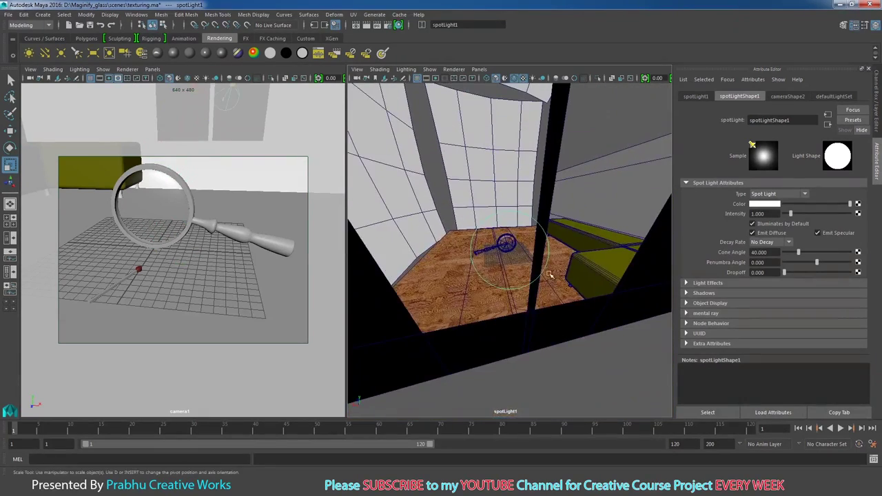
{"action": "mouse_move", "coordinate": [549, 275]}
{"action": "left_mouse_down", "text": "alt"}
{"action": "mouse_move", "coordinate": [496, 270]}
{"action": "mouse_move", "coordinate": [478, 253]}
{"action": "left_mouse_up", "text": "alt"}
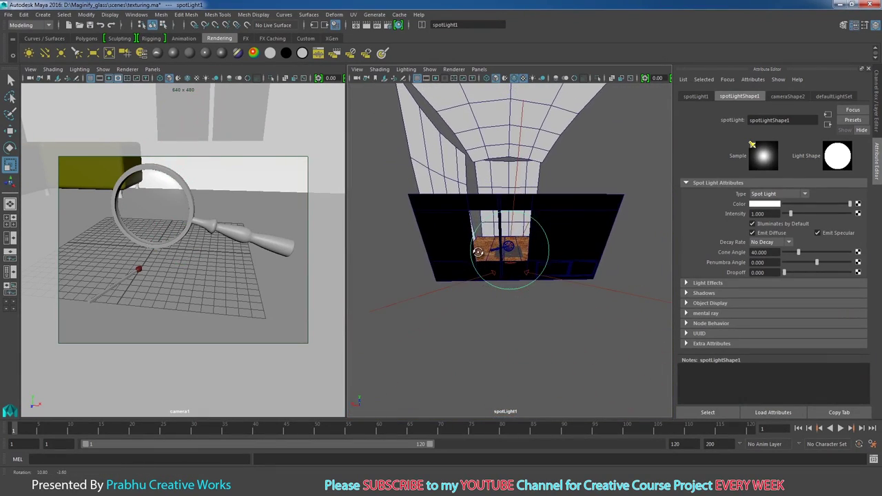
{"action": "left_click_drag", "start_coordinate": [541, 251], "coordinate": [554, 246], "text": "alt"}
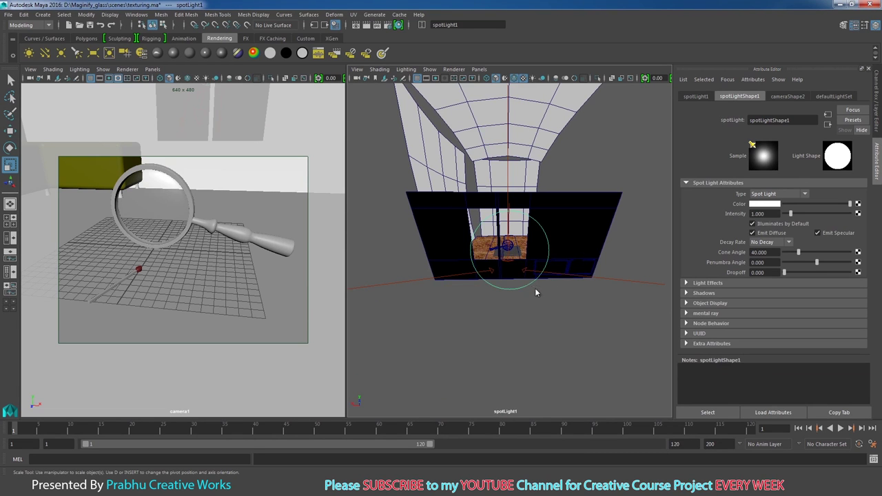
Step: Return the view to the persp camera and orbit to check the light's placement
{"action": "key", "text": "space"}
{"action": "left_click", "coordinate": [558, 276]}
{"action": "mouse_move", "coordinate": [559, 276]}
{"action": "left_mouse_down", "text": "alt"}
{"action": "mouse_move", "coordinate": [581, 267]}
{"action": "mouse_move", "coordinate": [596, 242]}
{"action": "mouse_move", "coordinate": [537, 249]}
{"action": "mouse_move", "coordinate": [587, 212]}
{"action": "left_mouse_up", "text": "alt"}
{"action": "scroll", "coordinate": [580, 267], "scroll_direction": "down", "scroll_amount": 10}
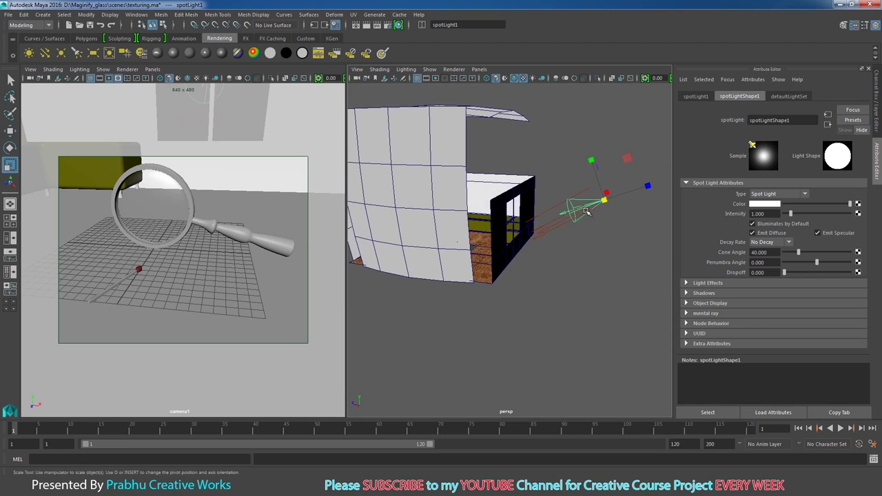
{"action": "left_click_drag", "start_coordinate": [551, 237], "coordinate": [533, 235], "text": "alt"}
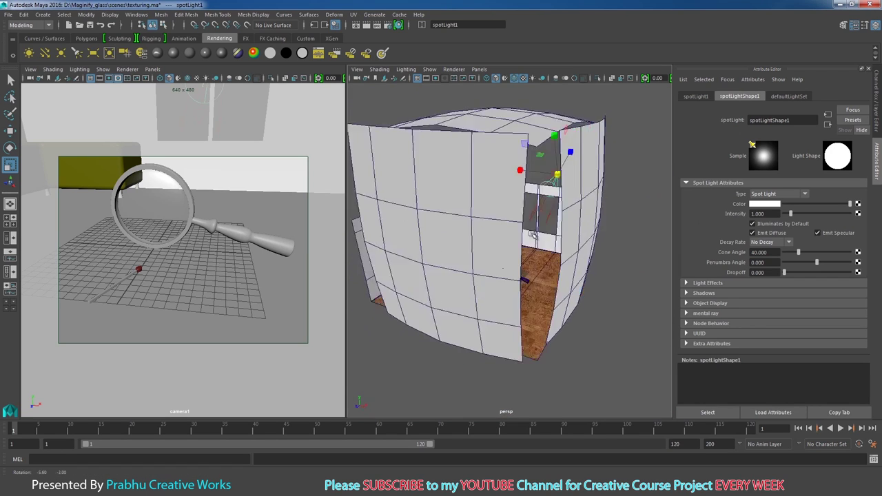
{"action": "scroll", "coordinate": [533, 234], "scroll_direction": "up", "scroll_amount": 5}
{"action": "scroll", "coordinate": [521, 238], "scroll_direction": "up", "scroll_amount": 5}
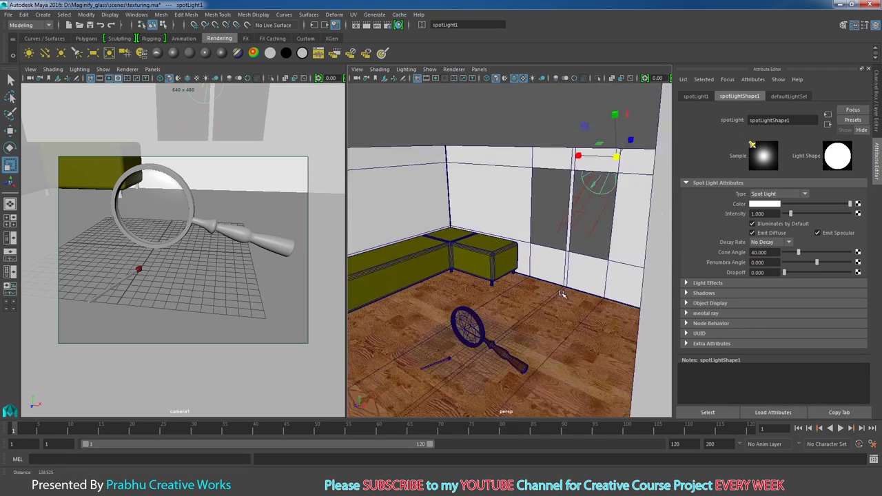
{"action": "scroll", "coordinate": [562, 294], "scroll_direction": "up", "scroll_amount": 2}
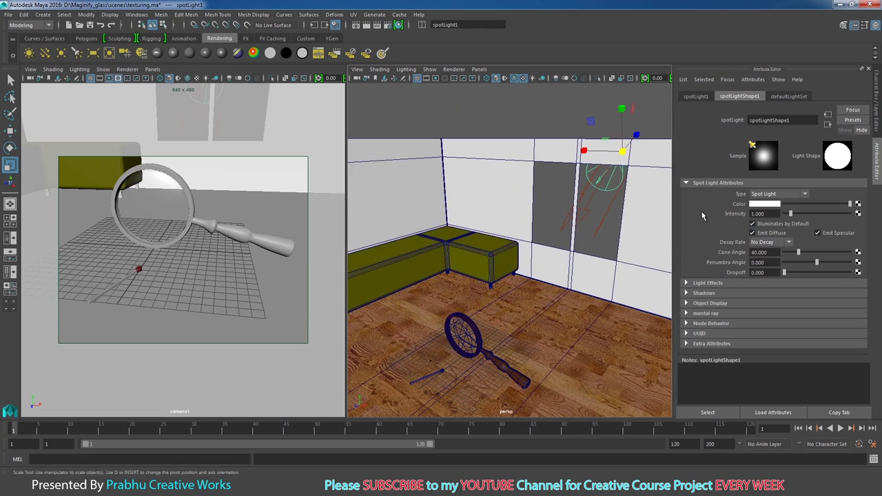
Step: Set the spot light's intensity to 0
{"action": "left_click_drag", "start_coordinate": [562, 227], "coordinate": [576, 235], "text": "alt"}
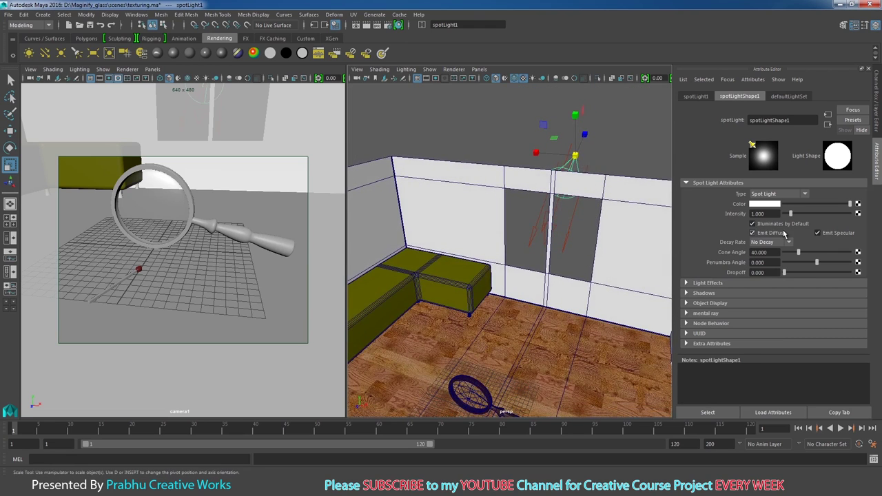
{"action": "left_click", "coordinate": [770, 215]}
{"action": "type", "text": "0.000"}
{"action": "key", "text": "Return"}
Step: Enable photon emission with photon intensity 8000 and exponent 2, then render a test frame
{"action": "left_click", "coordinate": [714, 315]}
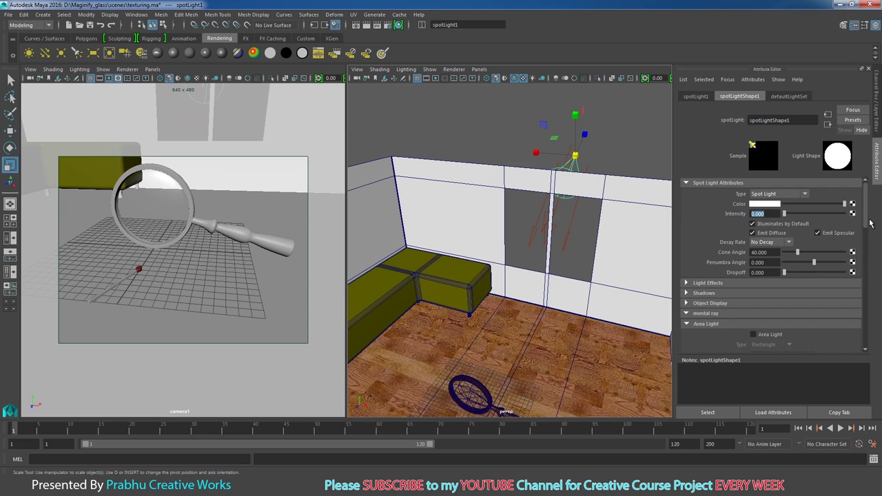
{"action": "mouse_move", "coordinate": [867, 223]}
{"action": "left_mouse_down"}
{"action": "mouse_move", "coordinate": [874, 265]}
{"action": "mouse_move", "coordinate": [798, 271]}
{"action": "left_mouse_up"}
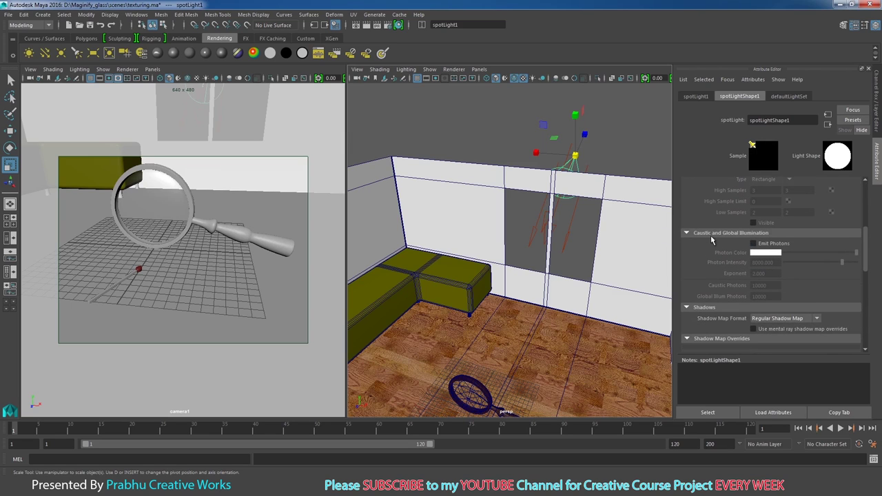
{"action": "left_click", "coordinate": [754, 244]}
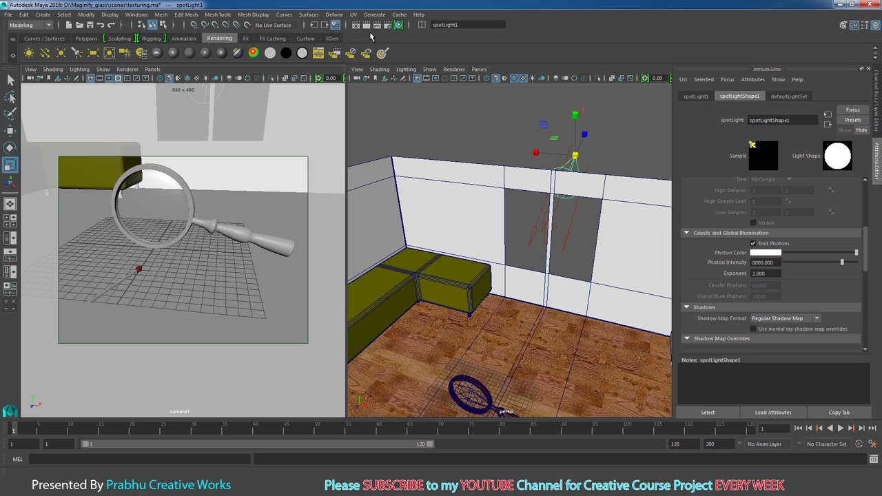
{"action": "left_click", "coordinate": [370, 25]}
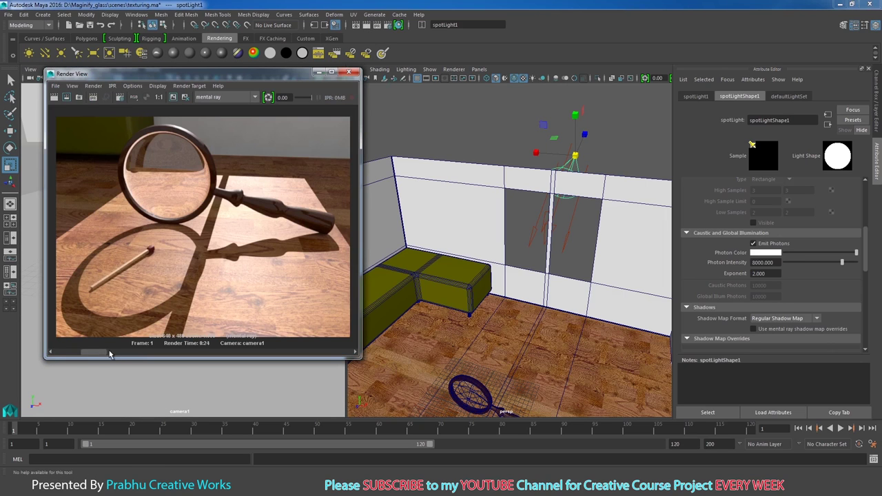
Step: Close the test render and verify Caustics is checked in the Render Settings Quality tab
{"action": "mouse_move", "coordinate": [68, 354]}
{"action": "left_mouse_down"}
{"action": "mouse_move", "coordinate": [123, 355]}
{"action": "mouse_move", "coordinate": [58, 358]}
{"action": "left_mouse_up"}
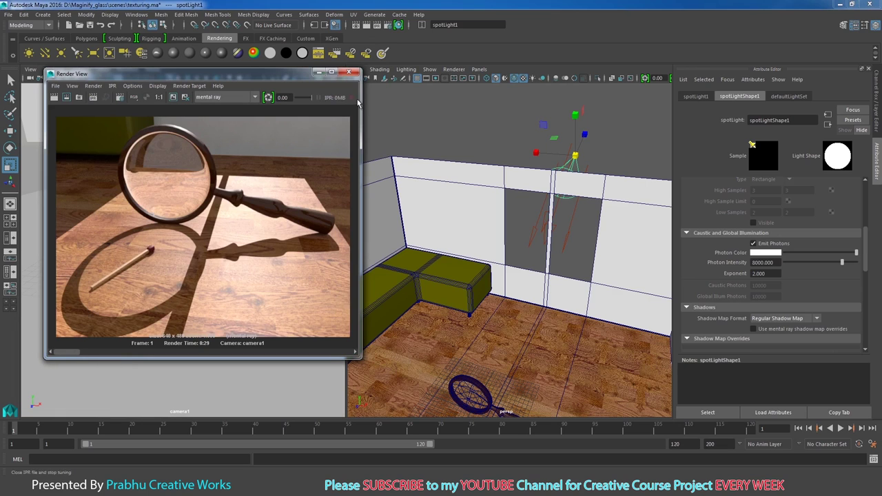
{"action": "left_click", "coordinate": [349, 71]}
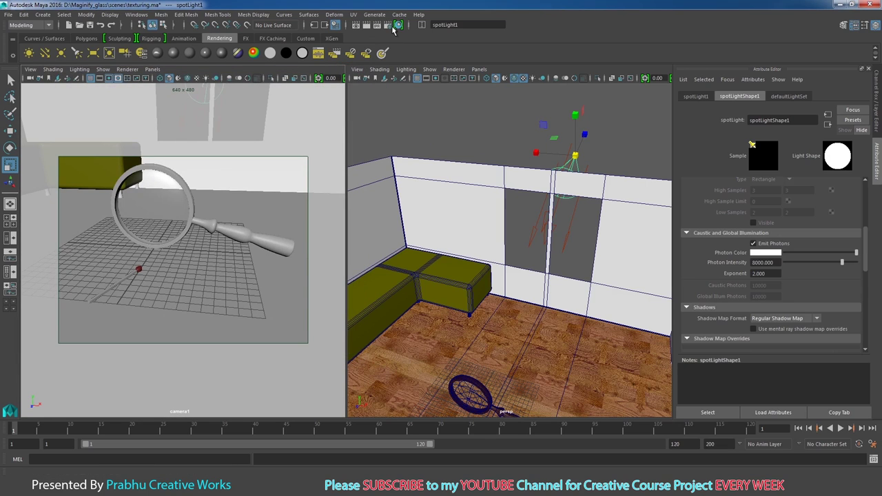
{"action": "left_click", "coordinate": [387, 24]}
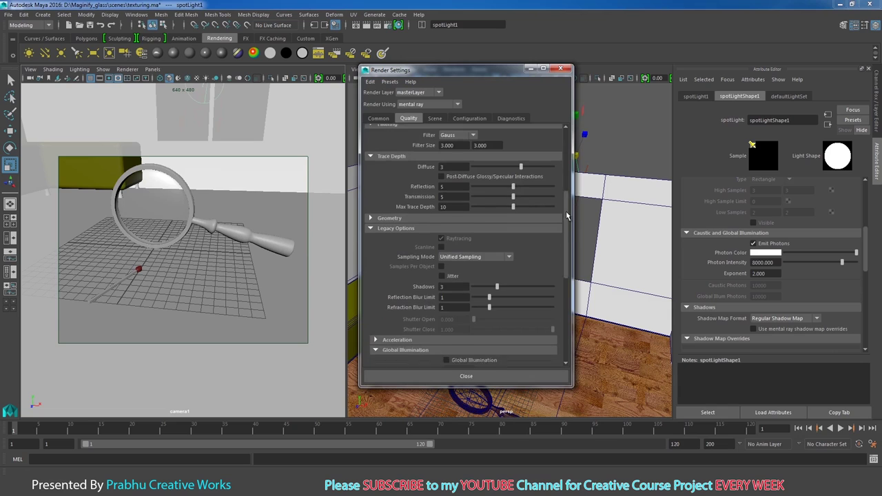
{"action": "scroll", "coordinate": [493, 272], "scroll_direction": "down", "scroll_amount": 8}
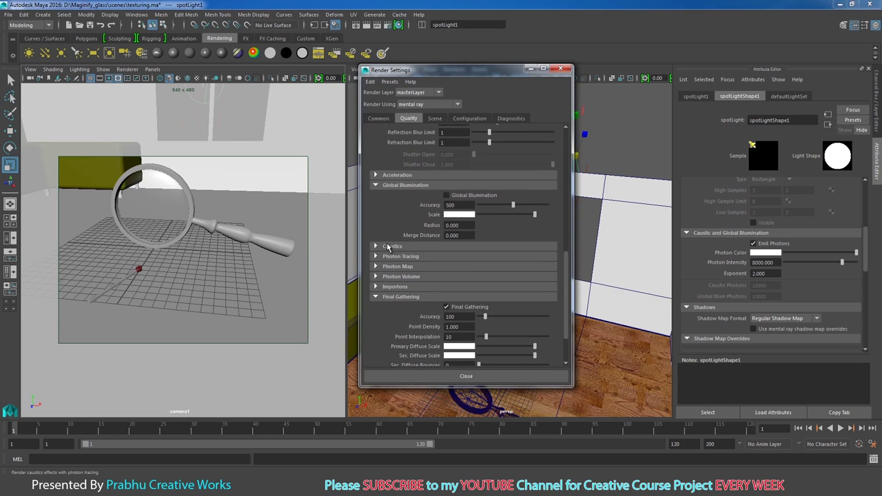
{"action": "left_click", "coordinate": [382, 247]}
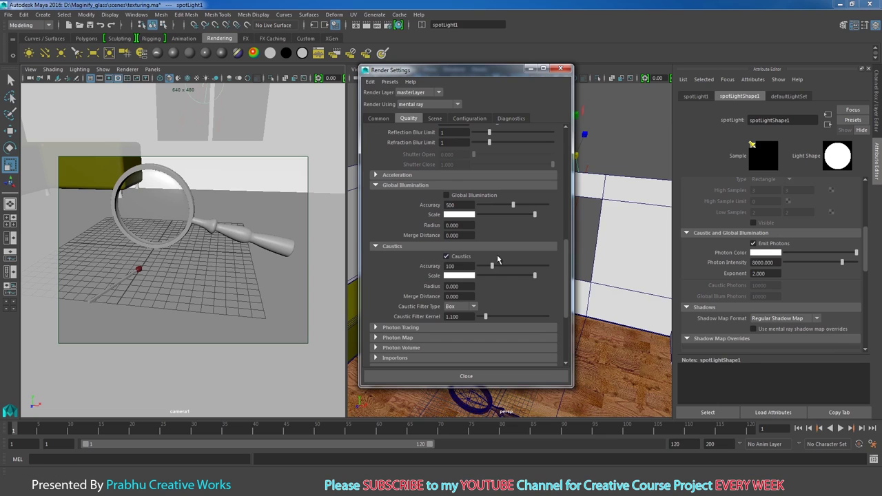
{"action": "left_click", "coordinate": [560, 68]}
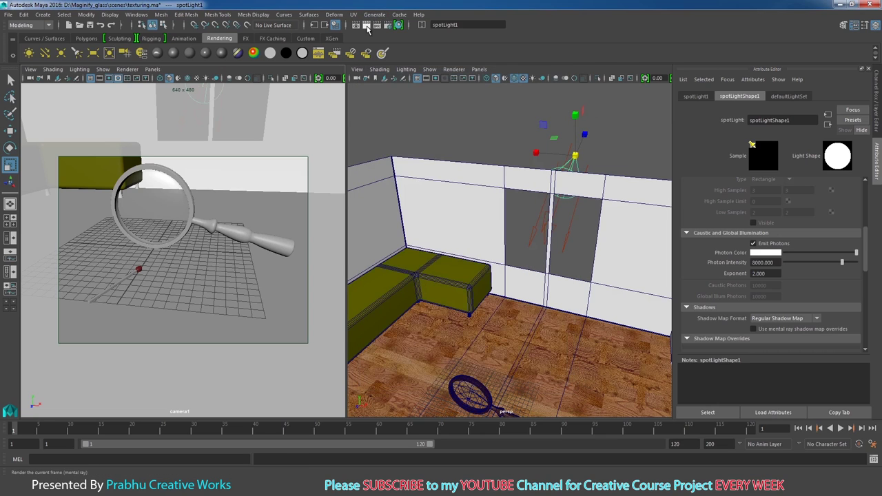
Step: Render the camera view with mental ray and reselect spotLight1
{"action": "left_click", "coordinate": [367, 25]}
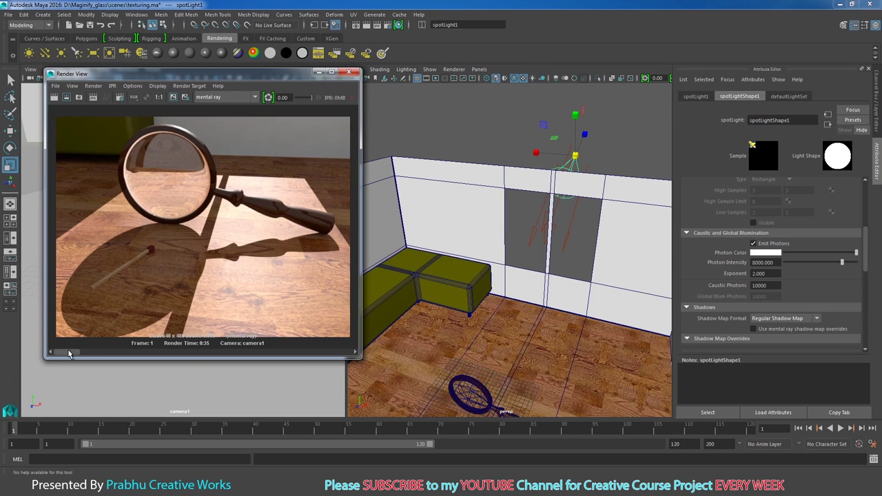
{"action": "left_click_drag", "start_coordinate": [73, 353], "coordinate": [82, 351]}
{"action": "left_click", "coordinate": [600, 158]}
{"action": "left_click", "coordinate": [576, 158]}
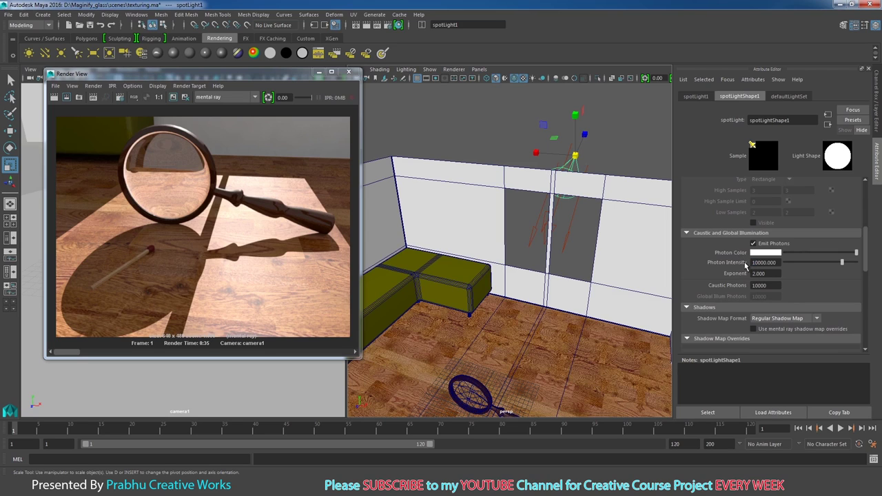
Step: Set photon intensity to 10000, re-render, and compare with the previous render
{"action": "double_click", "coordinate": [763, 265]}
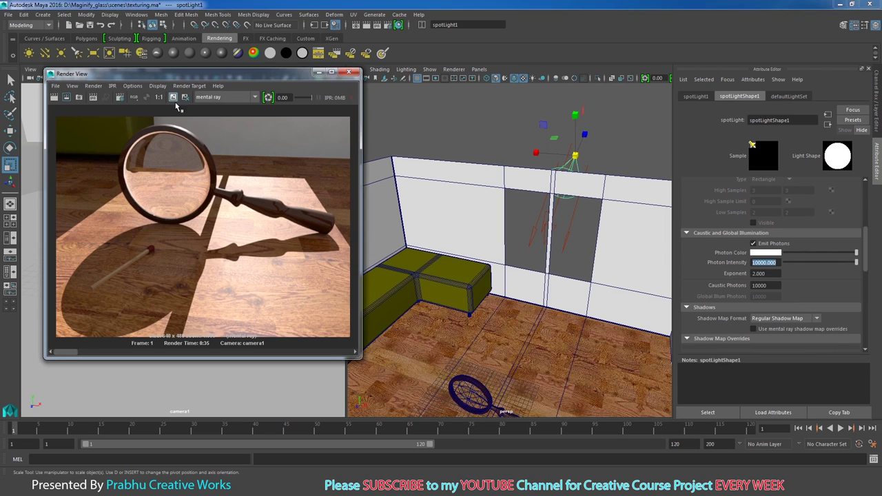
{"action": "left_click", "coordinate": [54, 98]}
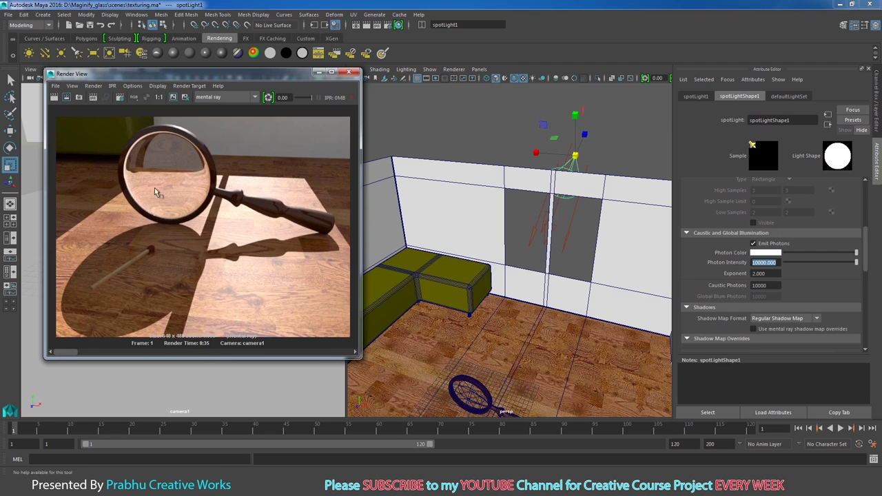
{"action": "left_click", "coordinate": [111, 353]}
{"action": "left_click_drag", "start_coordinate": [89, 354], "coordinate": [66, 357]}
{"action": "left_click", "coordinate": [755, 263]}
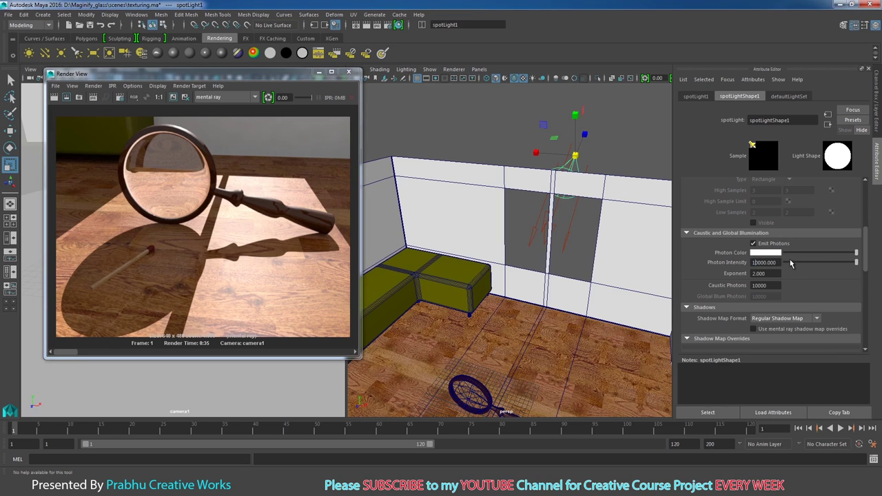
Step: Set photon intensity to 100000, re-render, and compare with the earlier render
{"action": "key", "text": "Return"}
{"action": "left_click", "coordinate": [182, 105]}
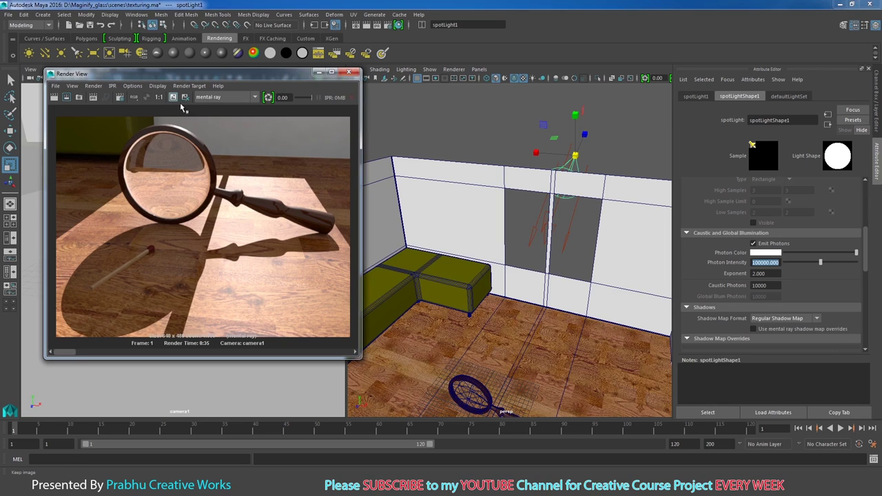
{"action": "left_click", "coordinate": [55, 98]}
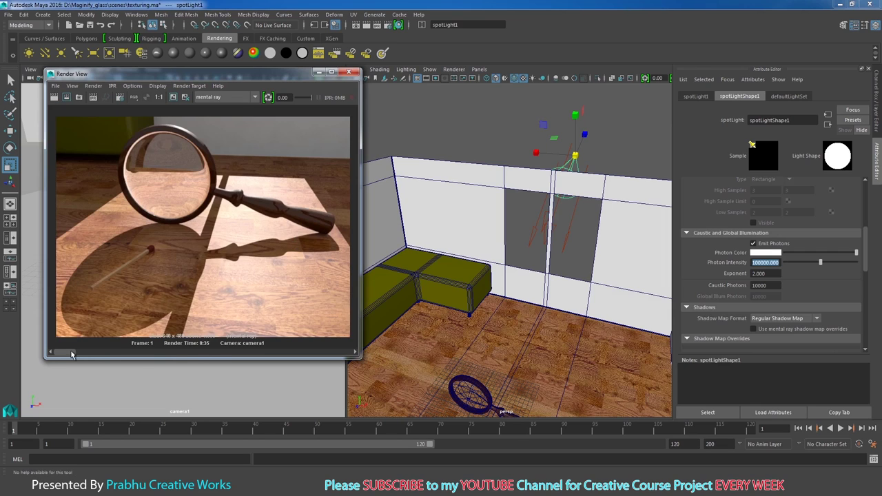
{"action": "mouse_move", "coordinate": [71, 355]}
{"action": "left_mouse_down"}
{"action": "mouse_move", "coordinate": [95, 356]}
{"action": "mouse_move", "coordinate": [93, 339]}
{"action": "left_mouse_up"}
{"action": "mouse_move", "coordinate": [61, 354]}
{"action": "left_mouse_down"}
{"action": "mouse_move", "coordinate": [76, 353]}
{"action": "mouse_move", "coordinate": [68, 353]}
{"action": "left_mouse_up"}
{"action": "left_click", "coordinate": [68, 353]}
Step: Raise photon intensity to 500000 and re-render
{"action": "left_click", "coordinate": [757, 261]}
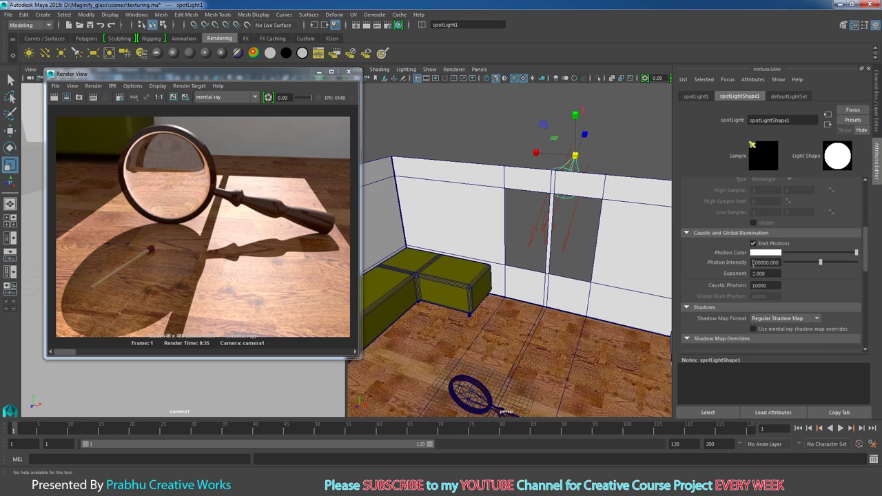
{"action": "type", "text": "5"}
{"action": "key", "text": "Return"}
{"action": "left_click", "coordinate": [177, 104]}
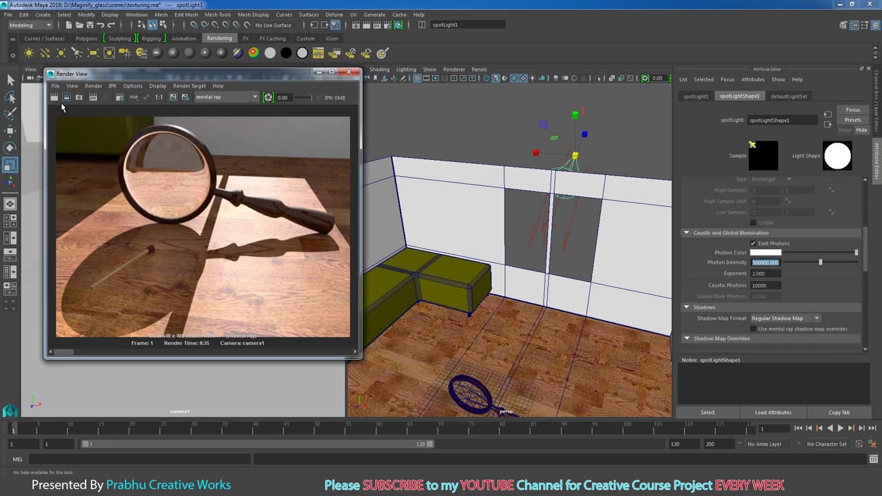
{"action": "left_click", "coordinate": [54, 97]}
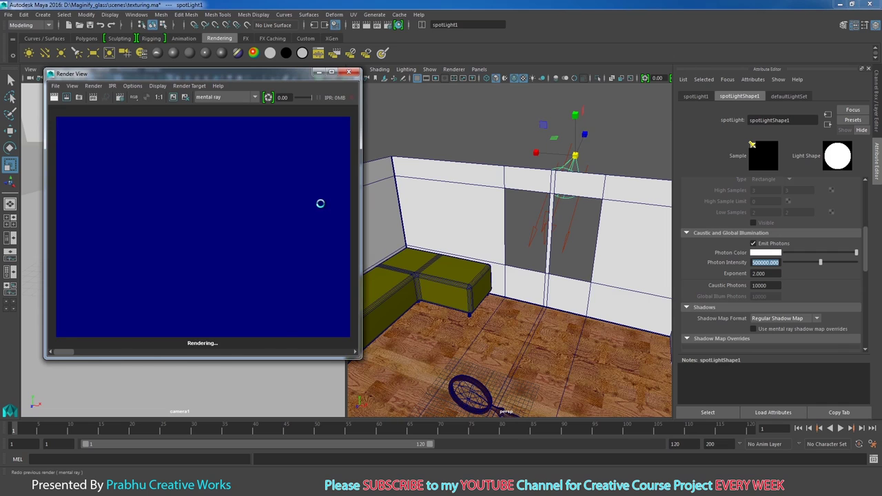
{"action": "mouse_move", "coordinate": [69, 355]}
{"action": "left_mouse_down"}
{"action": "mouse_move", "coordinate": [95, 351]}
{"action": "mouse_move", "coordinate": [64, 357]}
{"action": "left_mouse_up"}
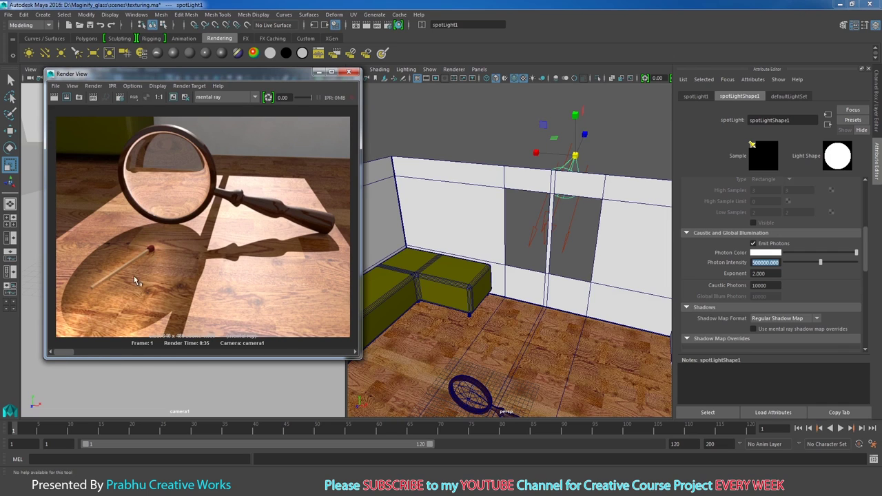
{"action": "mouse_move", "coordinate": [67, 355]}
{"action": "left_mouse_down"}
{"action": "mouse_move", "coordinate": [76, 355]}
{"action": "mouse_move", "coordinate": [61, 355]}
{"action": "left_mouse_up"}
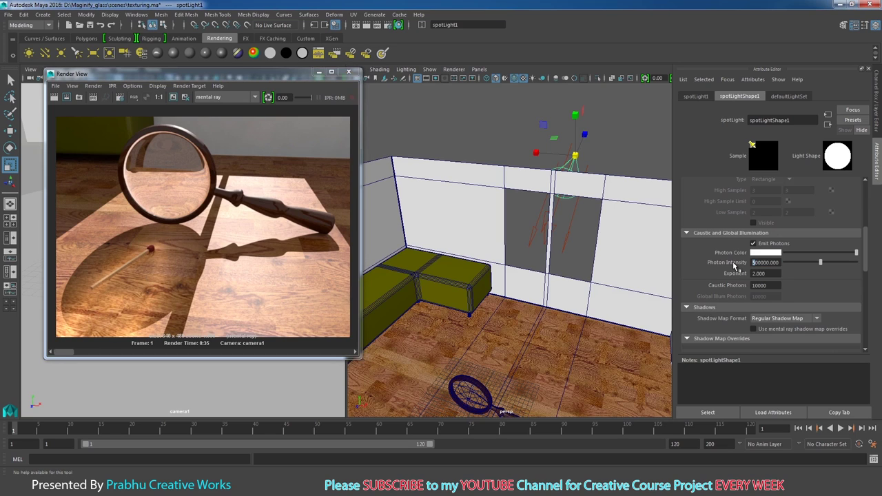
{"action": "type", "text": "800000.000"}
Step: Raise photon intensity to 800000 and higher, re-render, and compare stored renders
{"action": "key", "text": "Return"}
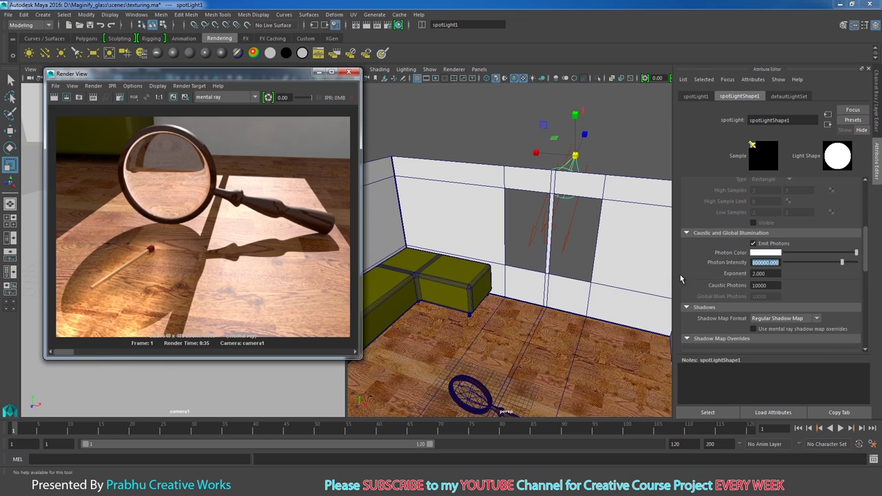
{"action": "type", "text": "1000000.000"}
{"action": "key", "text": "Return"}
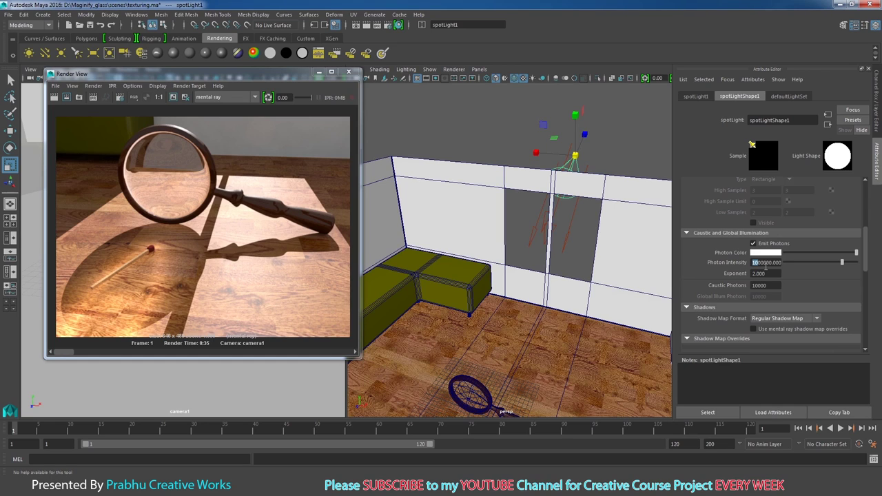
{"action": "key", "text": "Return"}
{"action": "left_click", "coordinate": [172, 100]}
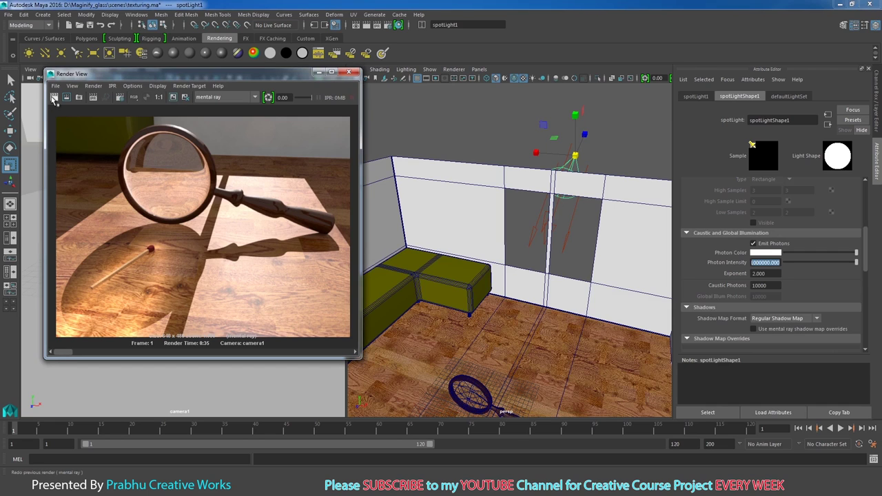
{"action": "left_click", "coordinate": [53, 98]}
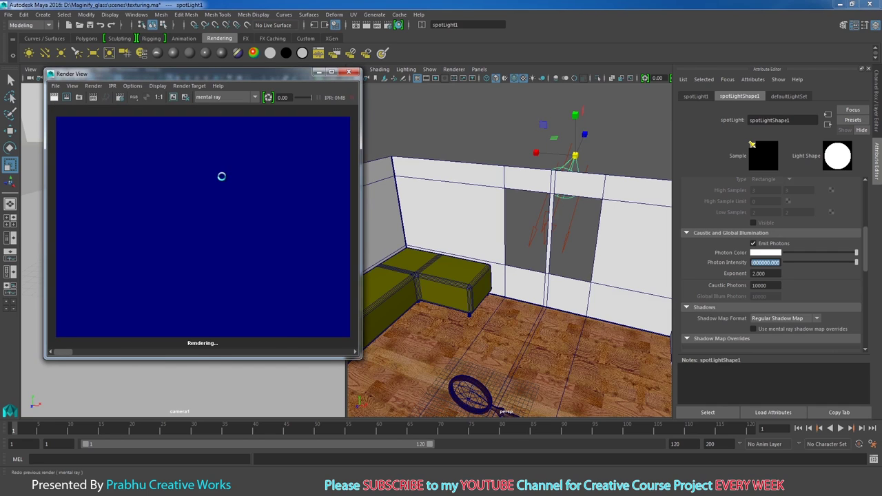
{"action": "left_click", "coordinate": [79, 353]}
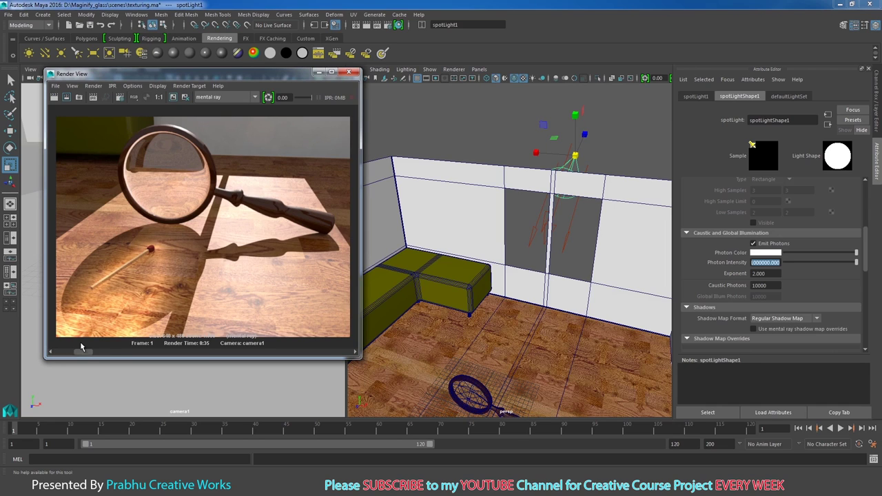
{"action": "left_click_drag", "start_coordinate": [80, 352], "coordinate": [62, 353]}
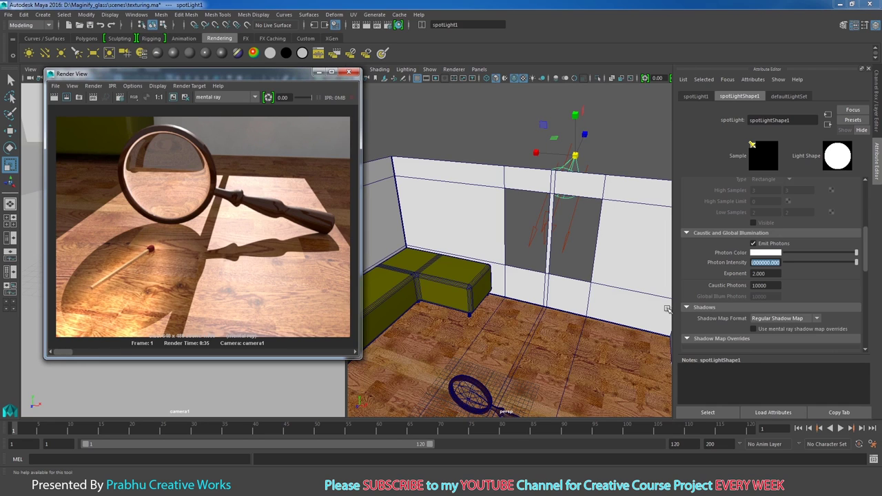
Step: Push photon intensity further and re-render until a bright caustic spot appears
{"action": "key", "text": "Return"}
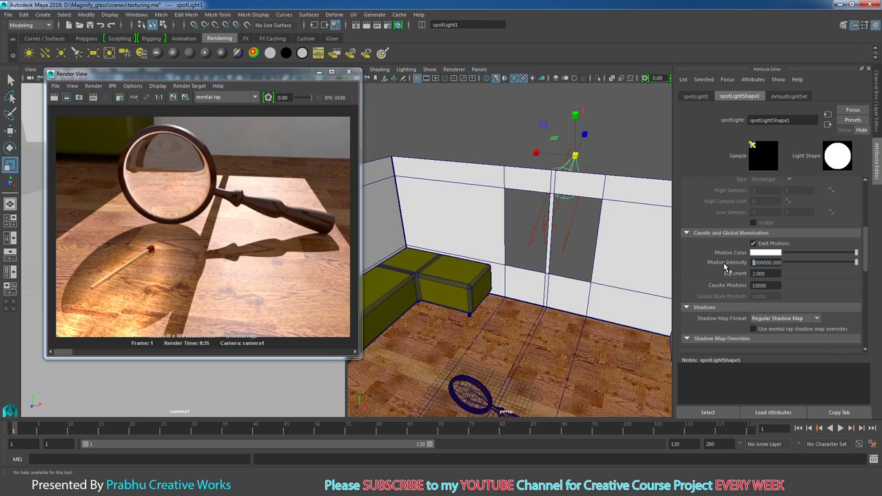
{"action": "type", "text": "5000000.000"}
{"action": "key", "text": "Return"}
{"action": "left_click", "coordinate": [753, 264]}
{"action": "left_click", "coordinate": [54, 97]}
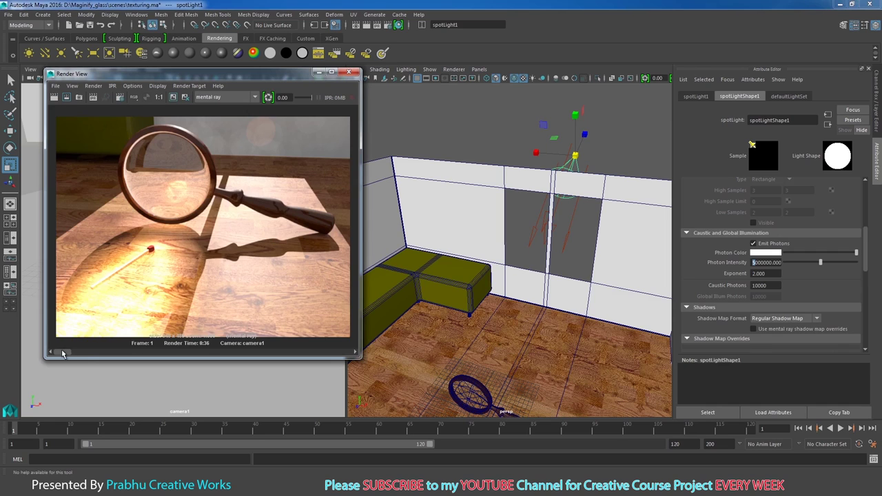
{"action": "mouse_move", "coordinate": [62, 354]}
{"action": "left_mouse_down"}
{"action": "mouse_move", "coordinate": [83, 354]}
{"action": "mouse_move", "coordinate": [62, 355]}
{"action": "left_mouse_up"}
{"action": "left_click", "coordinate": [756, 266]}
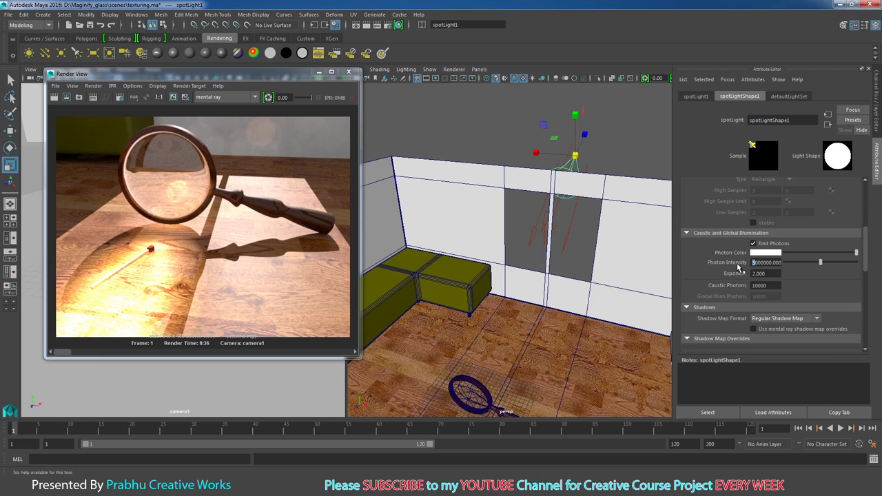
{"action": "type", "text": "1"}
{"action": "key", "text": "Return"}
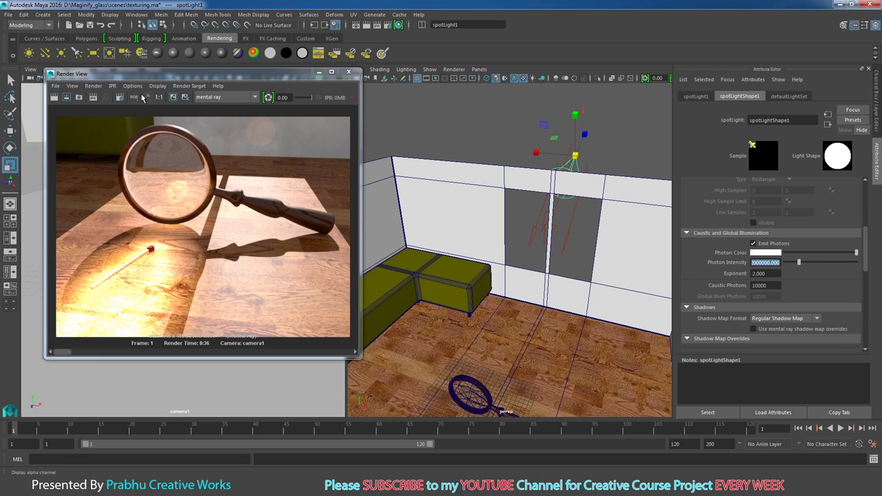
{"action": "left_click", "coordinate": [54, 97]}
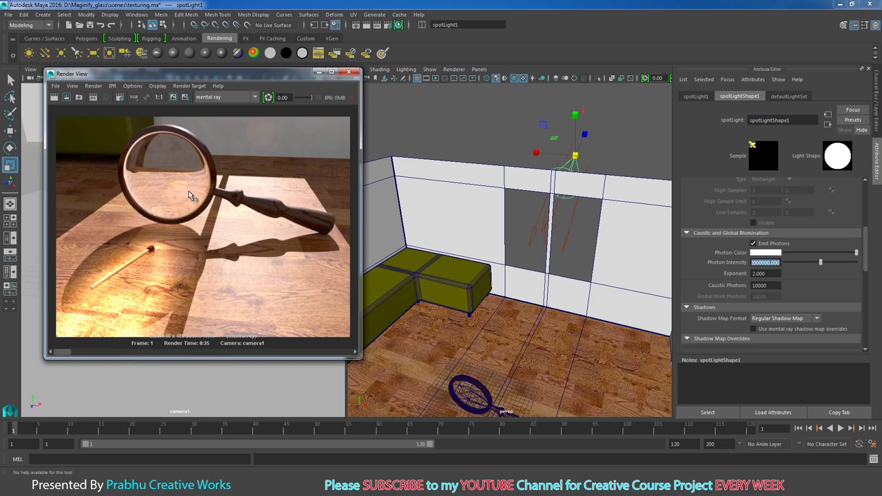
{"action": "left_click", "coordinate": [70, 353]}
{"action": "left_click", "coordinate": [69, 354]}
Step: Reselect the spotlight and look through it in the viewport
{"action": "left_click", "coordinate": [601, 150]}
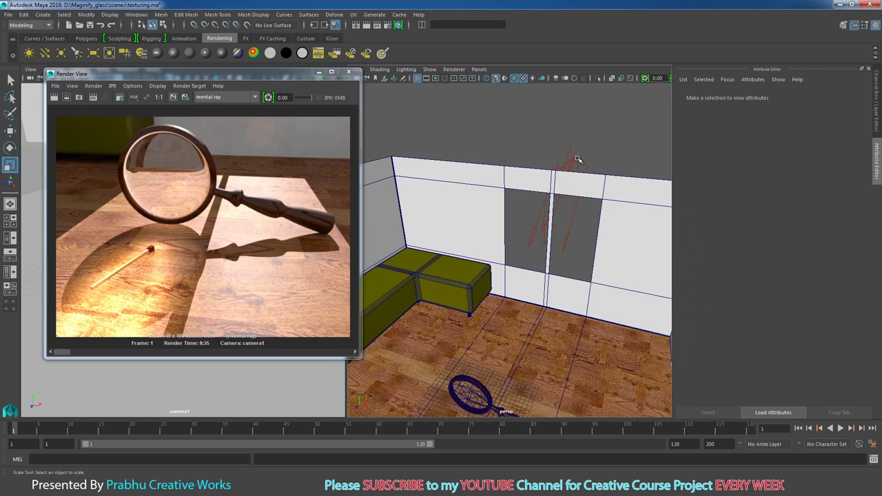
{"action": "left_click", "coordinate": [575, 158]}
{"action": "left_click", "coordinate": [479, 69]}
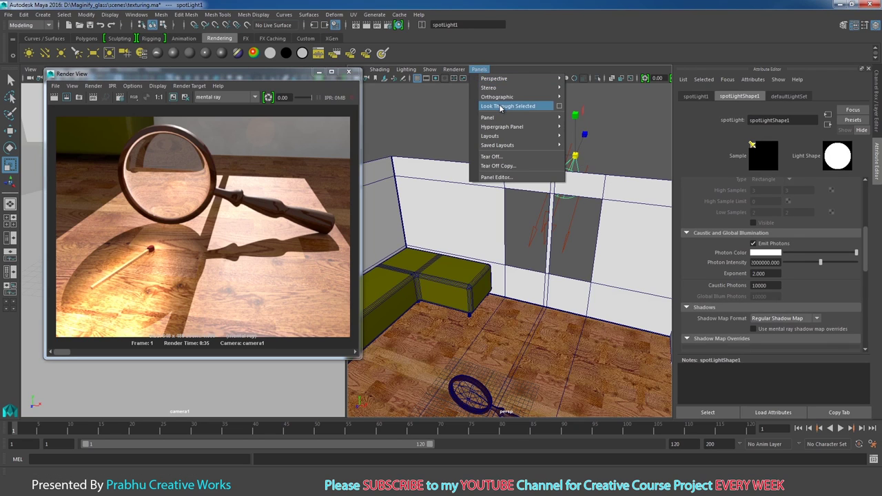
{"action": "left_click", "coordinate": [502, 106]}
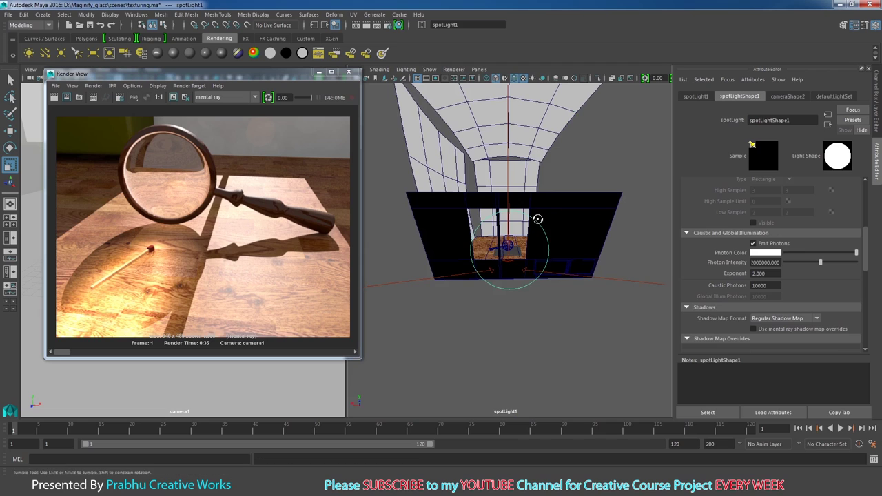
{"action": "left_click_drag", "start_coordinate": [538, 219], "coordinate": [533, 232], "text": "alt"}
{"action": "key", "text": "r"}
{"action": "key", "text": "alt"}
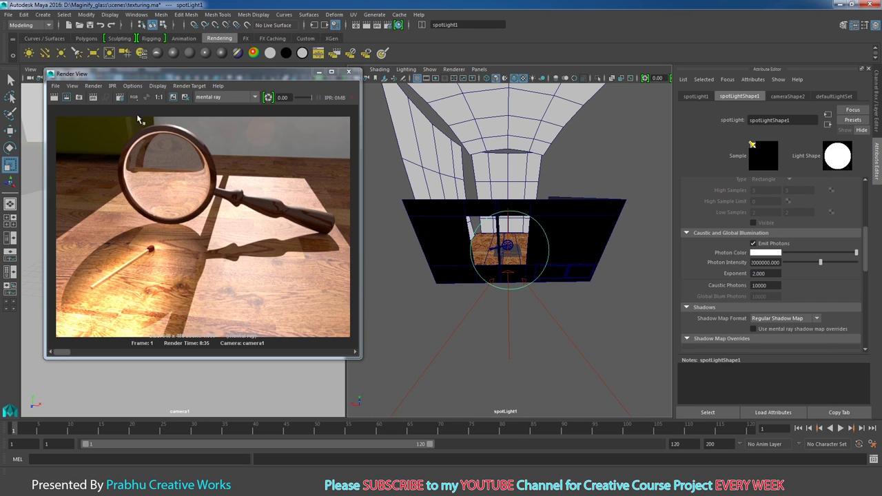
Step: Keep the current render, re-render the scene, and compare in the image history
{"action": "left_click", "coordinate": [174, 97]}
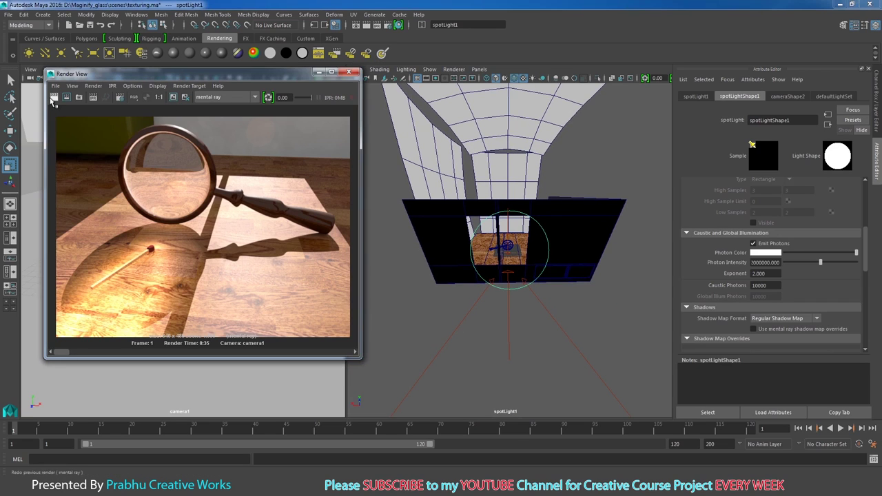
{"action": "left_click", "coordinate": [54, 97]}
{"action": "left_click_drag", "start_coordinate": [72, 354], "coordinate": [61, 354]}
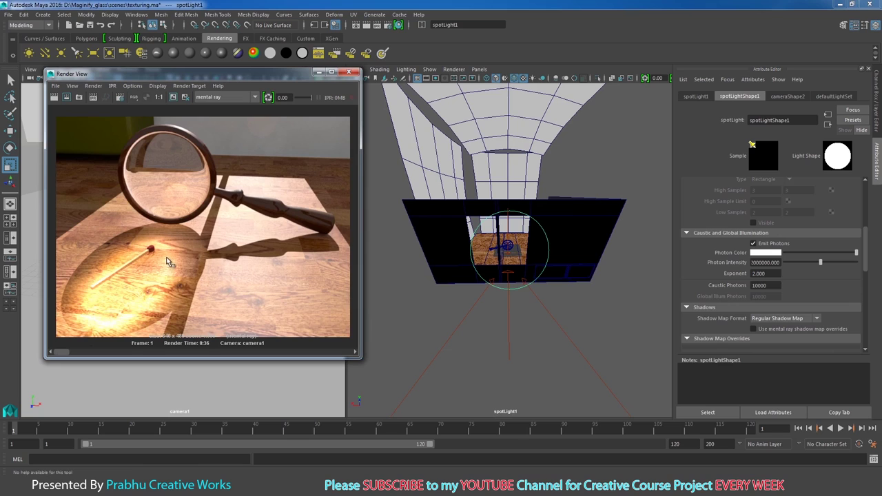
{"action": "left_click_drag", "start_coordinate": [68, 354], "coordinate": [61, 354]}
{"action": "left_click", "coordinate": [754, 284]}
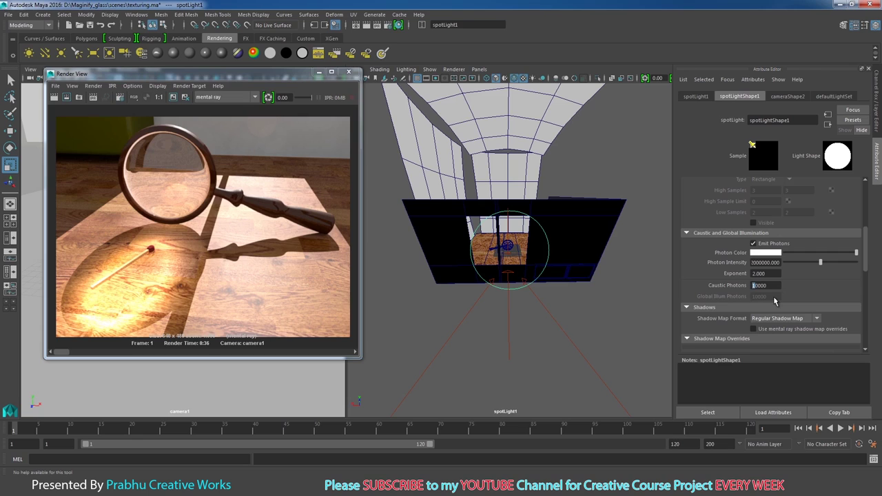
{"action": "type", "text": "50000"}
Step: Set Caustic Photons to 50000, keep the image, and re-render
{"action": "key", "text": "Return"}
{"action": "left_click", "coordinate": [173, 98]}
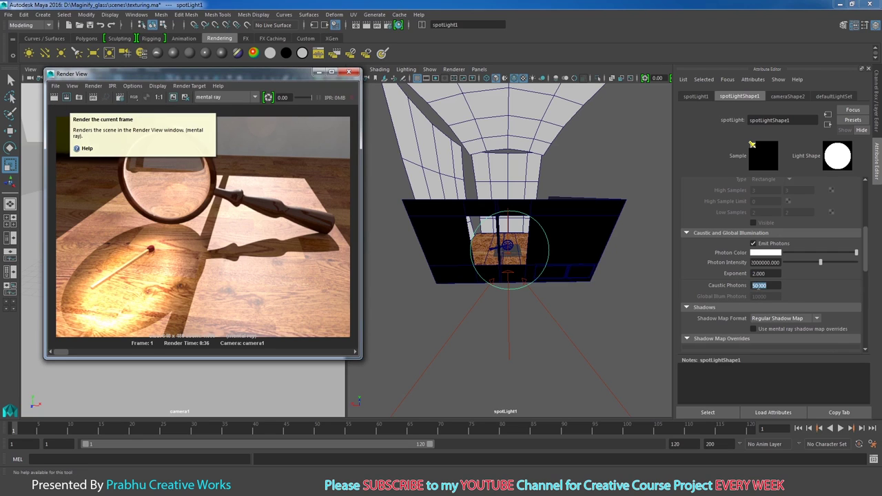
{"action": "left_click", "coordinate": [756, 287]}
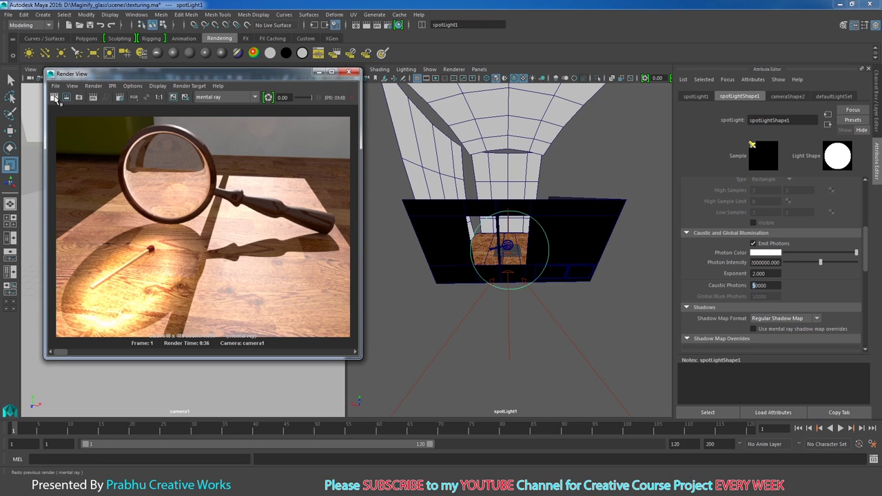
{"action": "left_click", "coordinate": [54, 98]}
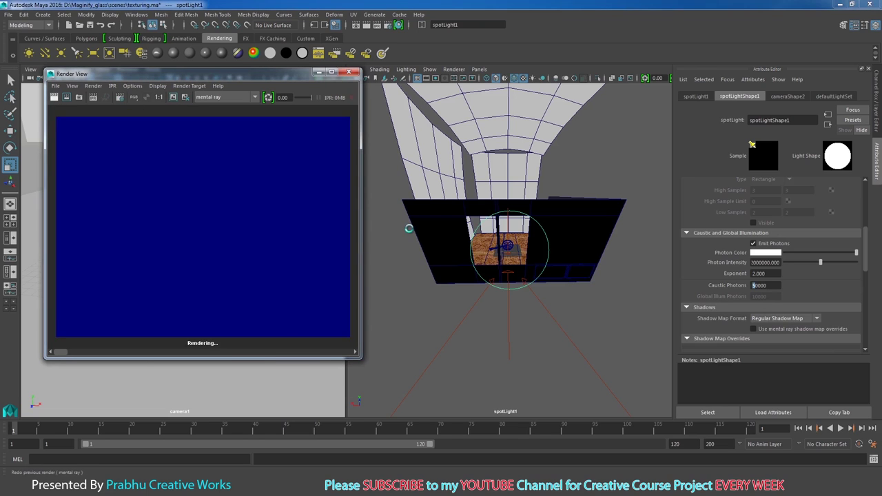
Step: Compare the stored renders and confirm Caustic Photons at 50000
{"action": "left_click", "coordinate": [70, 353]}
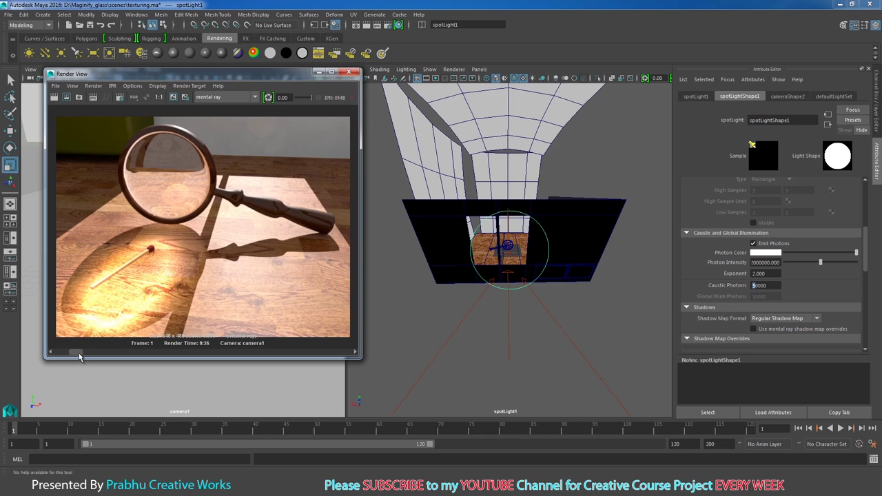
{"action": "left_click_drag", "start_coordinate": [80, 351], "coordinate": [60, 352]}
{"action": "left_click", "coordinate": [72, 353]}
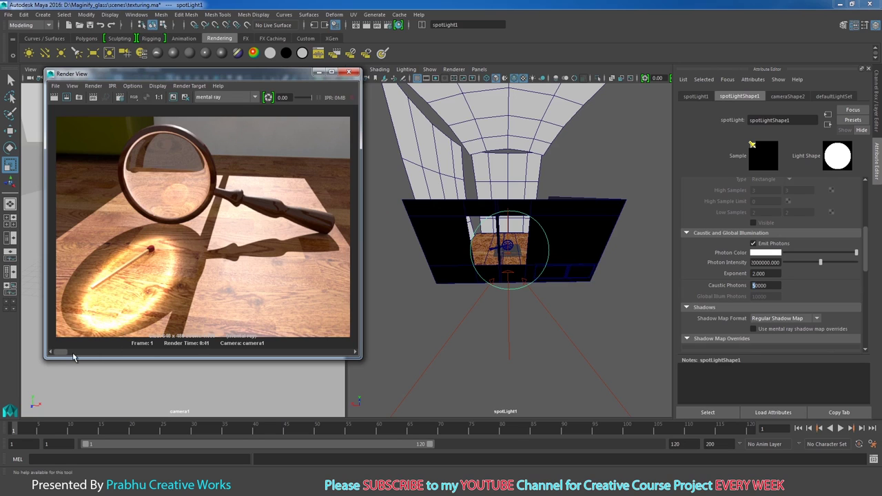
{"action": "left_click_drag", "start_coordinate": [62, 355], "coordinate": [74, 354]}
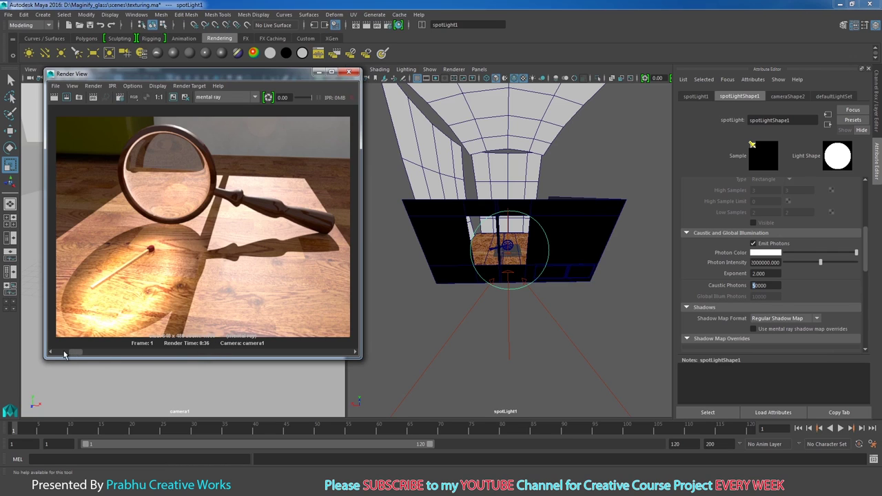
{"action": "left_click_drag", "start_coordinate": [74, 354], "coordinate": [56, 353]}
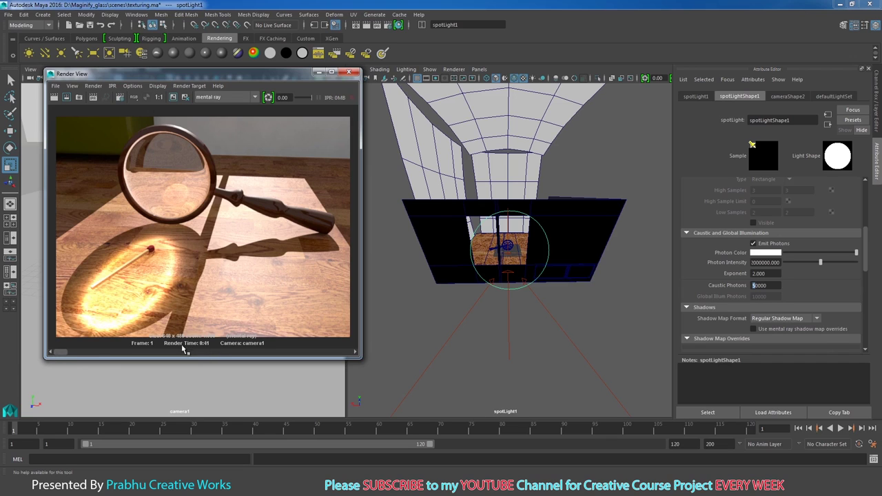
{"action": "left_click", "coordinate": [761, 288]}
{"action": "type", "text": "0"}
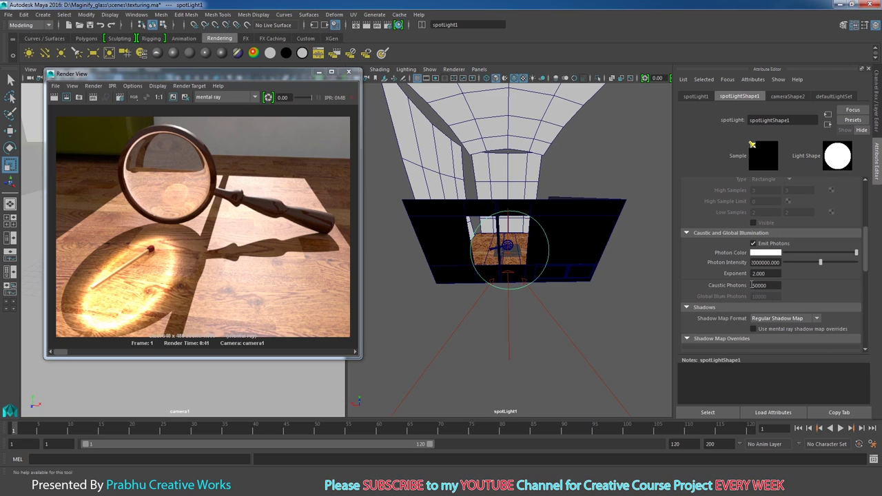
{"action": "key", "text": "Return"}
Step: Switch the viewport to the persp camera, then select and frame the magnifying glass
{"action": "left_click", "coordinate": [479, 69]}
{"action": "mouse_move", "coordinate": [495, 78]}
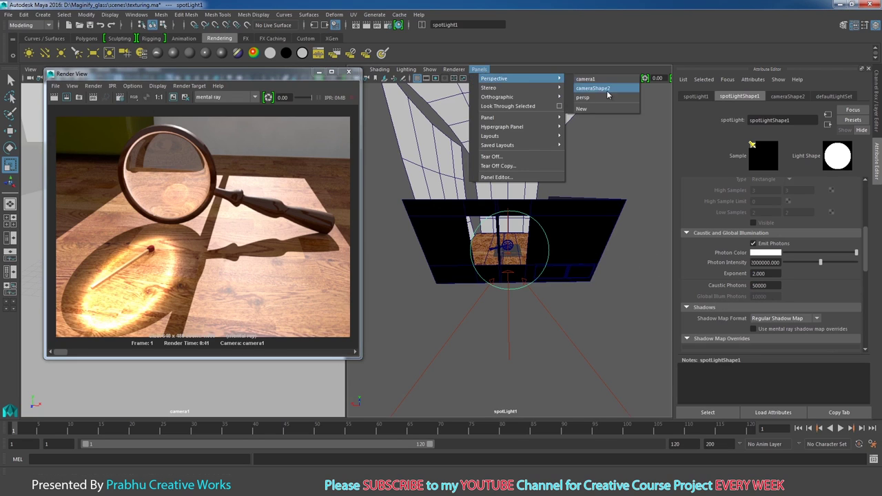
{"action": "left_click", "coordinate": [583, 97]}
{"action": "mouse_move", "coordinate": [551, 228]}
{"action": "left_mouse_down", "text": "alt"}
{"action": "mouse_move", "coordinate": [521, 229]}
{"action": "mouse_move", "coordinate": [544, 224]}
{"action": "left_mouse_up", "text": "alt"}
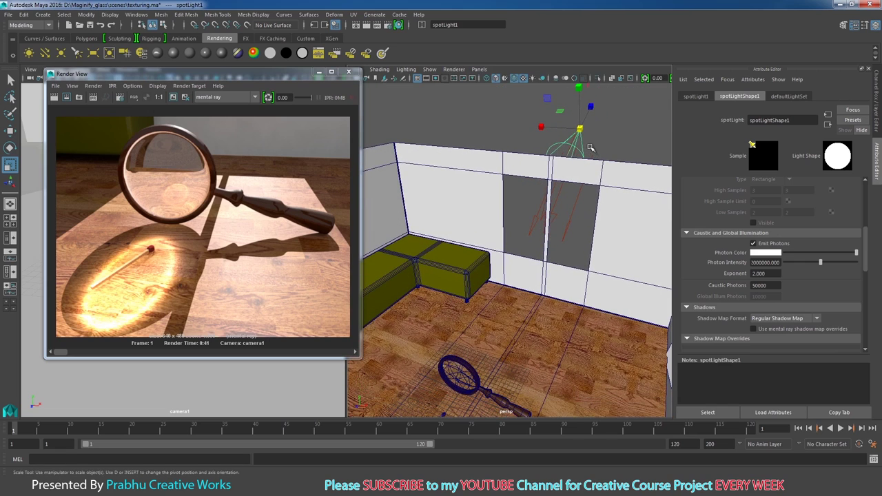
{"action": "left_click_drag", "start_coordinate": [536, 281], "coordinate": [524, 283], "text": "alt"}
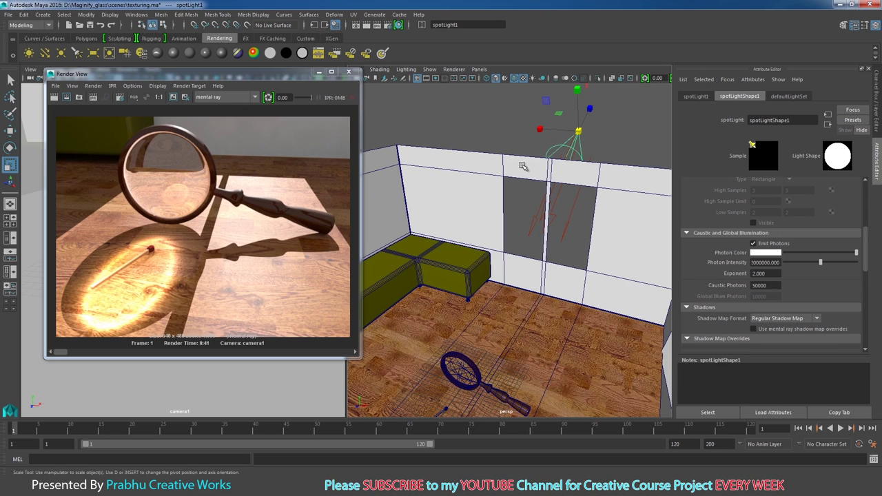
{"action": "left_click_drag", "start_coordinate": [457, 365], "coordinate": [469, 342], "text": "alt"}
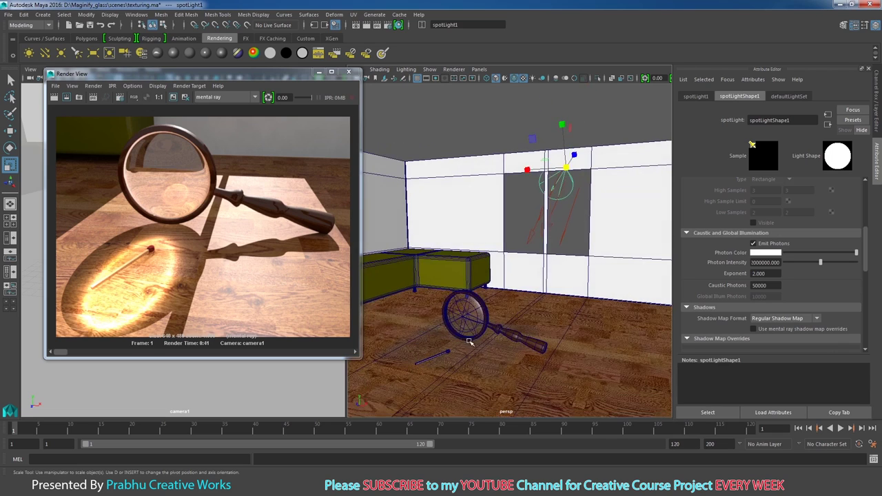
{"action": "right_click_drag", "start_coordinate": [469, 342], "coordinate": [537, 366], "text": "alt"}
{"action": "left_click", "coordinate": [471, 363]}
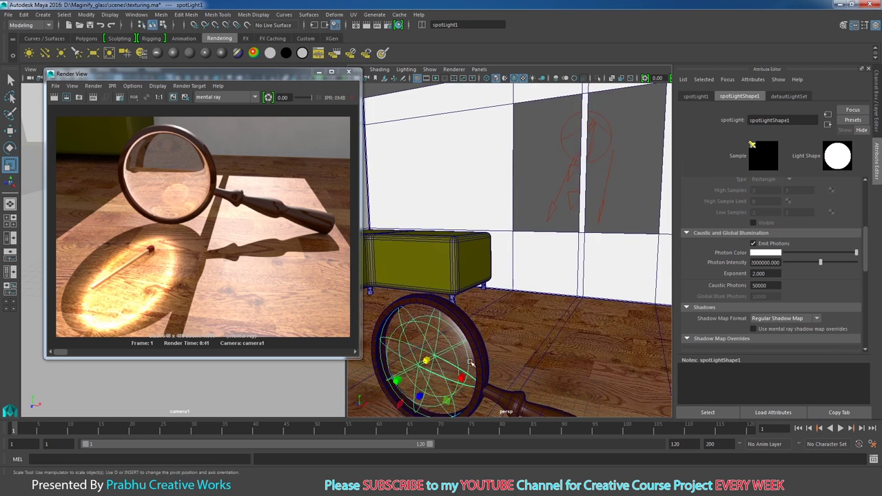
{"action": "key", "text": "f"}
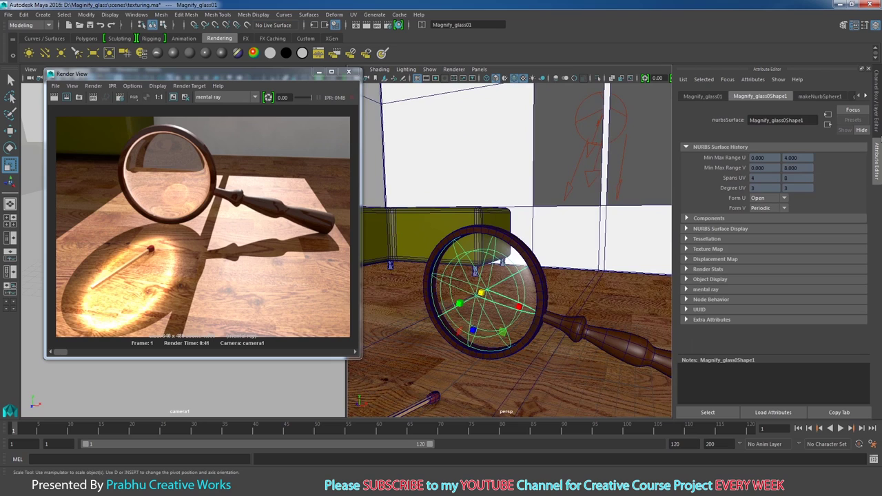
Step: Open the glass_blinn01 material and expand its mental ray settings
{"action": "left_click", "coordinate": [866, 96]}
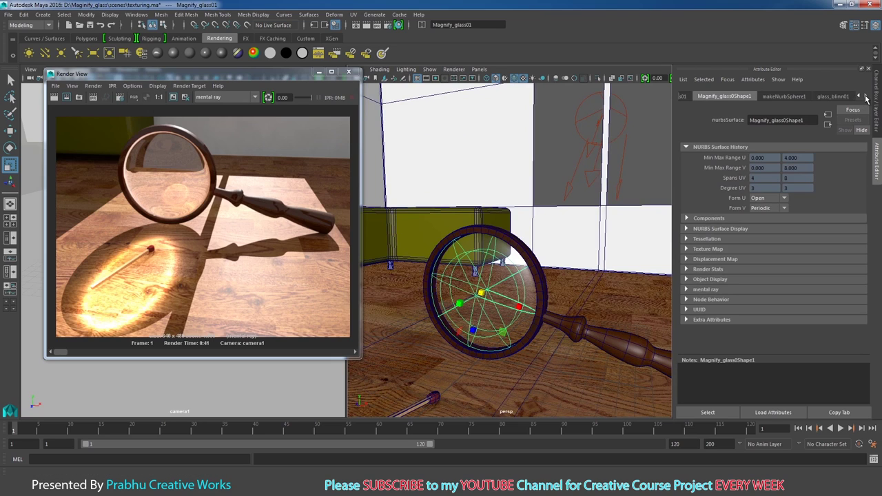
{"action": "left_click", "coordinate": [843, 97]}
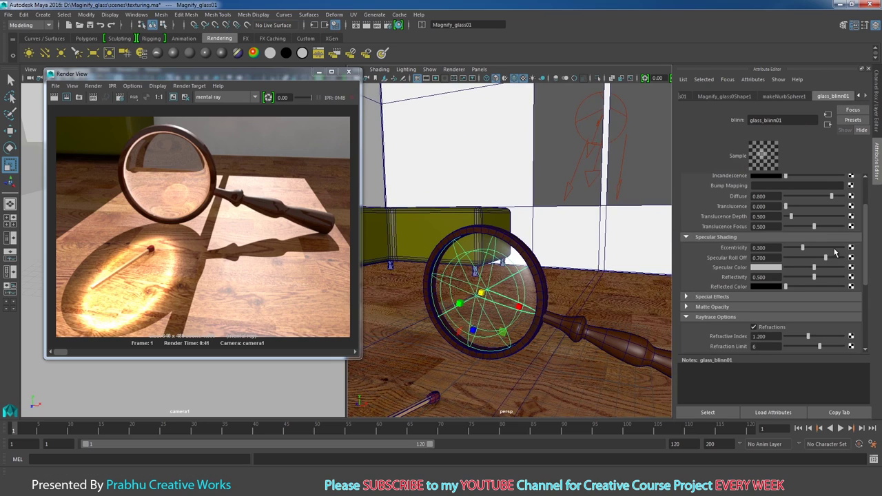
{"action": "left_click_drag", "start_coordinate": [574, 313], "coordinate": [611, 313], "text": "alt"}
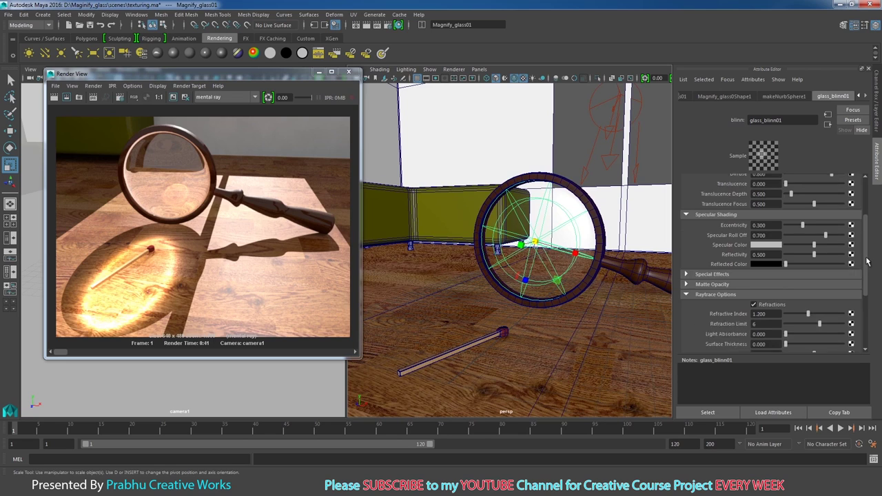
{"action": "left_click_drag", "start_coordinate": [866, 247], "coordinate": [867, 304]}
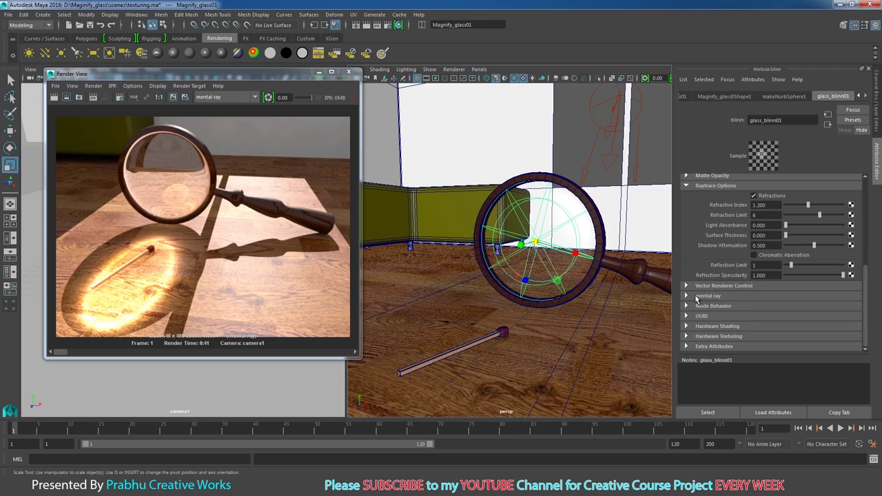
{"action": "left_click", "coordinate": [686, 296]}
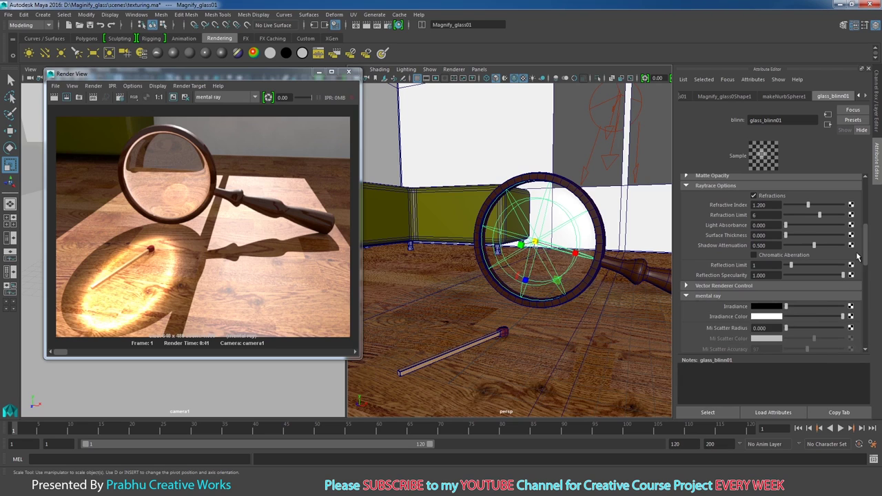
{"action": "mouse_move", "coordinate": [866, 250]}
{"action": "left_mouse_down"}
{"action": "mouse_move", "coordinate": [866, 304]}
{"action": "mouse_move", "coordinate": [852, 298]}
{"action": "left_mouse_up"}
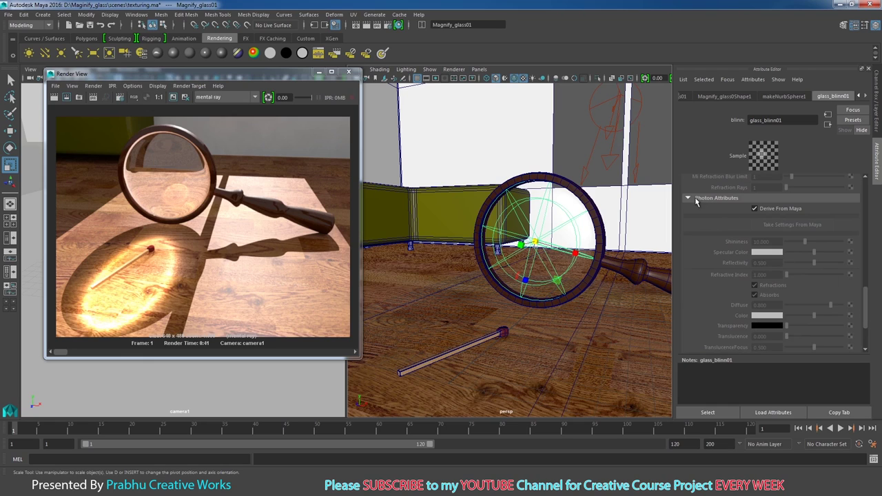
Step: Turn off Derive Photon Attributes from Maya and set Refractive Index to 1.400
{"action": "left_click", "coordinate": [755, 209]}
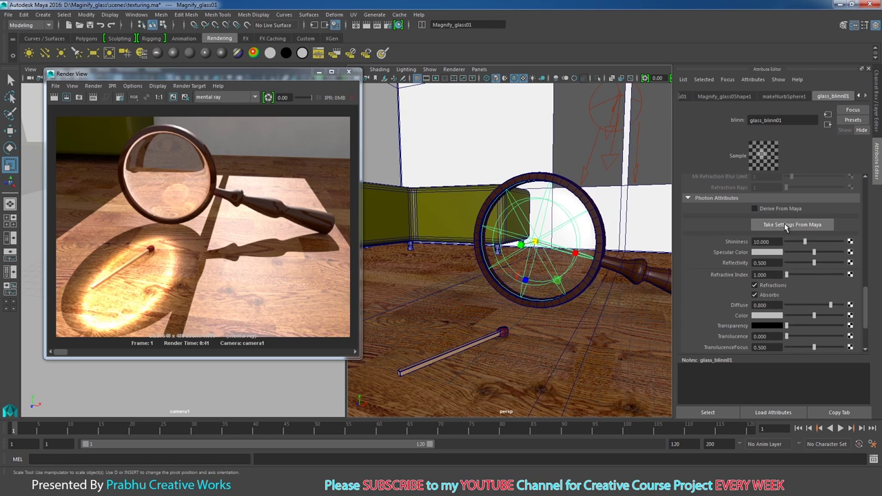
{"action": "left_click", "coordinate": [786, 226]}
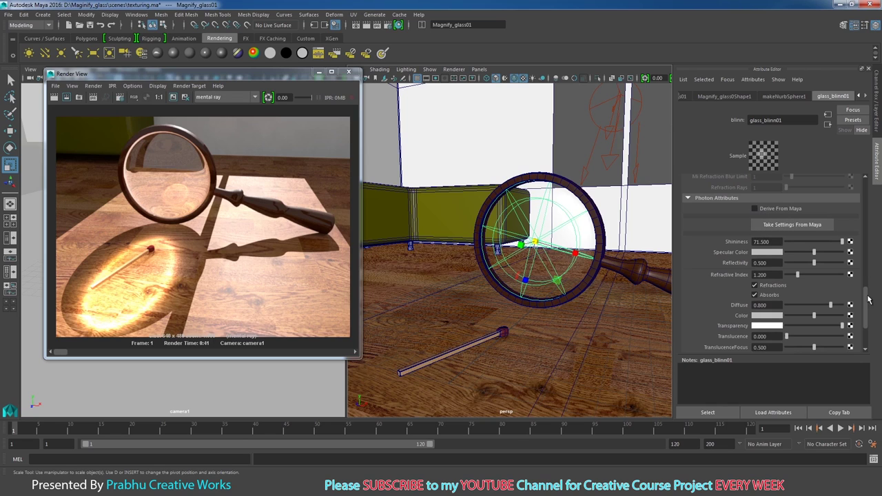
{"action": "left_click_drag", "start_coordinate": [869, 300], "coordinate": [860, 220]}
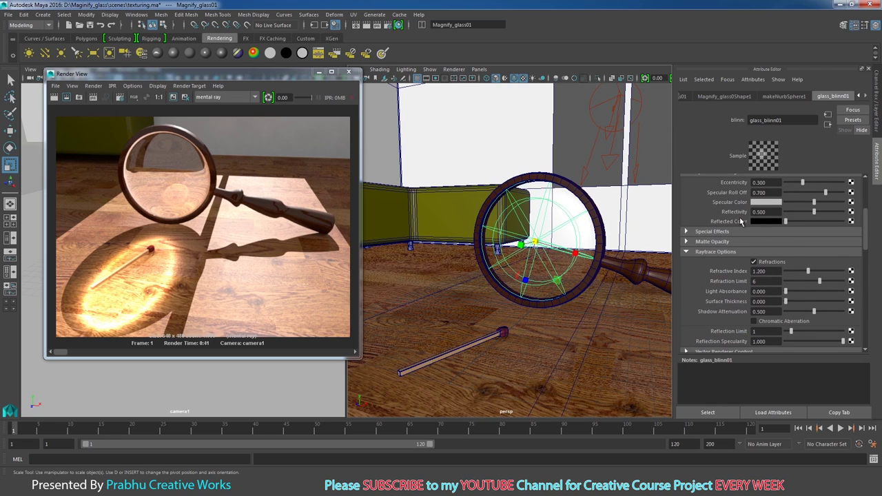
{"action": "scroll", "coordinate": [862, 227], "scroll_direction": "down", "scroll_amount": 2}
{"action": "scroll", "coordinate": [855, 238], "scroll_direction": "down", "scroll_amount": 2}
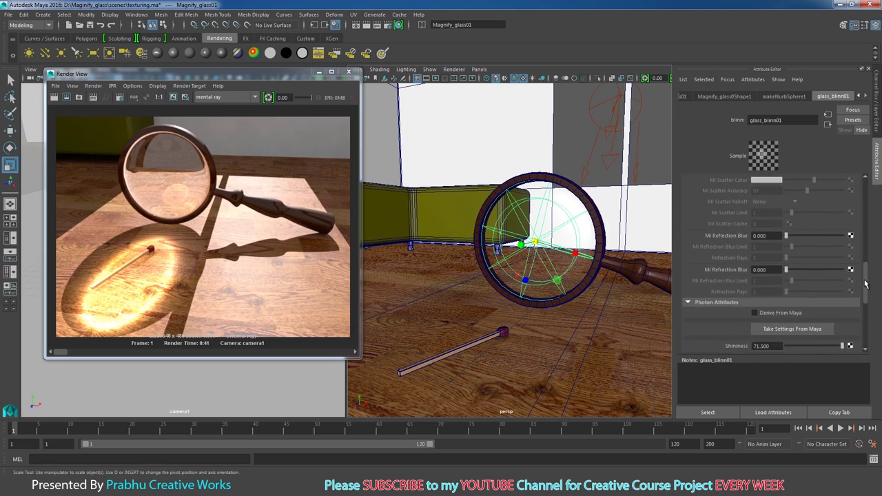
{"action": "scroll", "coordinate": [844, 251], "scroll_direction": "down", "scroll_amount": 2}
{"action": "scroll", "coordinate": [836, 262], "scroll_direction": "down", "scroll_amount": 2}
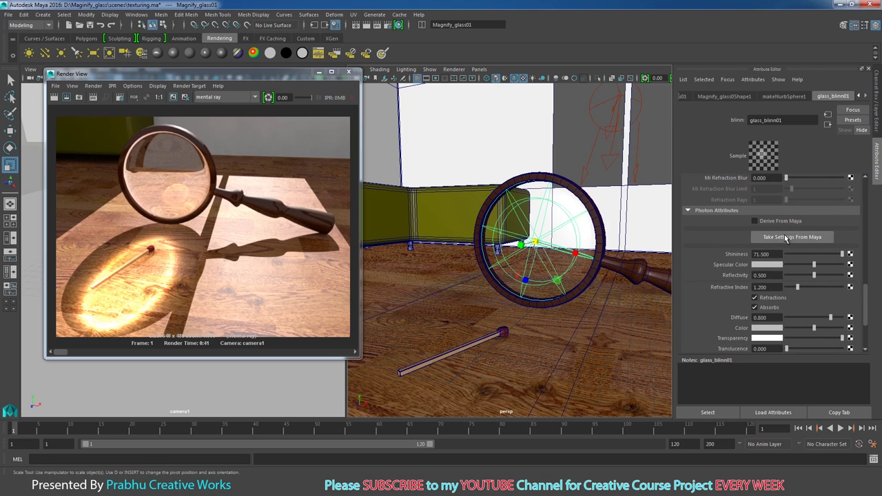
{"action": "left_click", "coordinate": [756, 222]}
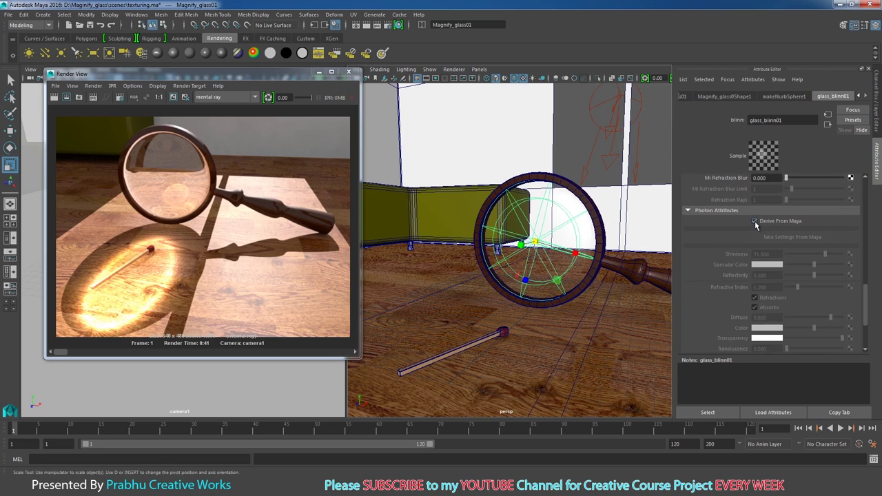
{"action": "left_click", "coordinate": [756, 222]}
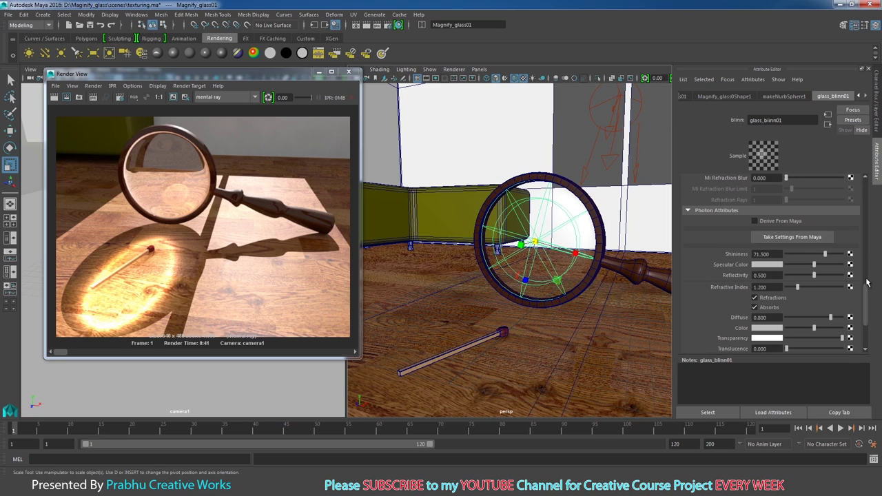
{"action": "left_click_drag", "start_coordinate": [867, 293], "coordinate": [867, 304]}
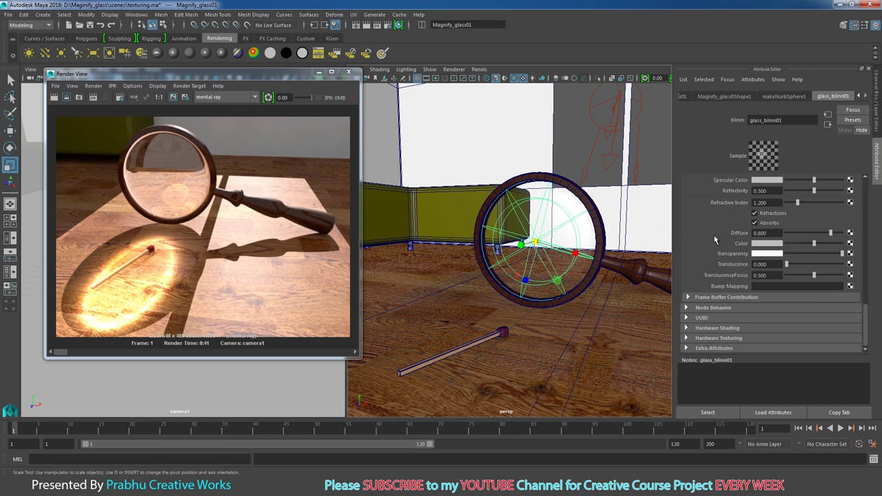
{"action": "left_click_drag", "start_coordinate": [774, 202], "coordinate": [743, 206]}
{"action": "type", "text": "1.400"}
Step: Set the glass refractive index to 1.4, keep the image, and render the caustics
{"action": "key", "text": "Return"}
{"action": "left_click", "coordinate": [174, 97]}
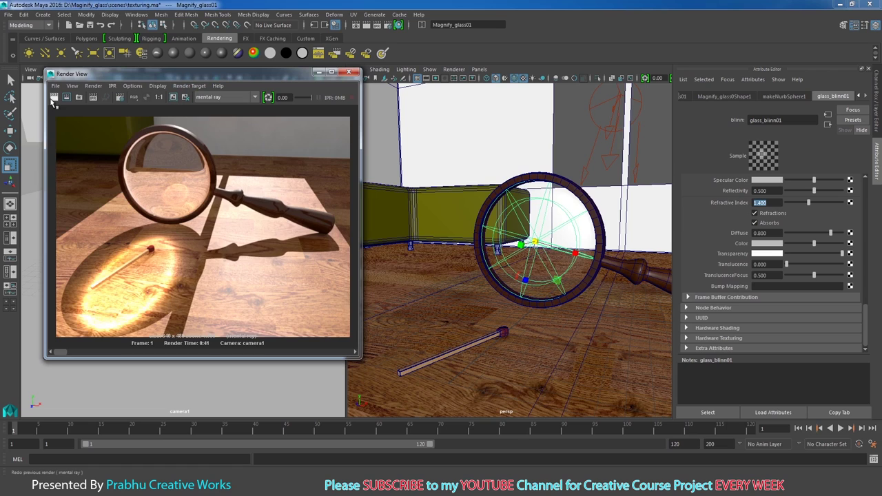
{"action": "left_click", "coordinate": [53, 99]}
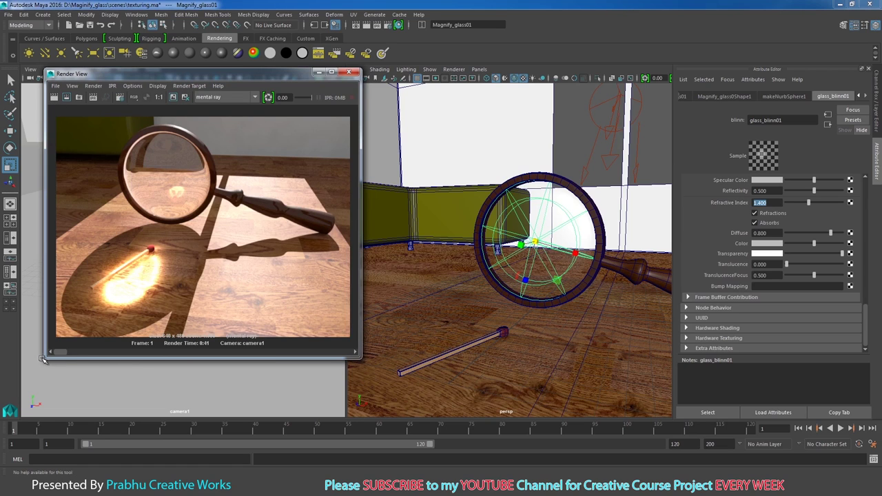
{"action": "left_click_drag", "start_coordinate": [60, 354], "coordinate": [60, 355]}
{"action": "left_click_drag", "start_coordinate": [66, 353], "coordinate": [58, 355]}
Step: Raise the refractive index to 1.6, re-render, and compare against the kept 1.4 render
{"action": "left_click", "coordinate": [774, 202]}
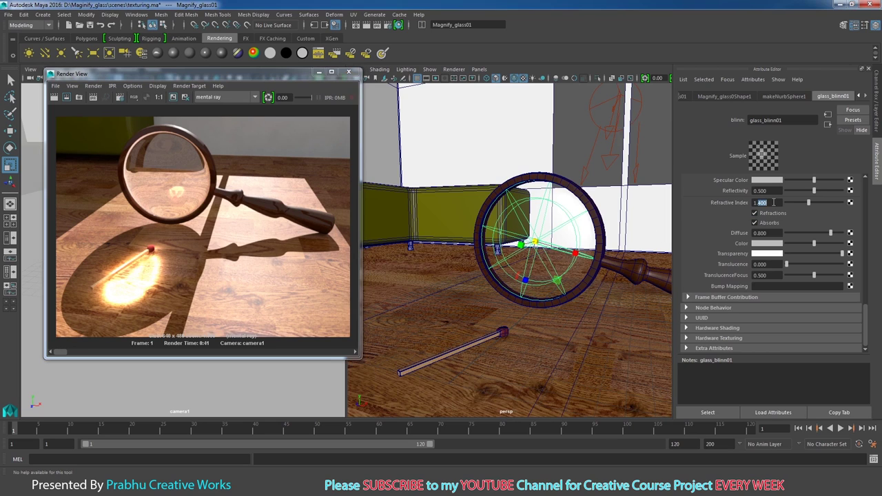
{"action": "type", "text": "1.6"}
{"action": "key", "text": "Return"}
{"action": "left_click", "coordinate": [174, 98]}
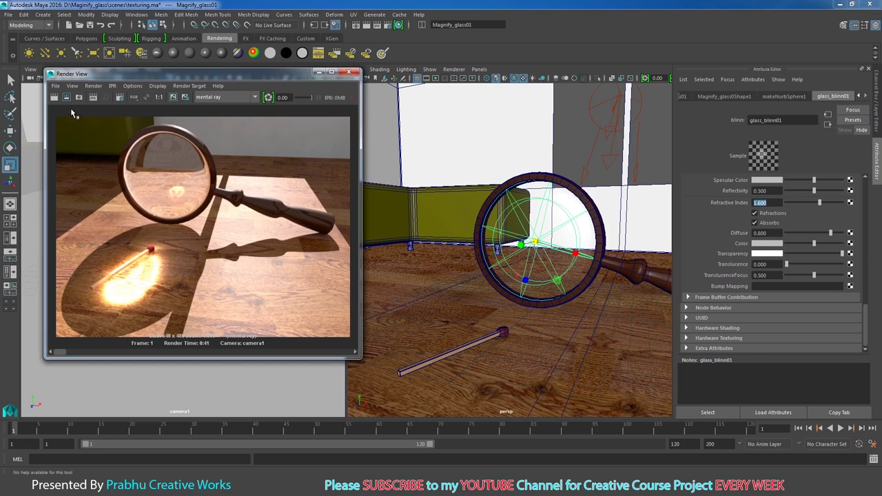
{"action": "left_click", "coordinate": [58, 105]}
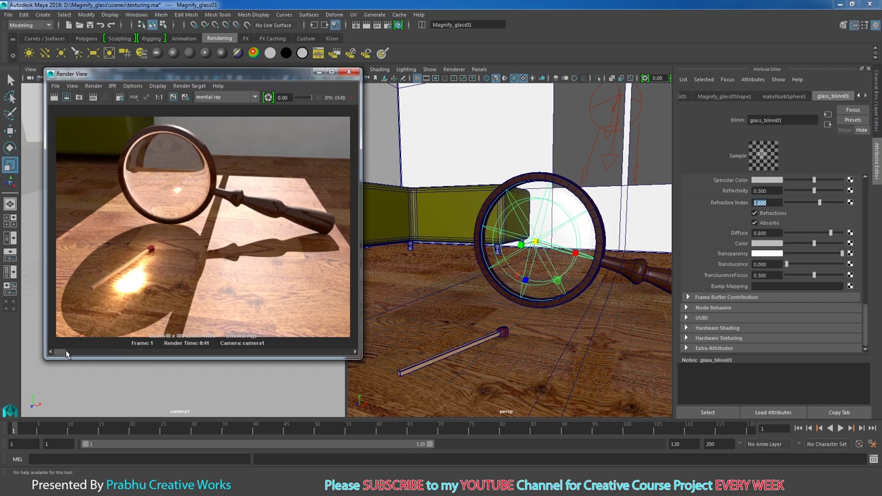
{"action": "left_click_drag", "start_coordinate": [67, 353], "coordinate": [62, 352]}
Step: Settle the refractive index at 1.500, keep the previous image, and re-render
{"action": "left_click", "coordinate": [759, 202]}
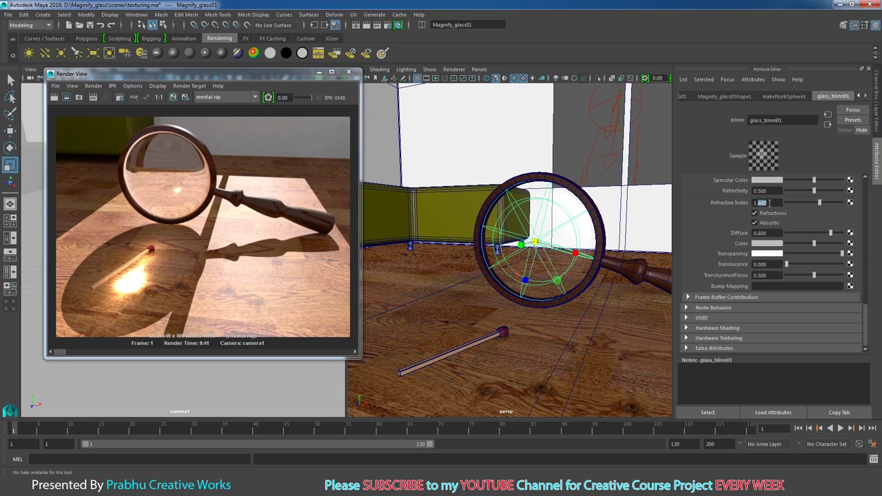
{"action": "type", "text": "1.5"}
{"action": "key", "text": "Return"}
{"action": "left_click", "coordinate": [174, 98]}
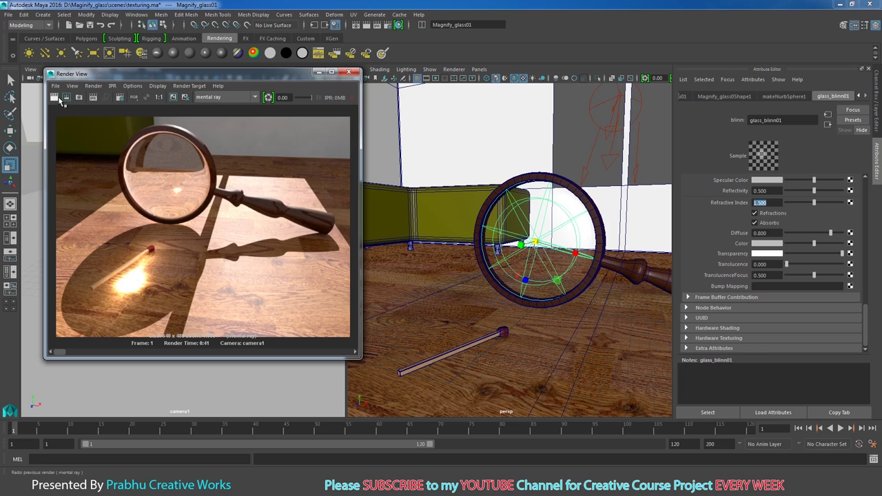
{"action": "left_click", "coordinate": [61, 101]}
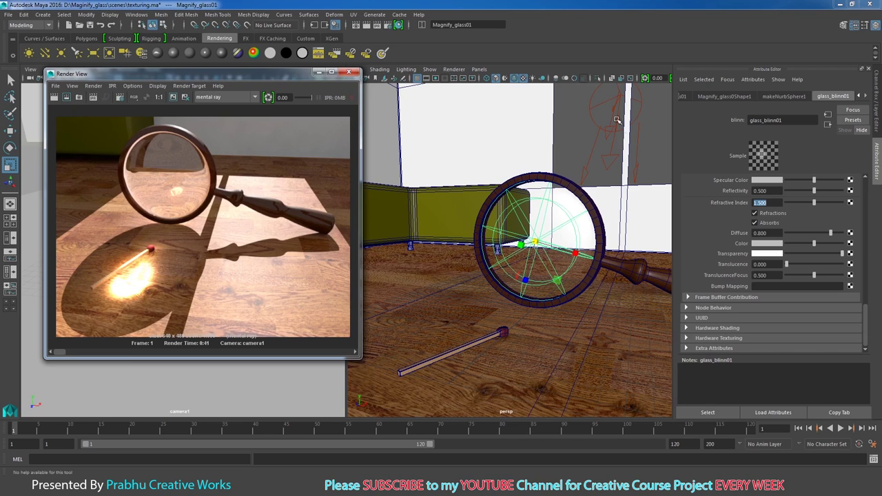
Step: Give spotLight1 80000 caustic photons and redo the render to check the caustic patch
{"action": "left_click", "coordinate": [599, 102]}
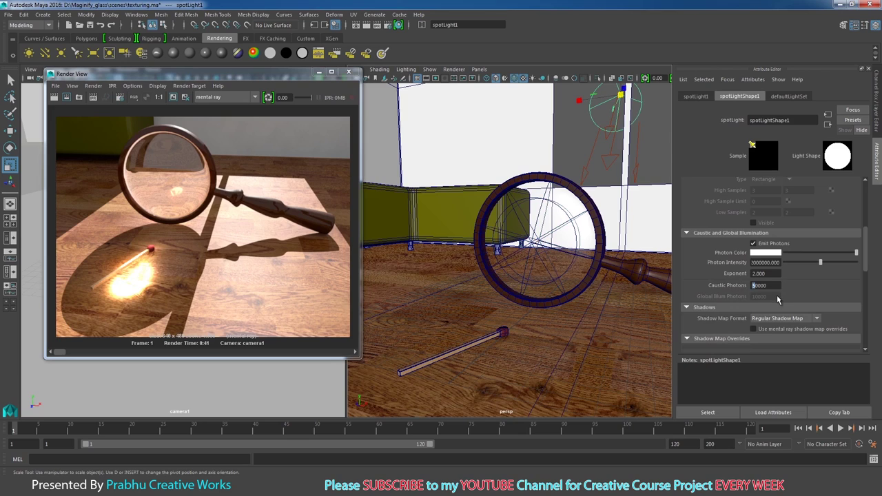
{"action": "key", "text": "Return"}
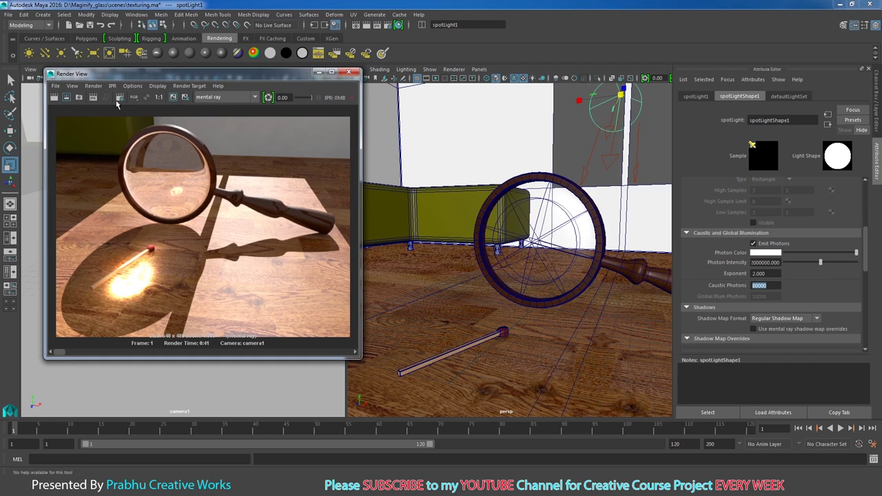
{"action": "left_click", "coordinate": [54, 97]}
{"action": "left_click_drag", "start_coordinate": [76, 354], "coordinate": [60, 354]}
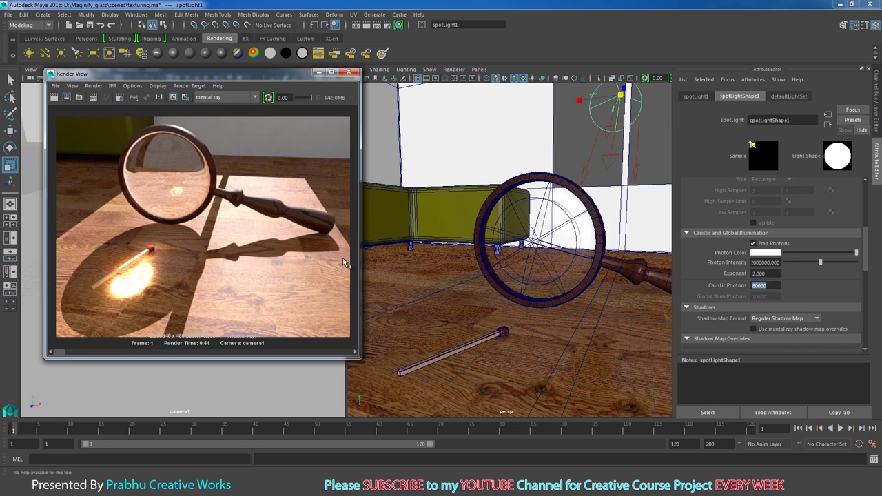
{"action": "left_click", "coordinate": [136, 15]}
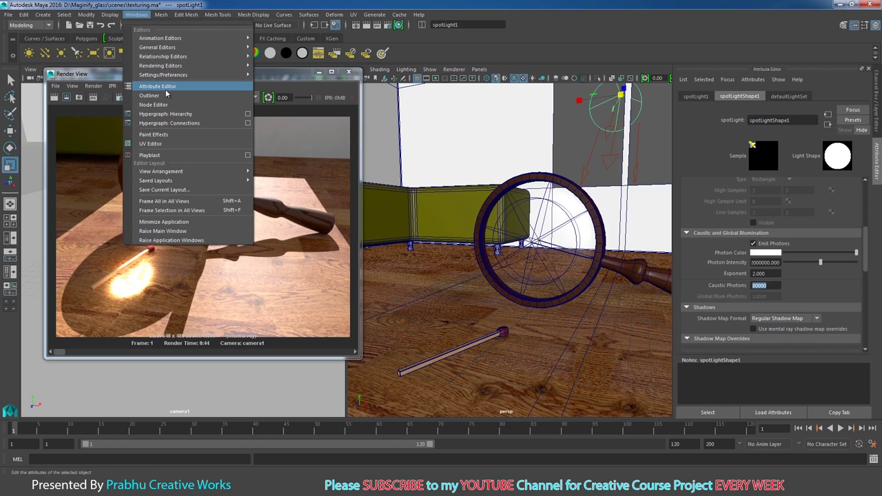
Step: Select the whole match_grp01 group through the Outliner, keeping the window clear of the render
{"action": "left_click", "coordinate": [164, 95]}
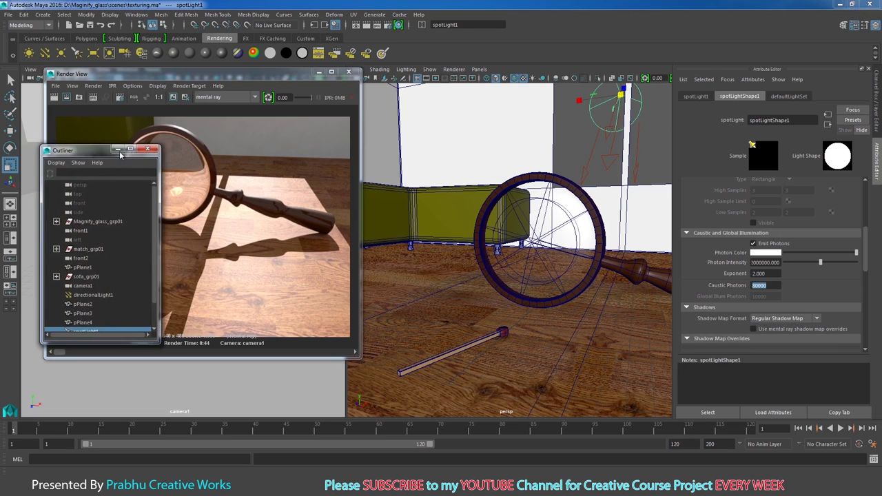
{"action": "left_click_drag", "start_coordinate": [120, 155], "coordinate": [497, 112]}
{"action": "left_click", "coordinate": [467, 206]}
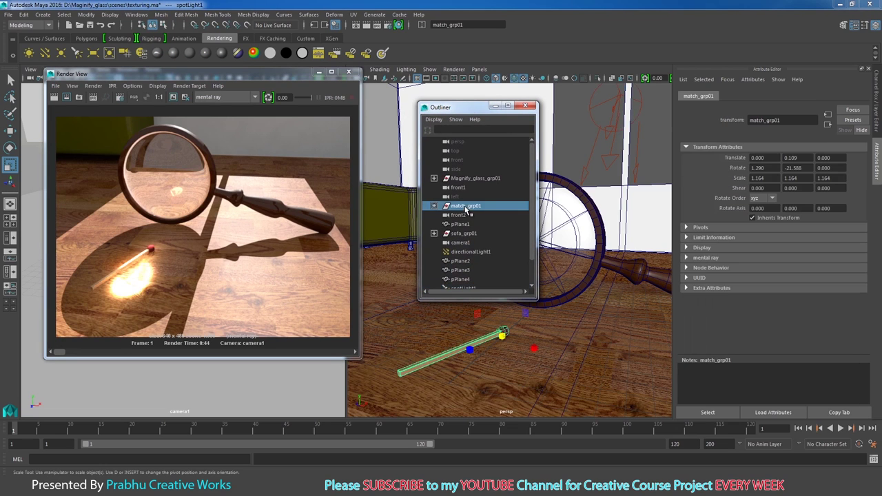
{"action": "left_click", "coordinate": [494, 106]}
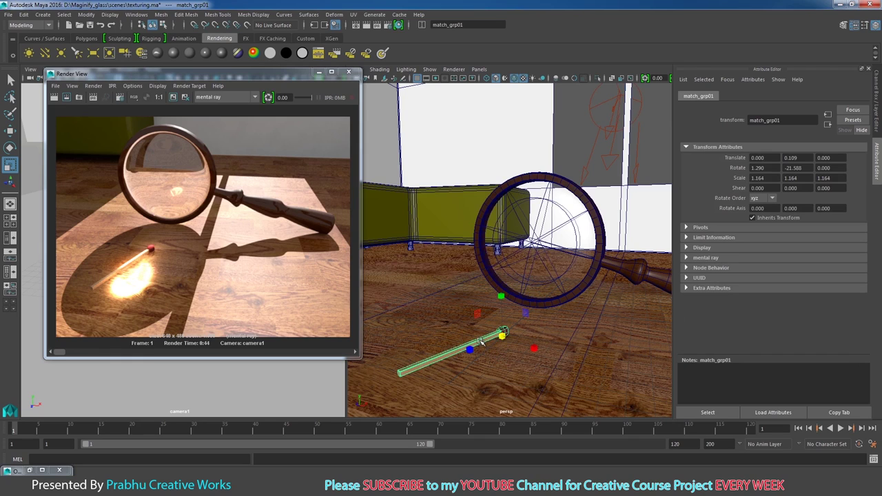
{"action": "left_click", "coordinate": [481, 343]}
{"action": "left_click", "coordinate": [30, 470]}
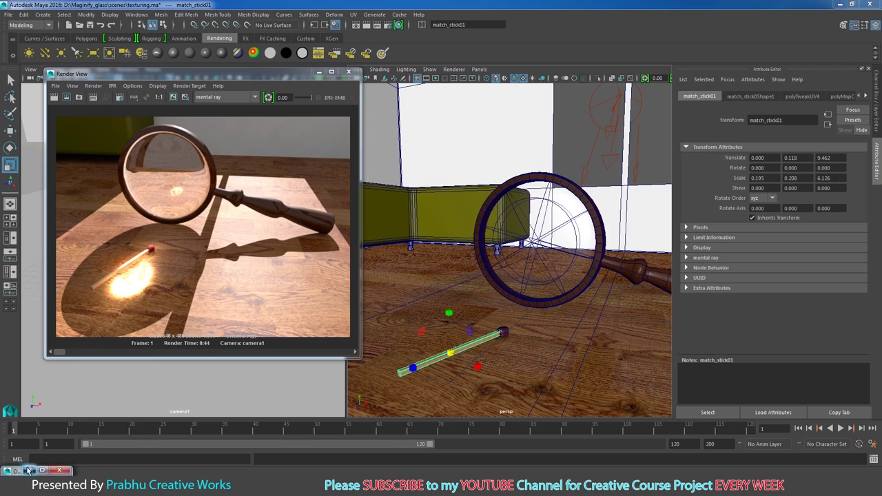
{"action": "left_click", "coordinate": [466, 206]}
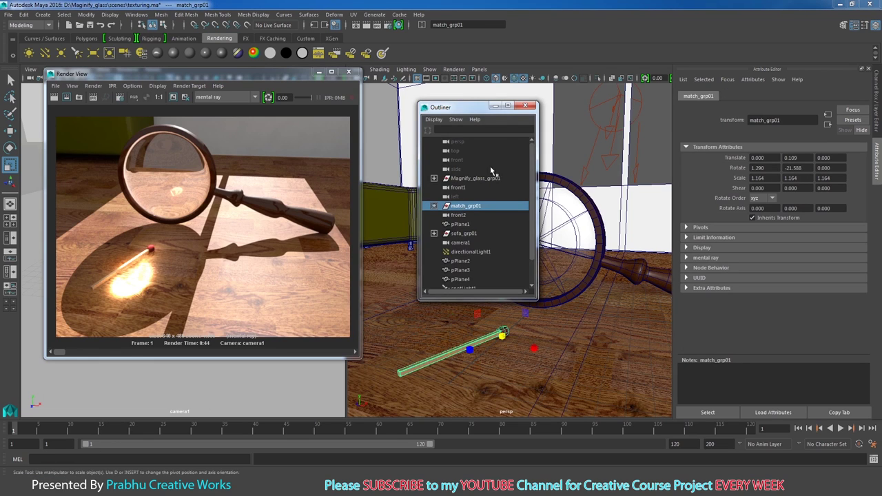
{"action": "left_click", "coordinate": [495, 106]}
Step: Move match_grp01 into the caustic light (X 0.294, Z 3.328) and re-render
{"action": "key", "text": "w"}
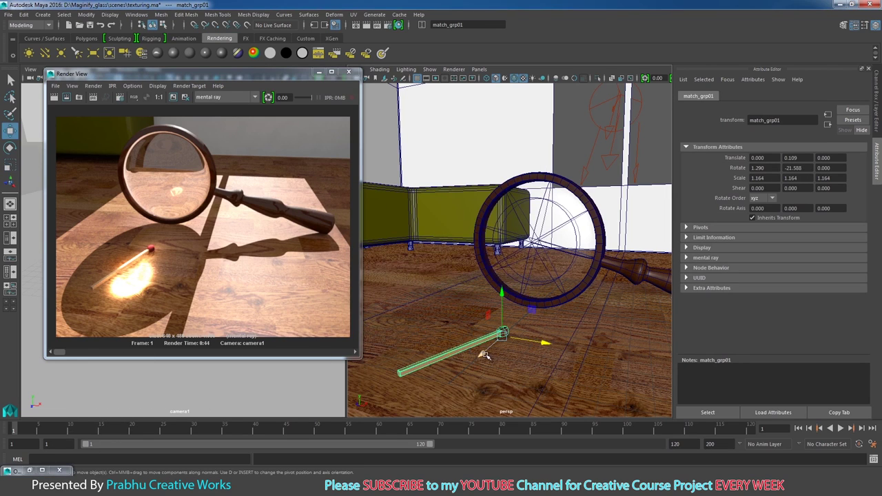
{"action": "left_click_drag", "start_coordinate": [483, 355], "coordinate": [469, 374]}
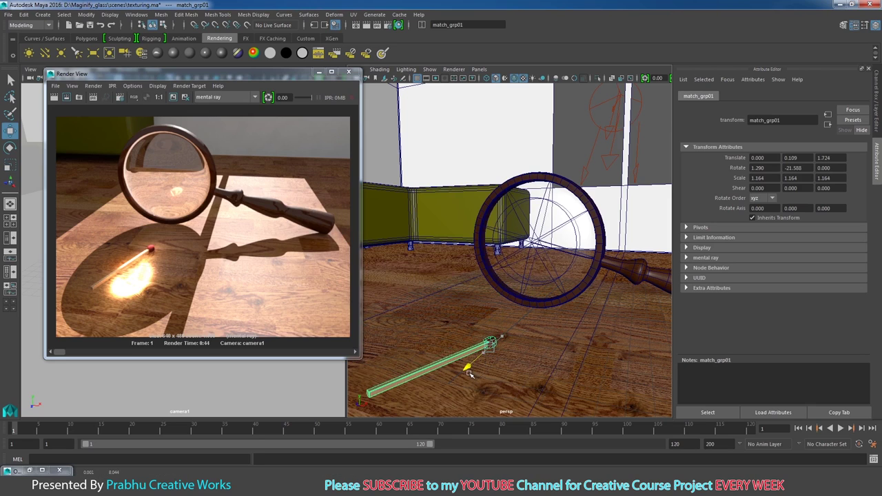
{"action": "left_click_drag", "start_coordinate": [530, 357], "coordinate": [537, 357]}
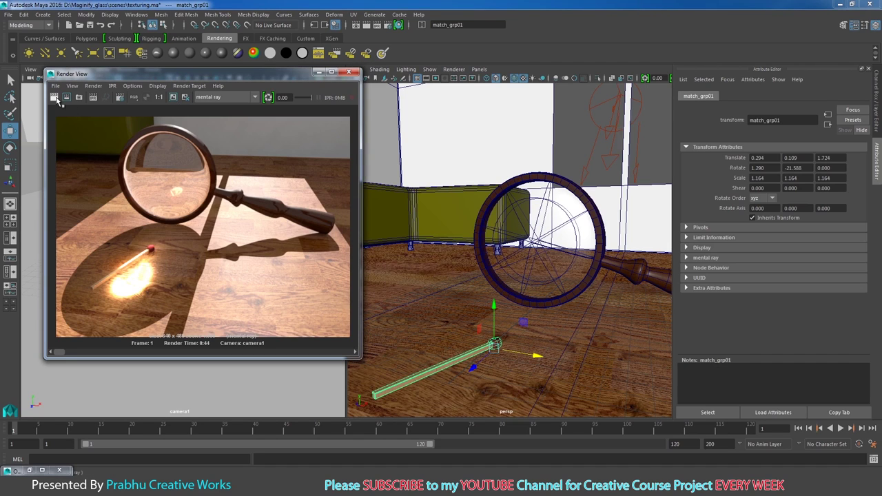
{"action": "left_click", "coordinate": [59, 99]}
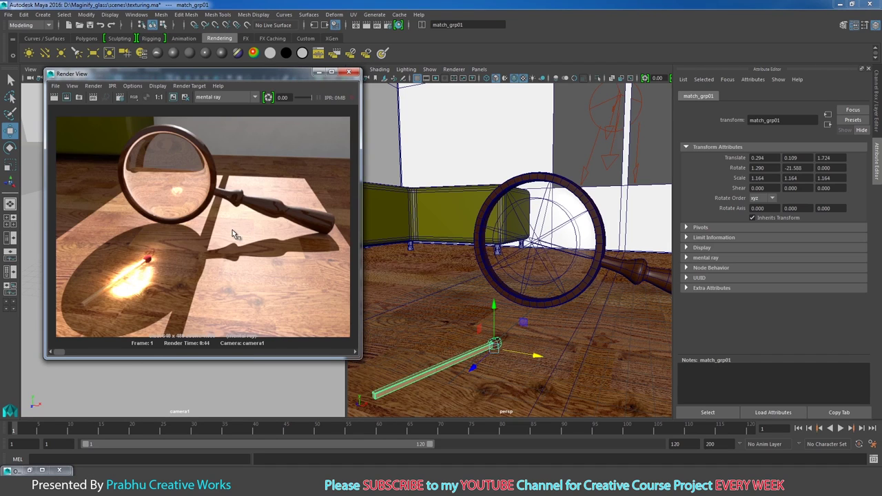
{"action": "mouse_move", "coordinate": [64, 353]}
{"action": "left_mouse_down"}
{"action": "mouse_move", "coordinate": [76, 354]}
{"action": "mouse_move", "coordinate": [64, 353]}
{"action": "left_mouse_up"}
{"action": "left_click_drag", "start_coordinate": [473, 371], "coordinate": [423, 370]}
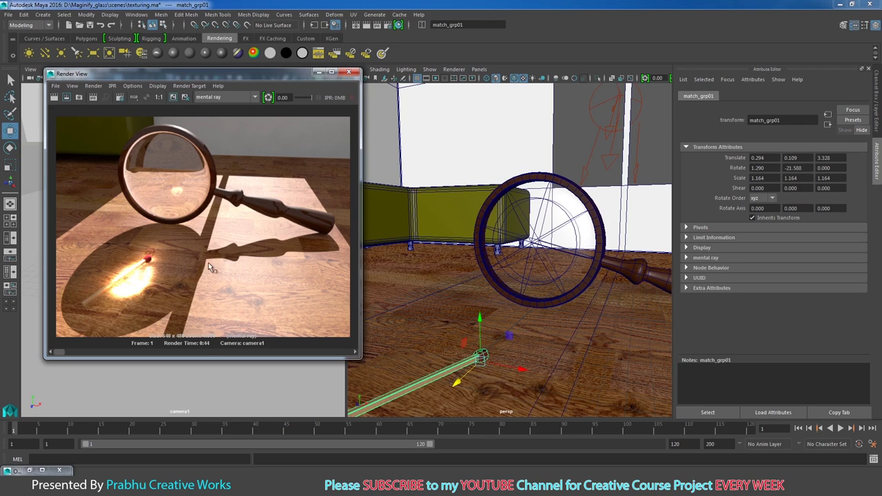
Step: Lower spotLightShape1's Photon Intensity from 10000000 to 1000000 and re-render the caustics
{"action": "left_click", "coordinate": [599, 104]}
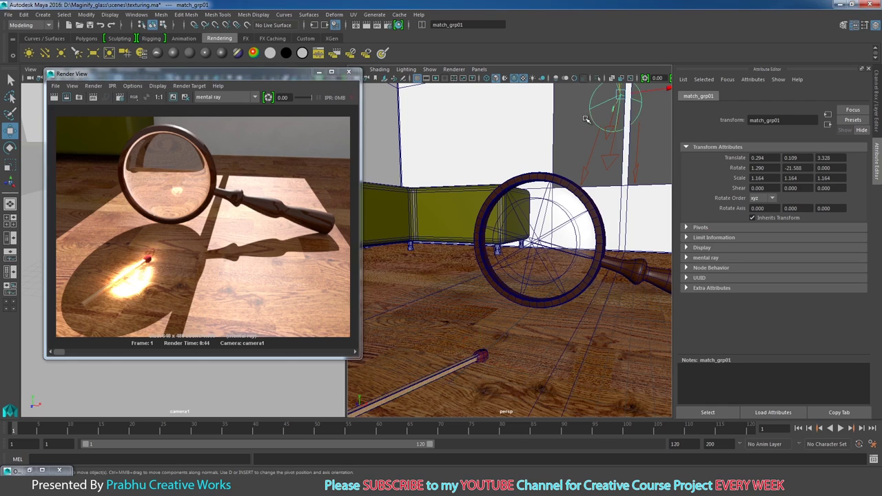
{"action": "left_click", "coordinate": [755, 97]}
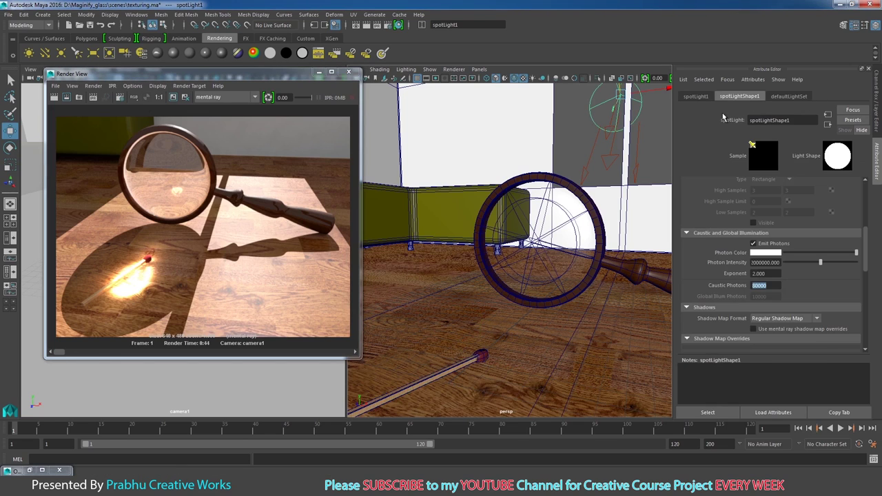
{"action": "left_click", "coordinate": [754, 263]}
{"action": "key", "text": "BackSpace"}
{"action": "key", "text": "Return"}
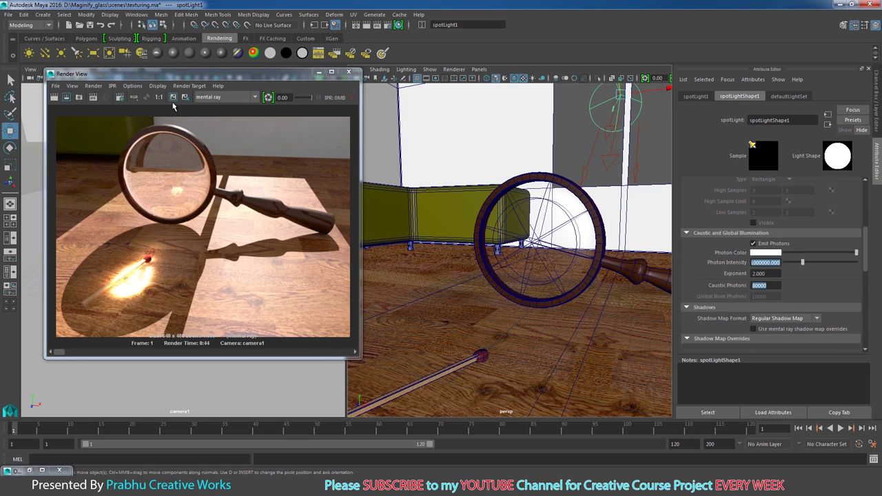
{"action": "left_click", "coordinate": [55, 97]}
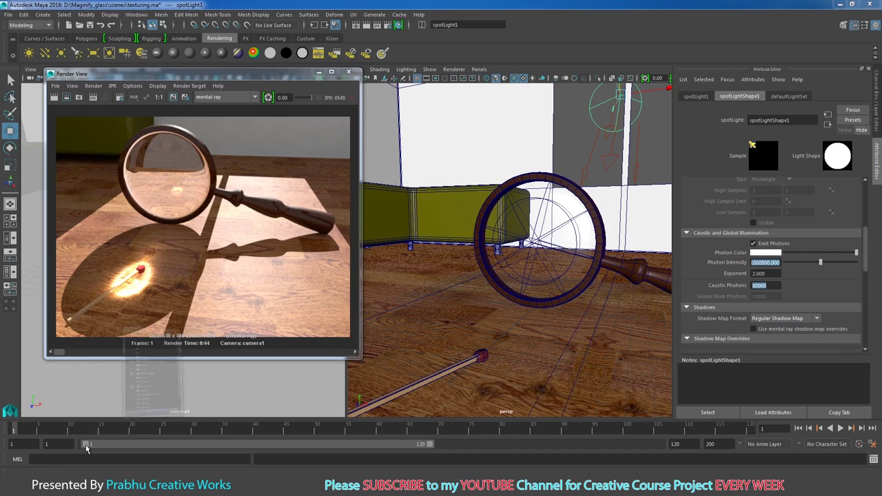
Step: Move match_grp01 toward the camera to Translate Z 4.192 and re-render the camera view
{"action": "left_click", "coordinate": [29, 471]}
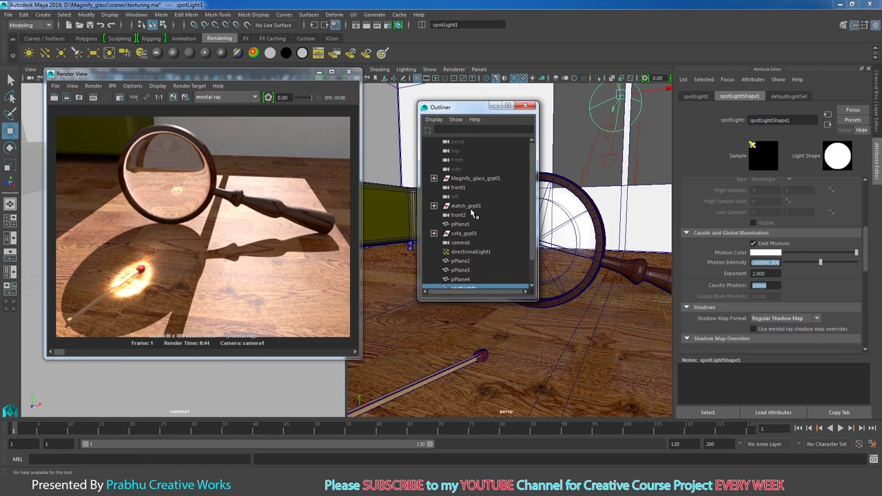
{"action": "left_click", "coordinate": [467, 206]}
{"action": "left_click", "coordinate": [495, 106]}
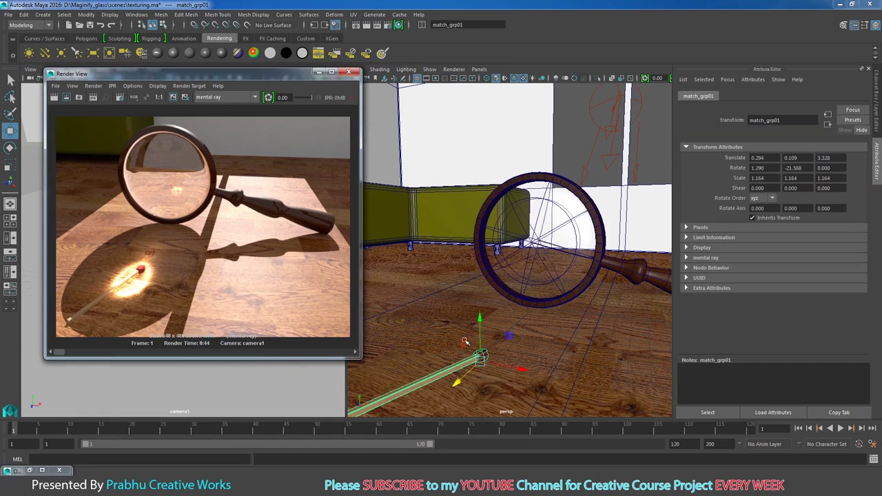
{"action": "left_click_drag", "start_coordinate": [457, 383], "coordinate": [447, 395]}
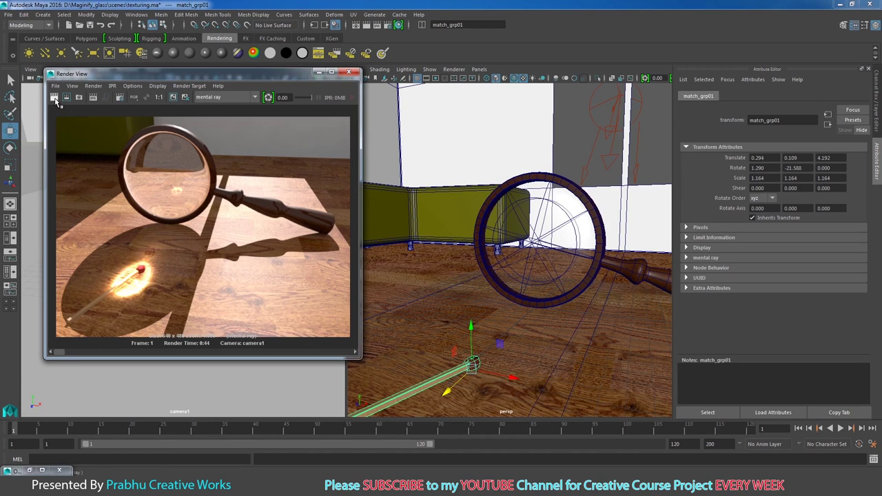
{"action": "left_click", "coordinate": [55, 98]}
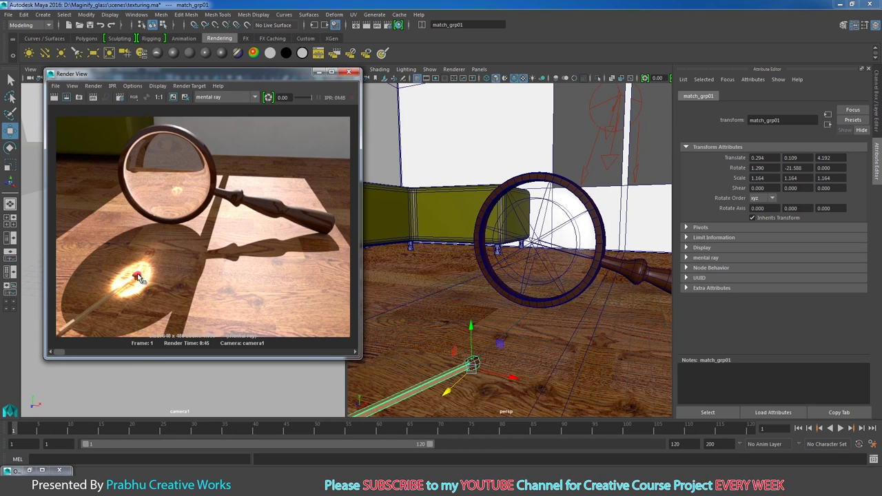
{"action": "left_click", "coordinate": [471, 363]}
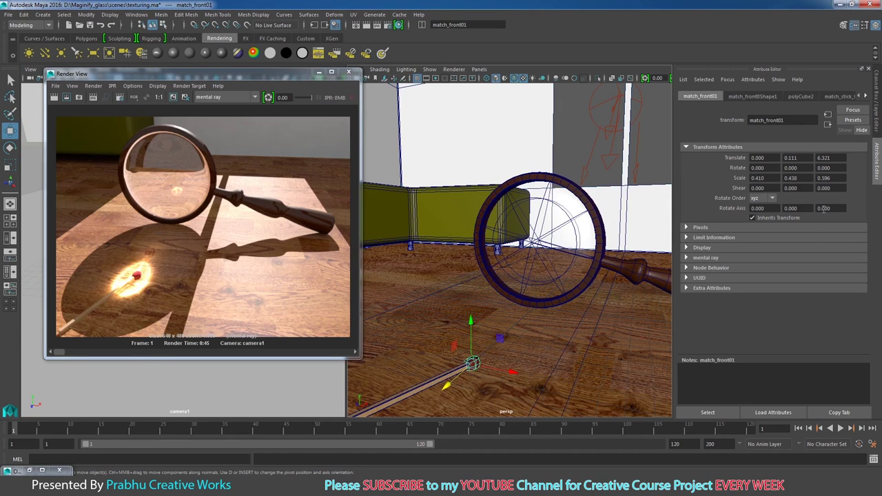
Step: Brighten the match stick material's Specular Color and re-render to check it
{"action": "right_click", "coordinate": [474, 368]}
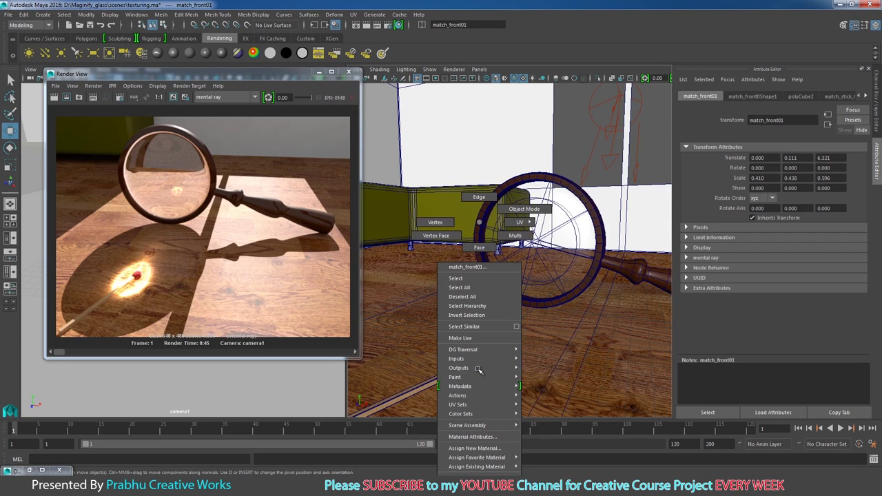
{"action": "left_click", "coordinate": [470, 440]}
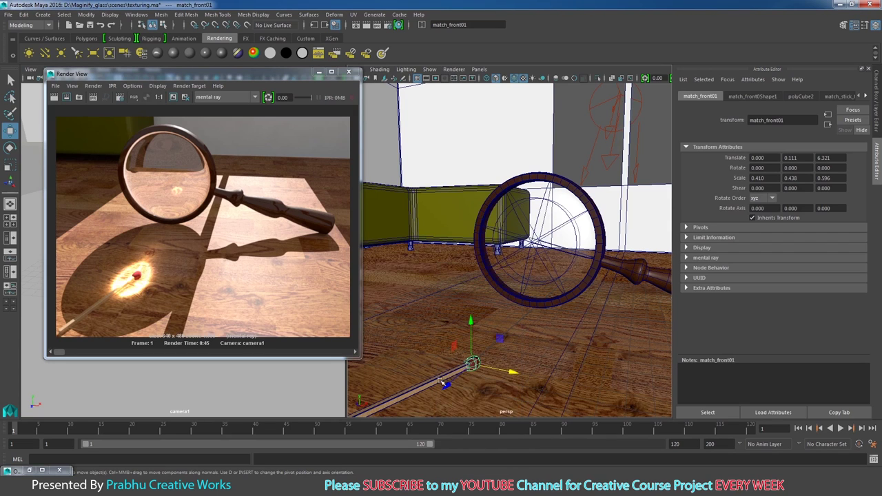
{"action": "right_click", "coordinate": [473, 365]}
{"action": "left_click", "coordinate": [470, 435]}
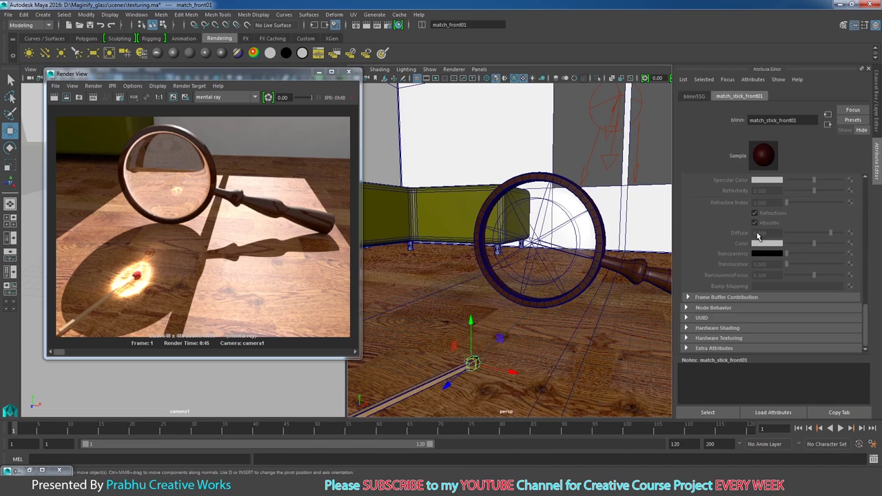
{"action": "scroll", "coordinate": [867, 309], "scroll_direction": "down", "scroll_amount": 1}
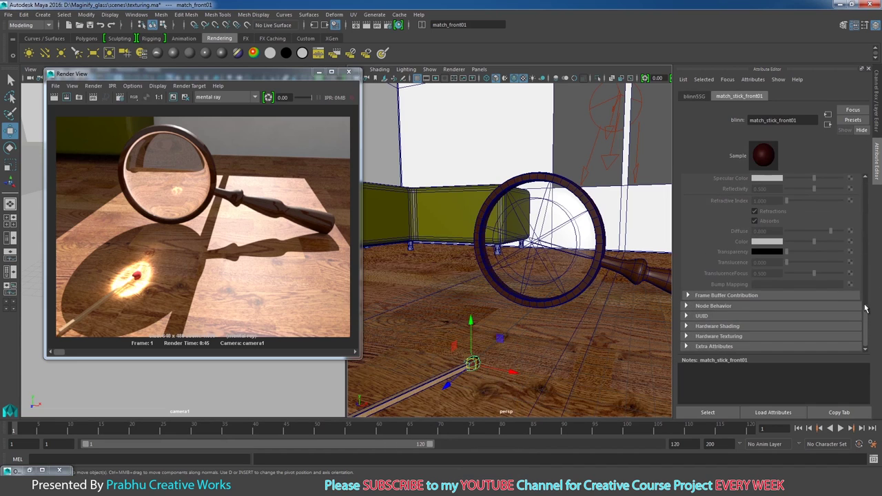
{"action": "left_click_drag", "start_coordinate": [867, 311], "coordinate": [878, 207]}
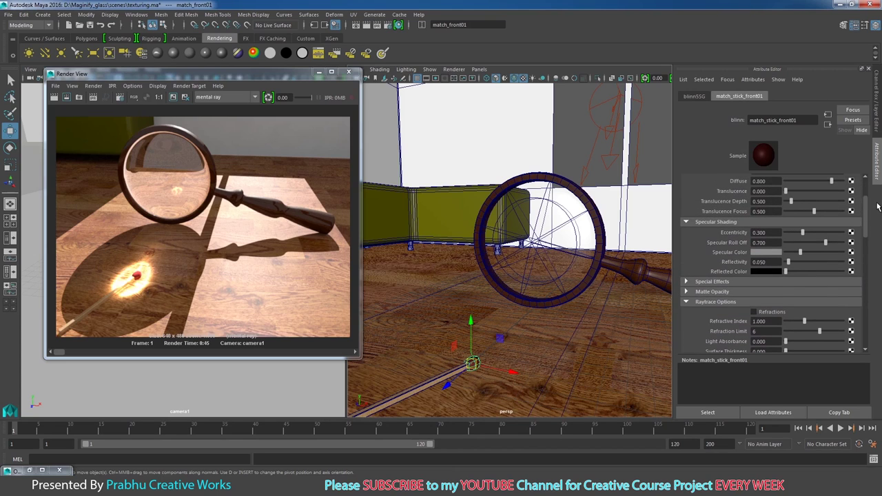
{"action": "left_click_drag", "start_coordinate": [802, 253], "coordinate": [814, 254]}
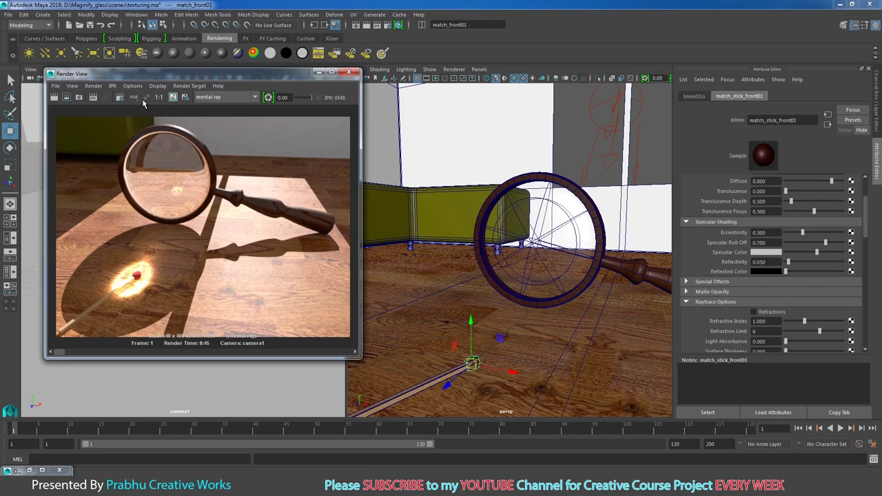
{"action": "left_click", "coordinate": [54, 99]}
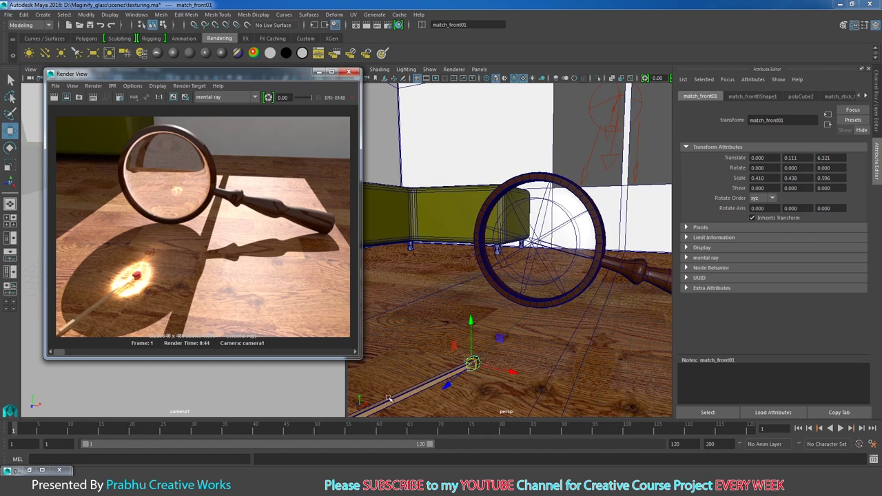
Step: Push match_grp01 closer to the camera, to Translate Z 5.137
{"action": "left_click", "coordinate": [317, 228]}
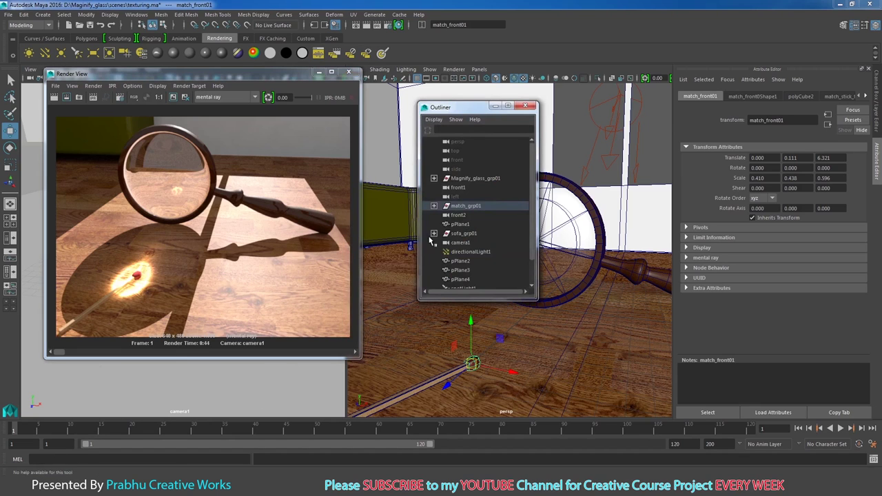
{"action": "left_click", "coordinate": [466, 206]}
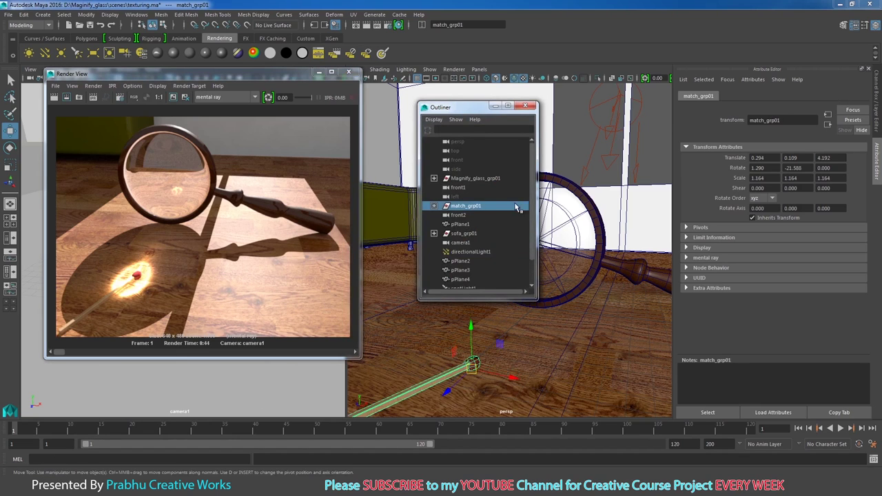
{"action": "left_click", "coordinate": [496, 107]}
{"action": "left_click_drag", "start_coordinate": [445, 394], "coordinate": [430, 408]}
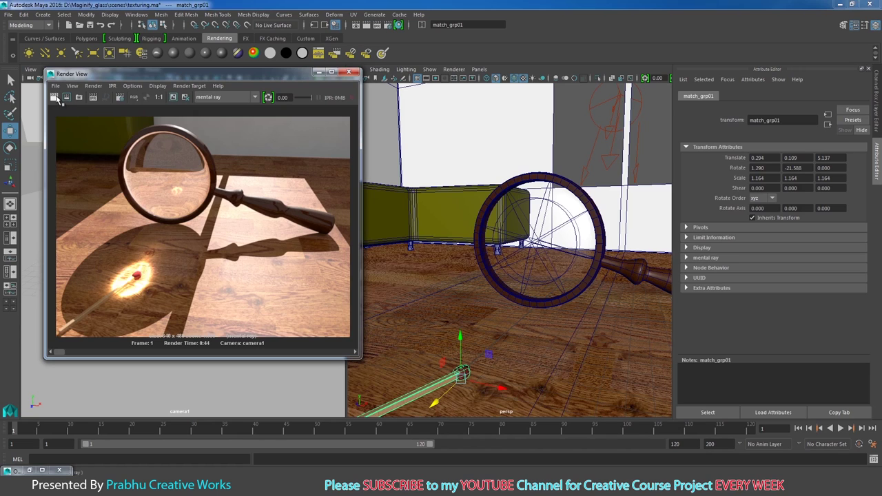
Step: Re-render with the match at Z 5.137, review it, and close the Render View
{"action": "left_click", "coordinate": [56, 97]}
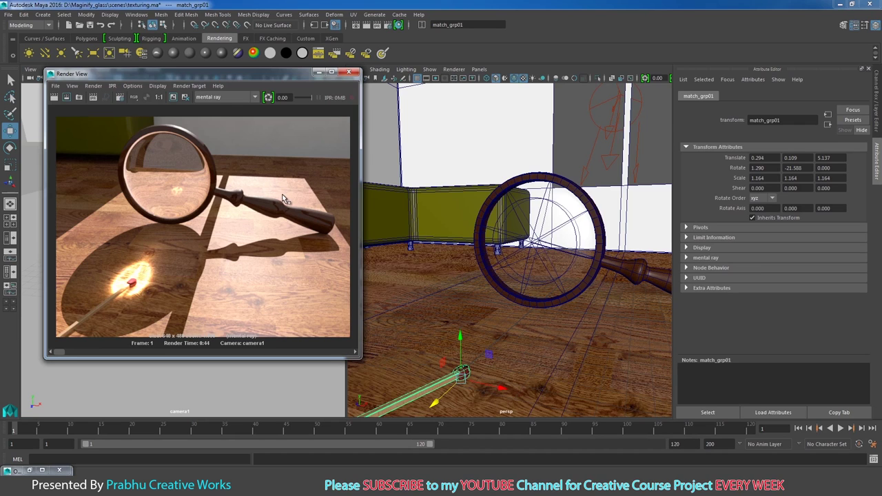
{"action": "left_click", "coordinate": [349, 72]}
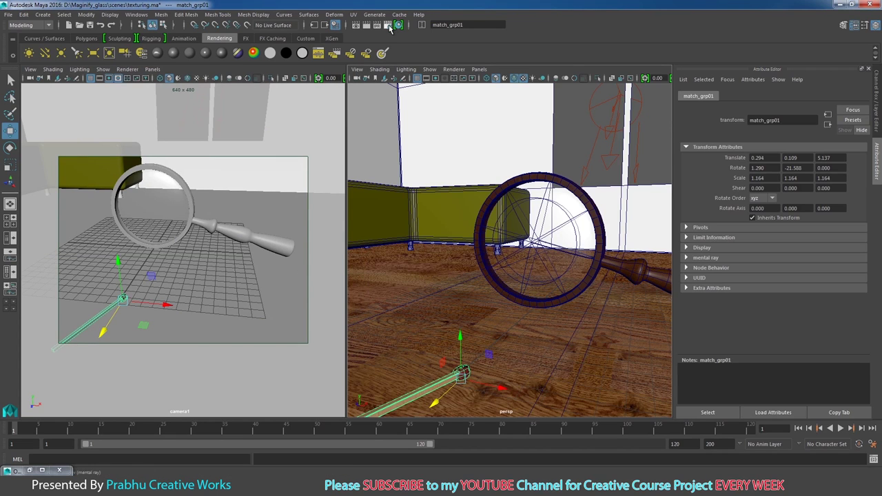
Step: Choose the HD 1080 Image Size preset (1920 × 1080) in Render Settings' Common tab
{"action": "left_click", "coordinate": [389, 26]}
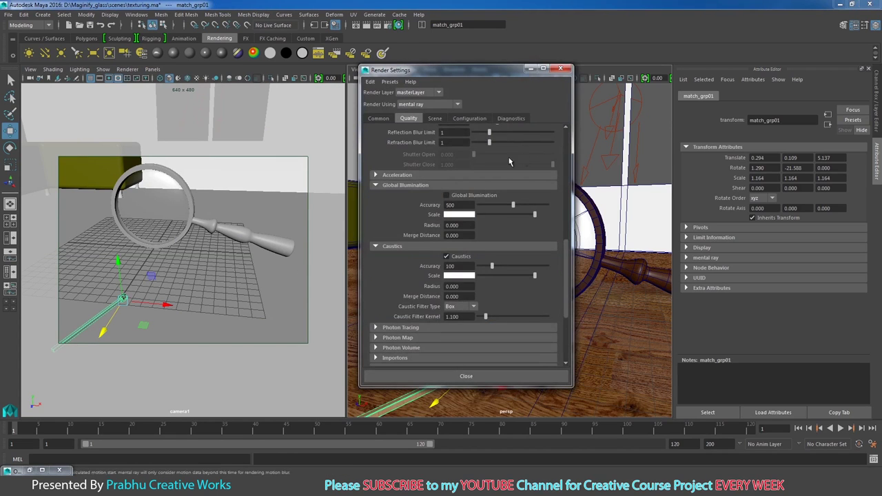
{"action": "left_click_drag", "start_coordinate": [561, 211], "coordinate": [567, 317]}
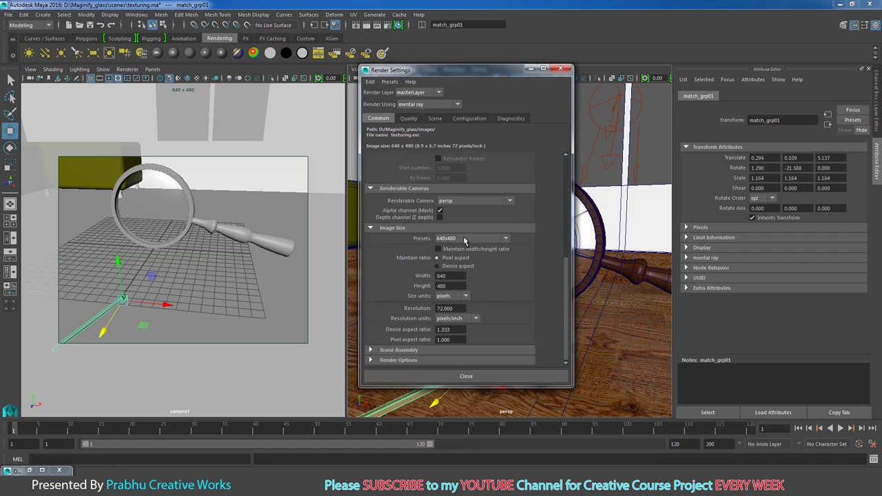
{"action": "left_click", "coordinate": [464, 238]}
{"action": "left_click_drag", "start_coordinate": [506, 266], "coordinate": [506, 286]}
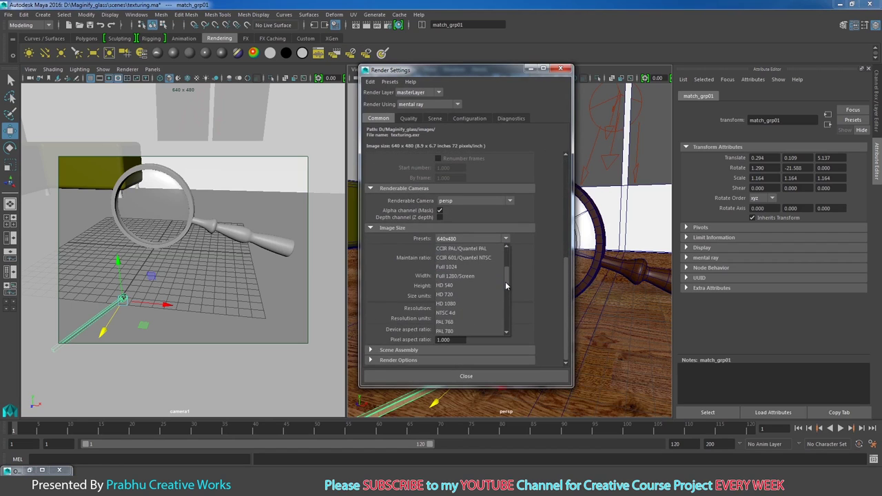
{"action": "left_click", "coordinate": [480, 303]}
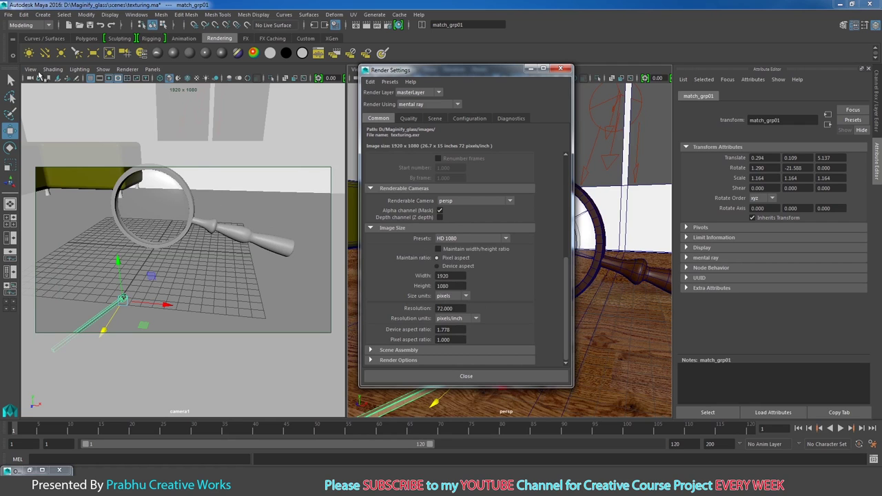
{"action": "left_click", "coordinate": [40, 71]}
Step: Select camera1 and unlock its translate and rotate channels in the Channel Box
{"action": "left_click", "coordinate": [50, 85]}
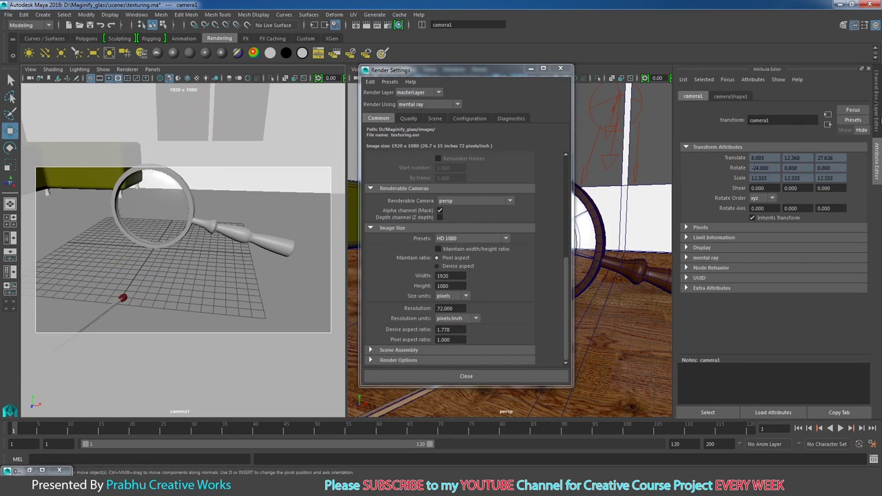
{"action": "left_click", "coordinate": [879, 119]}
{"action": "left_click_drag", "start_coordinate": [828, 104], "coordinate": [827, 252]}
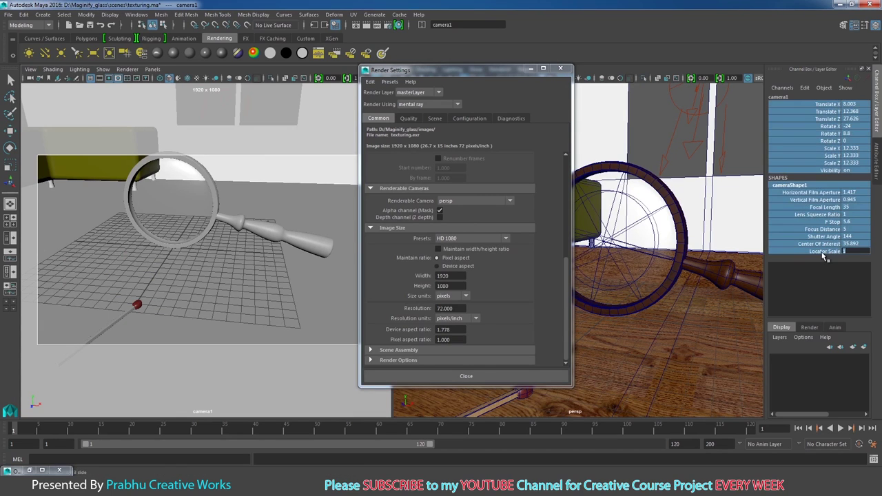
{"action": "right_click", "coordinate": [825, 256]}
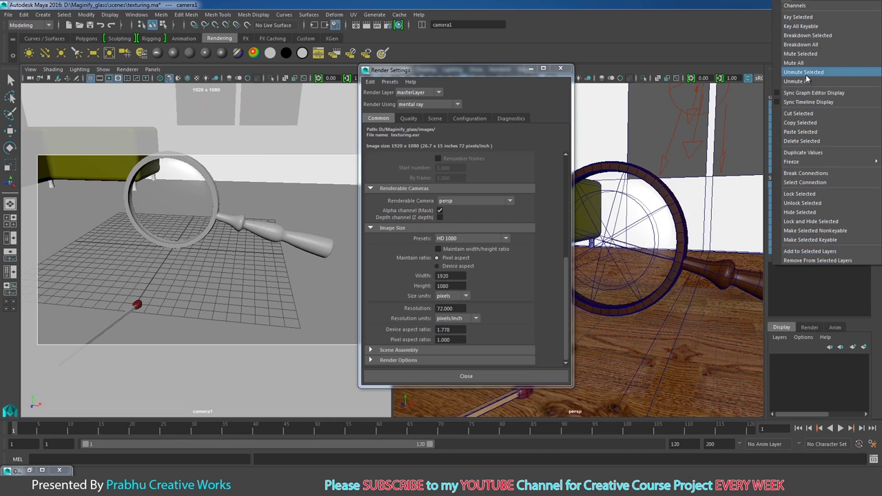
{"action": "left_click", "coordinate": [806, 203]}
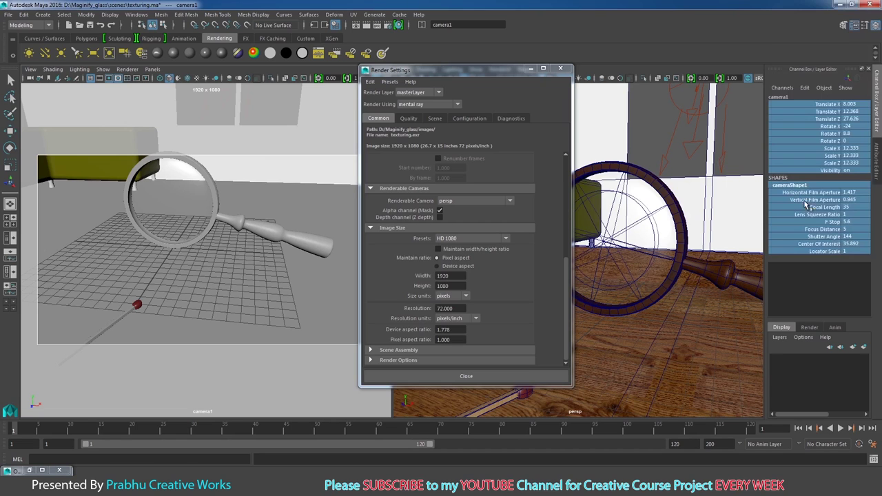
Step: Tumble, track and dolly camera1 to reframe the glass and match, ending at Translate X 7.502, Z 33.286
{"action": "middle_click_drag", "start_coordinate": [210, 240], "coordinate": [203, 244], "text": "alt"}
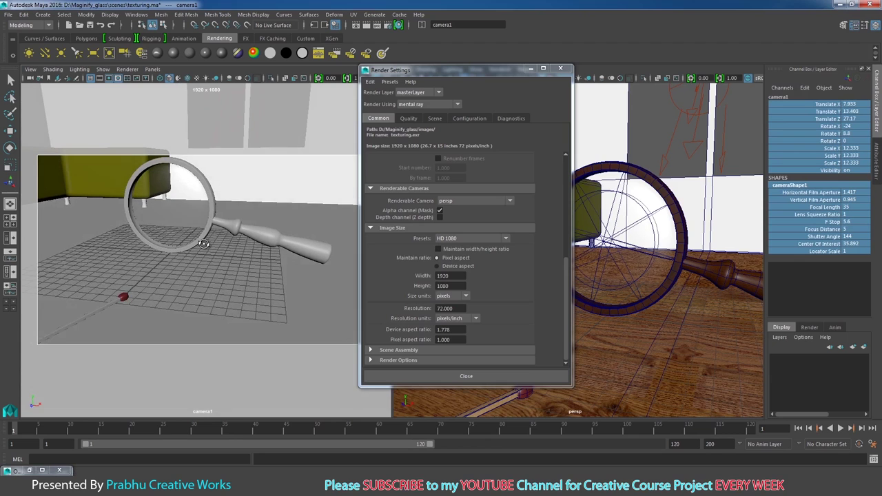
{"action": "mouse_move", "coordinate": [204, 243]}
{"action": "left_mouse_down", "text": "alt"}
{"action": "mouse_move", "coordinate": [242, 261]}
{"action": "mouse_move", "coordinate": [183, 208]}
{"action": "left_mouse_up", "text": "alt"}
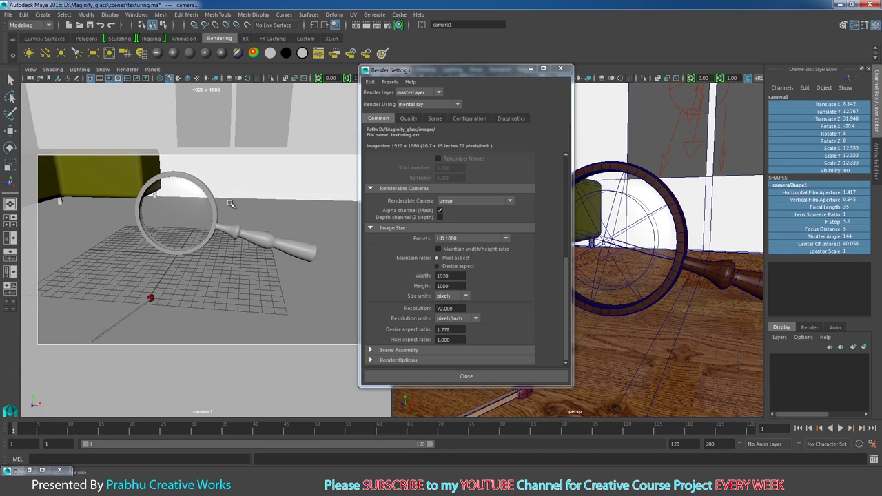
{"action": "middle_click_drag", "start_coordinate": [233, 204], "coordinate": [239, 207], "text": "alt"}
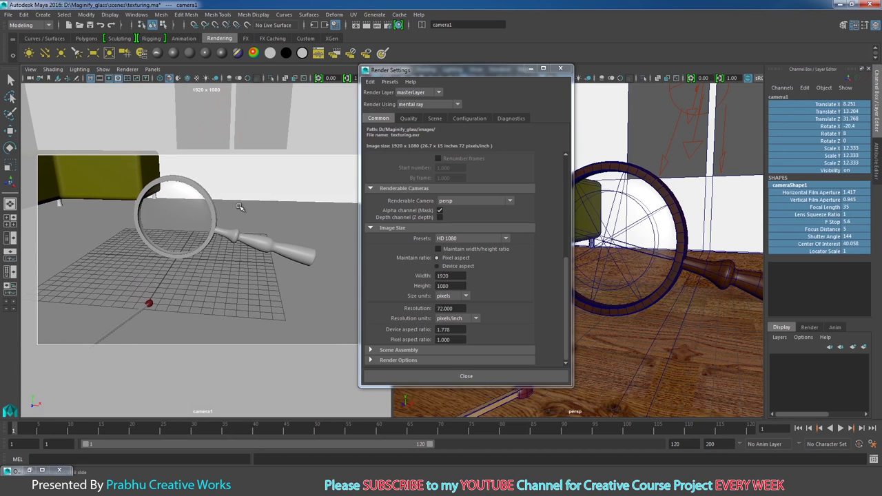
{"action": "scroll", "coordinate": [239, 207], "scroll_direction": "up", "scroll_amount": 1}
{"action": "scroll", "coordinate": [239, 205], "scroll_direction": "up", "scroll_amount": 1}
{"action": "scroll", "coordinate": [239, 203], "scroll_direction": "up", "scroll_amount": 1}
{"action": "scroll", "coordinate": [228, 217], "scroll_direction": "up", "scroll_amount": 1}
{"action": "mouse_move", "coordinate": [227, 217]}
{"action": "left_mouse_down", "text": "alt"}
{"action": "mouse_move", "coordinate": [242, 213]}
{"action": "mouse_move", "coordinate": [255, 237]}
{"action": "left_mouse_up", "text": "alt"}
{"action": "scroll", "coordinate": [253, 231], "scroll_direction": "down", "scroll_amount": 1}
{"action": "scroll", "coordinate": [252, 232], "scroll_direction": "down", "scroll_amount": 1}
{"action": "scroll", "coordinate": [252, 233], "scroll_direction": "down", "scroll_amount": 1}
{"action": "scroll", "coordinate": [252, 235], "scroll_direction": "down", "scroll_amount": 1}
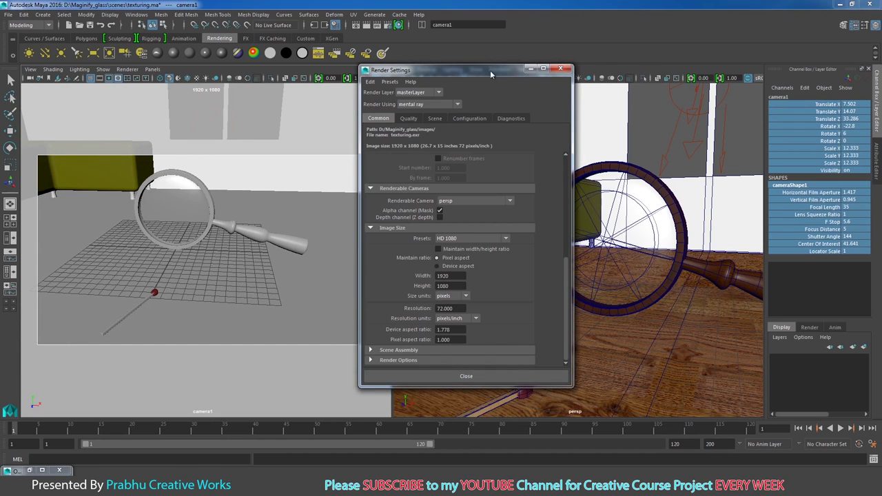
{"action": "left_click_drag", "start_coordinate": [490, 71], "coordinate": [625, 65]}
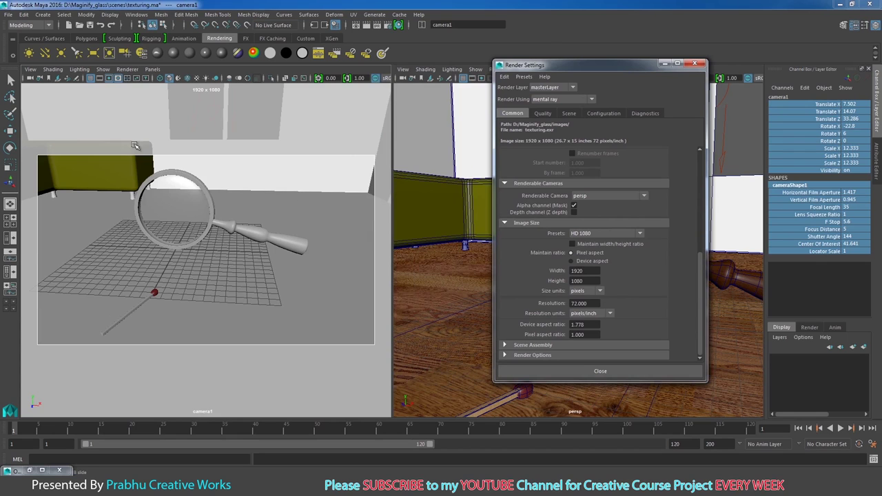
Step: Lock all of camera1's channels and switch the Layer Editor to the Render layers
{"action": "left_click", "coordinate": [30, 69]}
{"action": "left_click", "coordinate": [49, 86]}
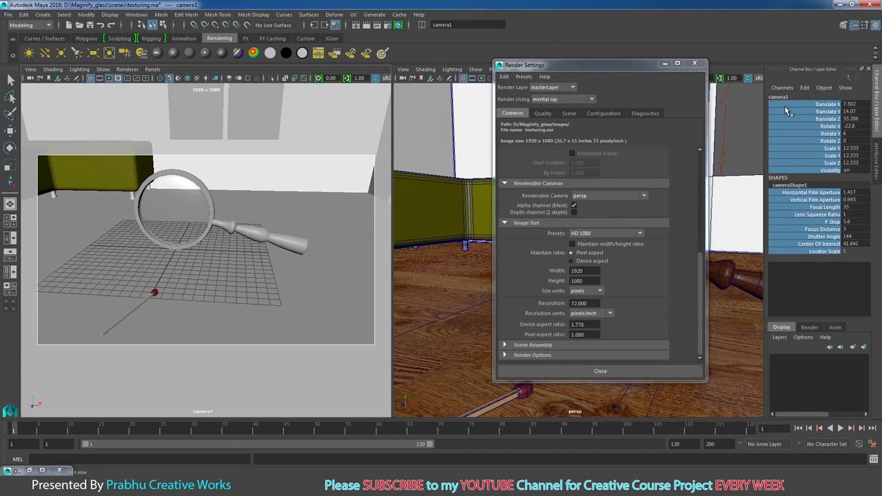
{"action": "left_click_drag", "start_coordinate": [826, 107], "coordinate": [832, 252]}
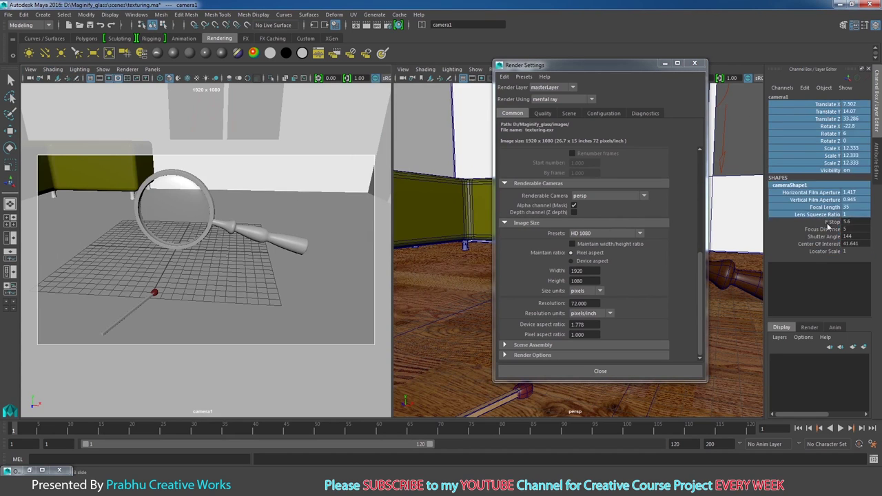
{"action": "right_click", "coordinate": [831, 252]}
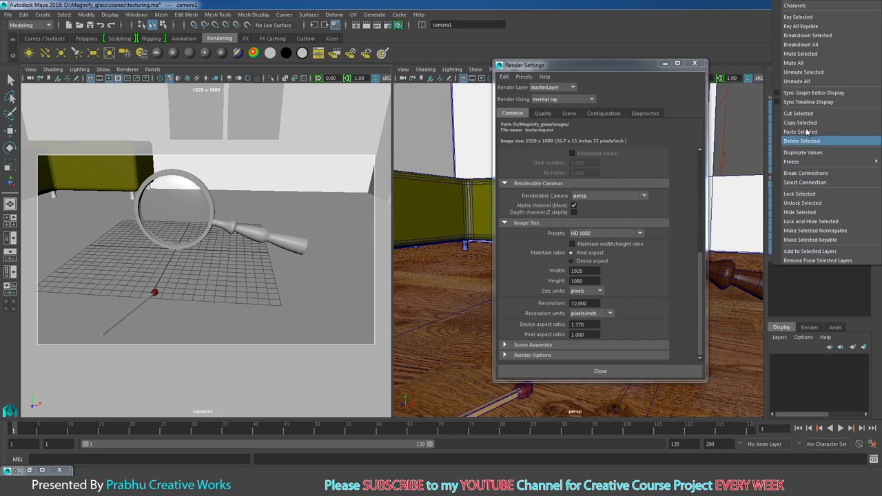
{"action": "left_click", "coordinate": [818, 194]}
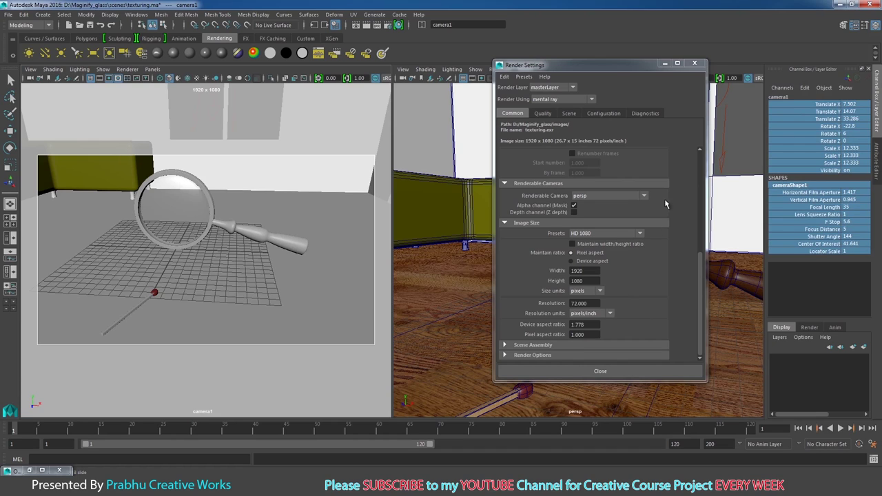
{"action": "left_click", "coordinate": [810, 328]}
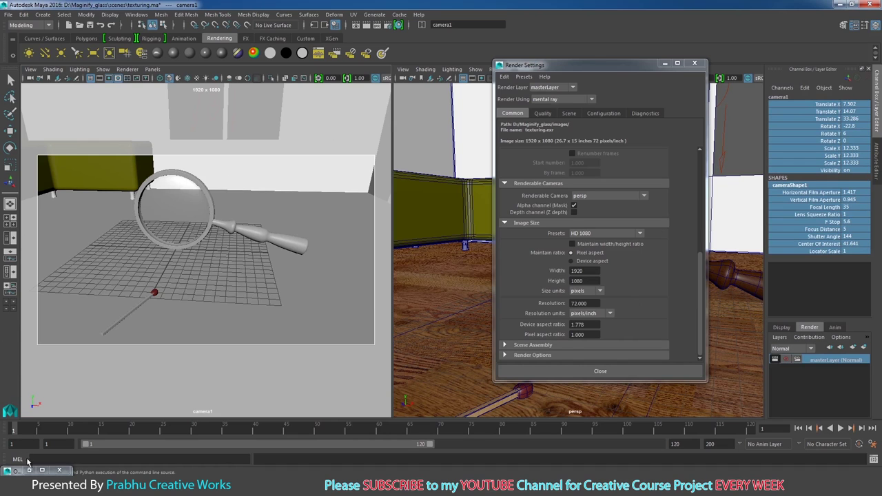
Step: In the Outliner, select Magnify_glass_grp01, match_grp01, pPlane1, sofa_grp01, directionalLight1 and spotLight1
{"action": "left_click", "coordinate": [10, 293]}
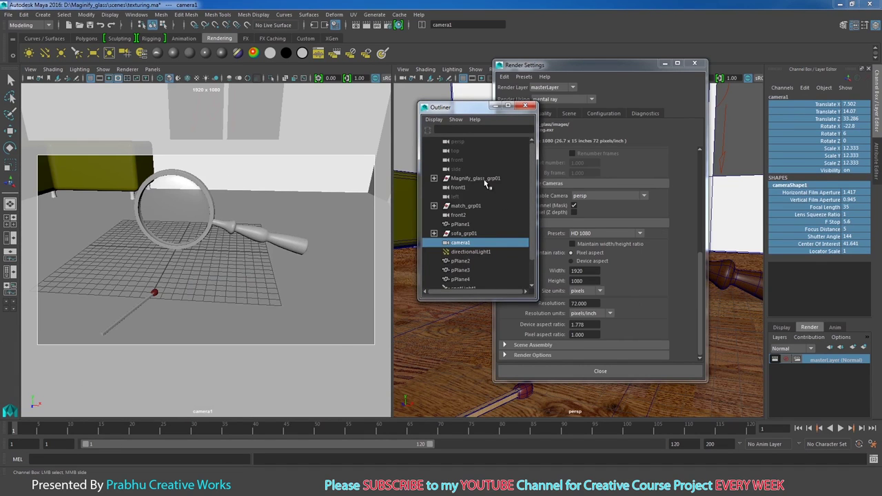
{"action": "left_click", "coordinate": [482, 179]}
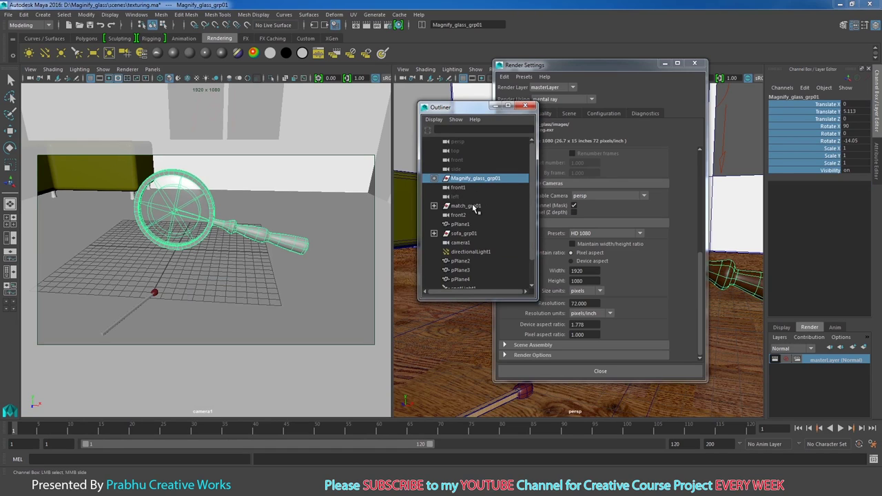
{"action": "left_click", "coordinate": [473, 207], "text": "ctrl"}
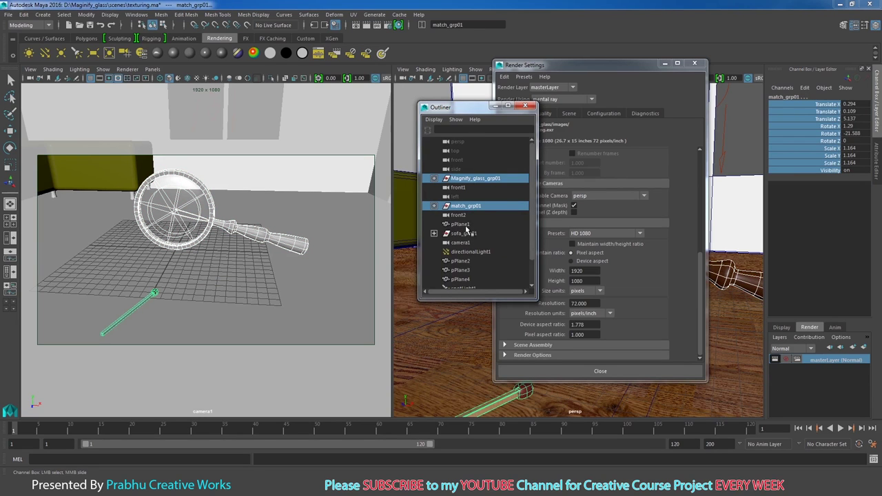
{"action": "left_click", "coordinate": [465, 226], "text": "ctrl"}
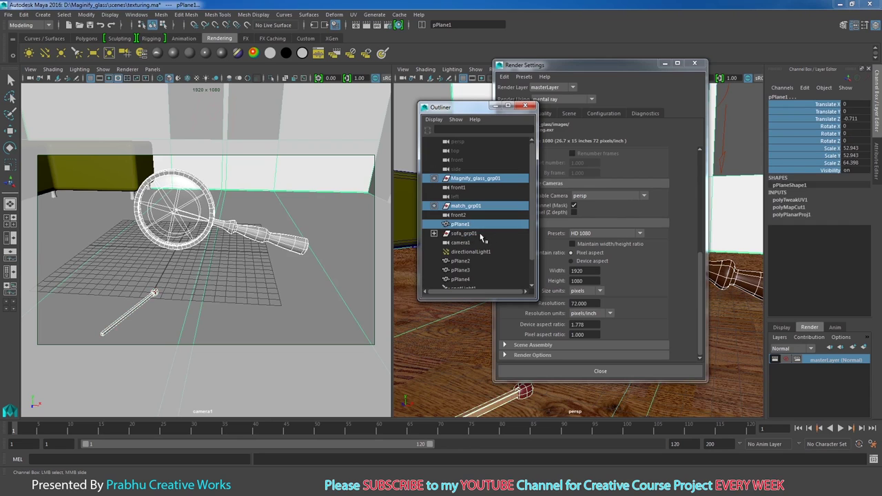
{"action": "left_click", "coordinate": [469, 235], "text": "ctrl"}
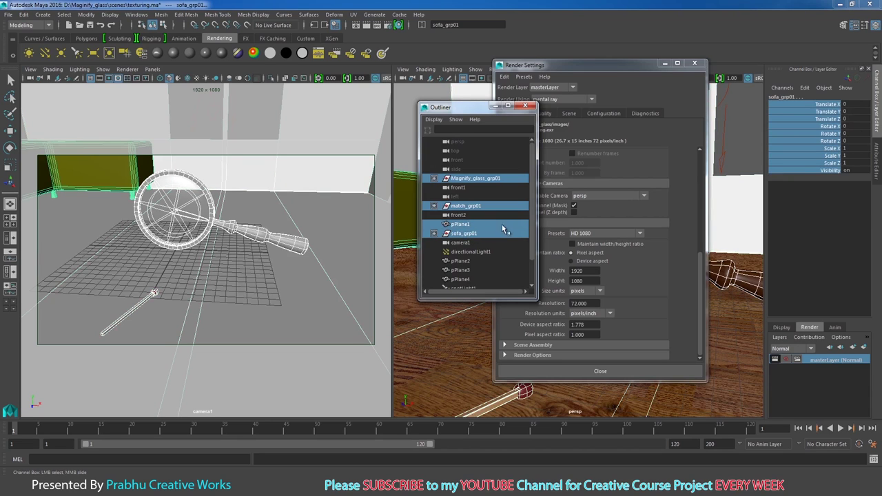
{"action": "left_click_drag", "start_coordinate": [531, 241], "coordinate": [531, 264]}
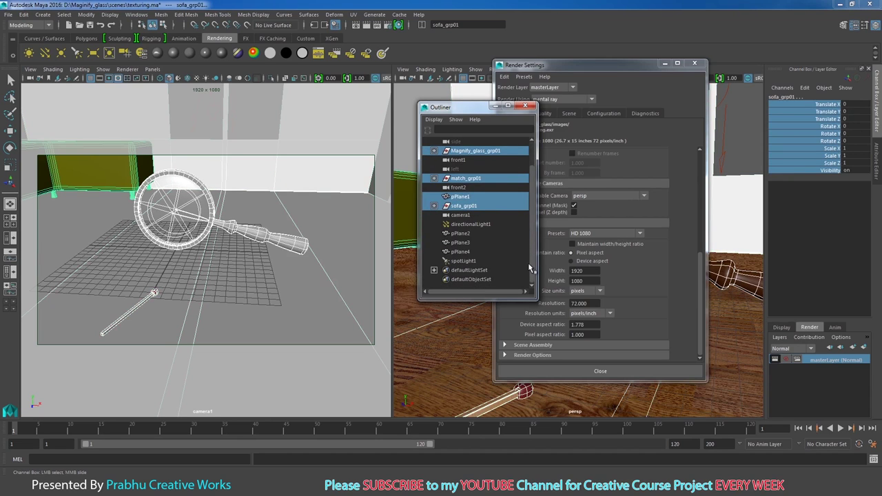
{"action": "left_click", "coordinate": [473, 224], "text": "ctrl"}
{"action": "left_click", "coordinate": [465, 261], "text": "ctrl"}
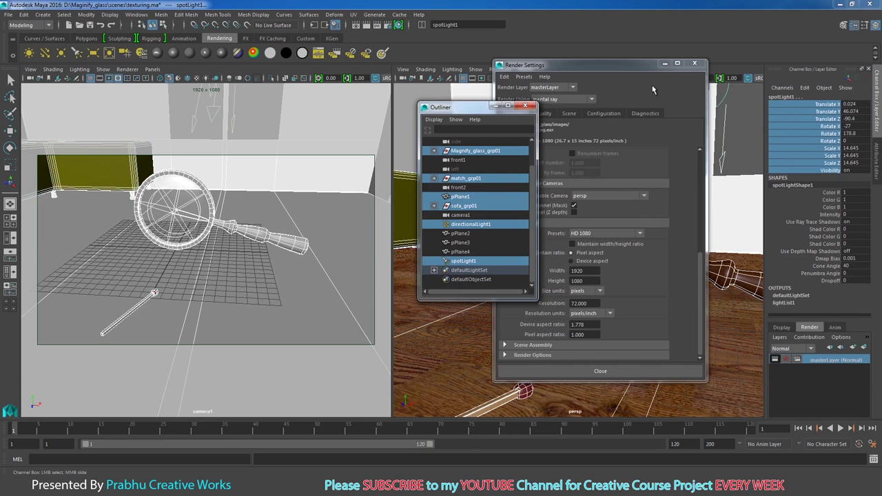
Step: Minimize Render Settings and add pPlane2, pPlane3 and pPlane4 to the selection
{"action": "left_click", "coordinate": [664, 64]}
{"action": "right_click_drag", "start_coordinate": [698, 228], "coordinate": [621, 269], "text": "alt"}
{"action": "left_click_drag", "start_coordinate": [621, 269], "coordinate": [643, 249], "text": "alt"}
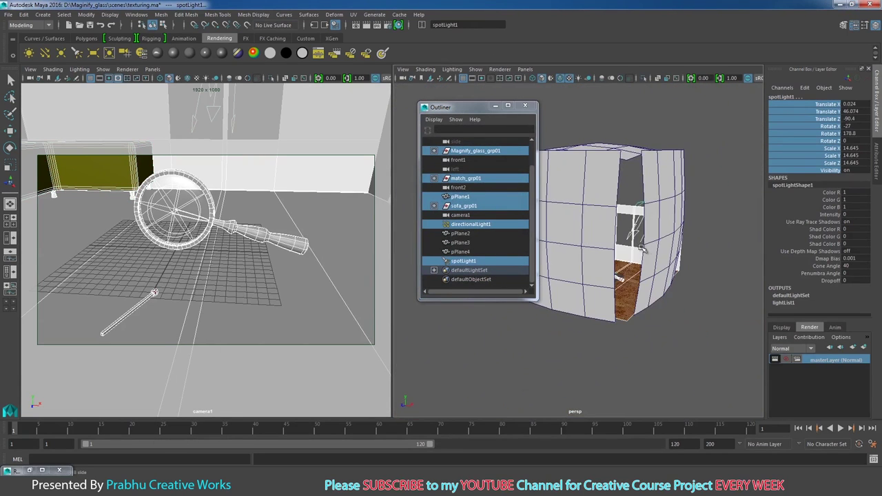
{"action": "left_click", "coordinate": [460, 233], "text": "ctrl"}
{"action": "left_click", "coordinate": [461, 243], "text": "ctrl"}
{"action": "left_click", "coordinate": [461, 252], "text": "ctrl"}
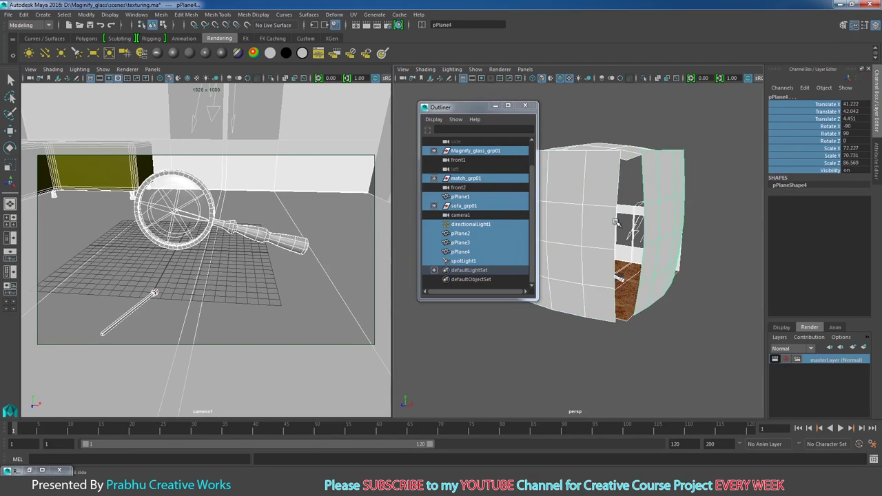
{"action": "mouse_move", "coordinate": [575, 257]}
{"action": "left_mouse_down", "text": "alt"}
{"action": "mouse_move", "coordinate": [729, 231]}
{"action": "mouse_move", "coordinate": [676, 237]}
{"action": "left_mouse_up", "text": "alt"}
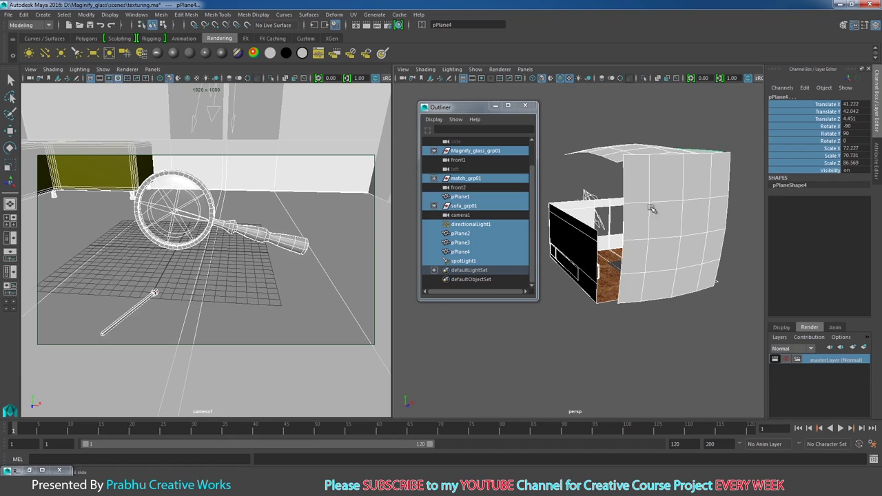
Step: Assign the selected objects and lights to a new render layer, renamed from layer1 to clr
{"action": "left_click", "coordinate": [865, 349]}
{"action": "double_click", "coordinate": [819, 361]}
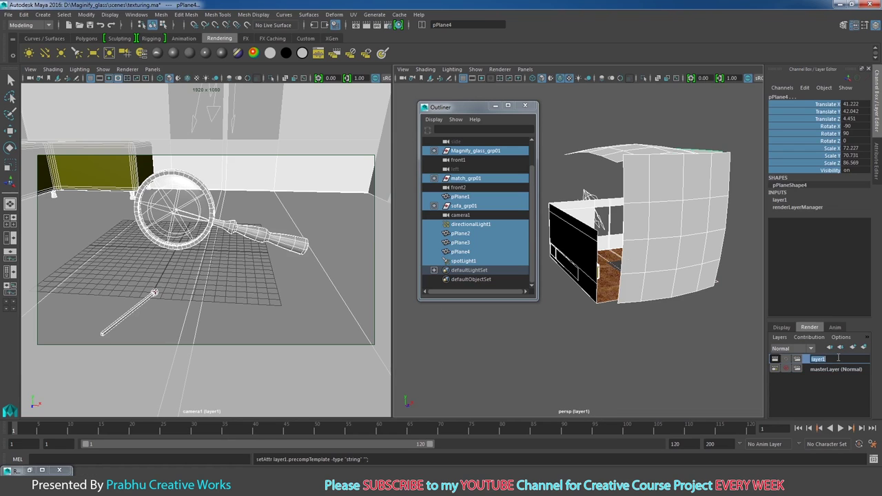
{"action": "key", "text": "Return"}
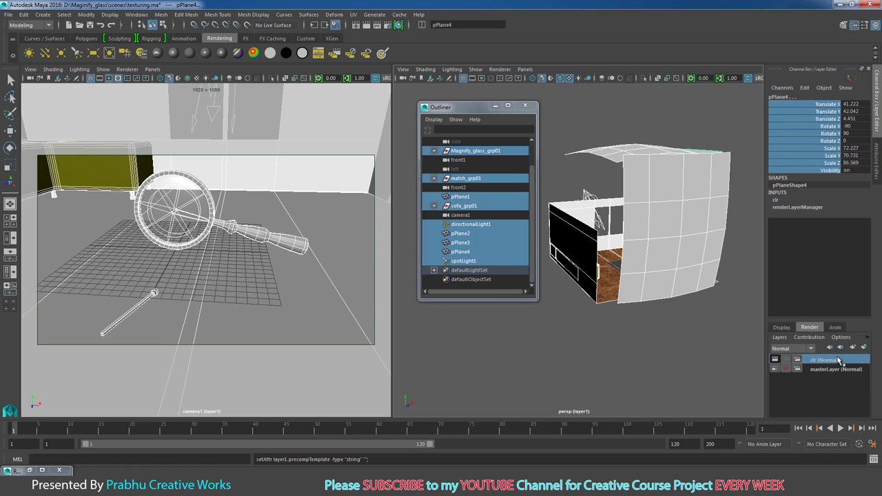
{"action": "mouse_move", "coordinate": [676, 157]}
{"action": "left_mouse_down", "text": "alt"}
{"action": "mouse_move", "coordinate": [703, 228]}
{"action": "mouse_move", "coordinate": [690, 229]}
{"action": "left_mouse_up", "text": "alt"}
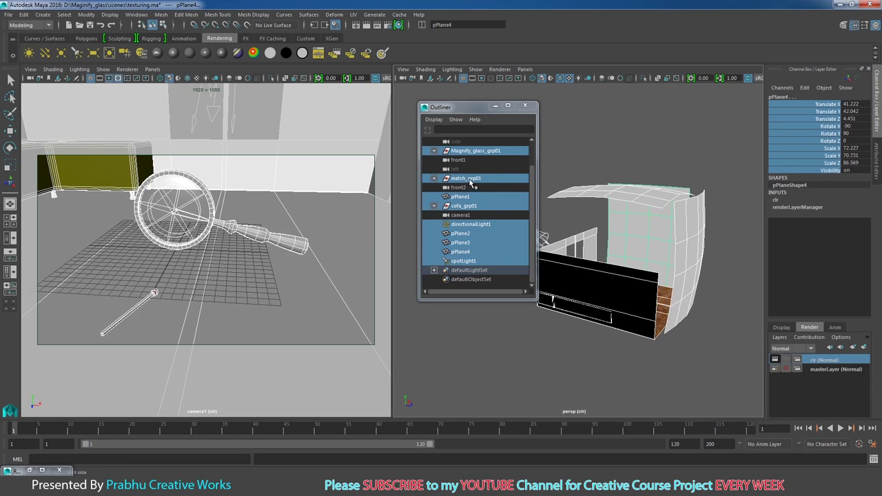
Step: Reselect just Magnify_glass_grp01, match_grp01, sofa_grp01 and pPlane1 in the Outliner
{"action": "left_click", "coordinate": [477, 151]}
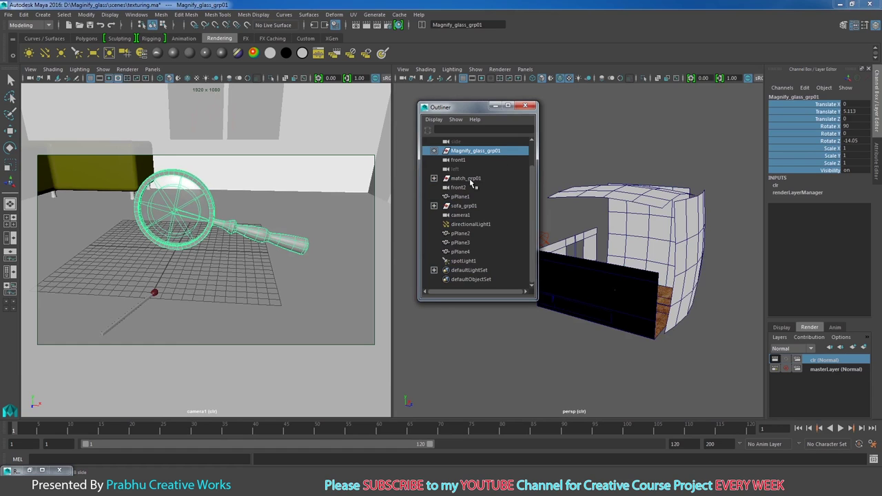
{"action": "left_click", "coordinate": [471, 182], "text": "ctrl"}
{"action": "left_click", "coordinate": [470, 206], "text": "ctrl"}
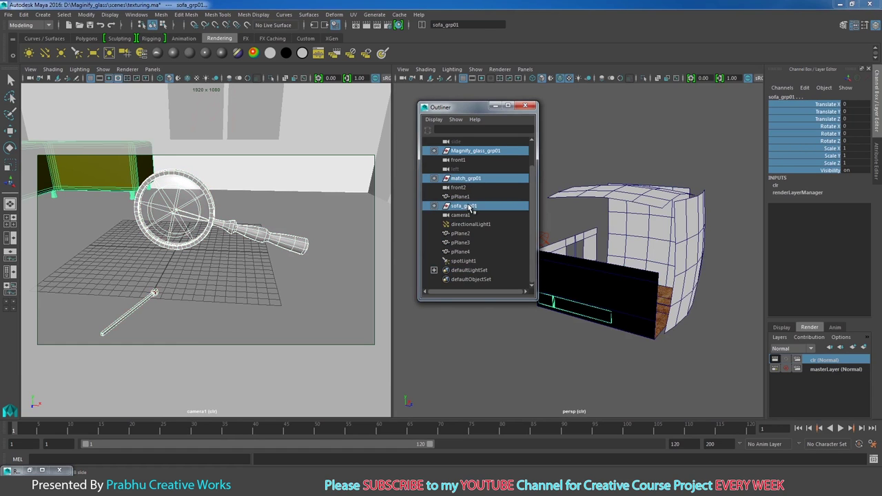
{"action": "left_click", "coordinate": [461, 196], "text": "ctrl"}
{"action": "mouse_move", "coordinate": [673, 262]}
{"action": "left_mouse_down", "text": "alt"}
{"action": "mouse_move", "coordinate": [545, 298]}
{"action": "mouse_move", "coordinate": [643, 272]}
{"action": "mouse_move", "coordinate": [622, 244]}
{"action": "left_mouse_up", "text": "alt"}
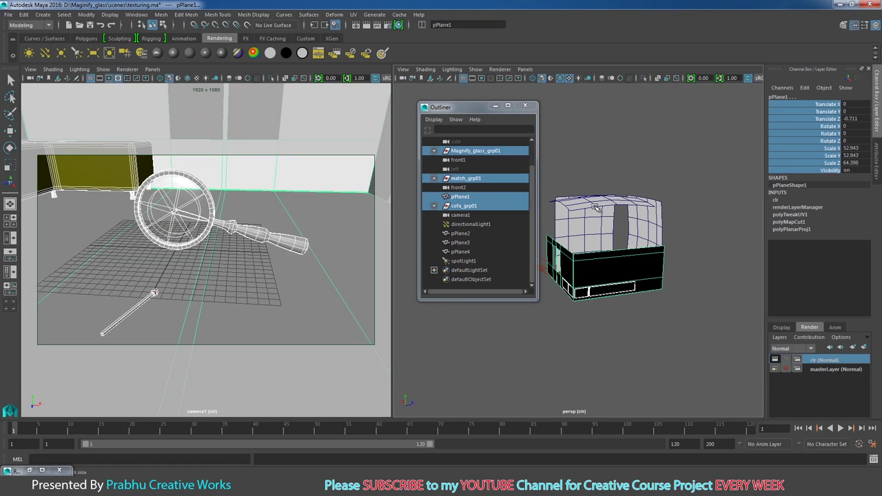
{"action": "left_click_drag", "start_coordinate": [644, 212], "coordinate": [641, 250], "text": "alt"}
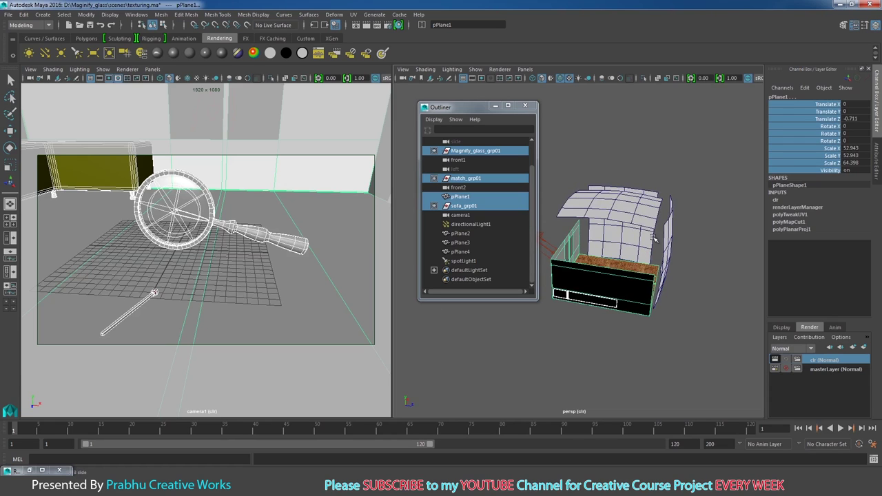
{"action": "mouse_move", "coordinate": [613, 249]}
{"action": "left_mouse_down", "text": "alt"}
{"action": "mouse_move", "coordinate": [693, 244]}
{"action": "mouse_move", "coordinate": [624, 245]}
{"action": "left_mouse_up", "text": "alt"}
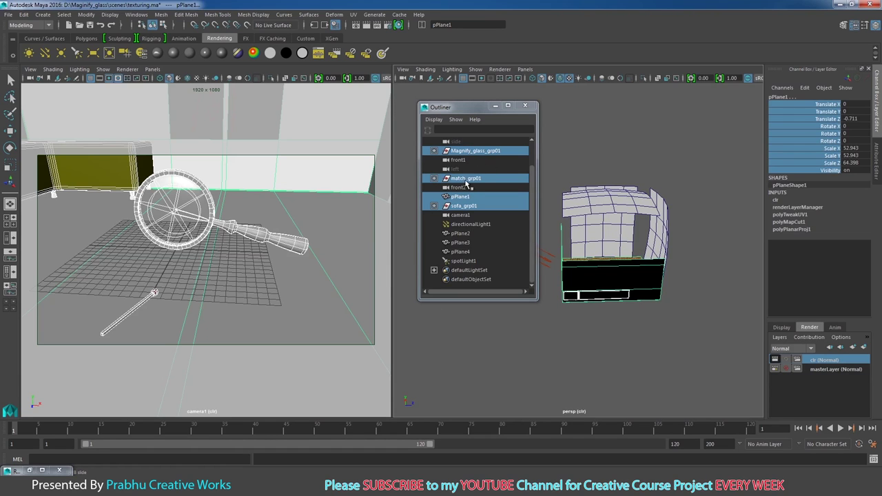
{"action": "left_click_drag", "start_coordinate": [691, 265], "coordinate": [626, 292], "text": "alt"}
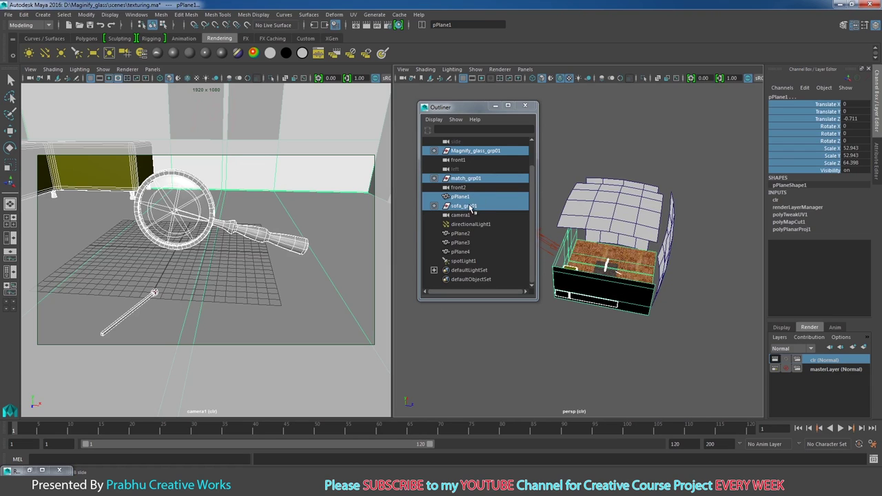
Step: Create a new render layer from that selection and rename it occ
{"action": "left_click", "coordinate": [865, 347]}
{"action": "left_click", "coordinate": [825, 361]}
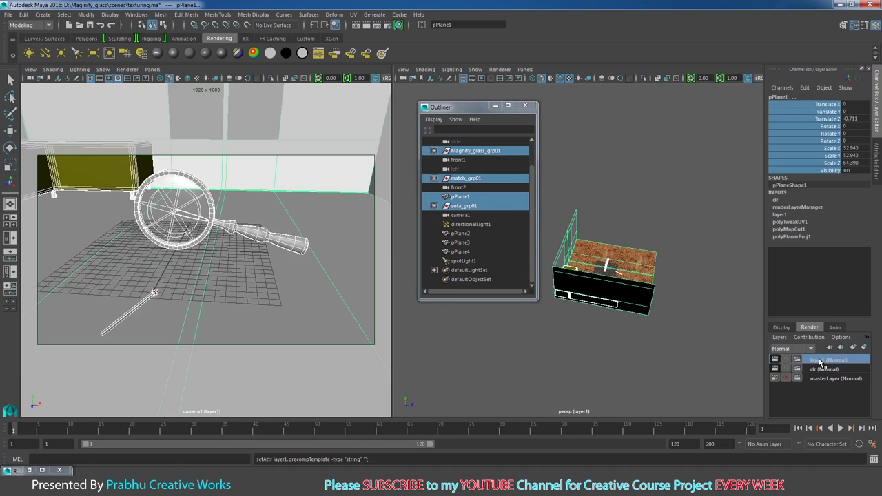
{"action": "double_click", "coordinate": [820, 361]}
{"action": "type", "text": "occ"}
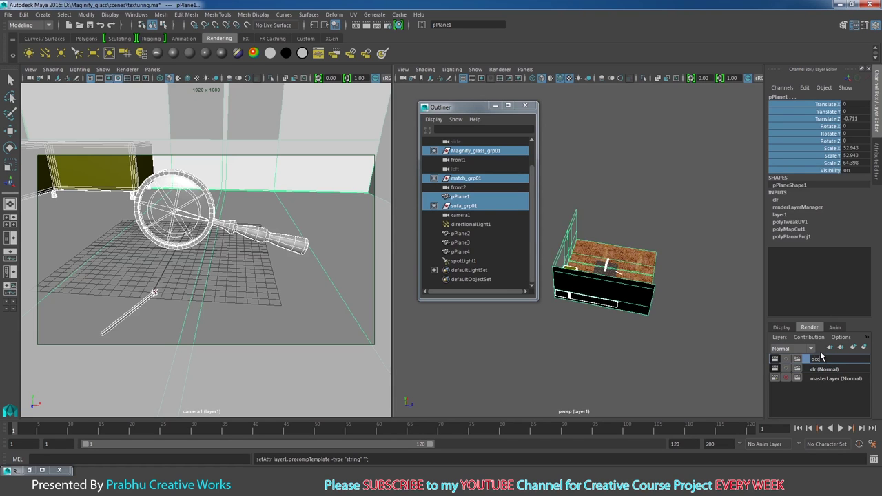
{"action": "key", "text": "Return"}
Step: Open the Attributes and presets list, then back out to the render layer list without choosing
{"action": "mouse_move", "coordinate": [676, 335]}
{"action": "left_mouse_down", "text": "alt"}
{"action": "mouse_move", "coordinate": [571, 322]}
{"action": "mouse_move", "coordinate": [613, 314]}
{"action": "left_mouse_up", "text": "alt"}
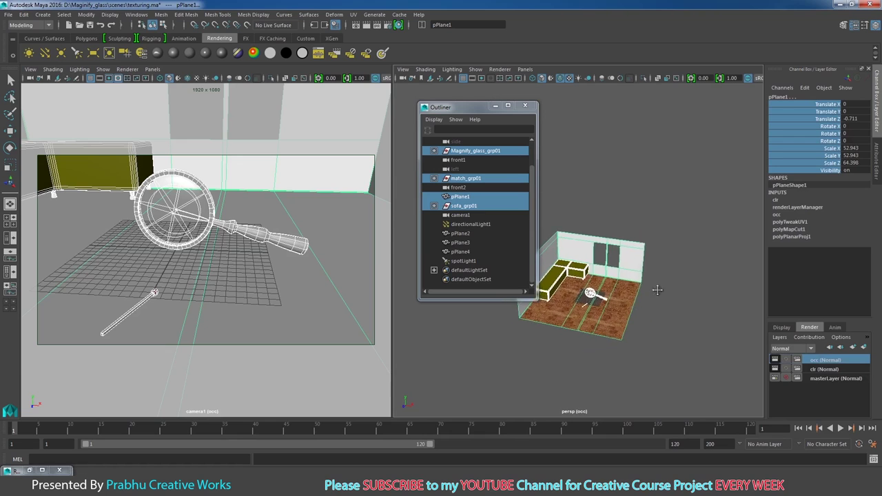
{"action": "right_click", "coordinate": [830, 364]}
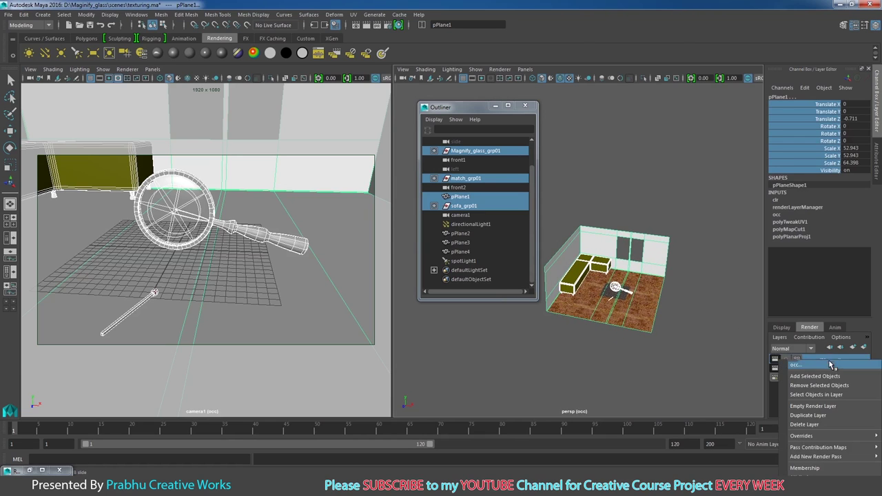
{"action": "left_click", "coordinate": [827, 469]}
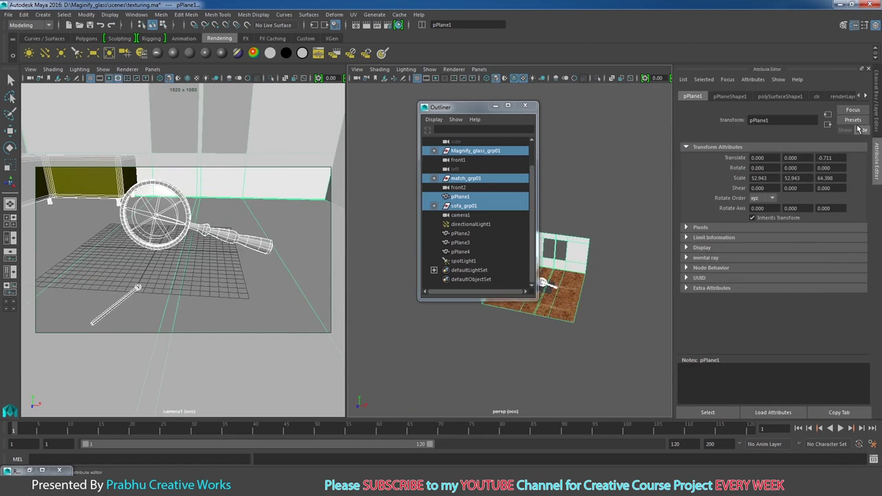
{"action": "left_click", "coordinate": [854, 120]}
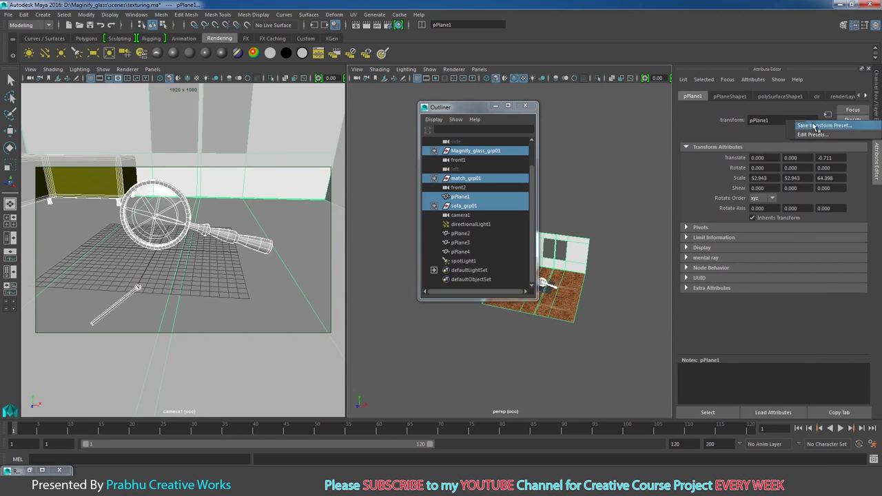
{"action": "left_click", "coordinate": [772, 147]}
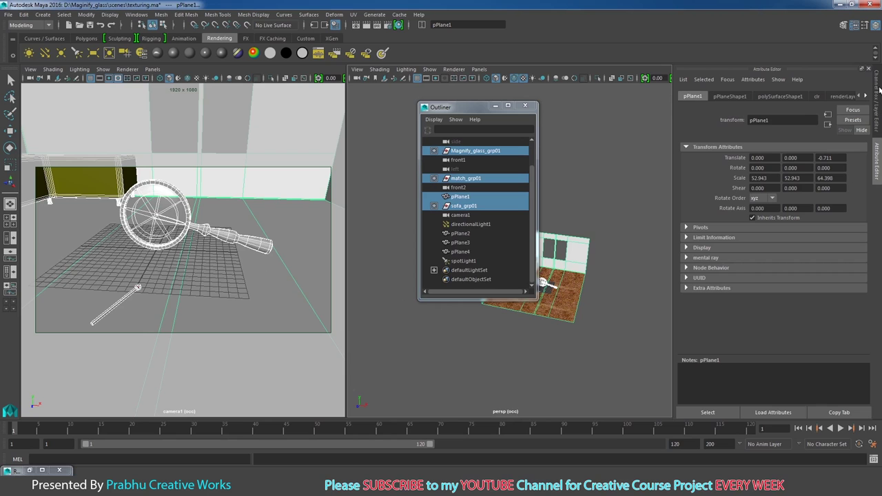
{"action": "left_click", "coordinate": [879, 90]}
Step: Apply the Occlusion preset from the occ layer's Attributes
{"action": "right_click", "coordinate": [840, 360]}
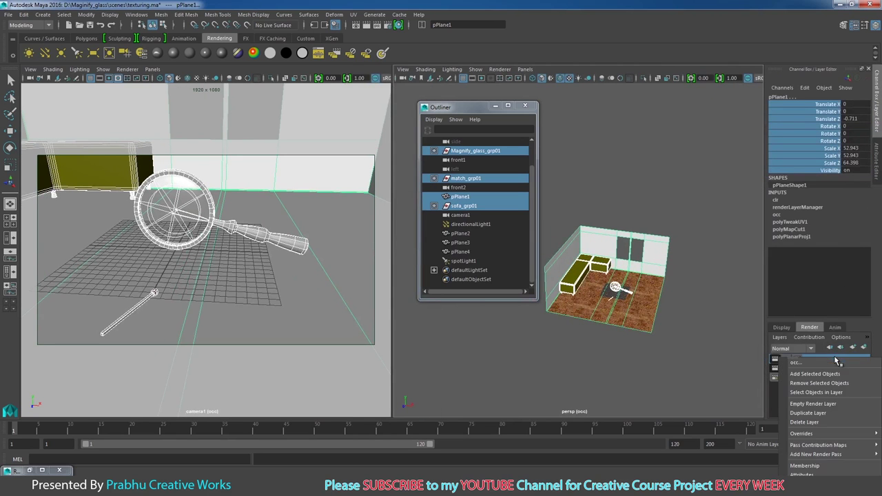
{"action": "left_click", "coordinate": [803, 475]}
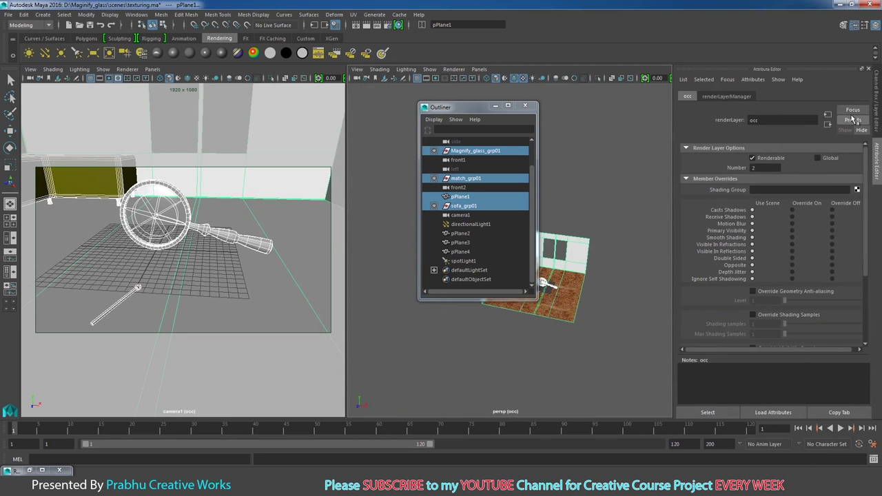
{"action": "left_click", "coordinate": [853, 119]}
{"action": "left_click", "coordinate": [822, 169]}
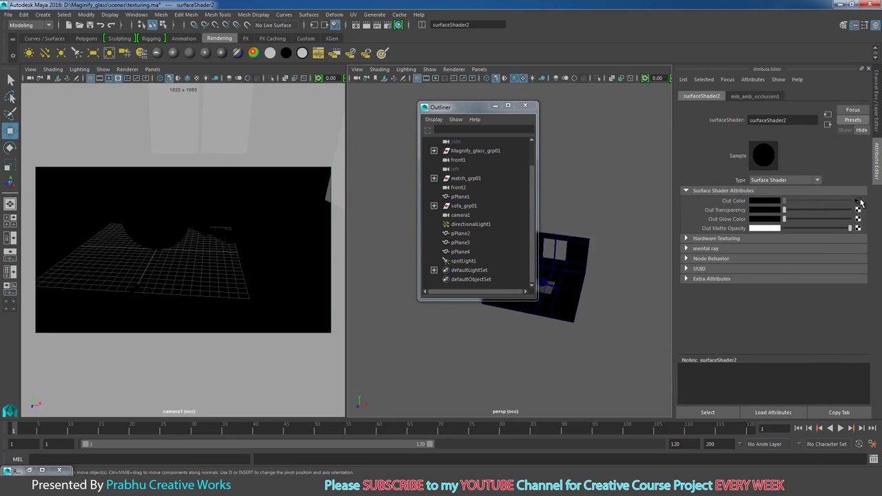
Step: Set mib_amb_occlusion1 to 64 samples and Max Distance 5, then return to the layer list
{"action": "left_click", "coordinate": [858, 200]}
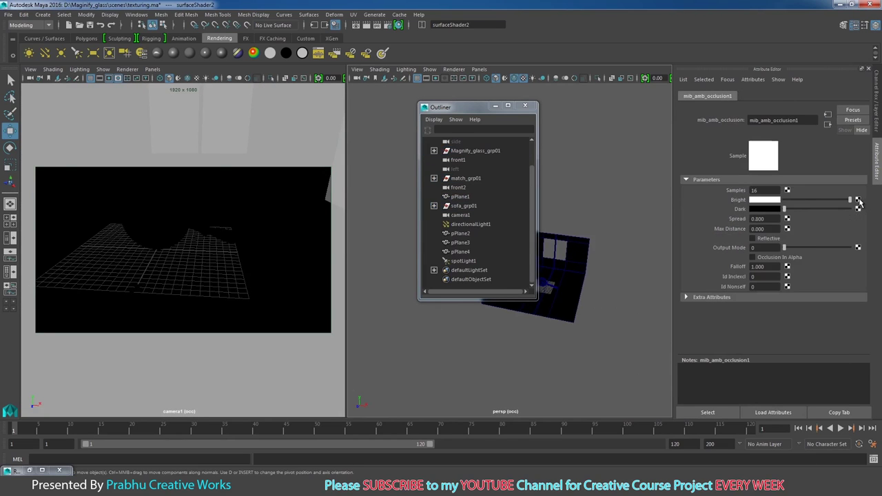
{"action": "left_click", "coordinate": [828, 124]}
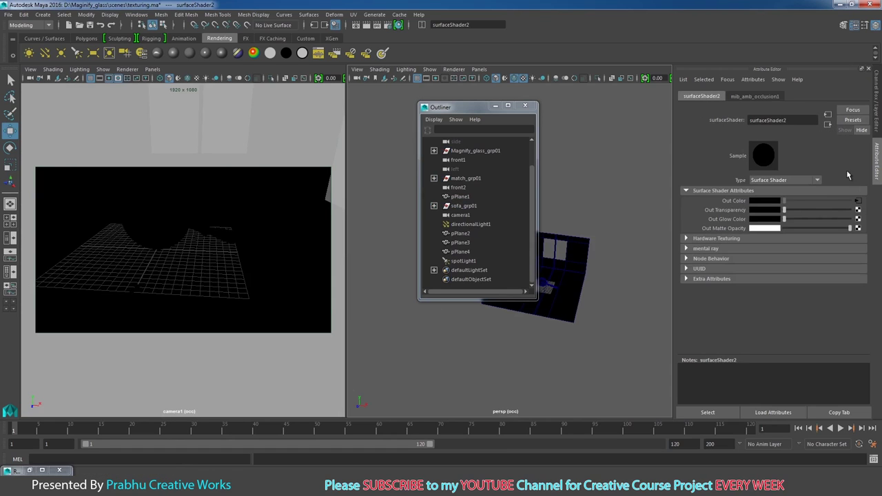
{"action": "left_click", "coordinate": [858, 204]}
{"action": "type", "text": "64"}
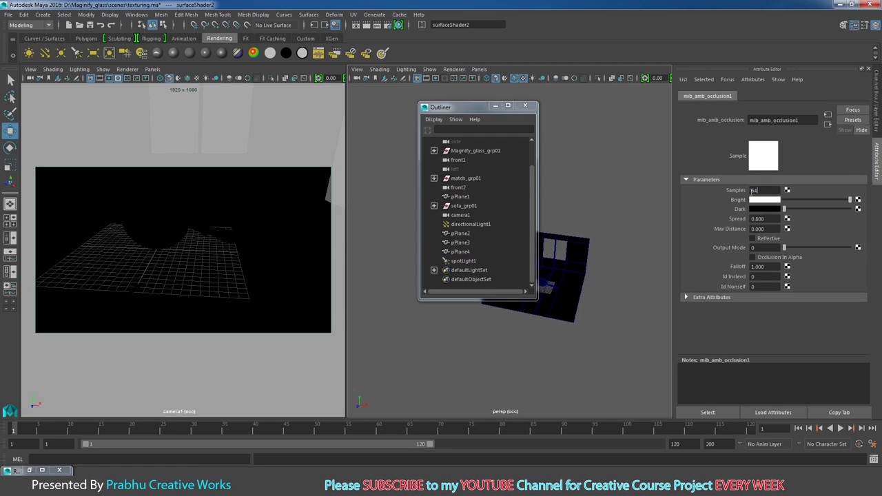
{"action": "key", "text": "Return"}
{"action": "left_click", "coordinate": [761, 229]}
{"action": "type", "text": "5.000"}
{"action": "key", "text": "Return"}
{"action": "left_click", "coordinate": [758, 191]}
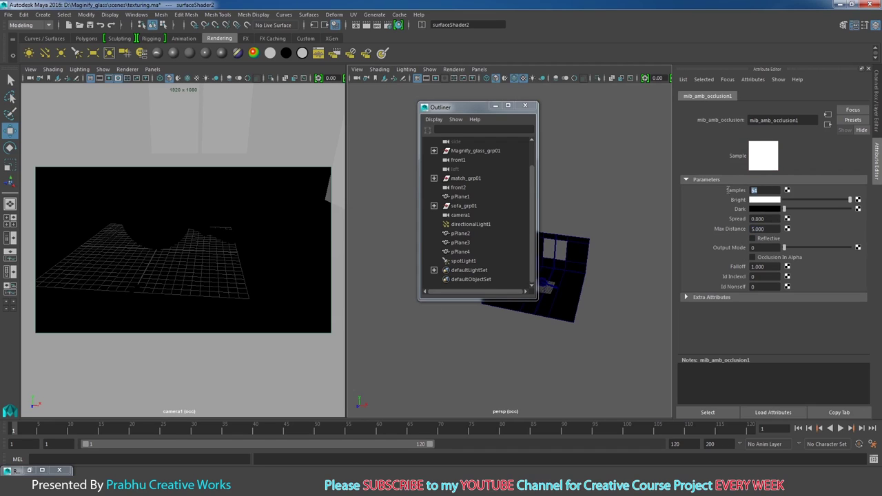
{"action": "left_click", "coordinate": [769, 229]}
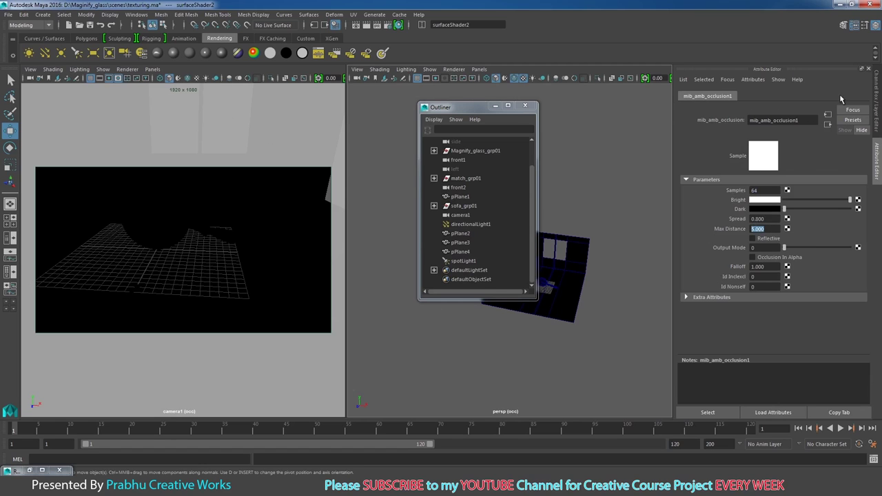
{"action": "left_click", "coordinate": [877, 96]}
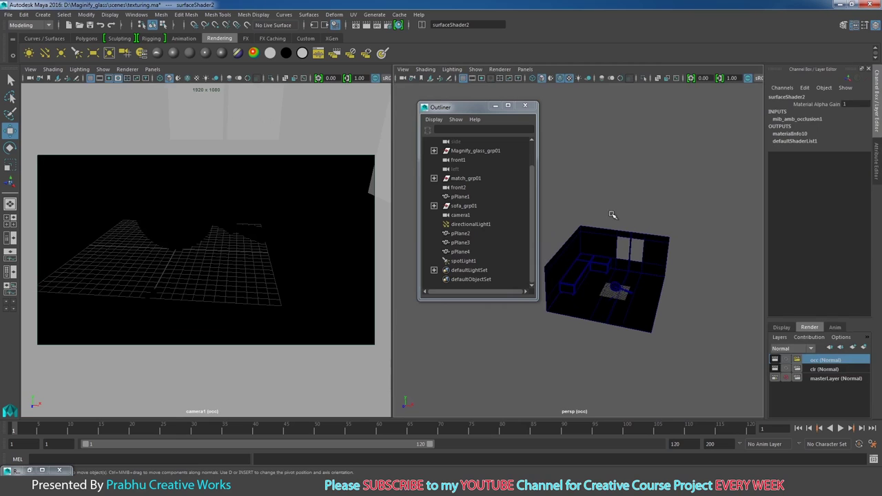
{"action": "left_click_drag", "start_coordinate": [557, 202], "coordinate": [693, 311]}
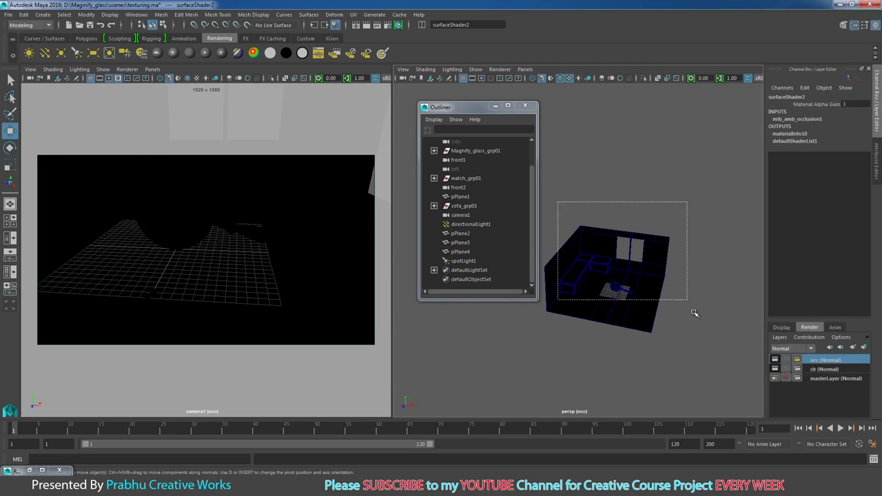
{"action": "left_click", "coordinate": [680, 364]}
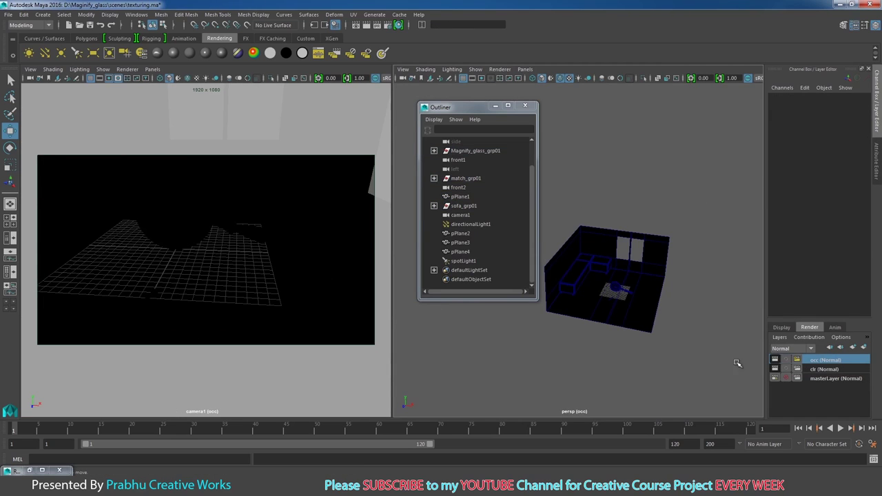
Step: Marquee-select the room objects and assign them to a new render layer named z_depth
{"action": "left_click_drag", "start_coordinate": [718, 369], "coordinate": [534, 202]}
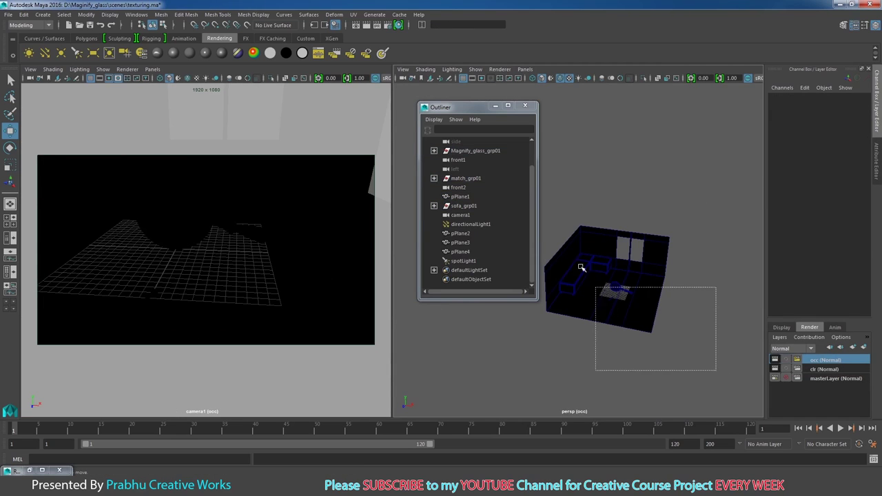
{"action": "left_click", "coordinate": [868, 348]}
{"action": "double_click", "coordinate": [820, 360]}
{"action": "type", "text": "z-depth"}
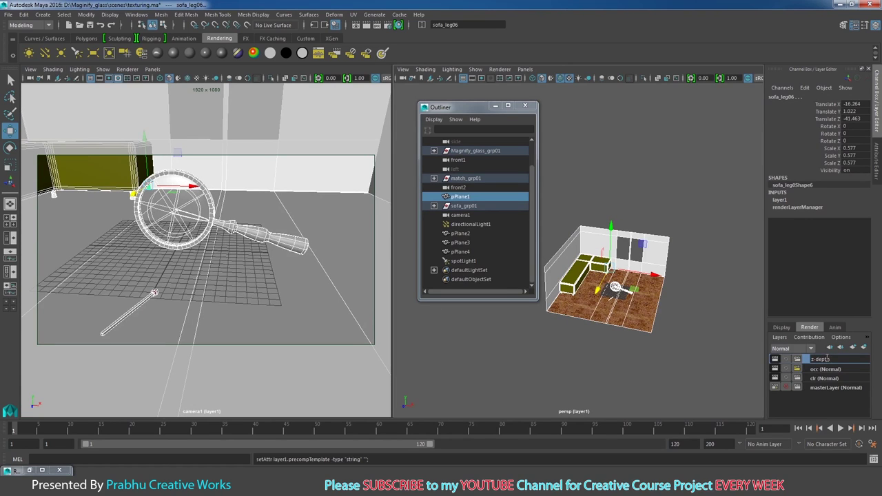
{"action": "key", "text": "Return"}
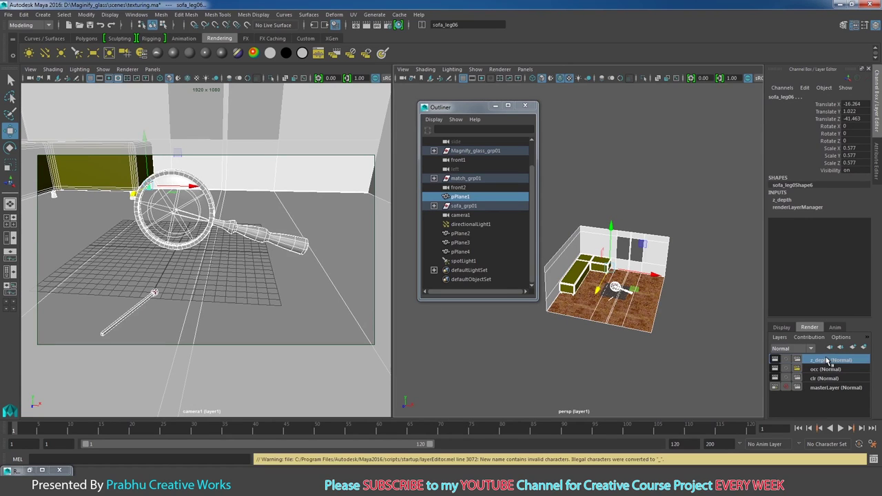
Step: Open the attributes and presets list, return to the layer list, and reopen the z_depth options
{"action": "right_click", "coordinate": [859, 363]}
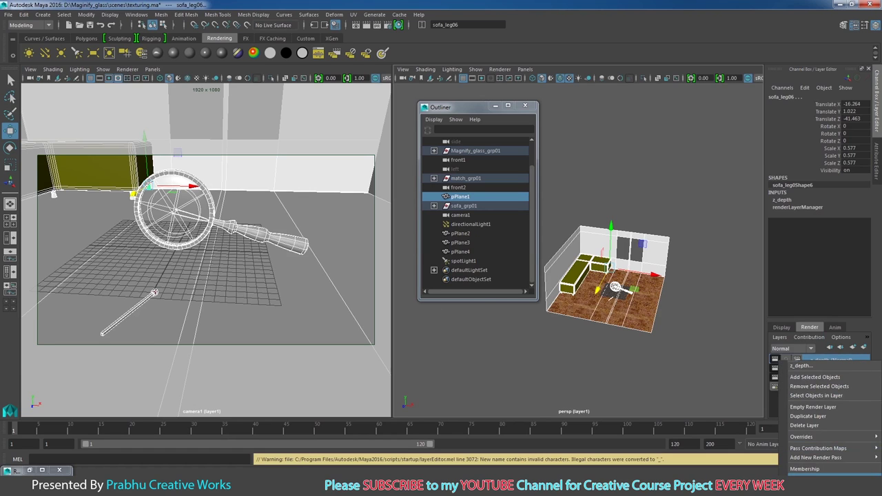
{"action": "key", "text": "ctrl+a"}
{"action": "left_click", "coordinate": [853, 120]}
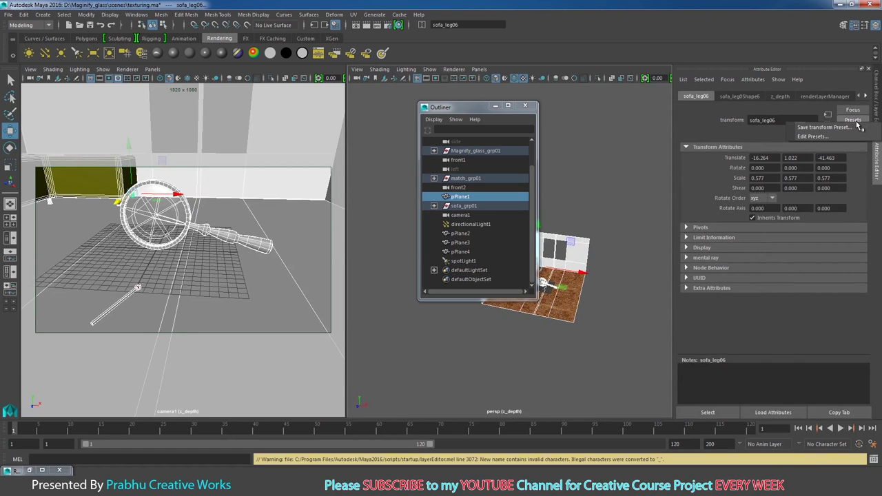
{"action": "left_click", "coordinate": [877, 90]}
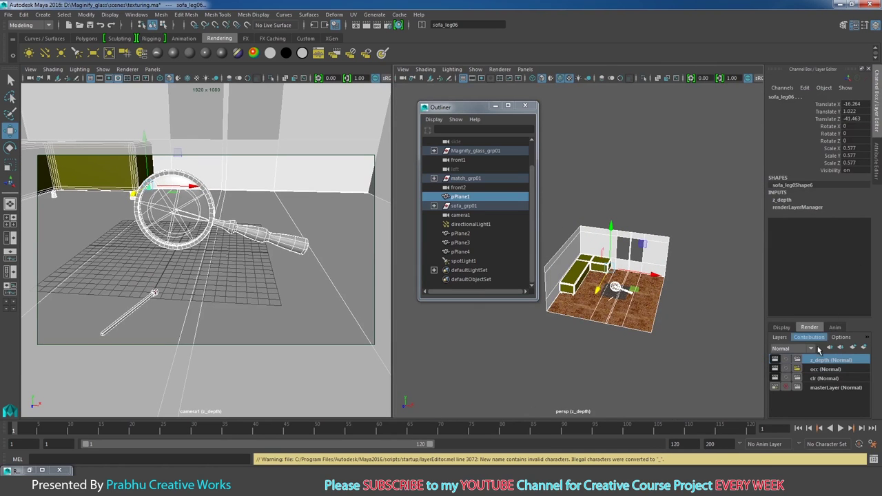
{"action": "right_click", "coordinate": [816, 363]}
Step: Apply the Luminance Depth preset from the z_depth layer's Attributes
{"action": "left_click", "coordinate": [810, 469]}
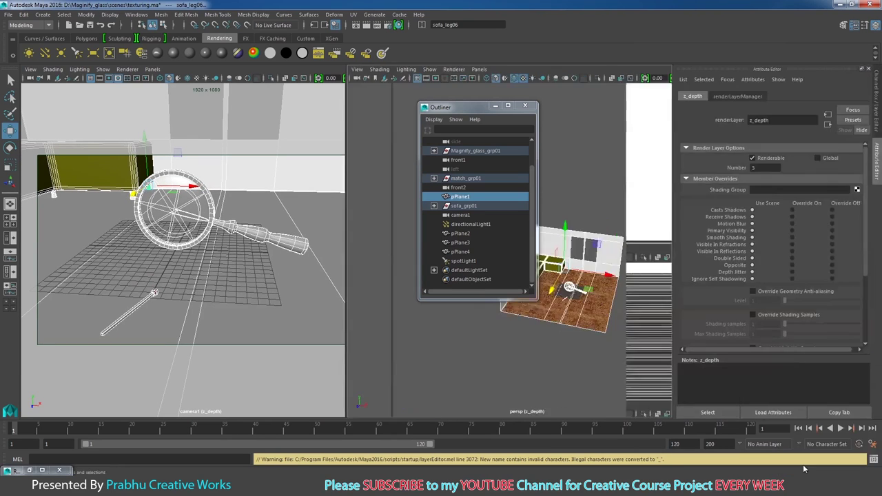
{"action": "left_click", "coordinate": [853, 120]}
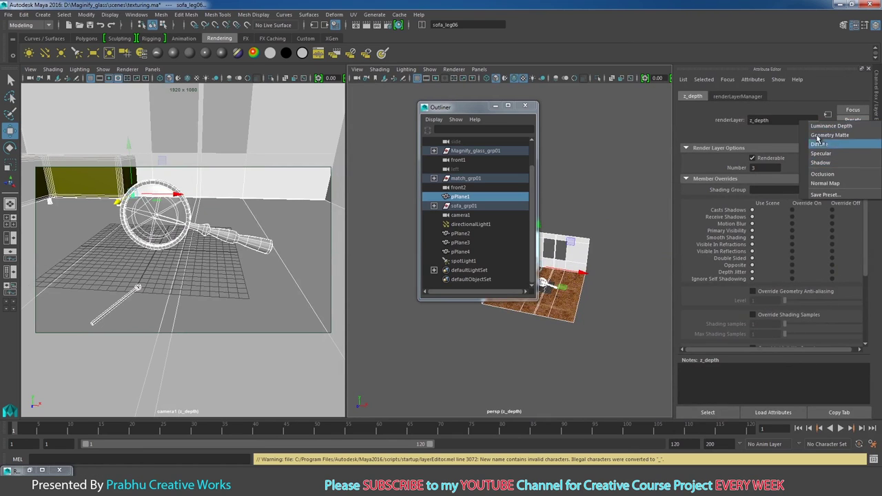
{"action": "left_click", "coordinate": [831, 126]}
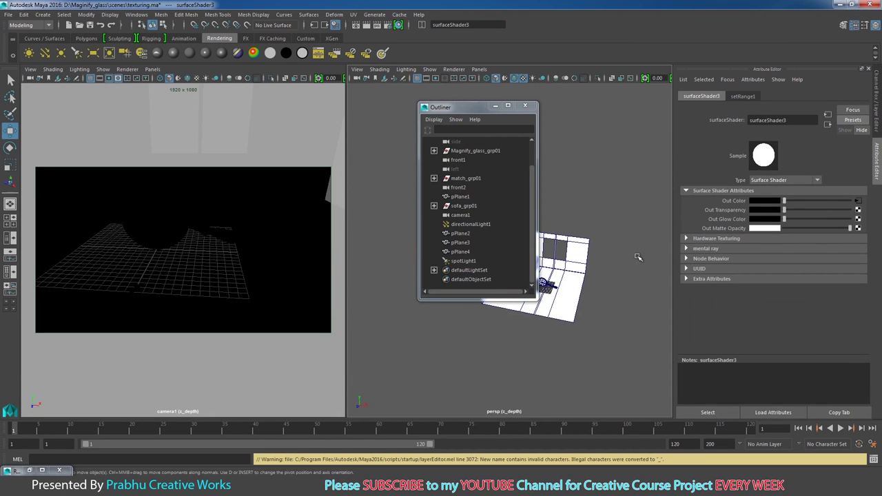
Step: Uncover the perspective view, select pPlane1, and make the clr layer current
{"action": "left_click", "coordinate": [495, 106]}
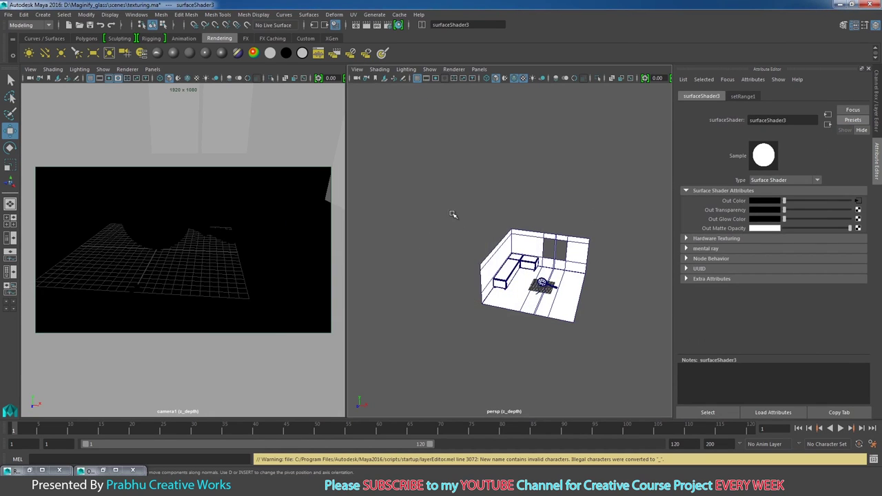
{"action": "left_click", "coordinate": [318, 205]}
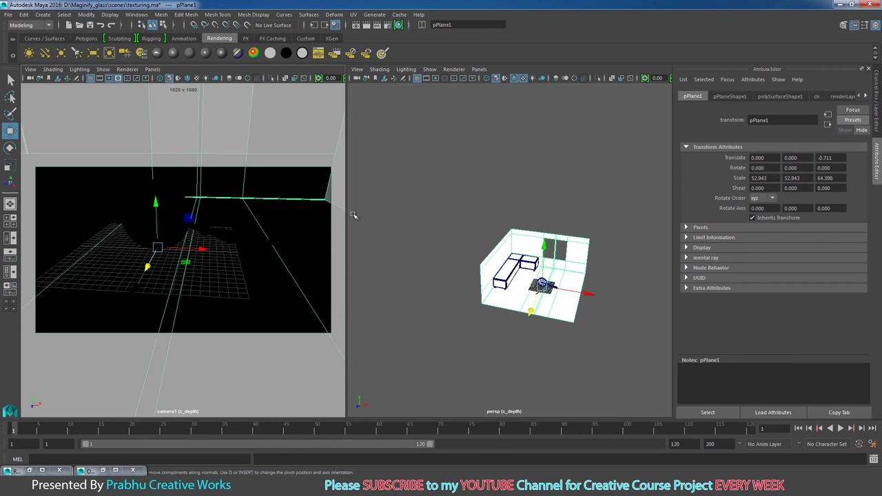
{"action": "left_click", "coordinate": [877, 98]}
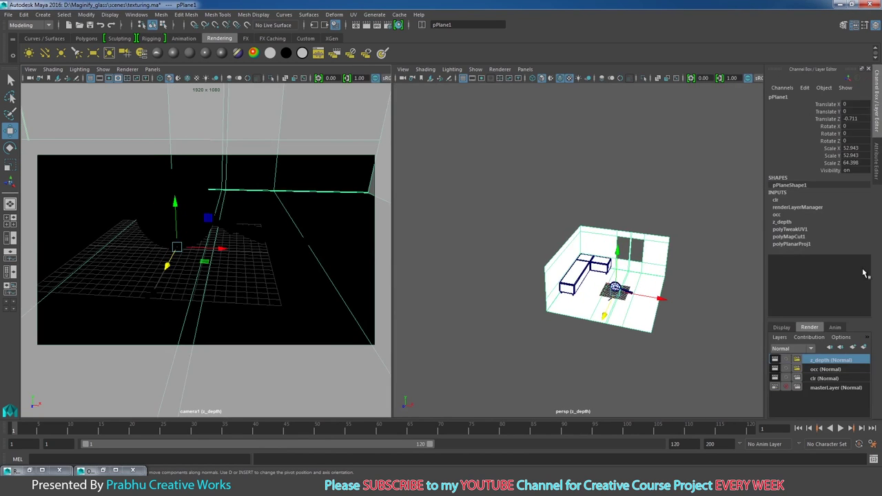
{"action": "left_click", "coordinate": [823, 380]}
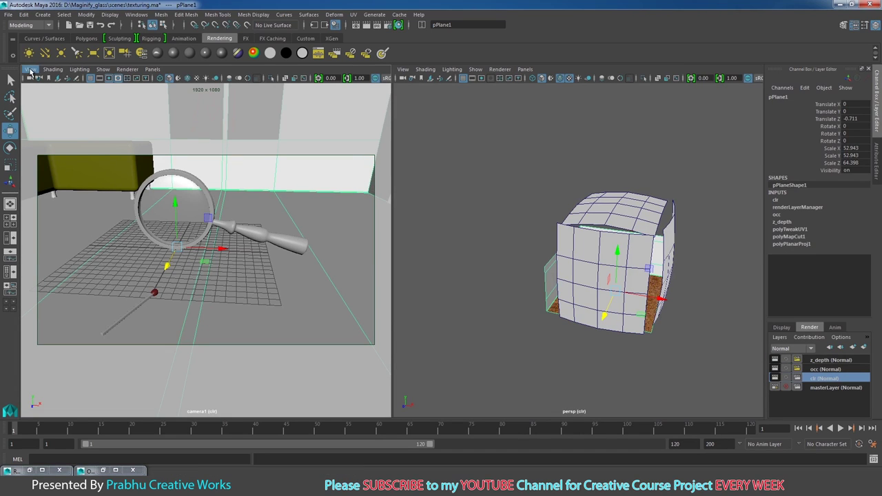
Step: Select camera1 and unlock all its channels in the Channel Box
{"action": "left_click", "coordinate": [30, 69]}
{"action": "left_click", "coordinate": [58, 86]}
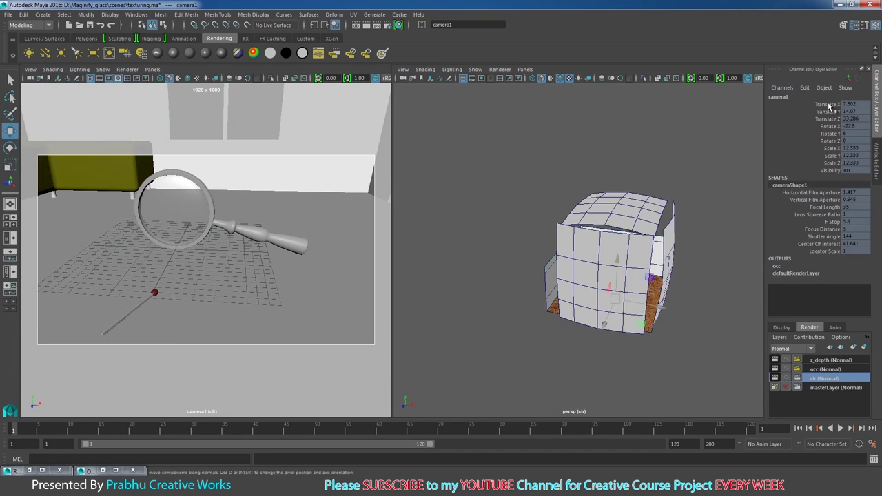
{"action": "left_click_drag", "start_coordinate": [831, 104], "coordinate": [821, 251]}
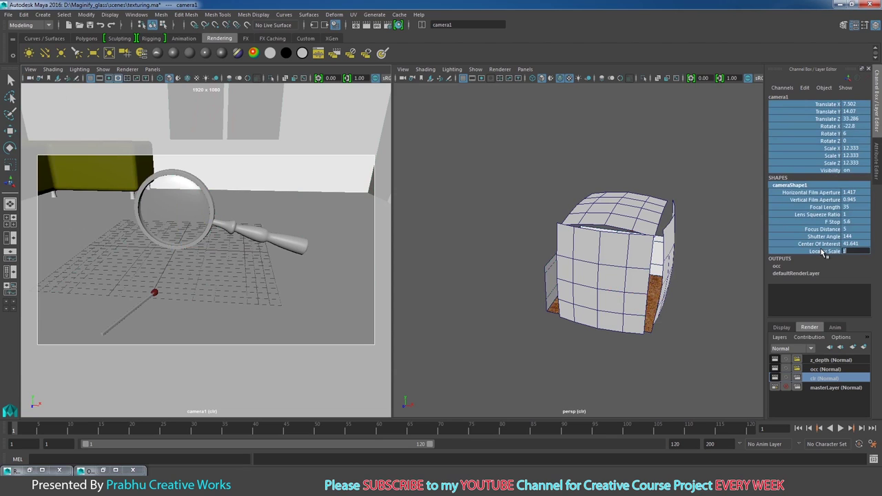
{"action": "right_click", "coordinate": [822, 252]}
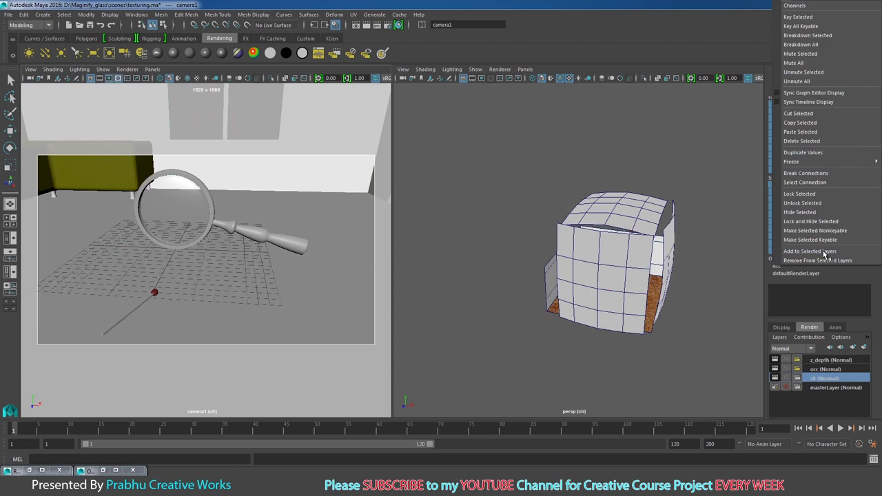
{"action": "left_click", "coordinate": [802, 203]}
Step: Move camera1 to Translate X 5.238, Z 33.578 and make the z_depth layer current
{"action": "middle_click_drag", "start_coordinate": [333, 204], "coordinate": [349, 191], "text": "alt"}
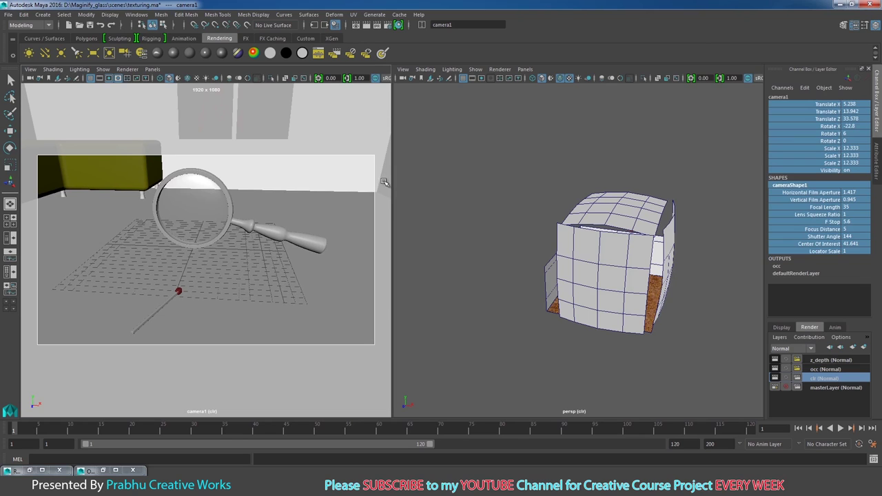
{"action": "right_click", "coordinate": [835, 130]}
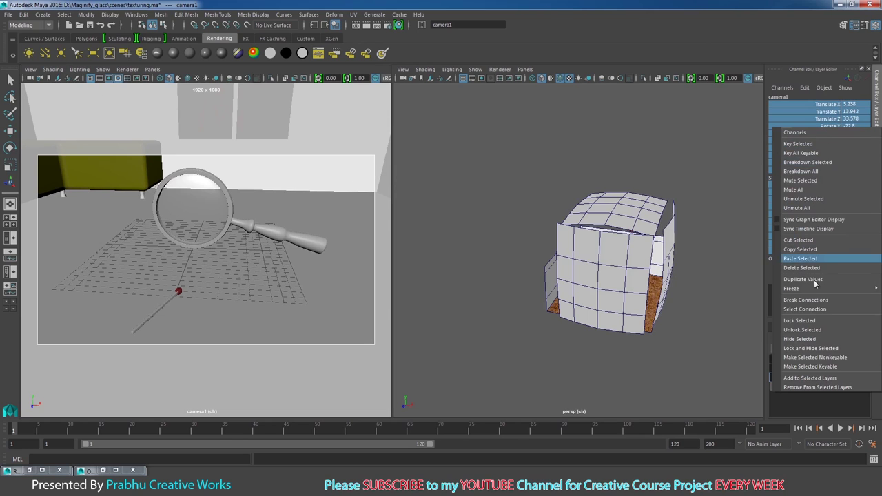
{"action": "left_click", "coordinate": [806, 326]}
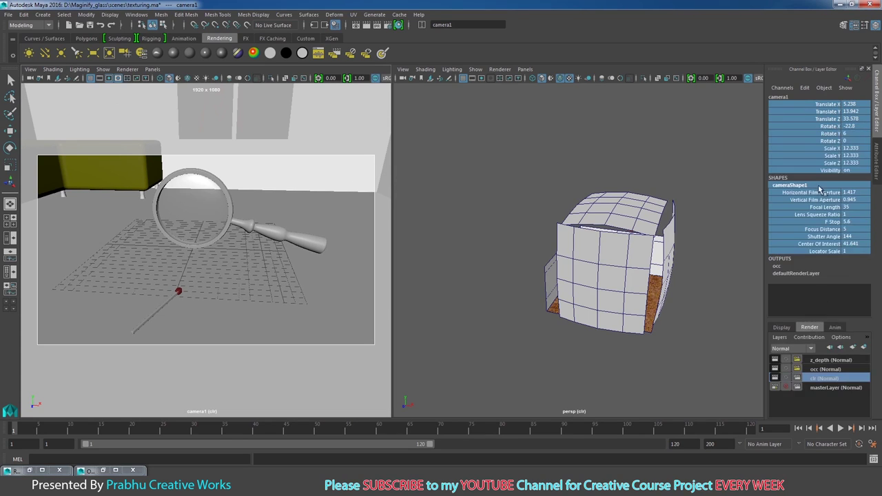
{"action": "left_click", "coordinate": [826, 362]}
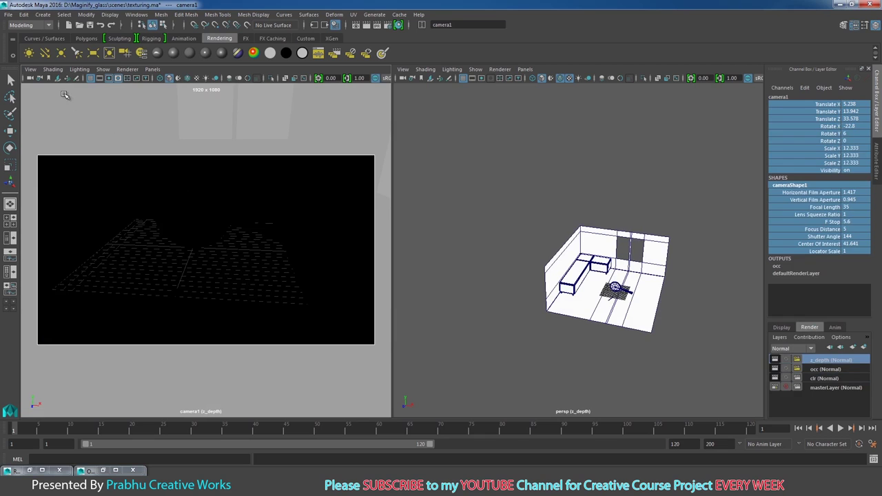
Step: Enable Wireframe on Shaded in camera1, then view the camera attributes and return to the layer list
{"action": "left_click", "coordinate": [52, 69]}
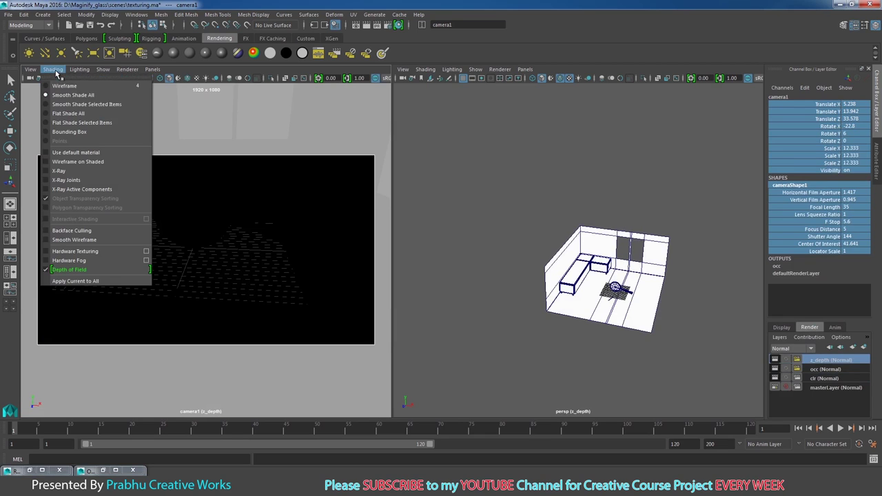
{"action": "left_click", "coordinate": [69, 161]}
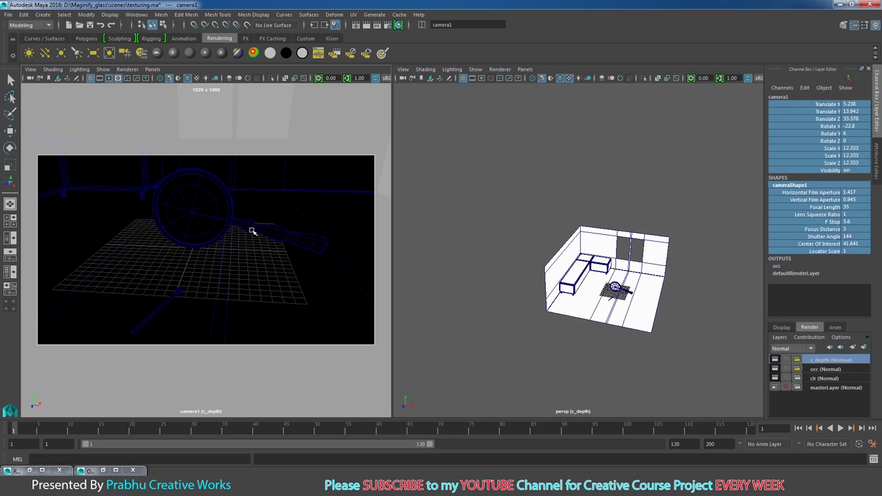
{"action": "right_click", "coordinate": [828, 364]}
{"action": "key", "text": "ctrl+a"}
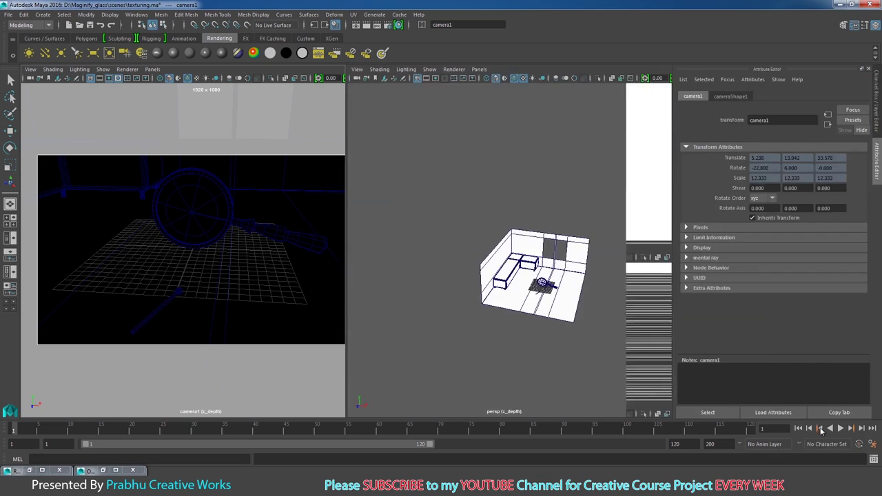
{"action": "left_click", "coordinate": [851, 120]}
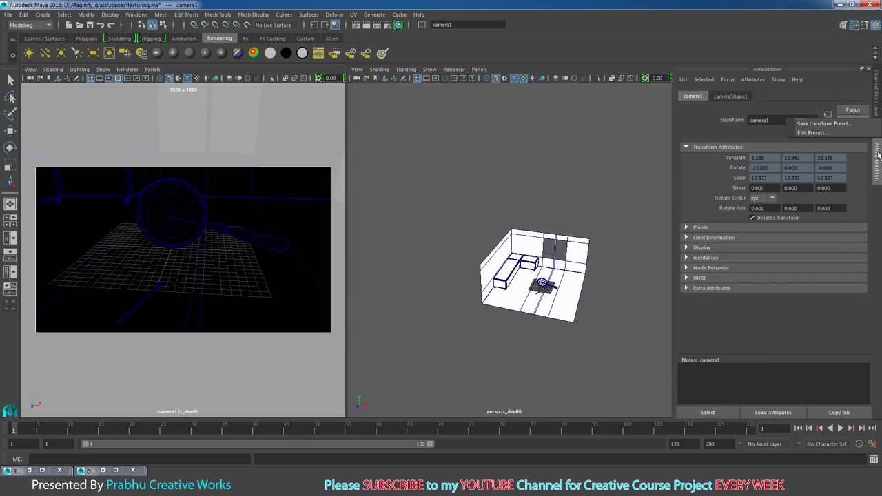
{"action": "left_click", "coordinate": [878, 110]}
Step: Apply the Luminance Depth preset from the z_depth layer's Attributes
{"action": "right_click", "coordinate": [819, 360]}
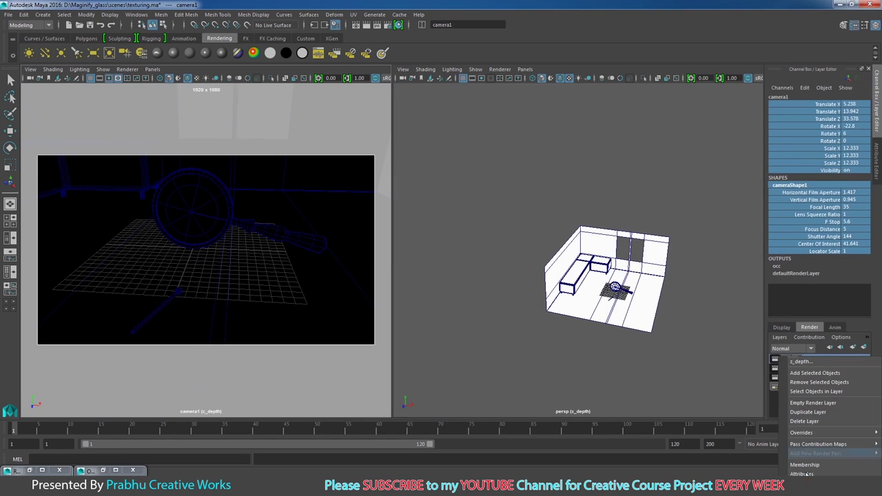
{"action": "left_click", "coordinate": [802, 474]}
{"action": "left_click", "coordinate": [852, 120]}
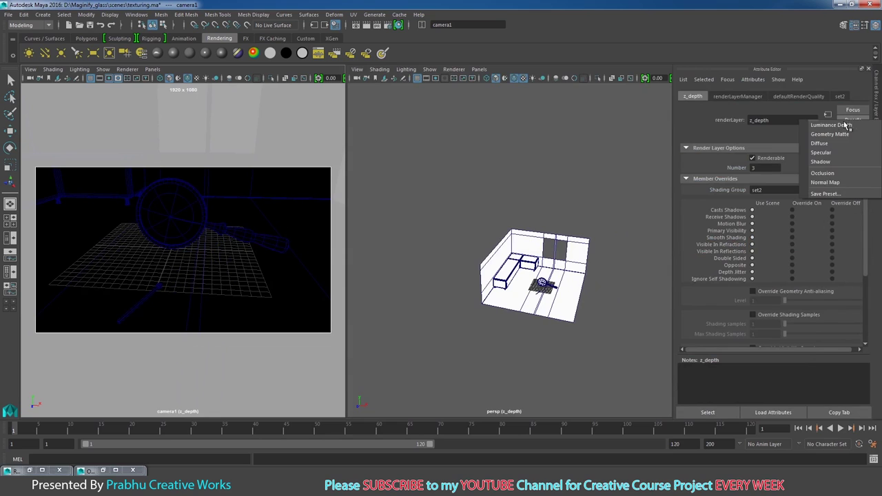
{"action": "left_click", "coordinate": [841, 128]}
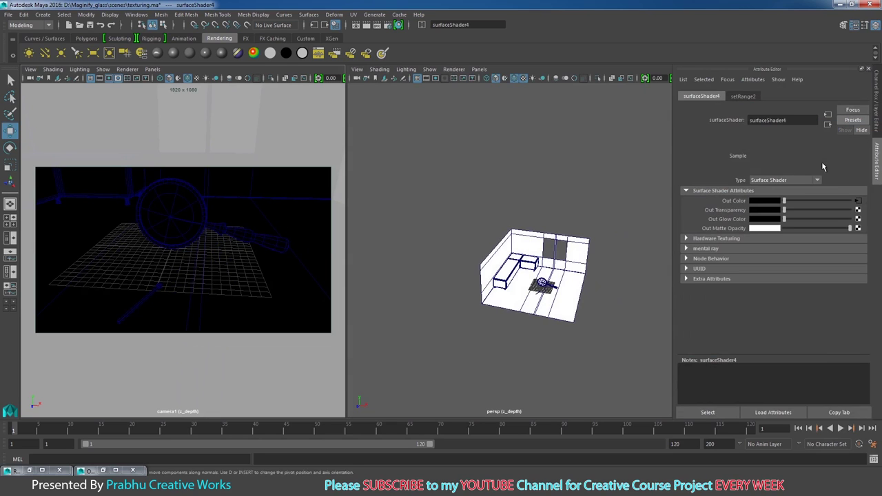
Step: Inspect setRange2's Old Min (0.100) and Old Max, then select the match stick
{"action": "left_click", "coordinate": [859, 201]}
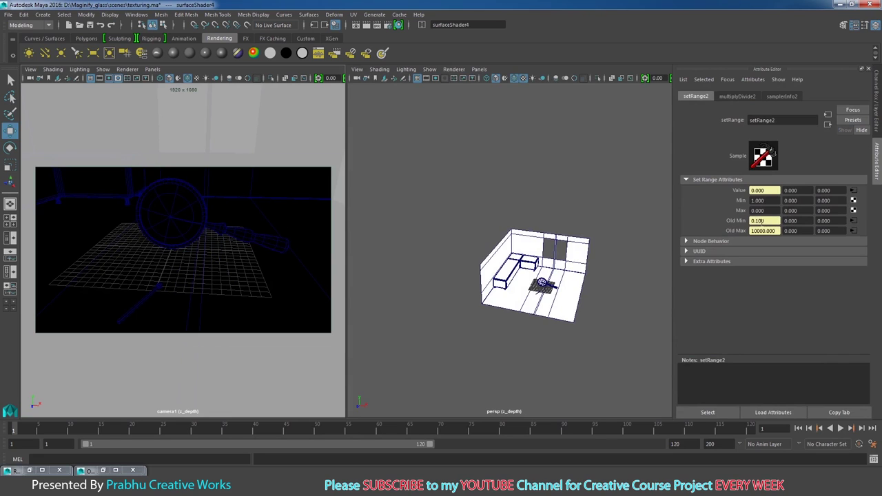
{"action": "mouse_move", "coordinate": [769, 221]}
{"action": "left_mouse_down"}
{"action": "mouse_move", "coordinate": [744, 223]}
{"action": "mouse_move", "coordinate": [745, 233]}
{"action": "left_mouse_up"}
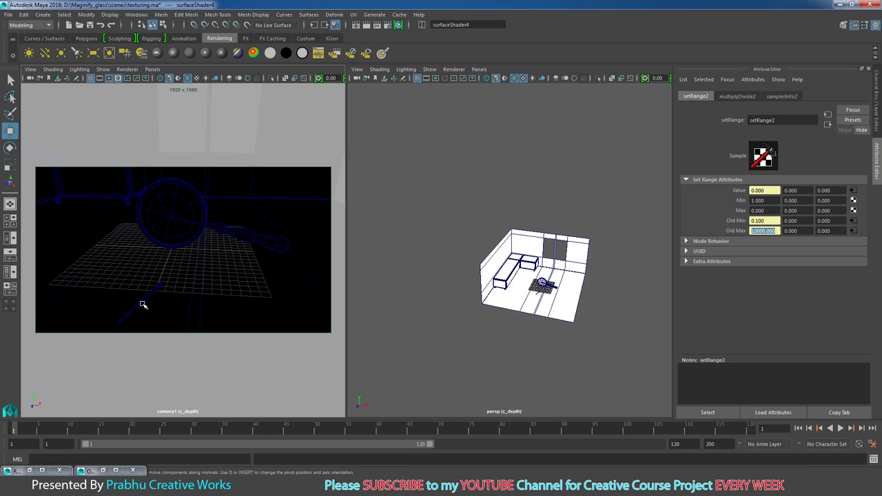
{"action": "left_click", "coordinate": [142, 304]}
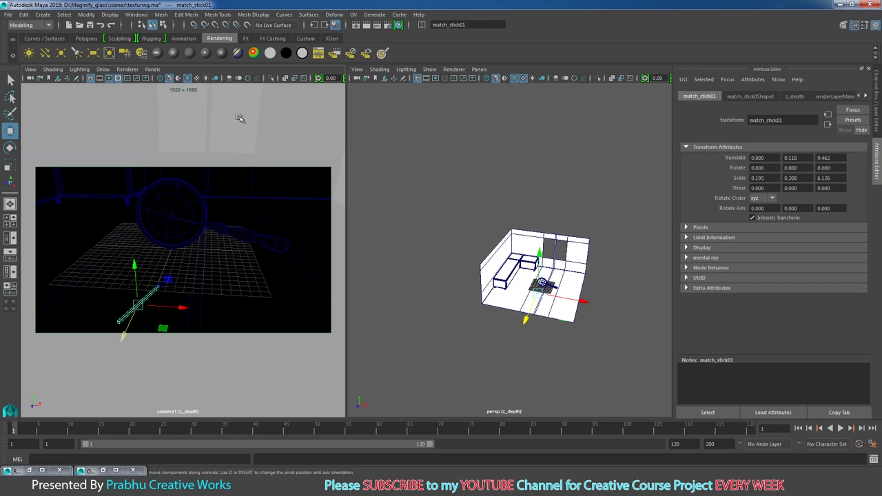
Step: Select the magnifying glass and turn on Object Details, showing it 34.711 units from camera1
{"action": "left_click", "coordinate": [139, 15]}
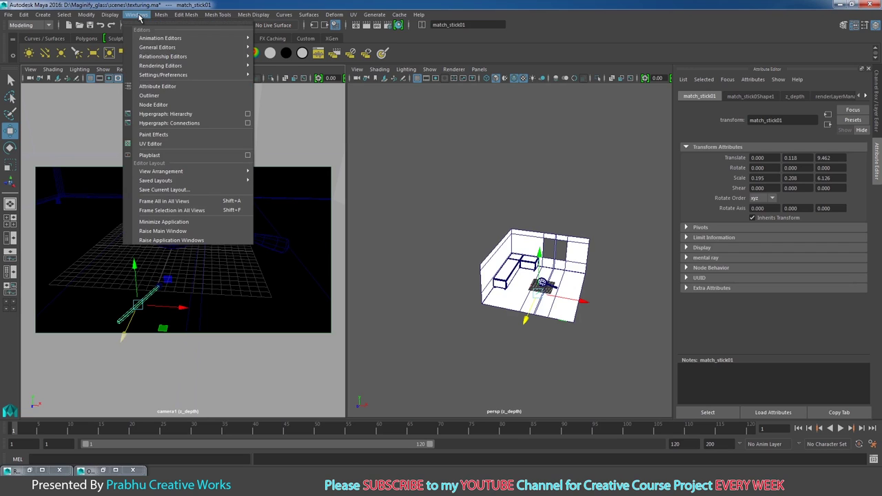
{"action": "left_click", "coordinate": [139, 15]}
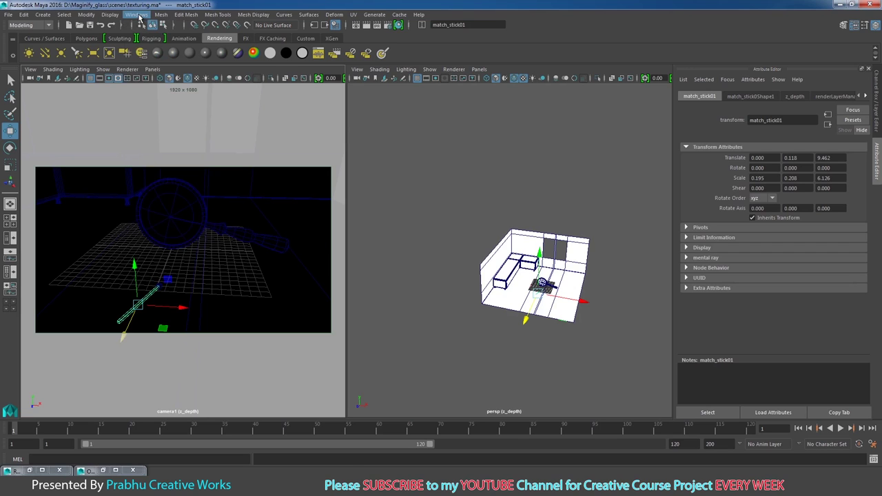
{"action": "left_click", "coordinate": [166, 217]}
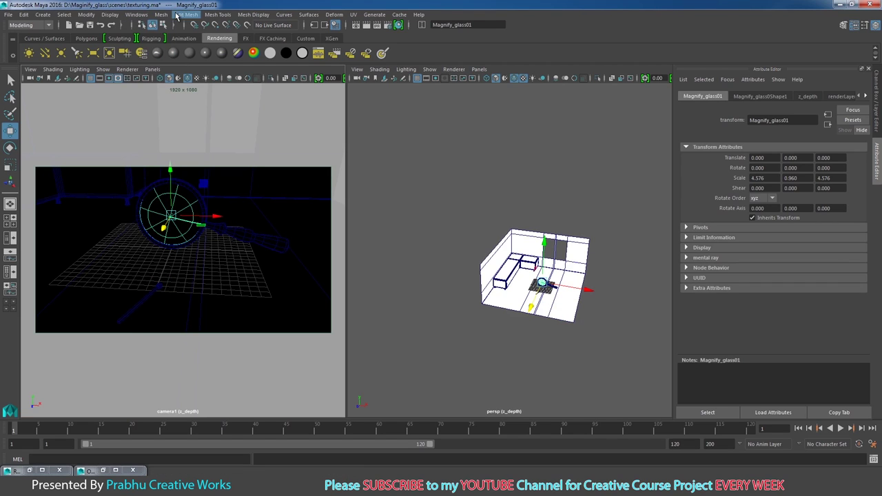
{"action": "left_click", "coordinate": [137, 15]}
{"action": "mouse_move", "coordinate": [110, 15]}
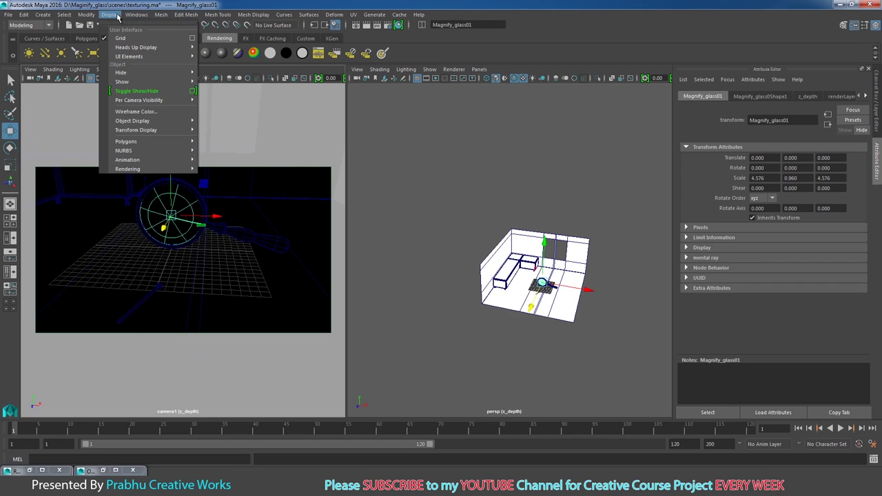
{"action": "mouse_move", "coordinate": [136, 47]}
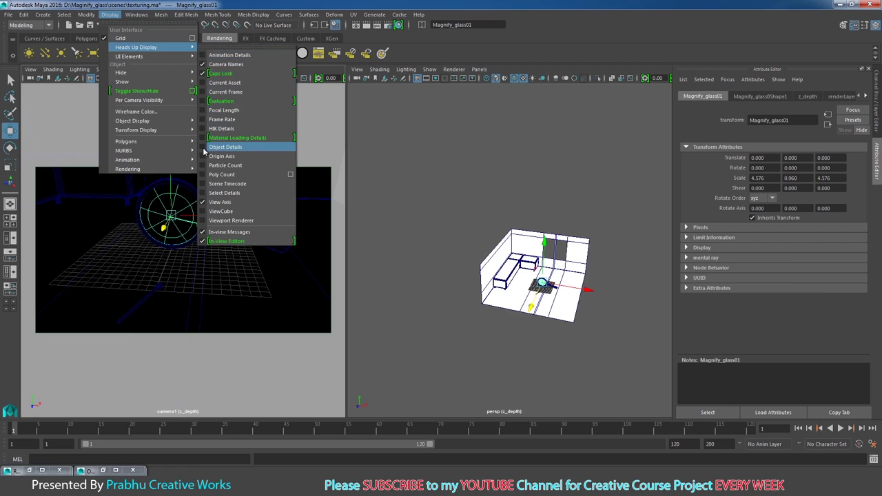
{"action": "left_click", "coordinate": [203, 148]}
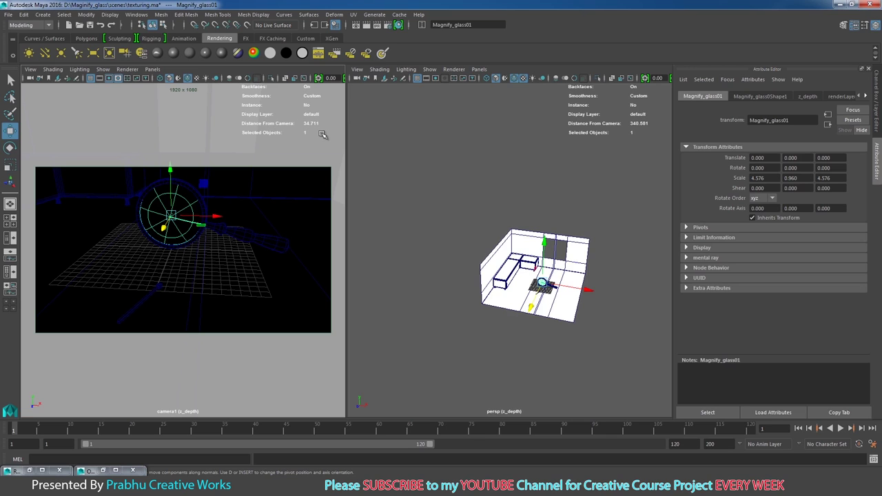
{"action": "left_click", "coordinate": [876, 124]}
{"action": "right_click", "coordinate": [831, 362]}
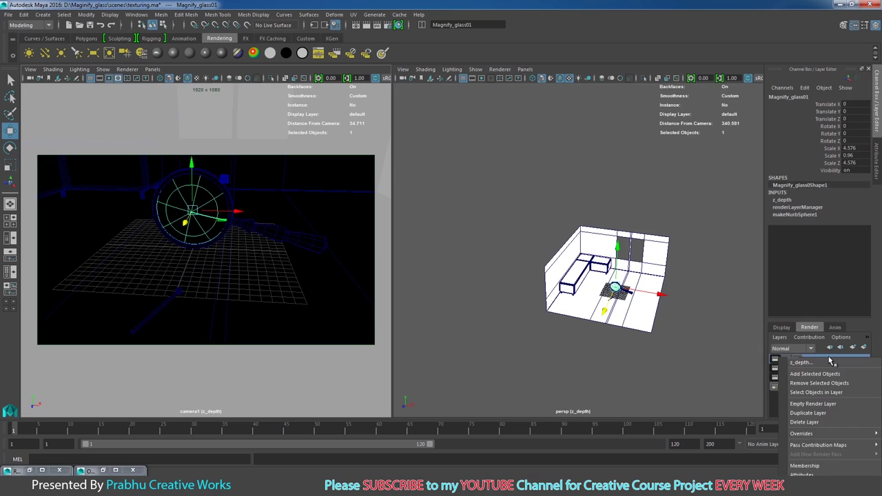
Step: From the z_depth layer's shader, open setRange2 and break Old Min's camera clip connection
{"action": "left_click", "coordinate": [802, 474]}
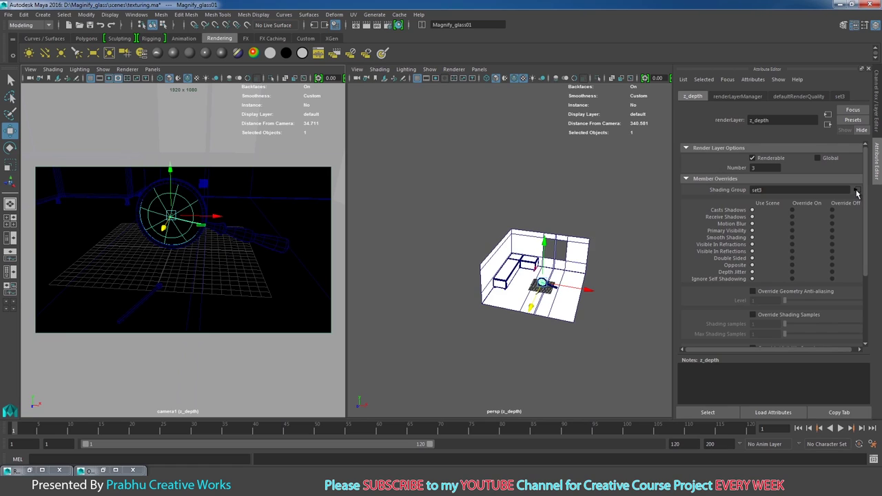
{"action": "left_click", "coordinate": [856, 190]}
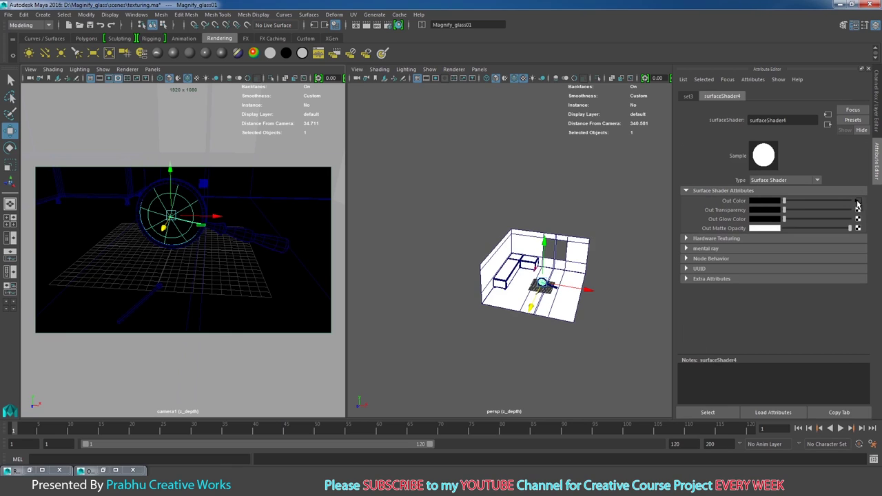
{"action": "left_click", "coordinate": [858, 202]}
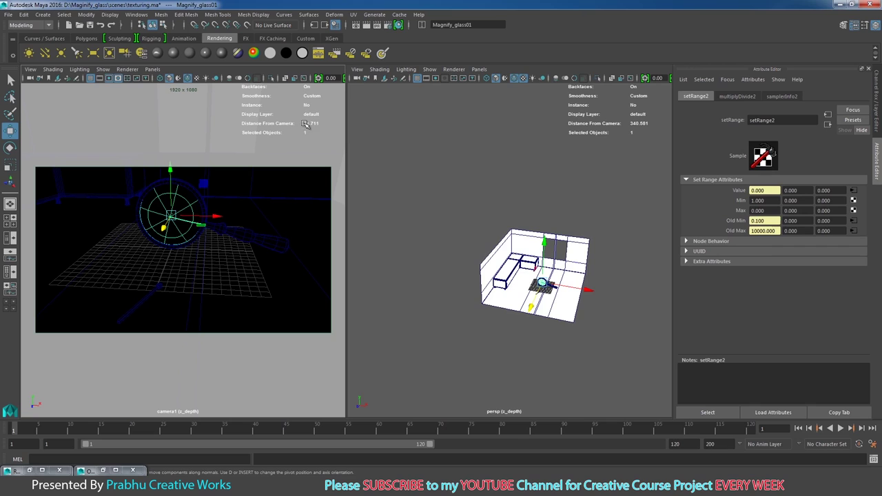
{"action": "right_click", "coordinate": [775, 219]}
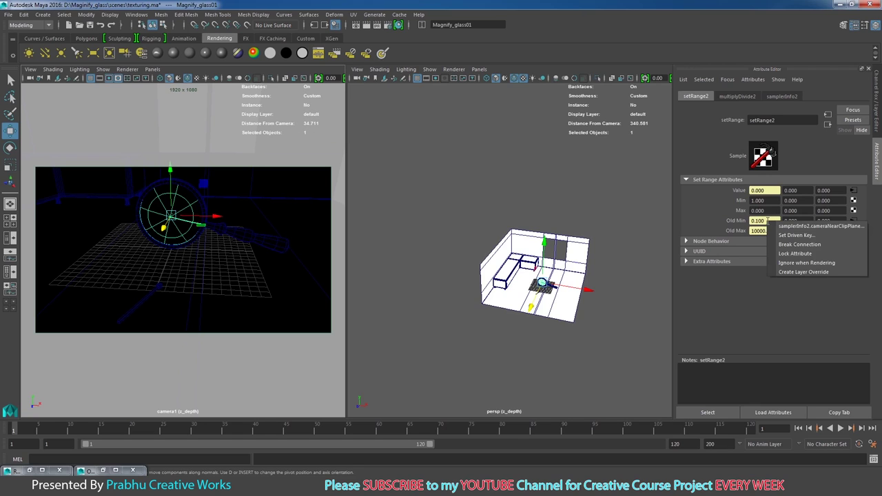
{"action": "left_click", "coordinate": [776, 237]}
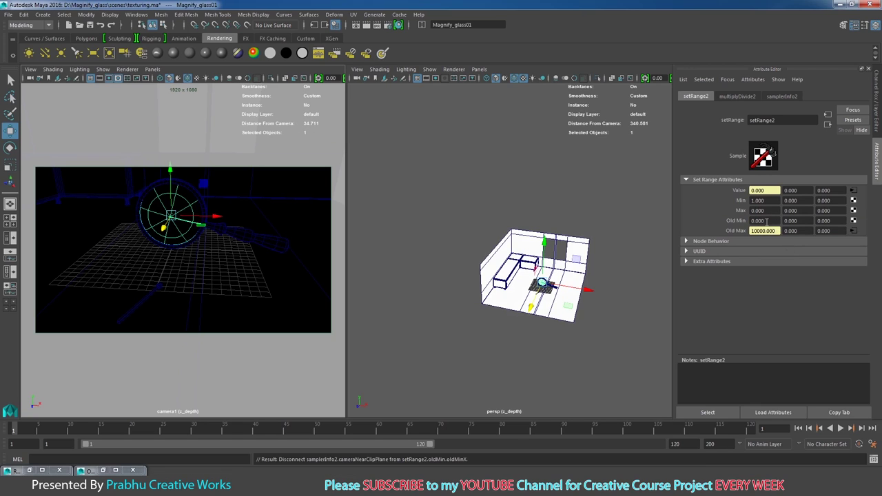
Step: Set Old Min to 34, then select the sofa to read its 46.495 camera distance
{"action": "left_click", "coordinate": [766, 221]}
{"action": "type", "text": "4"}
{"action": "key", "text": "Return"}
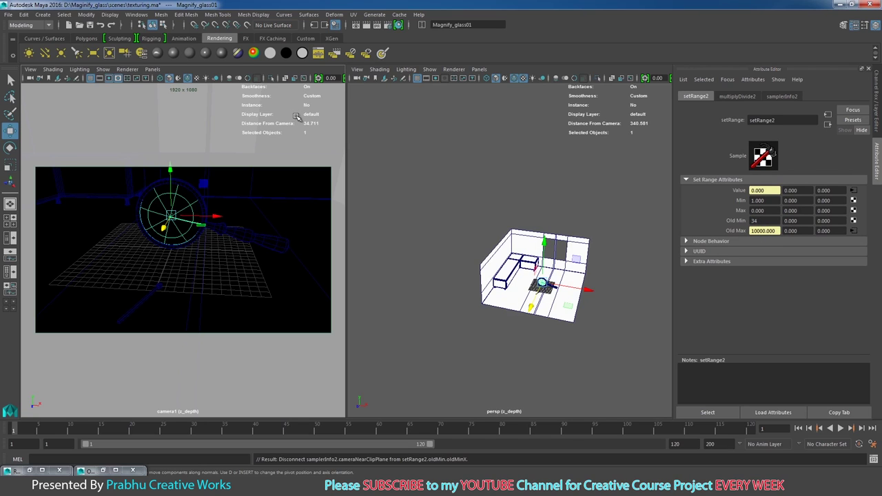
{"action": "left_click", "coordinate": [761, 220]}
{"action": "left_click", "coordinate": [142, 174]}
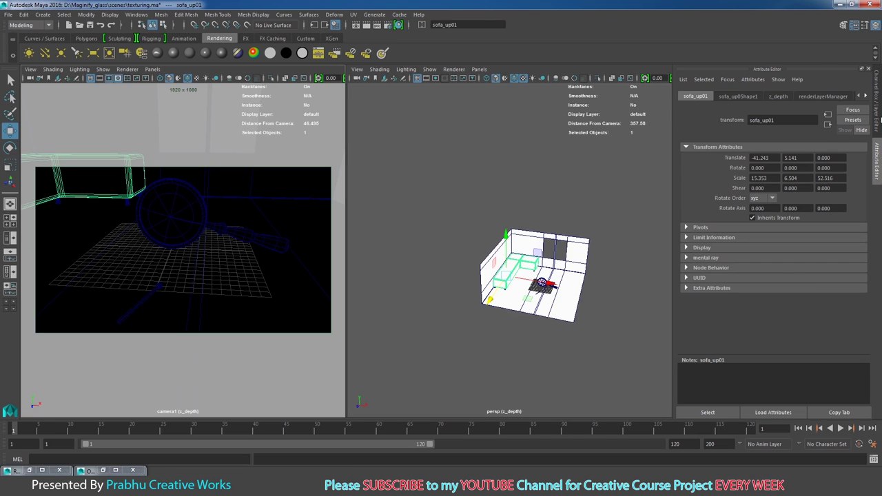
Step: Go from the z_depth layer's surfaceShader4 override to its setRange2 node
{"action": "left_click", "coordinate": [880, 117]}
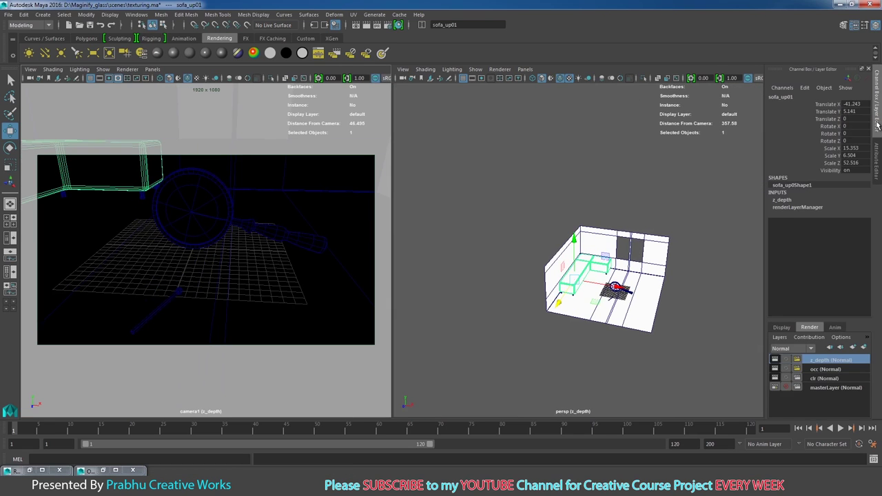
{"action": "right_click", "coordinate": [834, 360]}
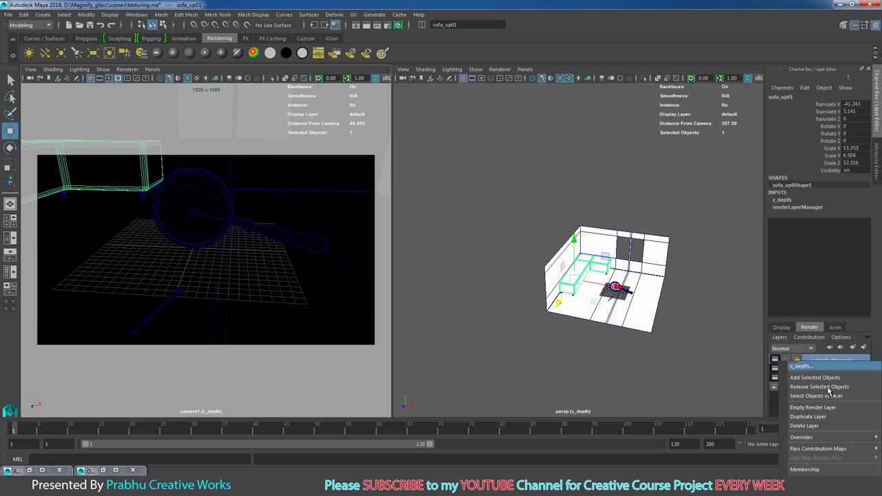
{"action": "left_click", "coordinate": [808, 471]}
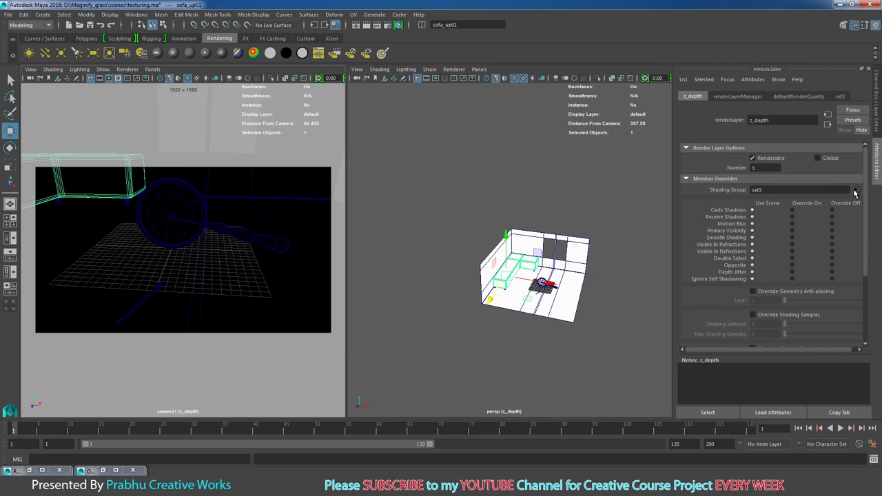
{"action": "left_click", "coordinate": [858, 191]}
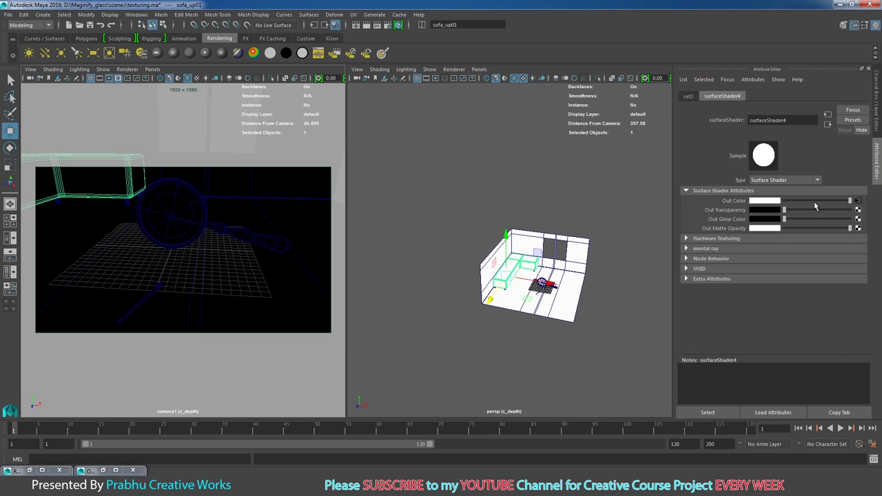
{"action": "left_click", "coordinate": [859, 201]}
Step: Disconnect Old Max from the camera far clip and set it to 45
{"action": "right_click", "coordinate": [770, 231]}
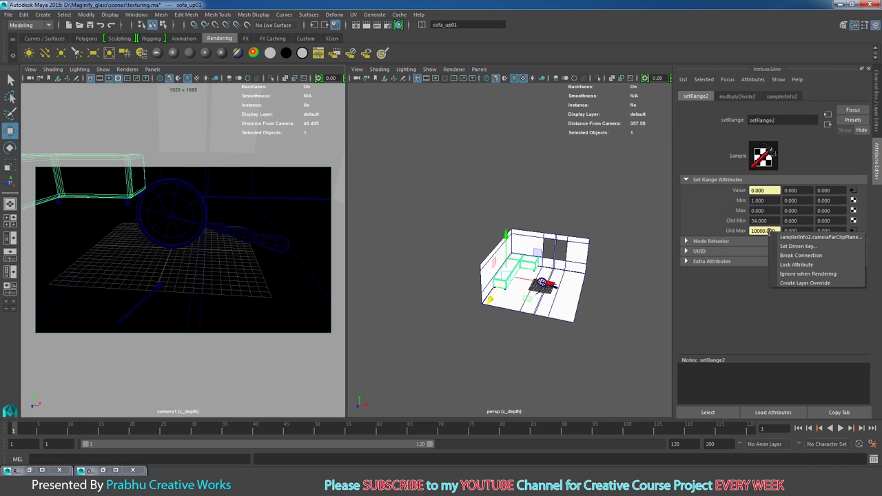
{"action": "left_click", "coordinate": [793, 256]}
{"action": "type", "text": "45"}
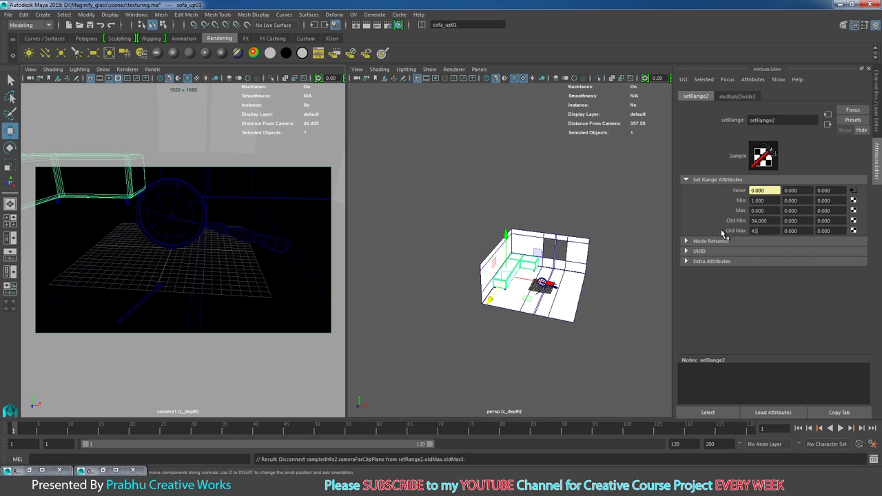
{"action": "key", "text": "Return"}
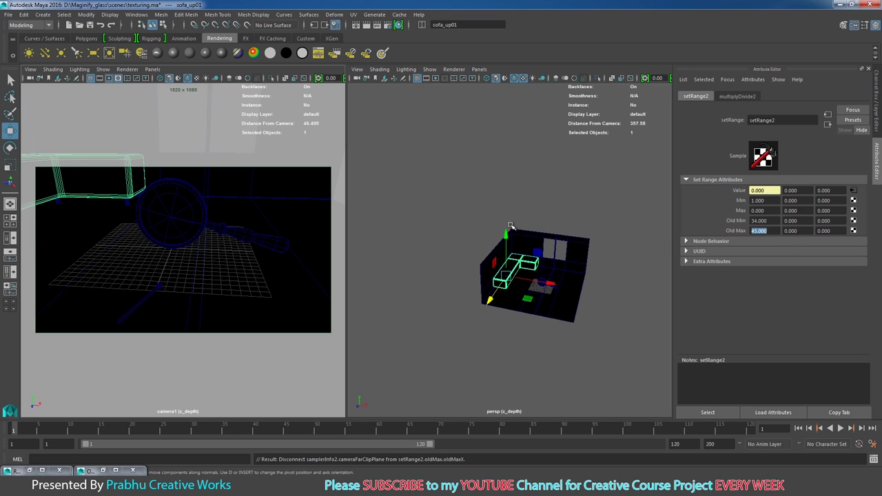
{"action": "left_click", "coordinate": [874, 121]}
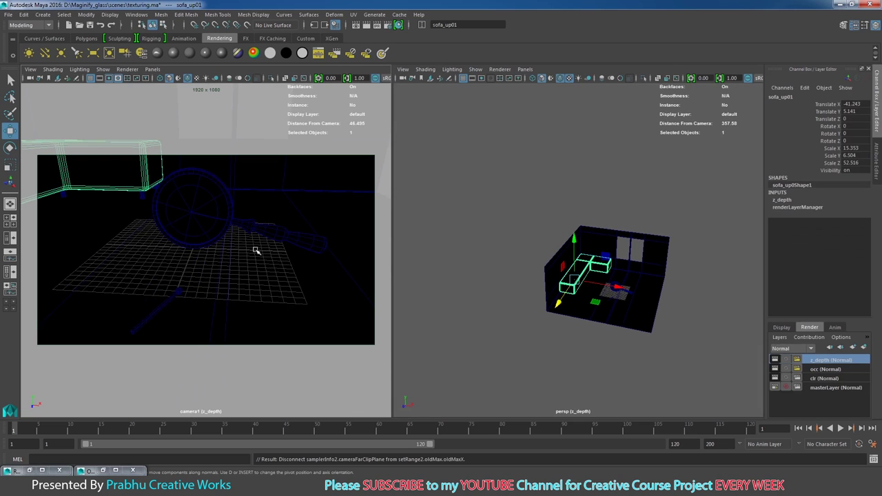
Step: Render the current frame of the clr layer with mental ray and maximize Render View
{"action": "left_click", "coordinate": [825, 378]}
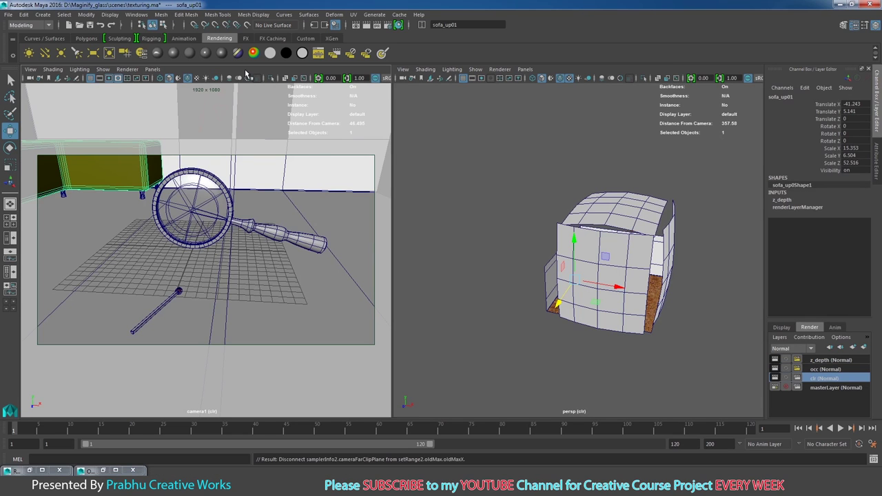
{"action": "left_click", "coordinate": [367, 25]}
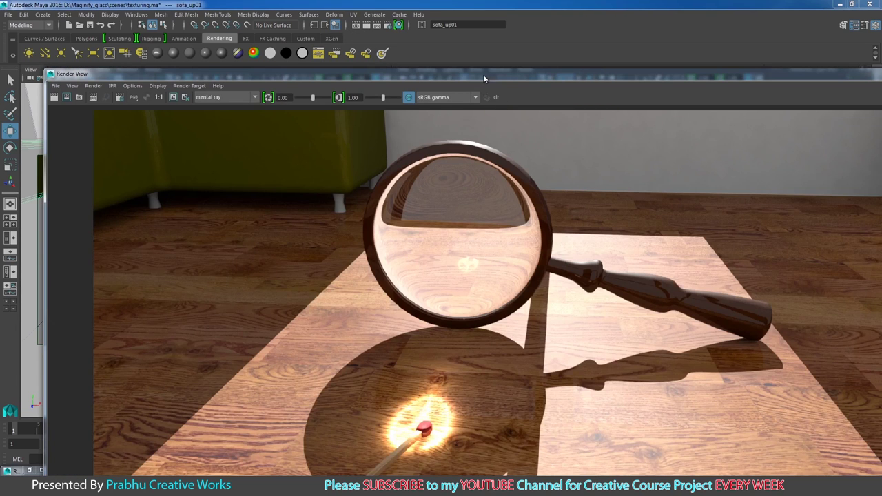
{"action": "double_click", "coordinate": [486, 76]}
{"action": "double_click", "coordinate": [436, 30]}
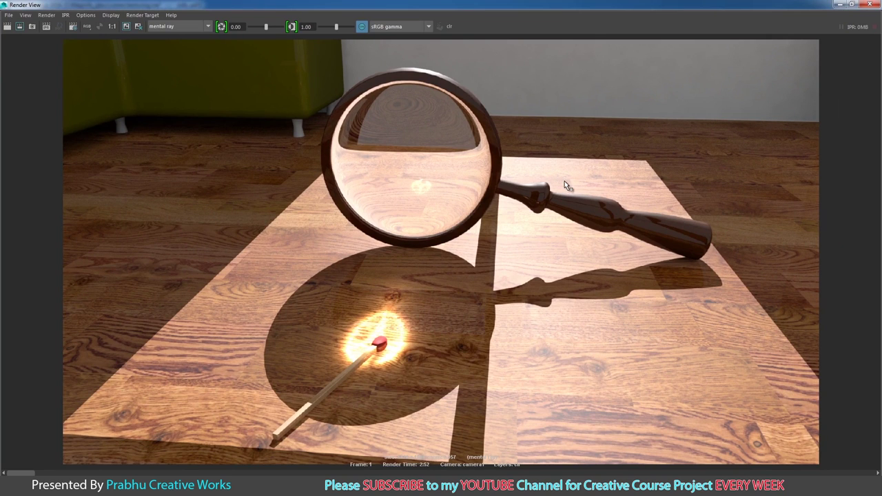
Step: Adjust the Render View's Save Image options and apply them
{"action": "left_click", "coordinate": [5, 15]}
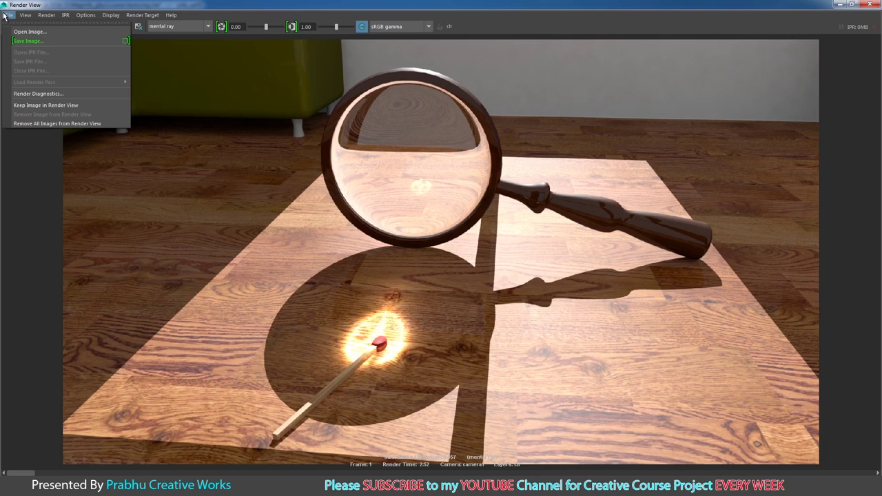
{"action": "left_click", "coordinate": [125, 42]}
{"action": "left_click", "coordinate": [522, 83]}
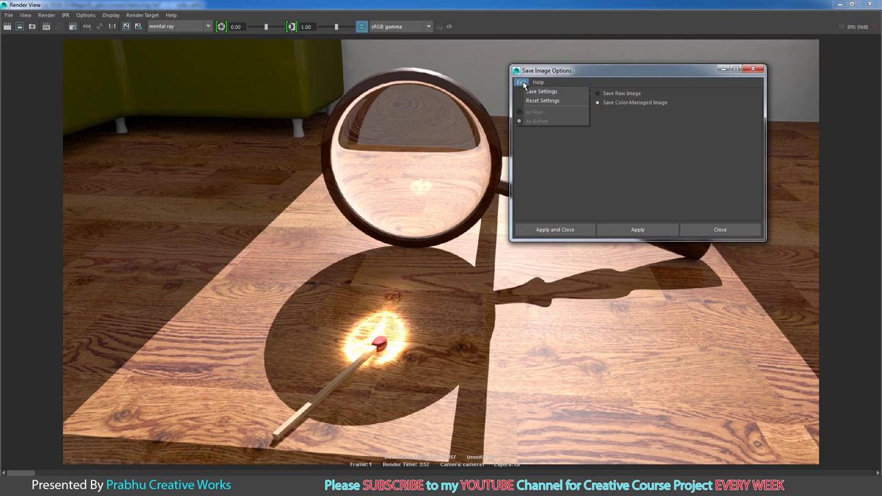
{"action": "left_click", "coordinate": [532, 100]}
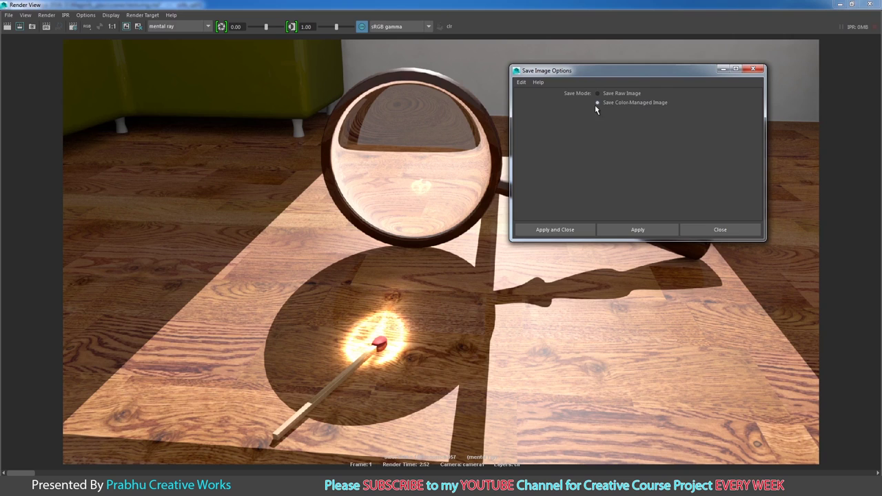
{"action": "left_click", "coordinate": [555, 232]}
Step: Save the clr render as 'clr' in the images folder and close Render View
{"action": "left_click", "coordinate": [9, 14]}
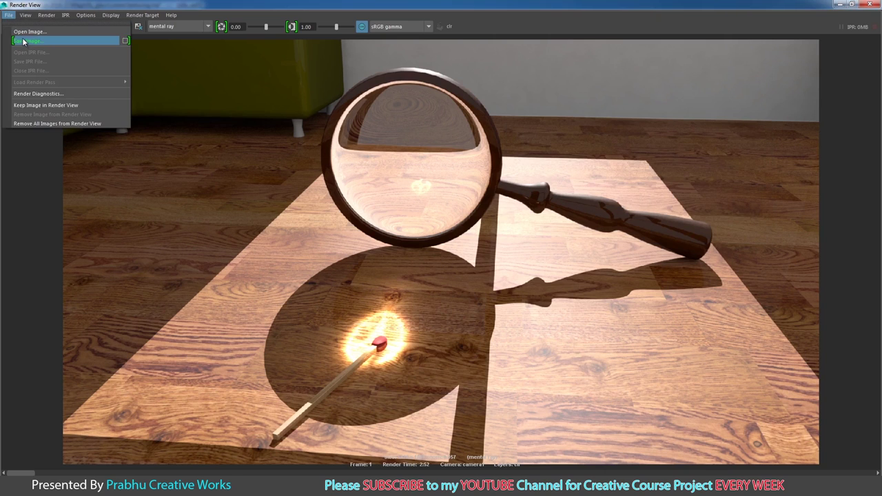
{"action": "left_click", "coordinate": [24, 41]}
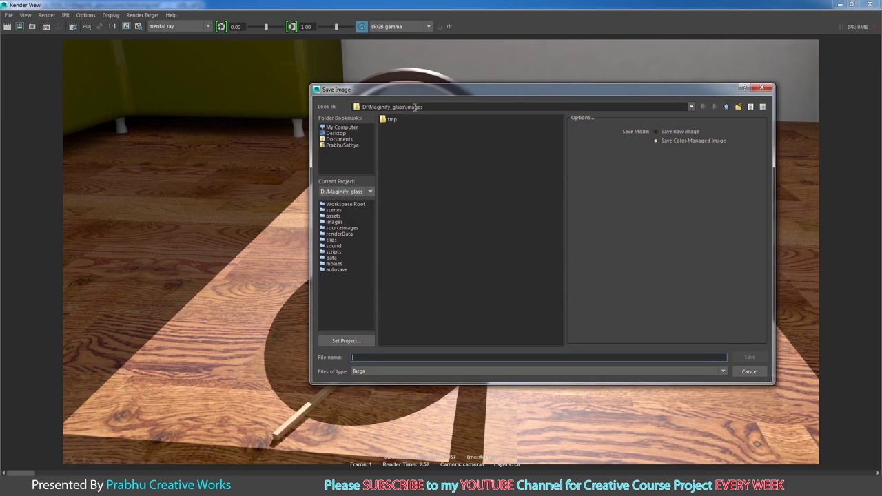
{"action": "type", "text": "clr"}
{"action": "left_click", "coordinate": [746, 357]}
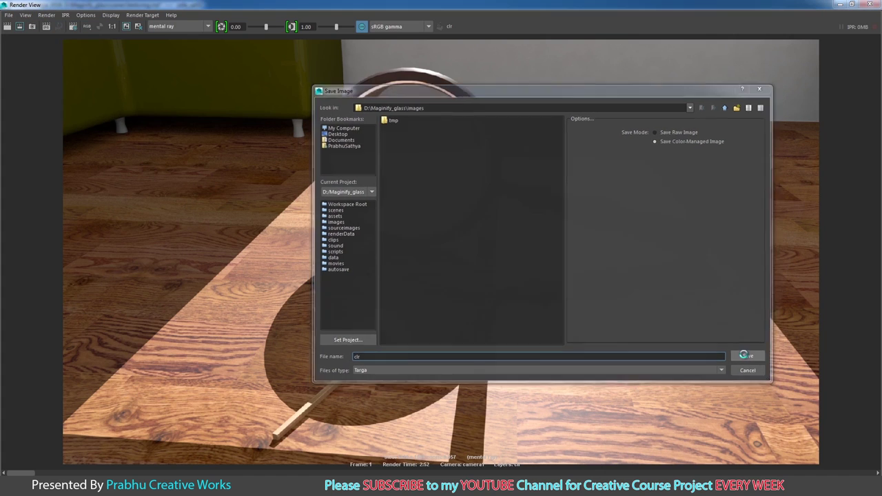
{"action": "left_click", "coordinate": [876, 5]}
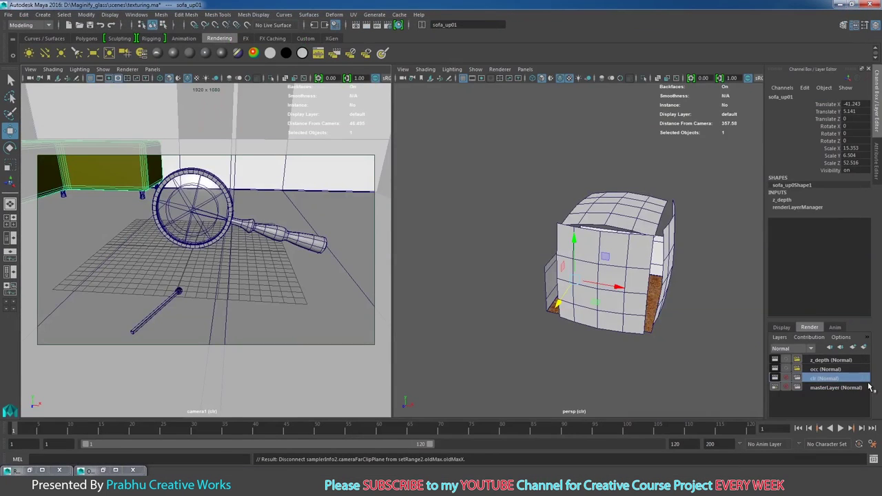
Step: Render the occ layer and apply the Save Image options
{"action": "left_click", "coordinate": [848, 371]}
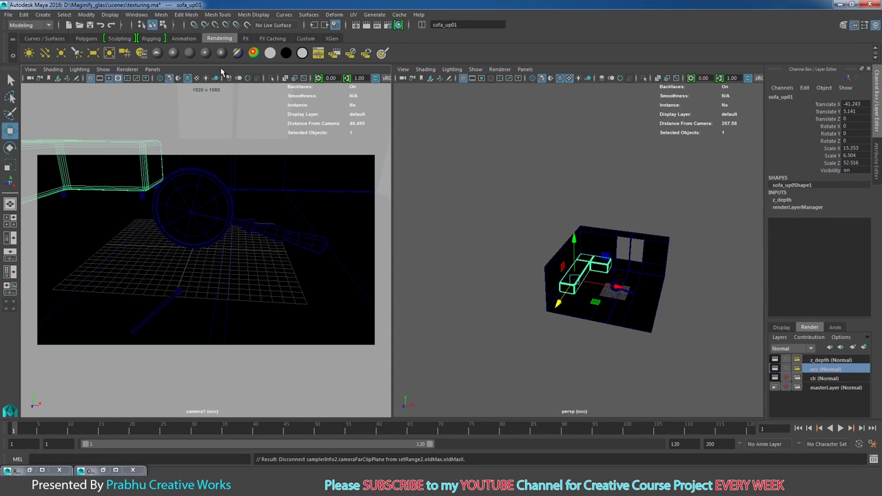
{"action": "left_click", "coordinate": [365, 27]}
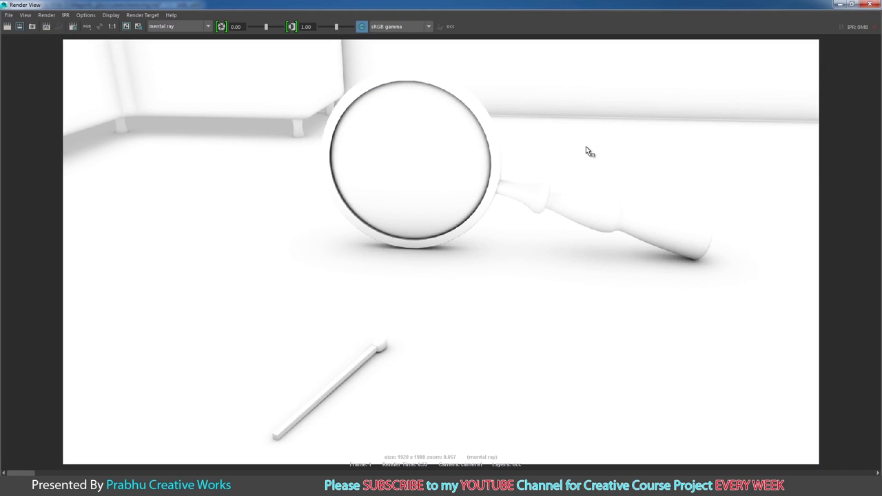
{"action": "left_click", "coordinate": [9, 15]}
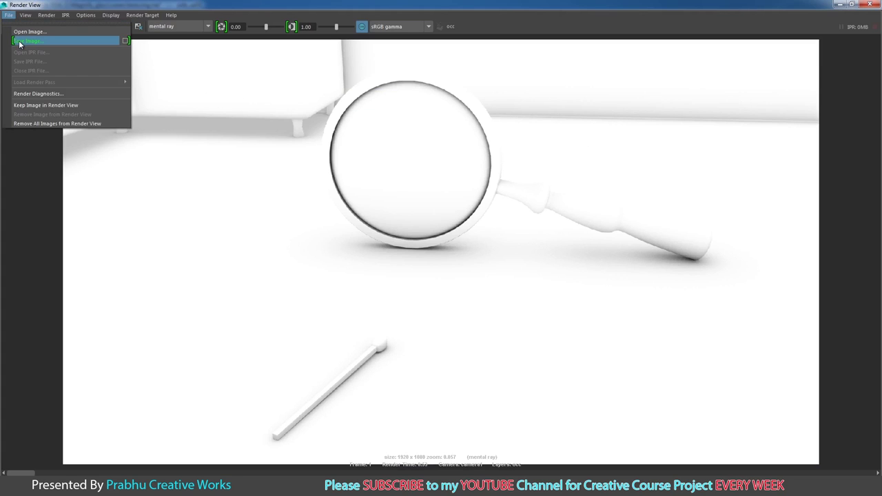
{"action": "left_click", "coordinate": [126, 41]}
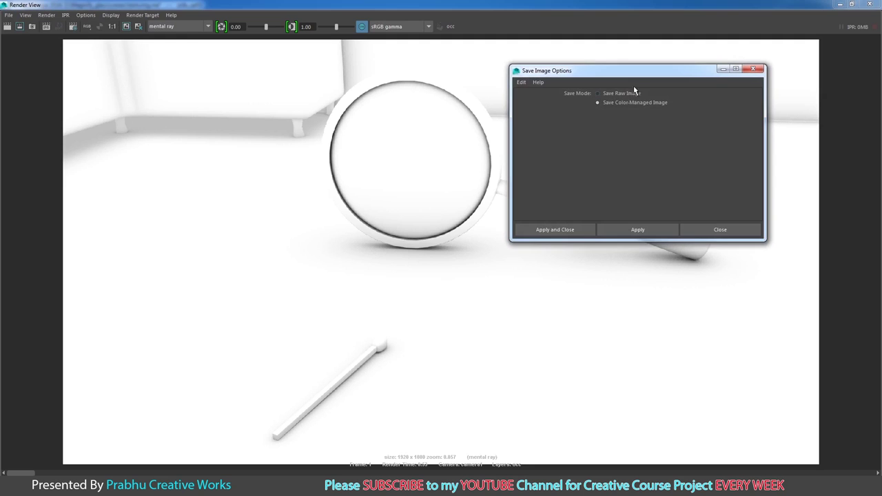
{"action": "left_click", "coordinate": [555, 229]}
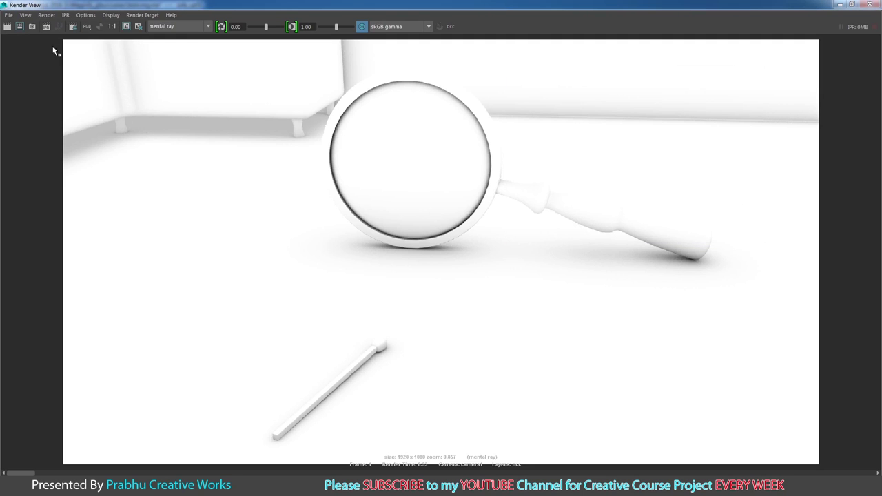
Step: Save the occlusion render as 'occ', then render the z_depth layer
{"action": "left_click", "coordinate": [8, 16]}
{"action": "left_click", "coordinate": [28, 41]}
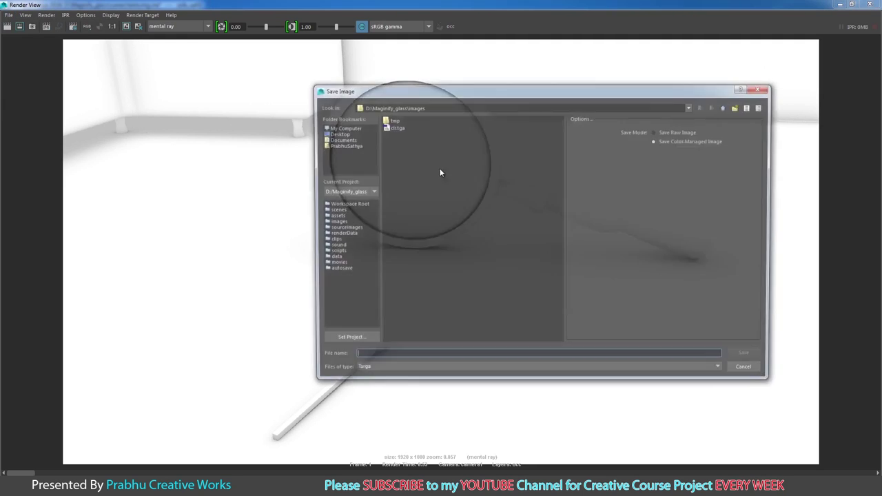
{"action": "type", "text": "o"}
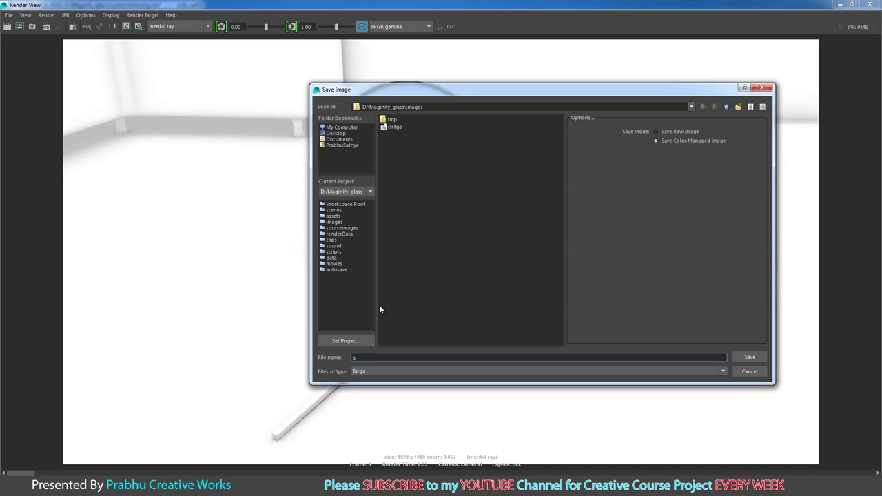
{"action": "type", "text": "cc"}
{"action": "left_click", "coordinate": [761, 359]}
{"action": "left_click", "coordinate": [871, 4]}
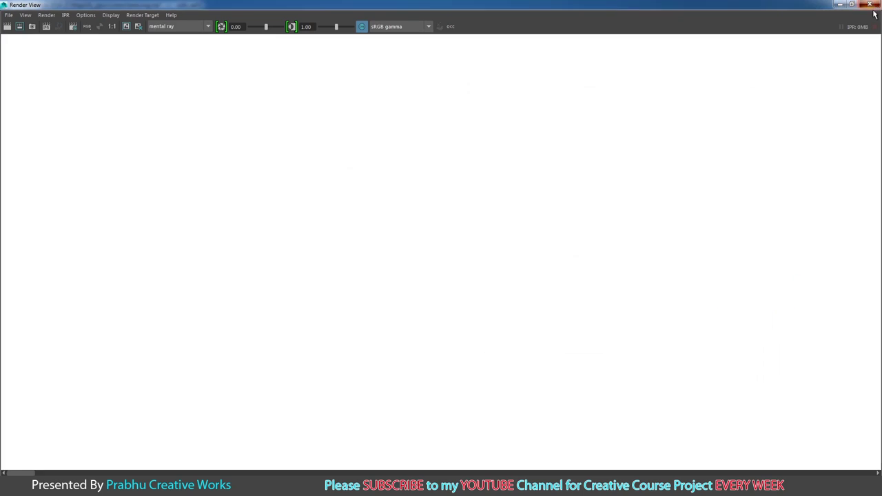
{"action": "left_click", "coordinate": [831, 360]}
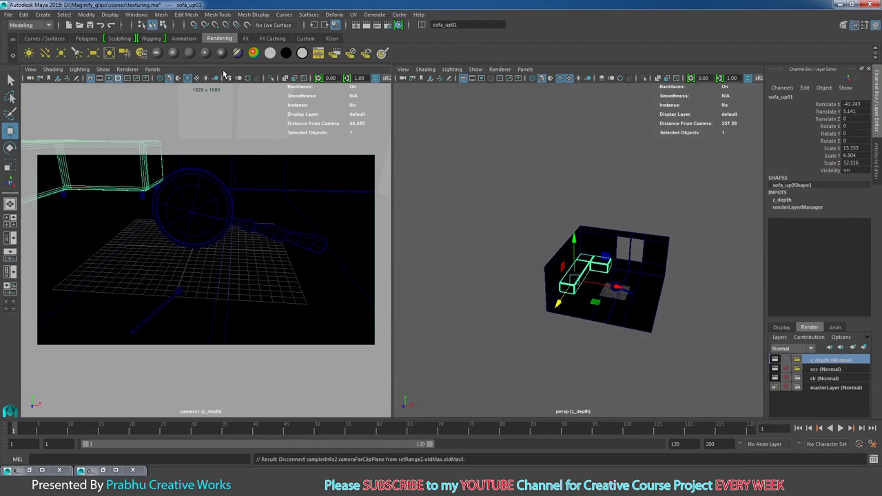
{"action": "left_click", "coordinate": [366, 25]}
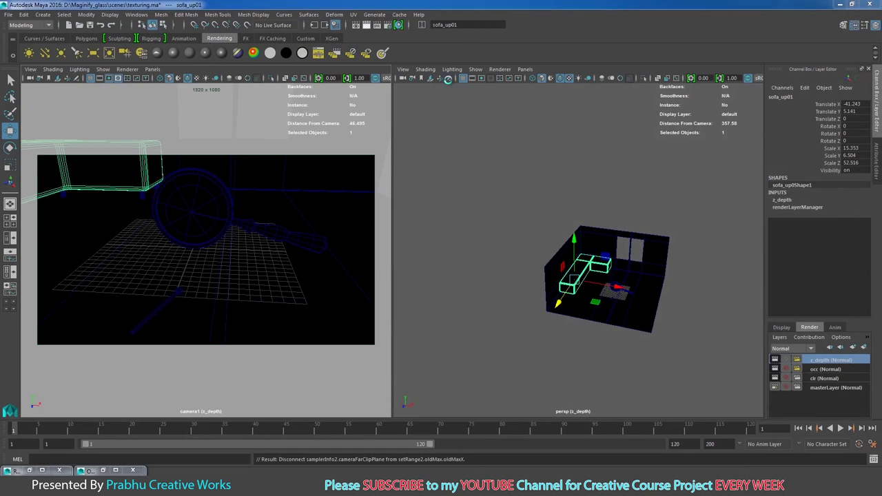
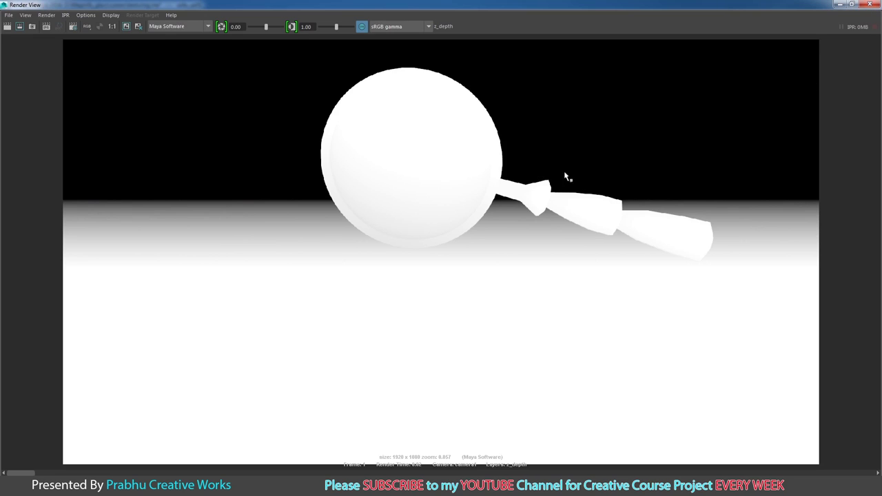
Step: Apply Mesh > Smooth at division level 1 to the magnifying glass handle, then deselect it
{"action": "left_click", "coordinate": [870, 4]}
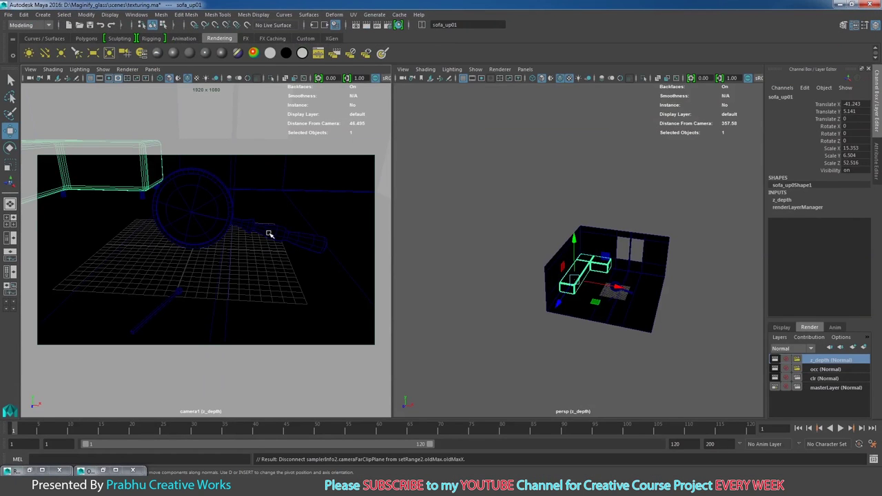
{"action": "left_click", "coordinate": [269, 234]}
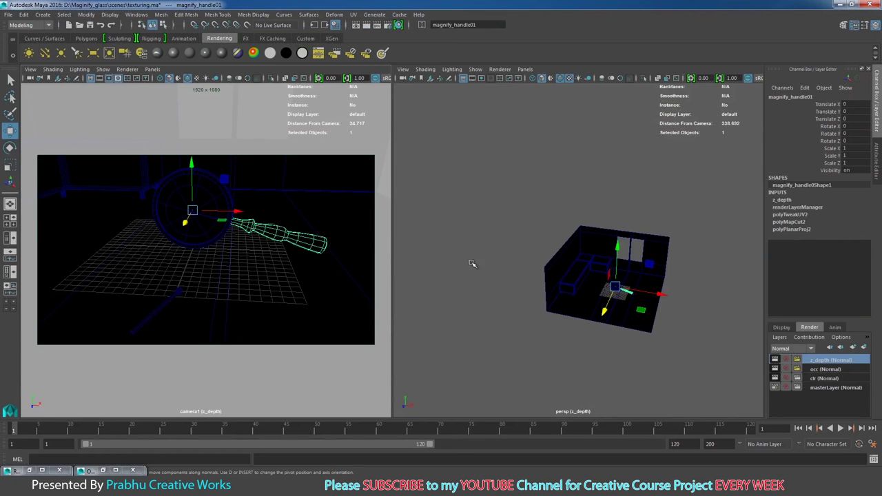
{"action": "left_click", "coordinate": [162, 15]}
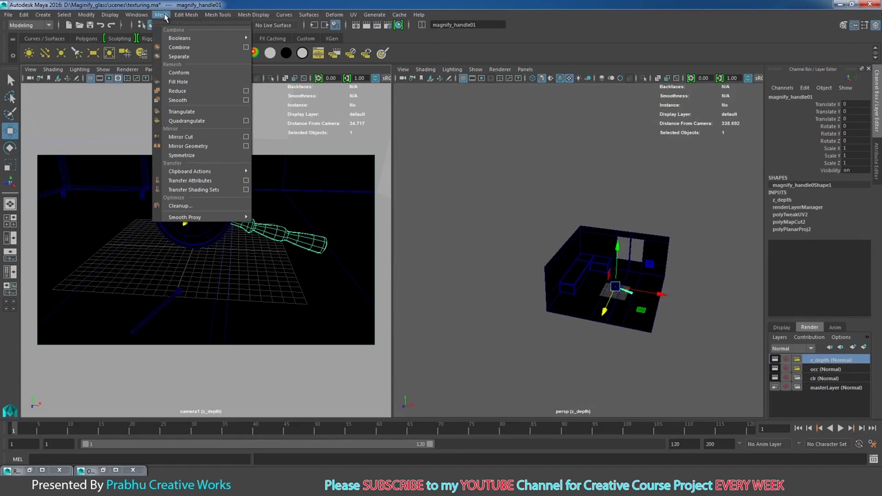
{"action": "left_click", "coordinate": [245, 101]}
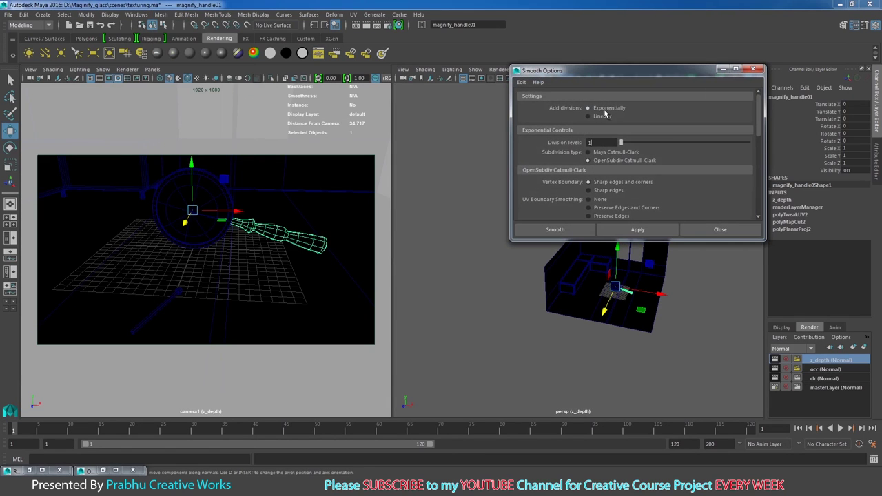
{"action": "left_click", "coordinate": [557, 229]}
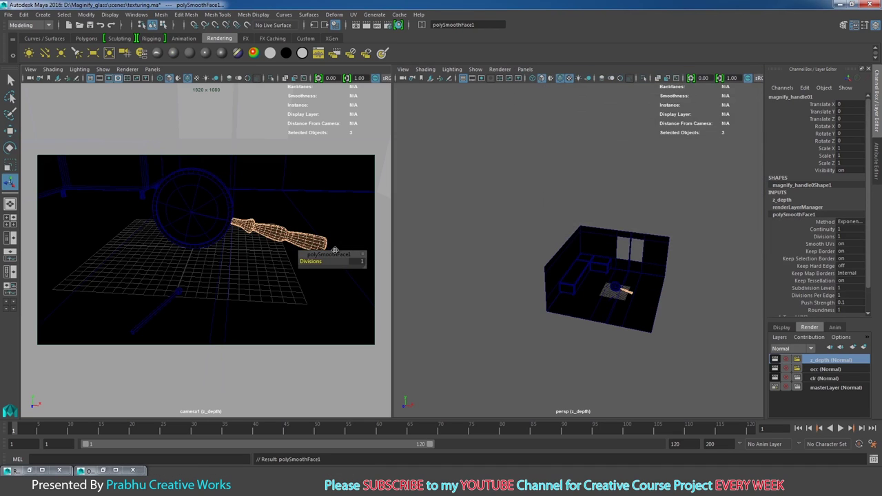
{"action": "left_click", "coordinate": [484, 226]}
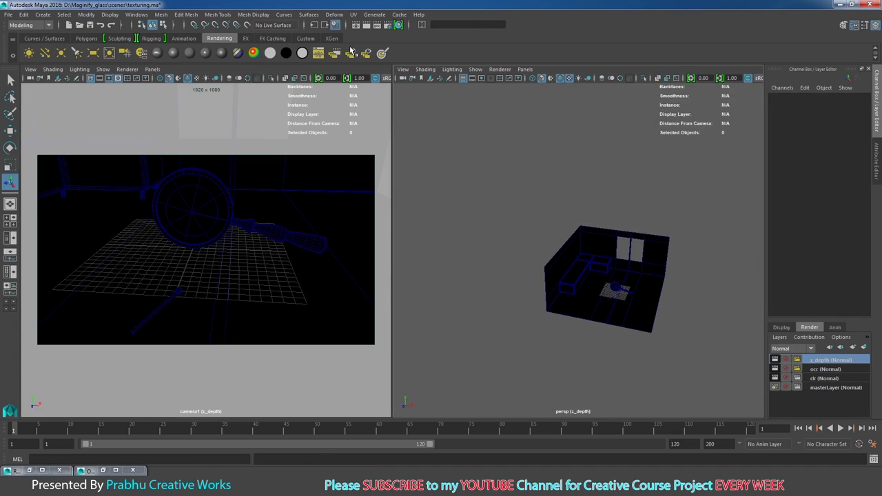
{"action": "left_click", "coordinate": [219, 74]}
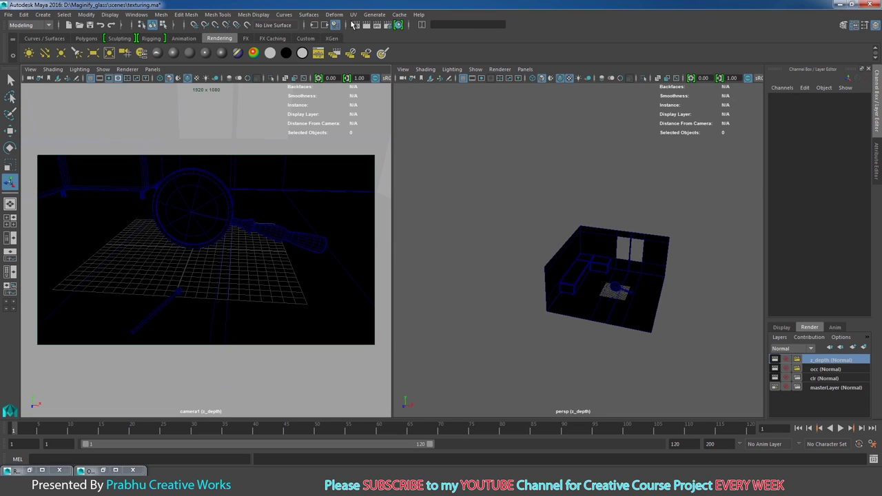
Step: Render the current frame of the z_depth layer from camera1 at 1920 x 1080
{"action": "left_click", "coordinate": [366, 25]}
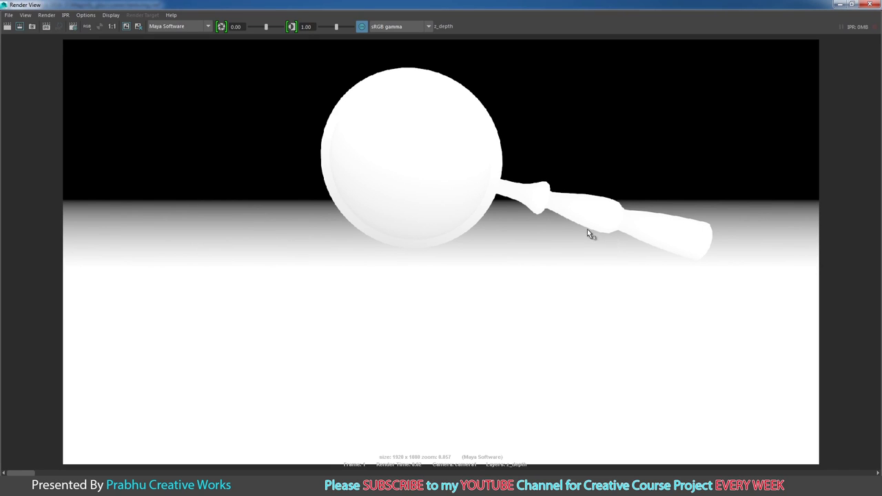
{"action": "left_click", "coordinate": [9, 15]}
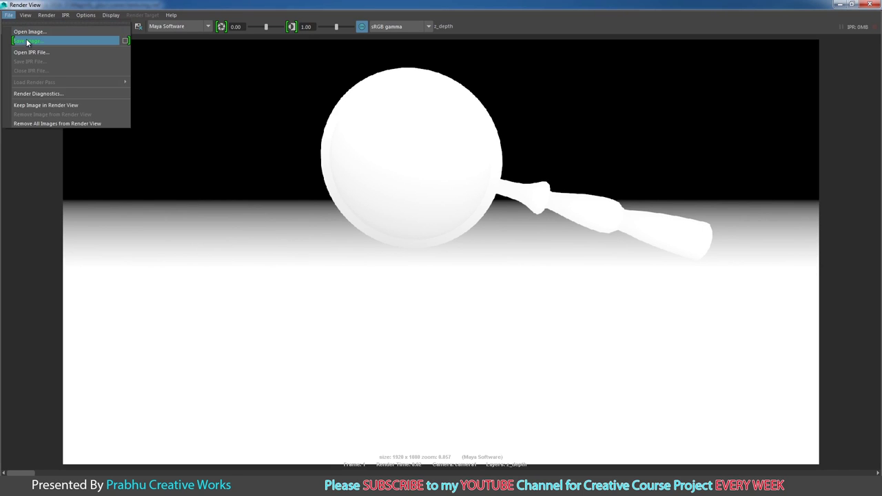
Step: Save the render as a Targa image named 'z_depth' in the project's images folder
{"action": "left_click", "coordinate": [27, 42]}
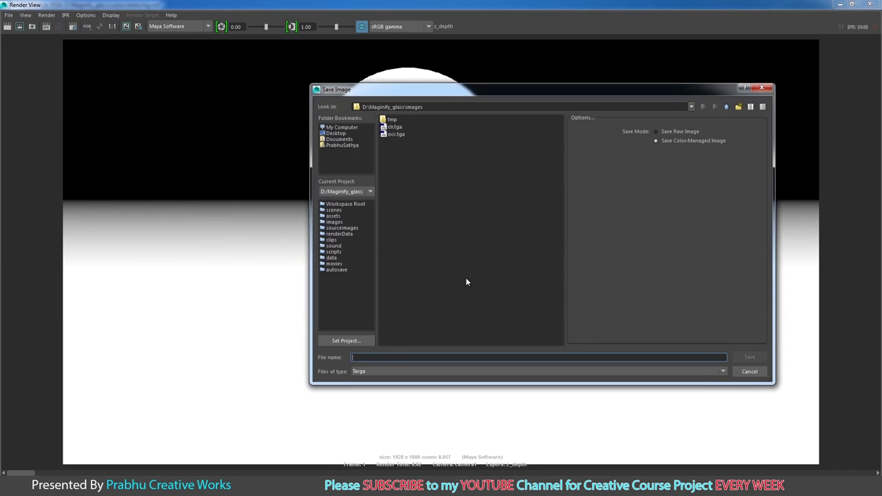
{"action": "type", "text": "z_dep"}
{"action": "type", "text": "th"}
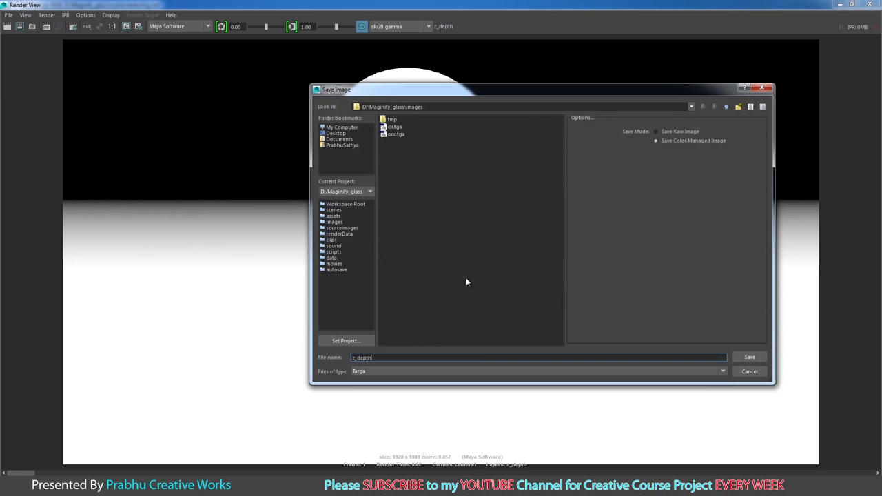
{"action": "left_click", "coordinate": [750, 357]}
Step: Close the Render View and clear the selection in the main scene
{"action": "left_click", "coordinate": [875, 4]}
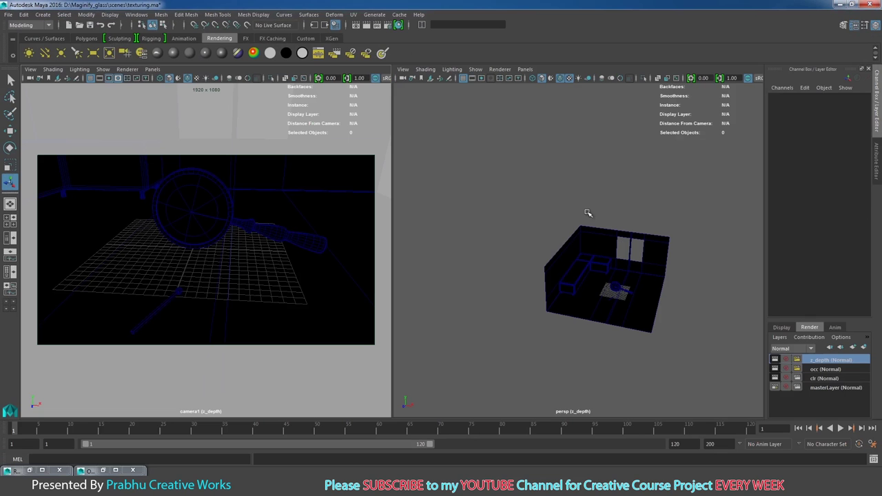
{"action": "left_click", "coordinate": [287, 233]}
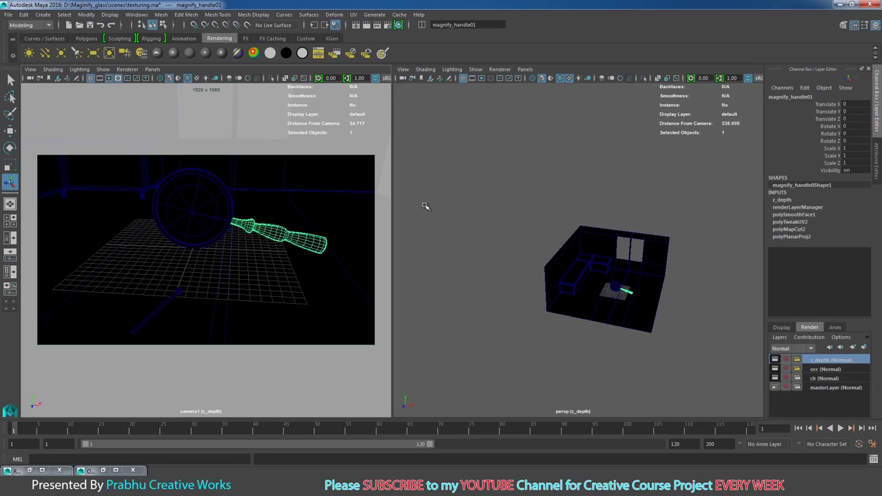
{"action": "left_click", "coordinate": [714, 365]}
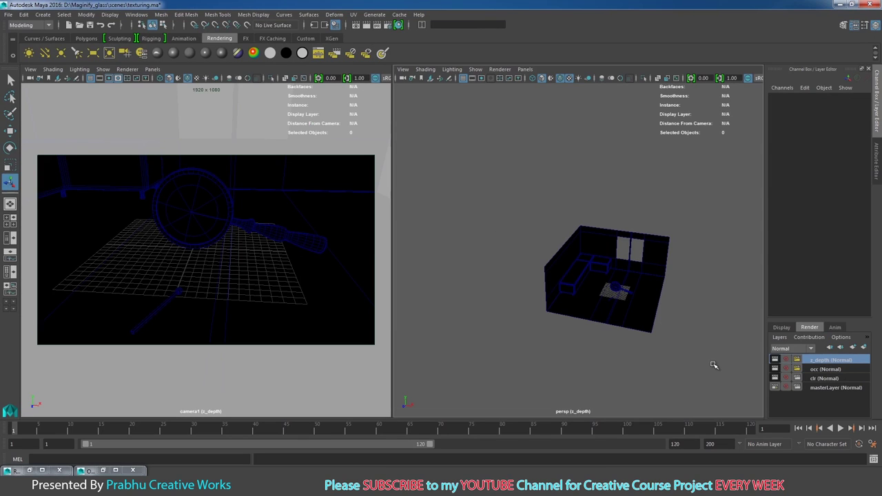